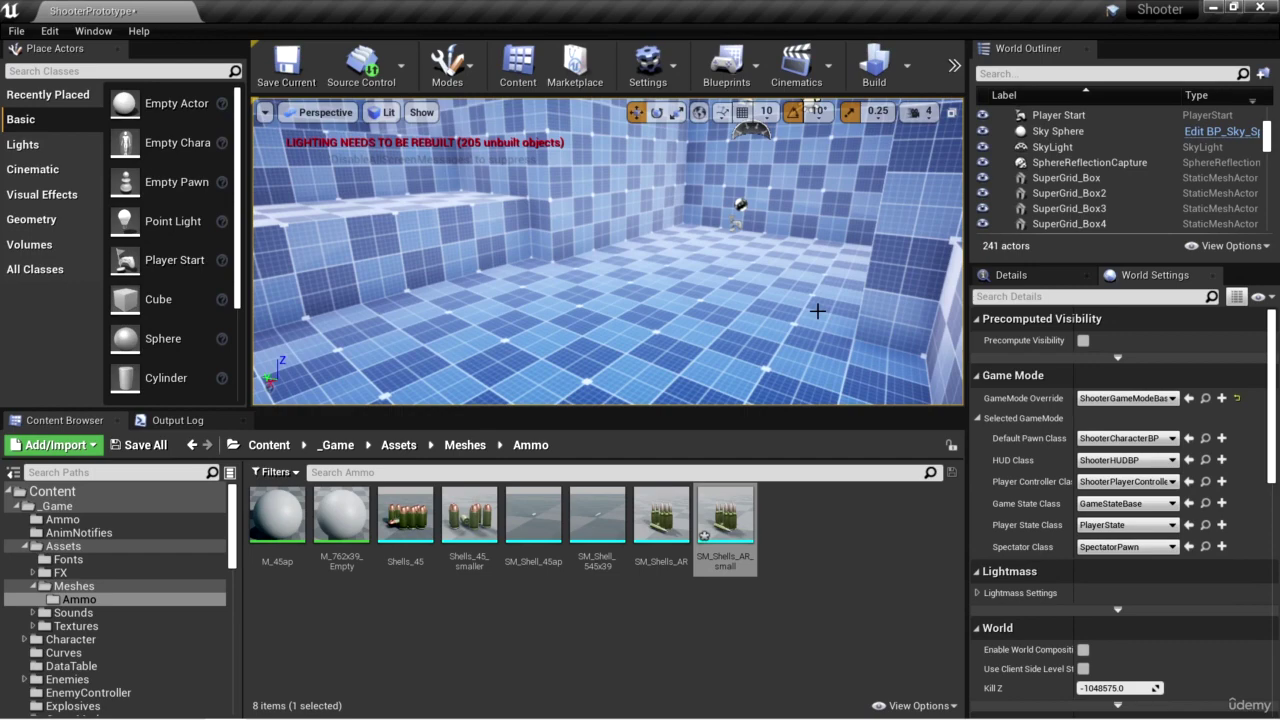
Step: Open the ParagonProps > Monolith > Ruins > Meshes folder in the project content
right_click_drag(817, 311, 818, 312)
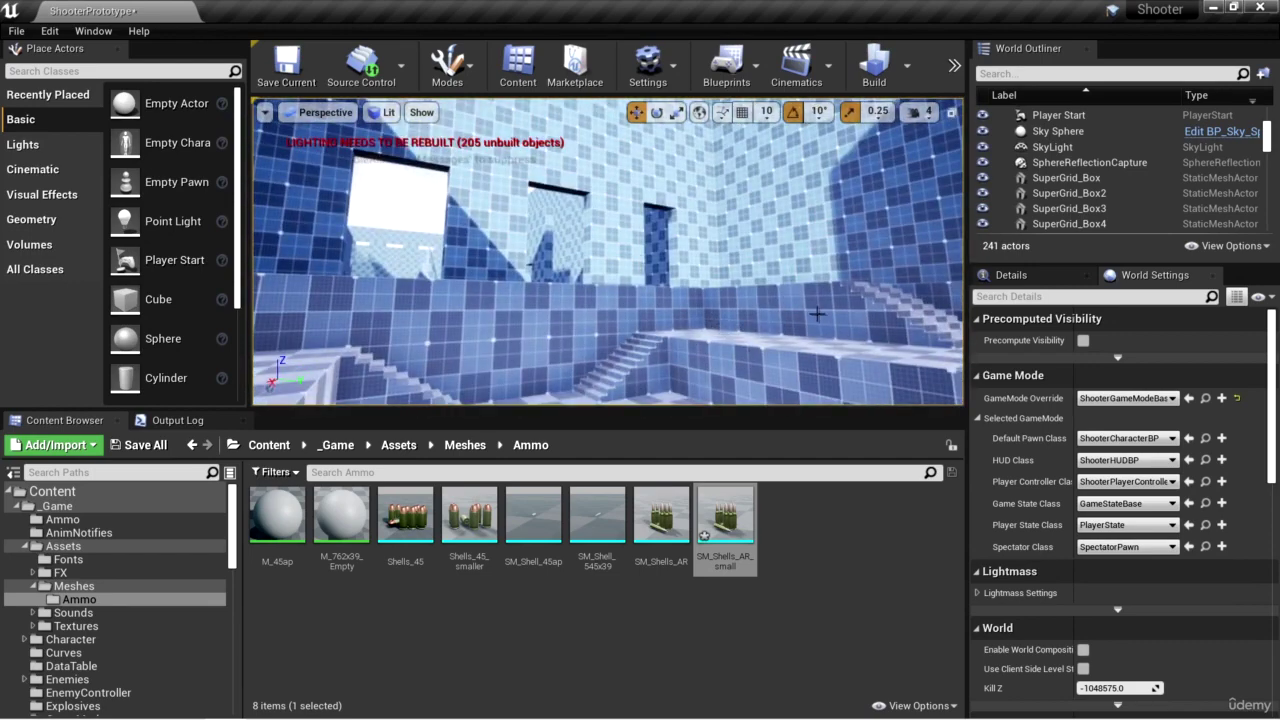
double_click(120, 506)
left_click_drag(234, 518, 224, 659)
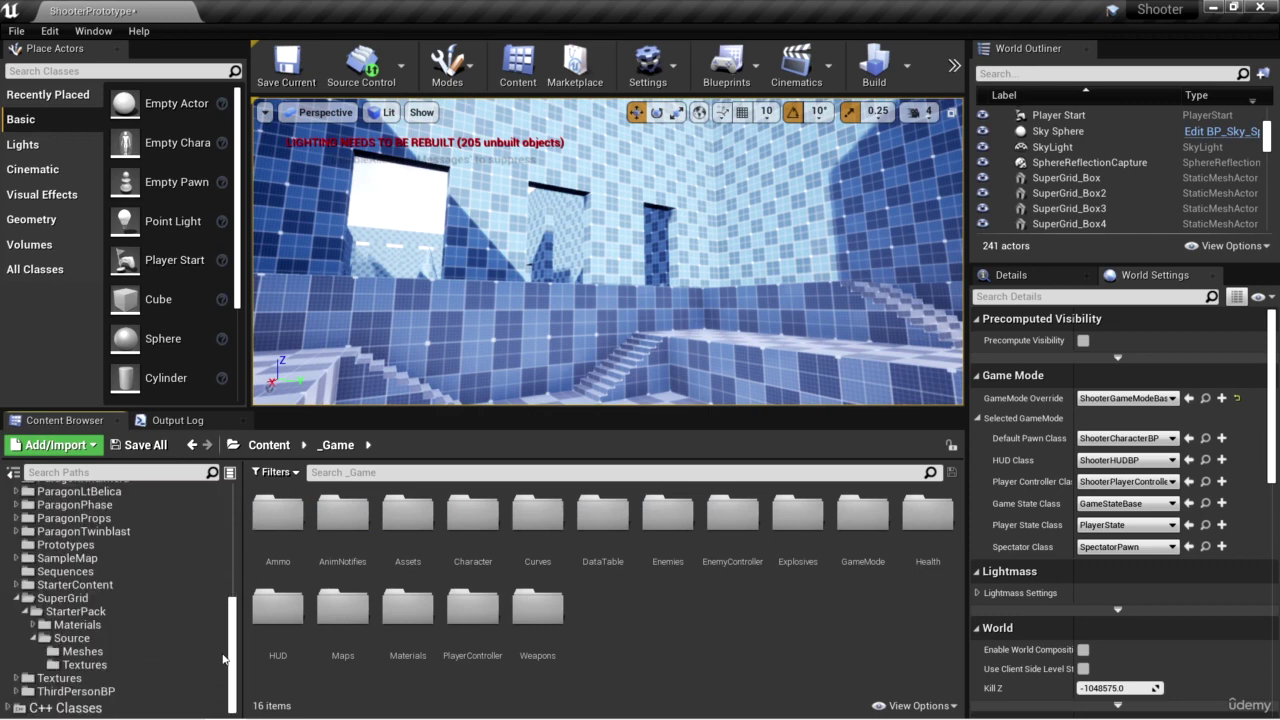
left_click(110, 518)
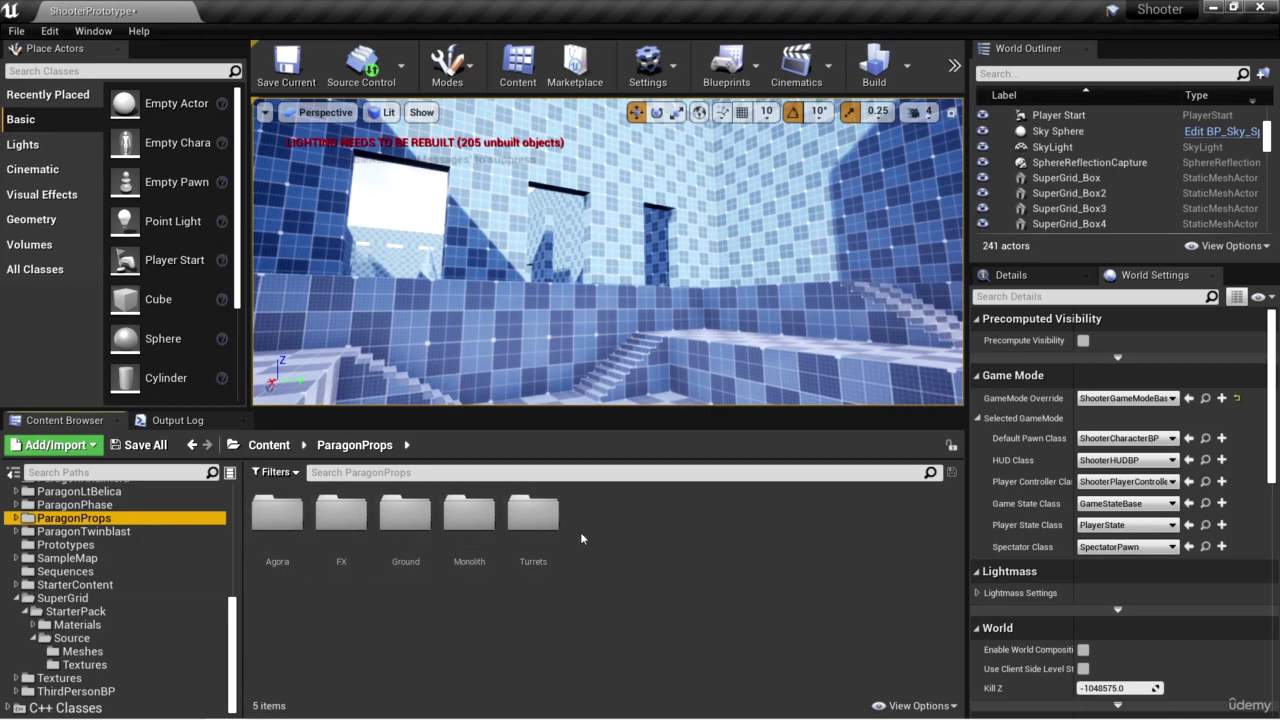
double_click(469, 515)
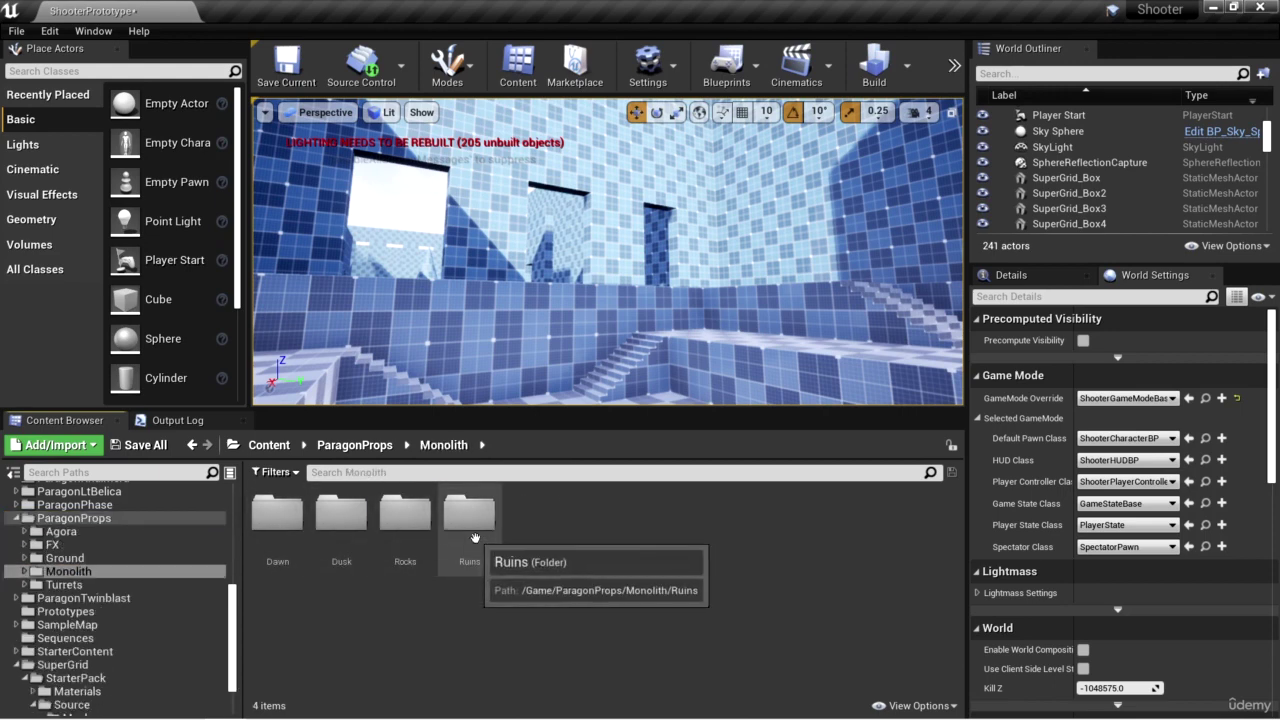
double_click(475, 538)
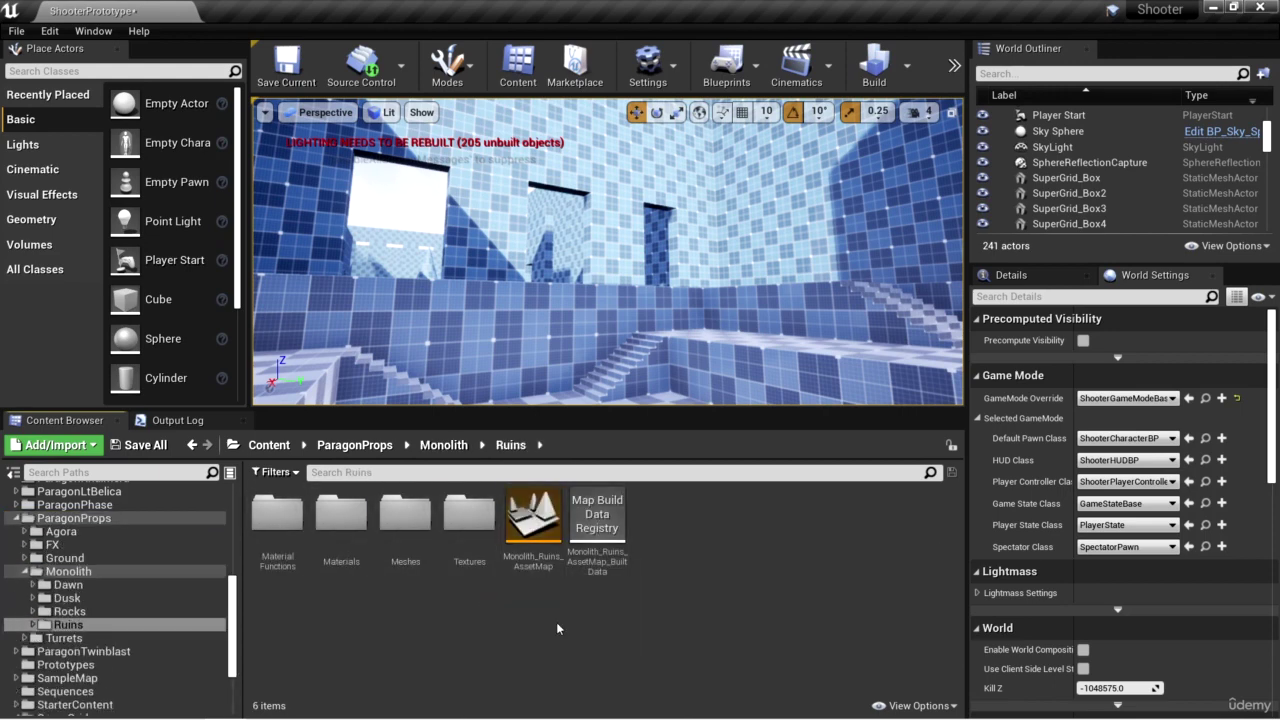
double_click(406, 515)
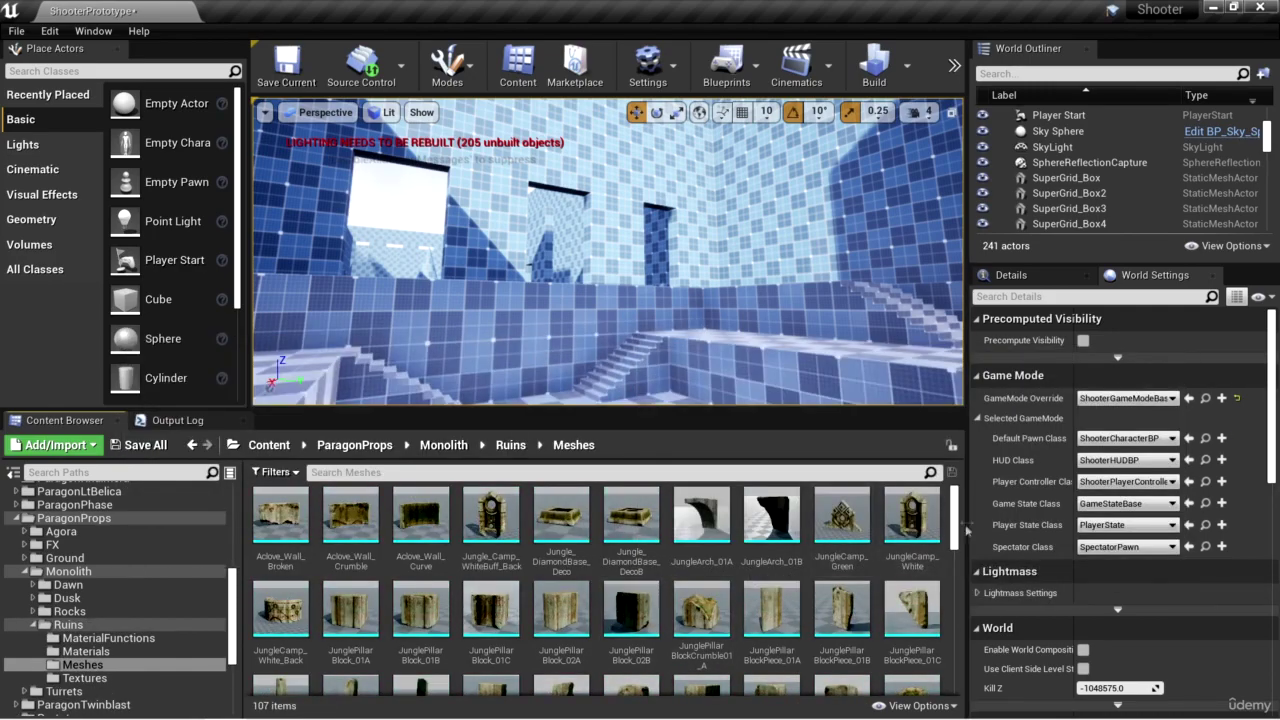
Step: Examine the available Ruins meshes and the prototype room's floor, stairs and raised ledges
left_click_drag(954, 517, 946, 590)
scroll(946, 590, "up", 5)
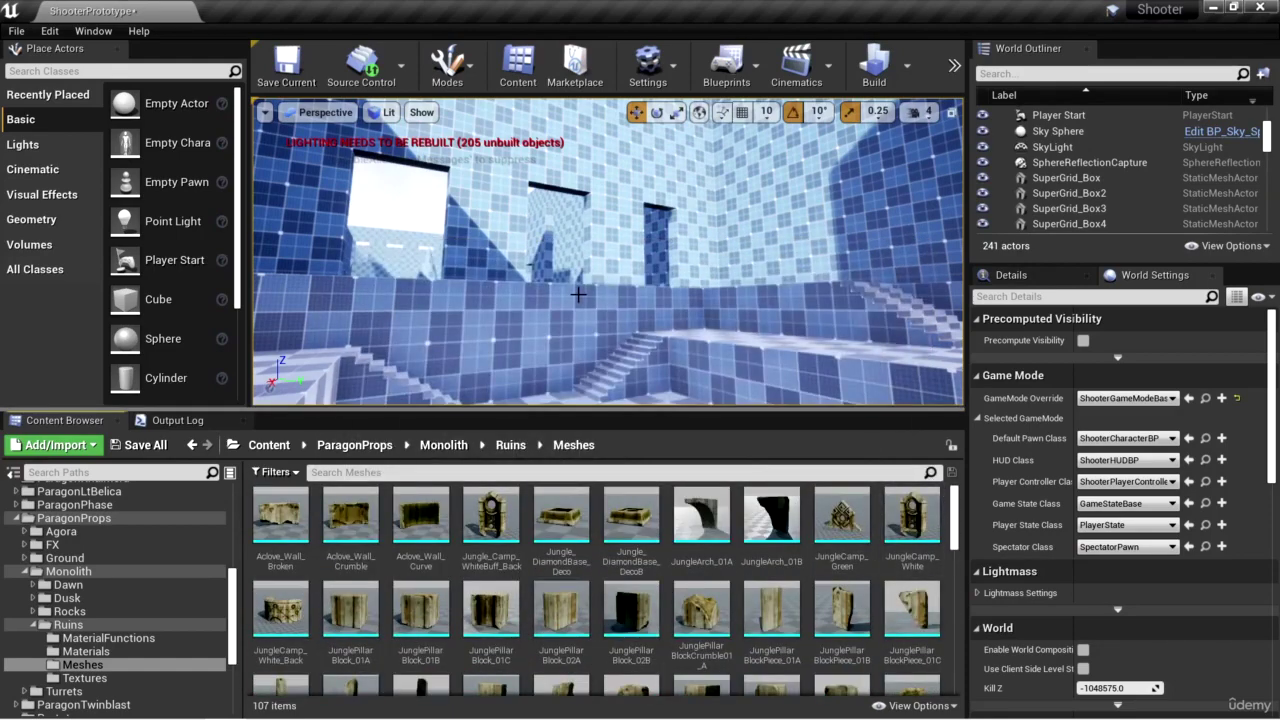
right_click_drag(579, 295, 620, 320)
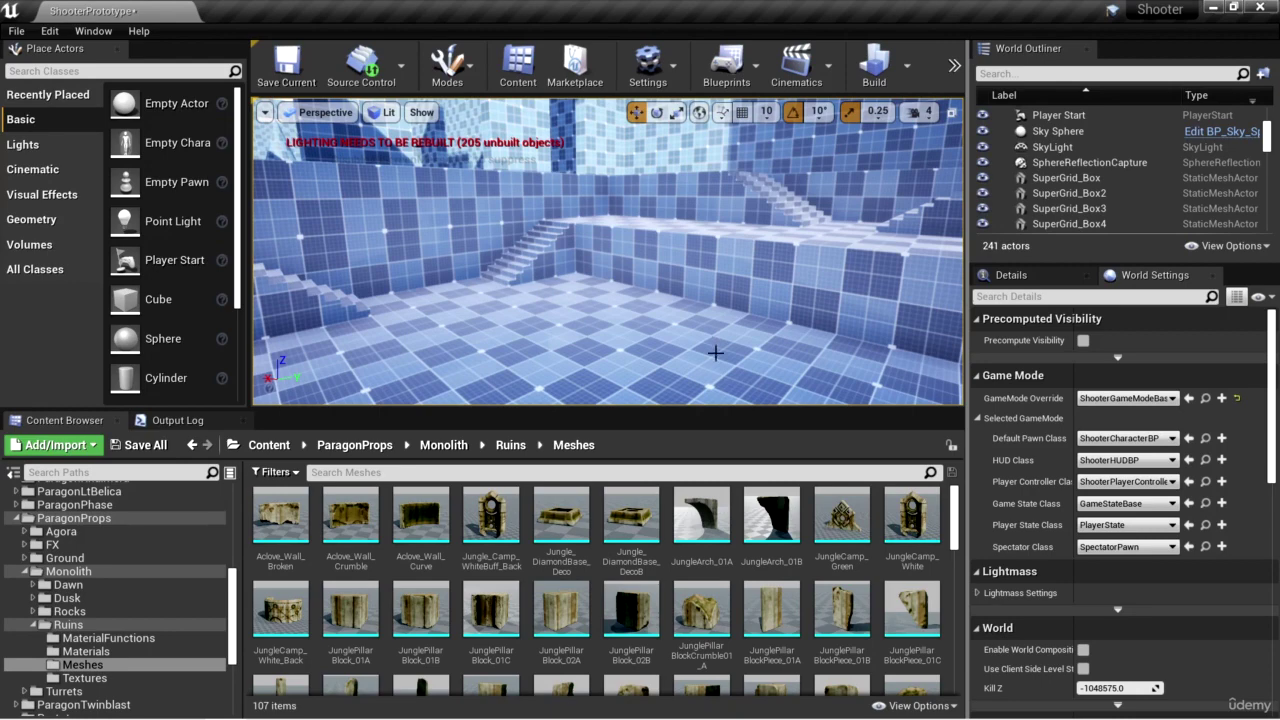
right_click_drag(715, 352, 715, 352)
scroll(956, 512, "down", 10)
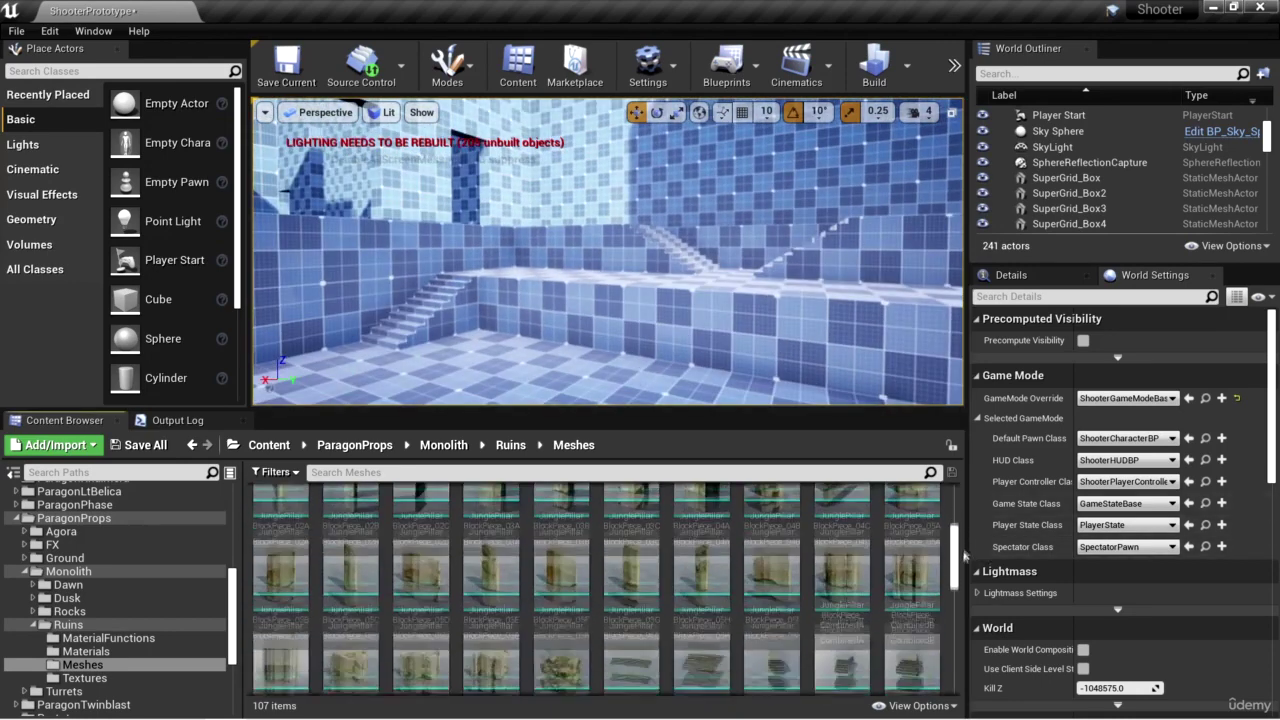
scroll(812, 500, "down", 3)
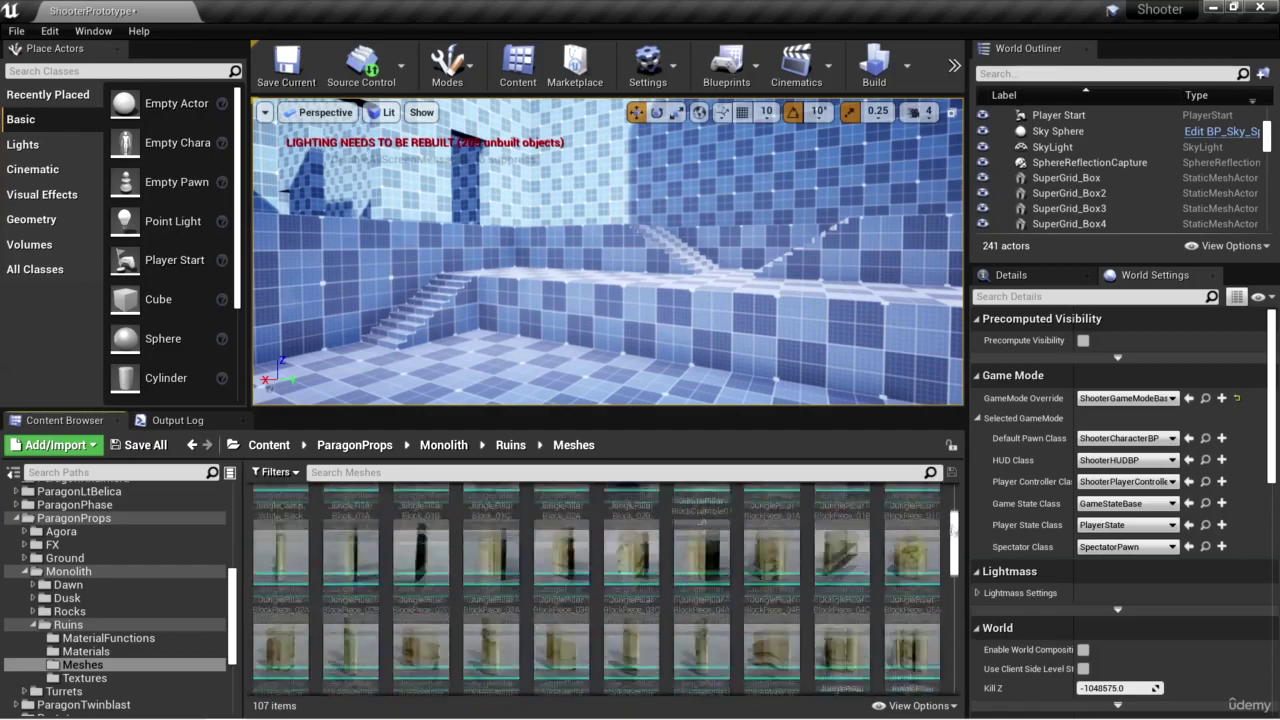
mouse_move(812, 500)
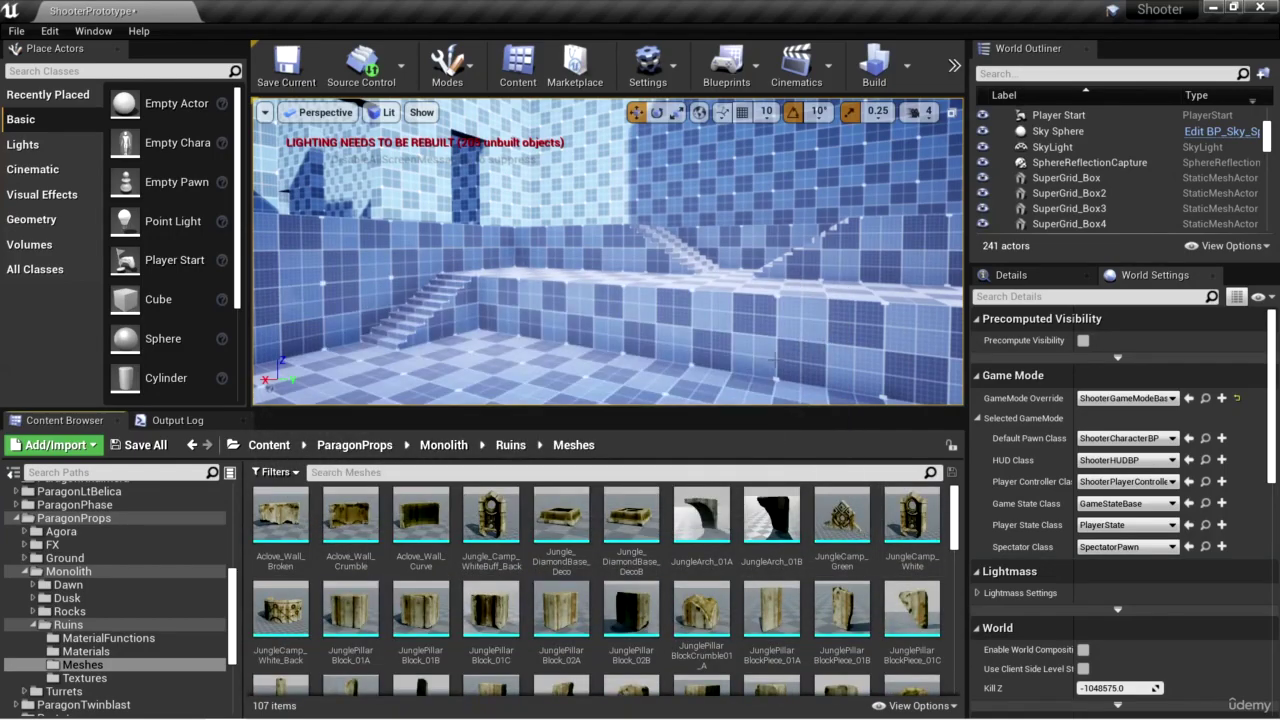
right_click_drag(610, 300, 610, 300)
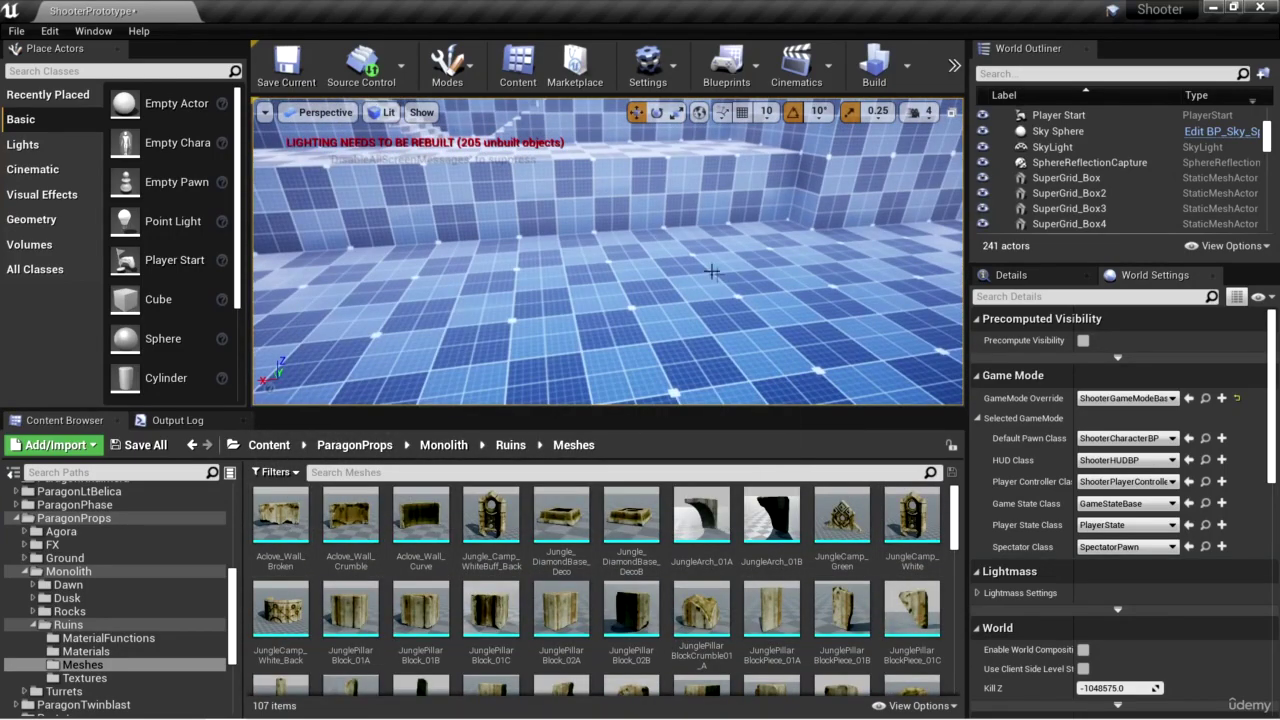
scroll(712, 271, "down", 4)
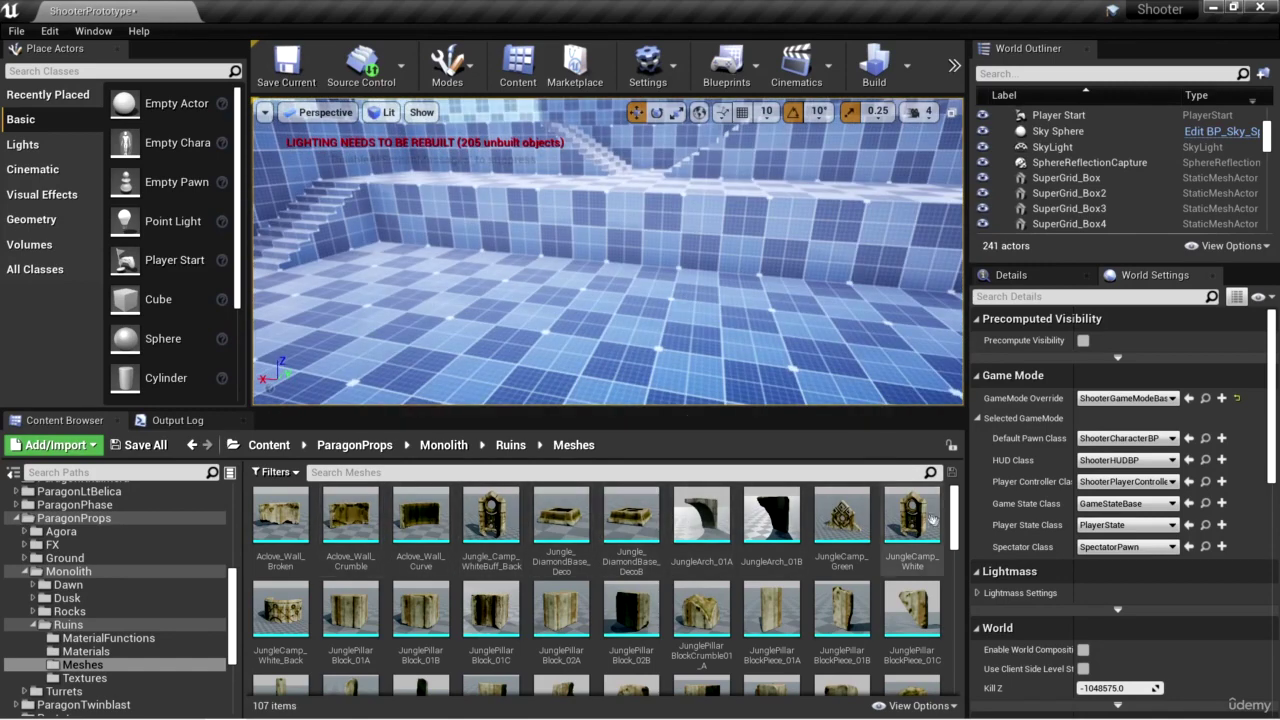
Step: Duplicate a SuperGrid floor box and move the copy outside the prototype room
right_click_drag(711, 331, 662, 271)
left_click(662, 271)
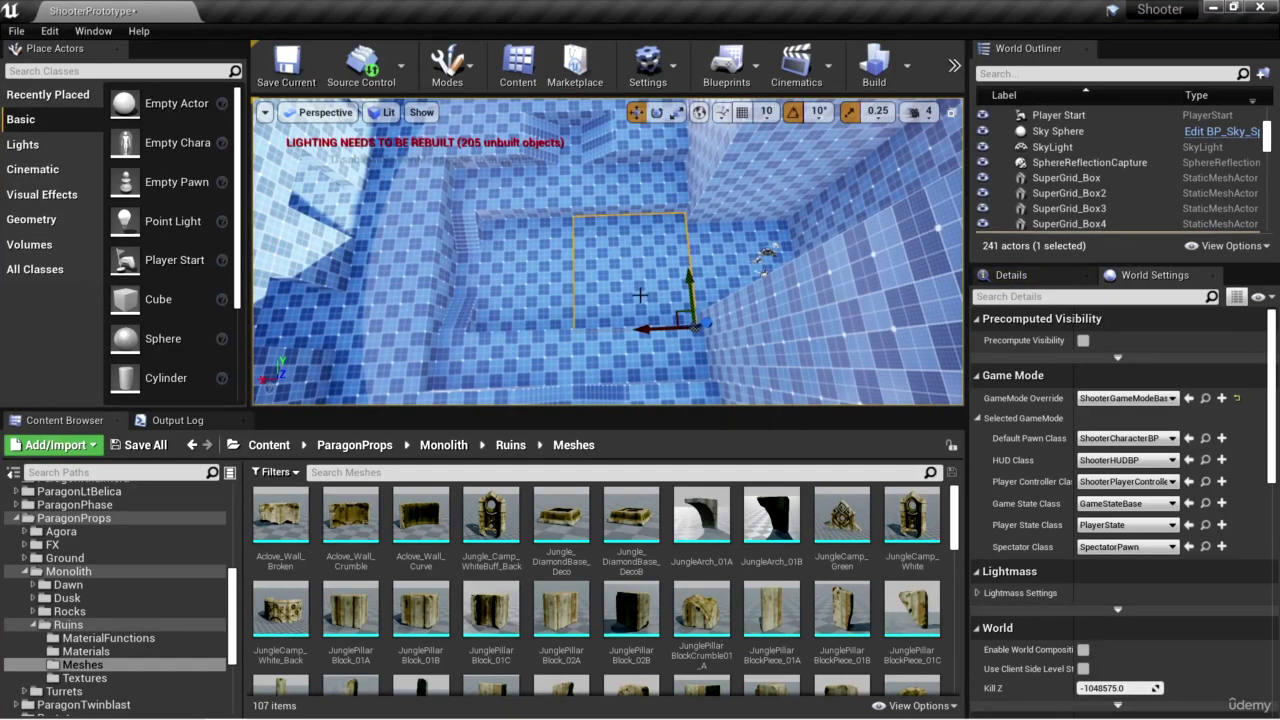
left_click_drag(648, 332, 625, 333, "alt")
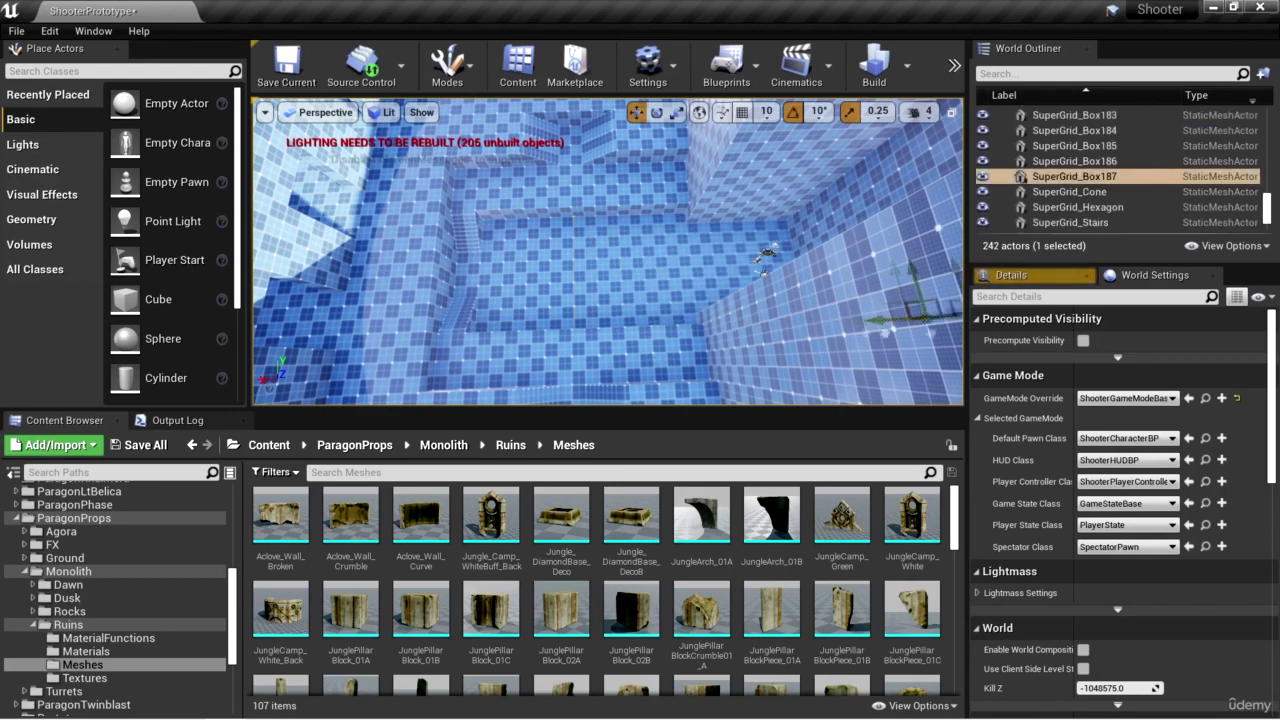
right_click_drag(625, 333, 565, 314)
scroll(952, 311, "up", 3)
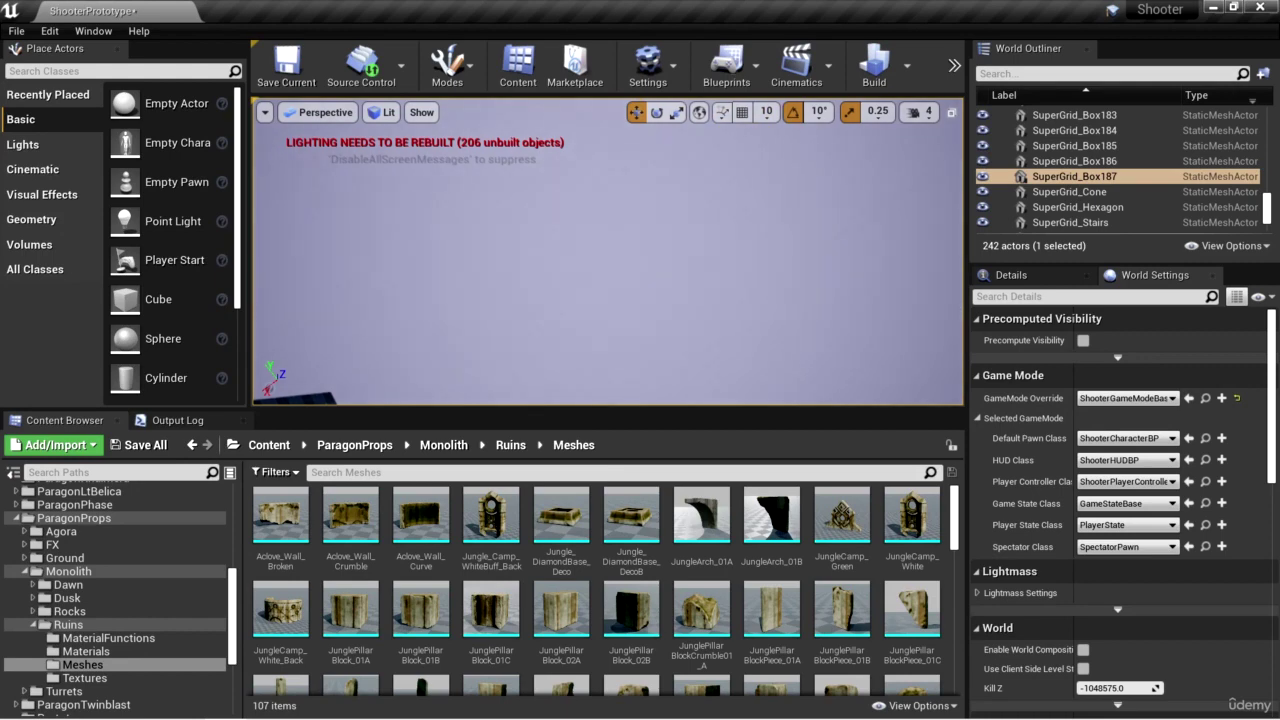
key("f")
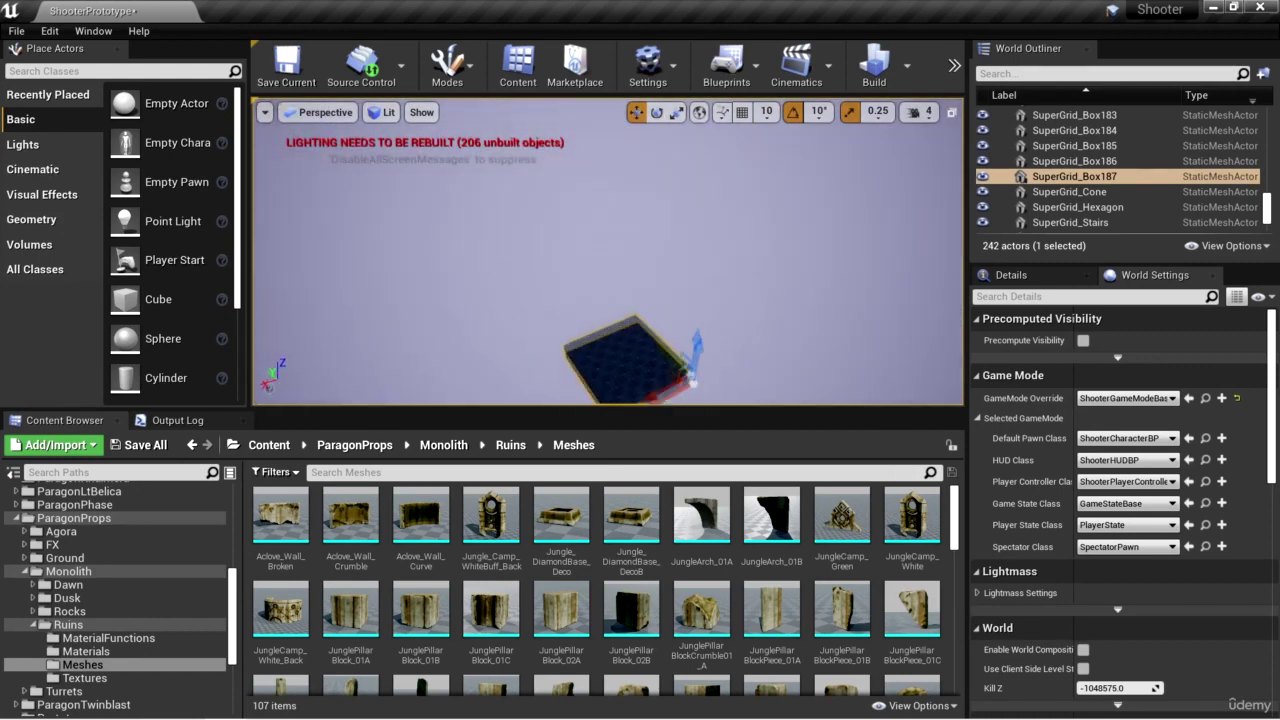
Step: Scale the duplicated floor box up horizontally into a large platform outside the room
key("e")
left_click_drag(600, 340, 700, 310)
key("r")
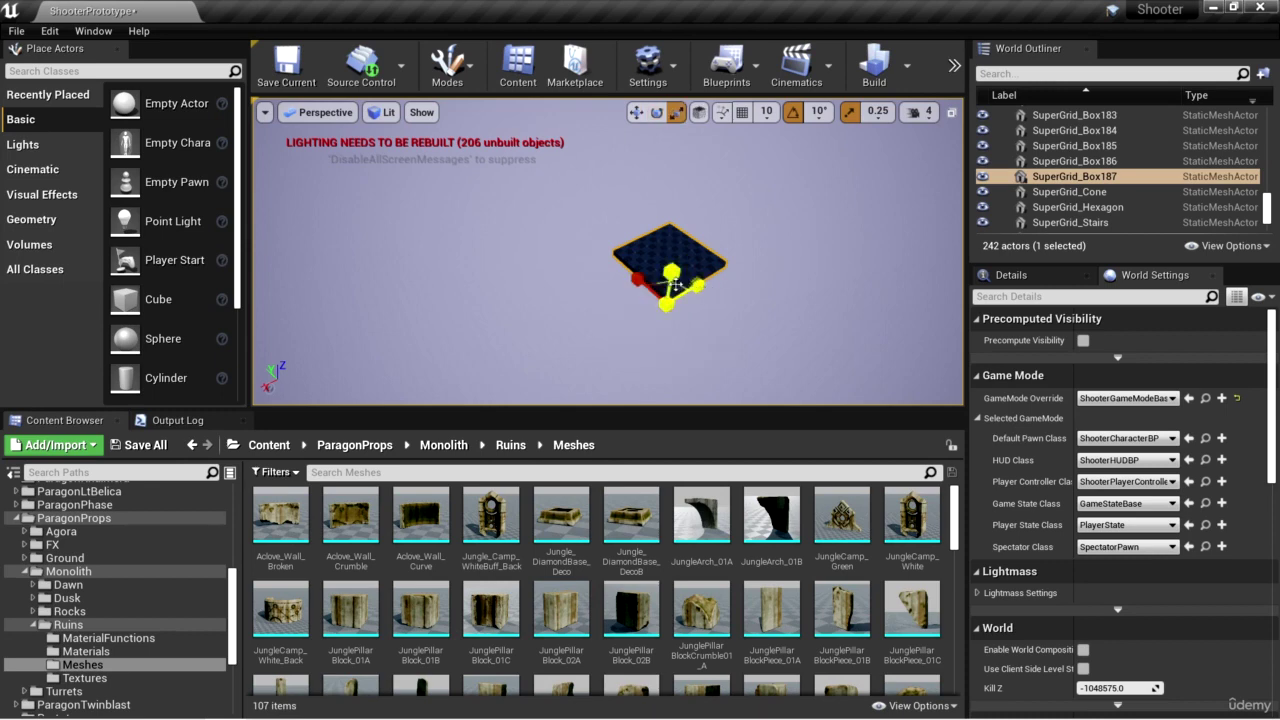
right_click_drag(677, 286, 731, 320)
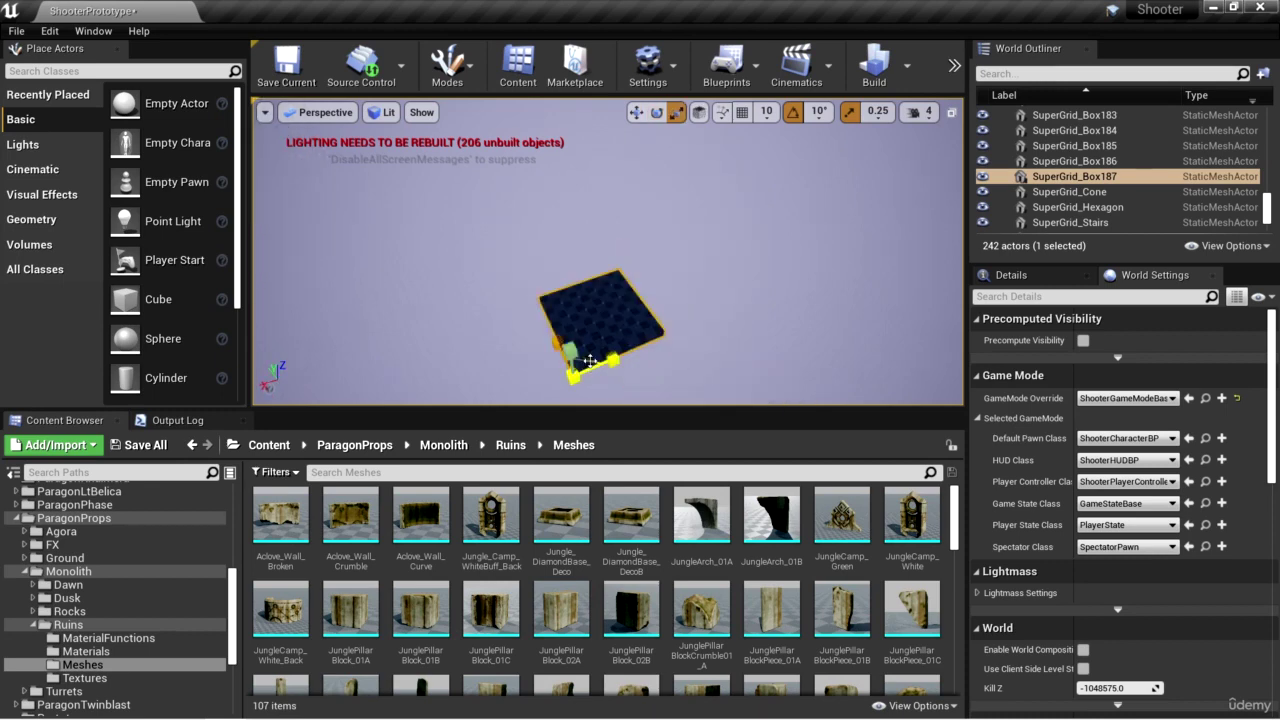
left_click_drag(589, 359, 690, 298)
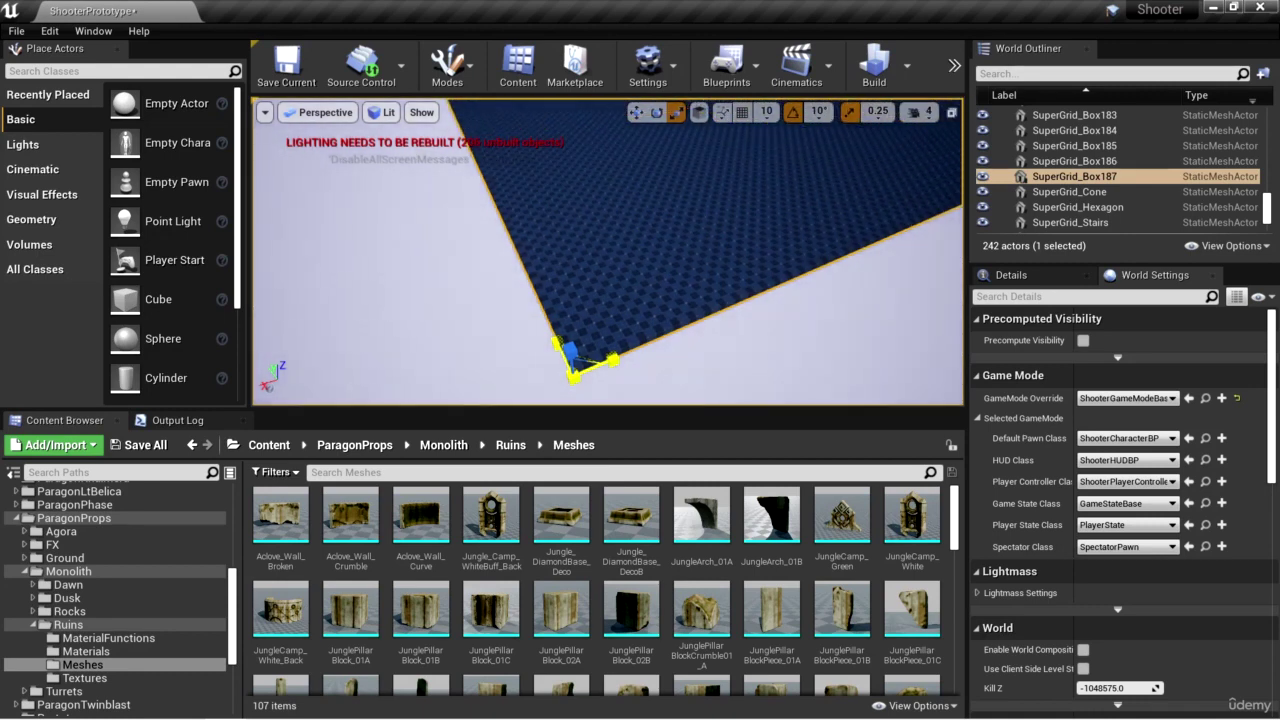
Step: Place the Aclove_Wall_Broken mesh on the large platform near its corner
right_click_drag(664, 397, 652, 363)
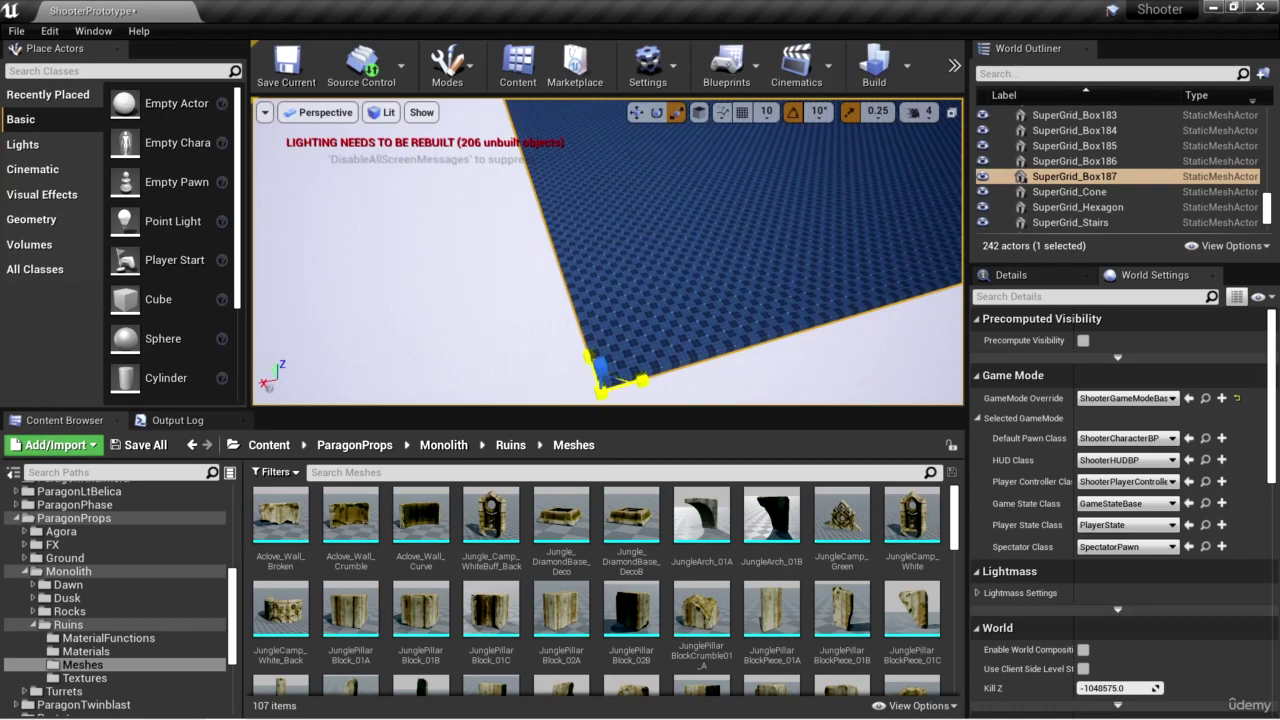
key("f")
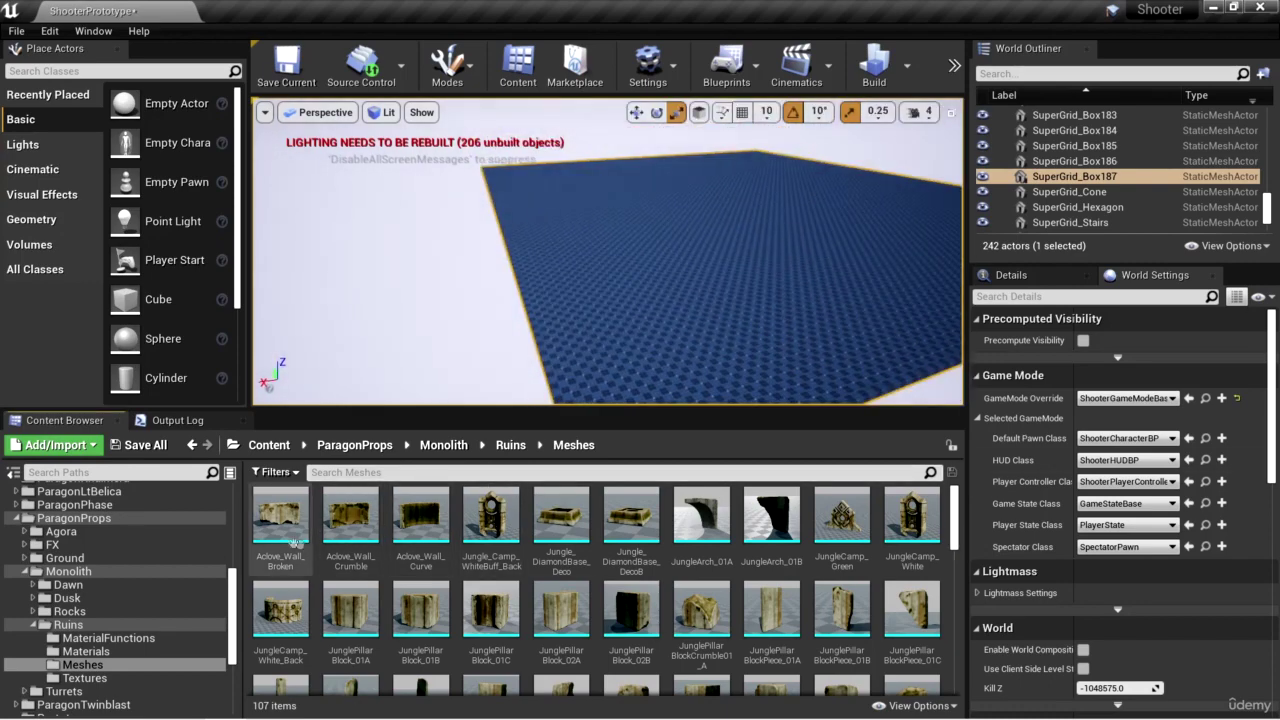
mouse_move(280, 495)
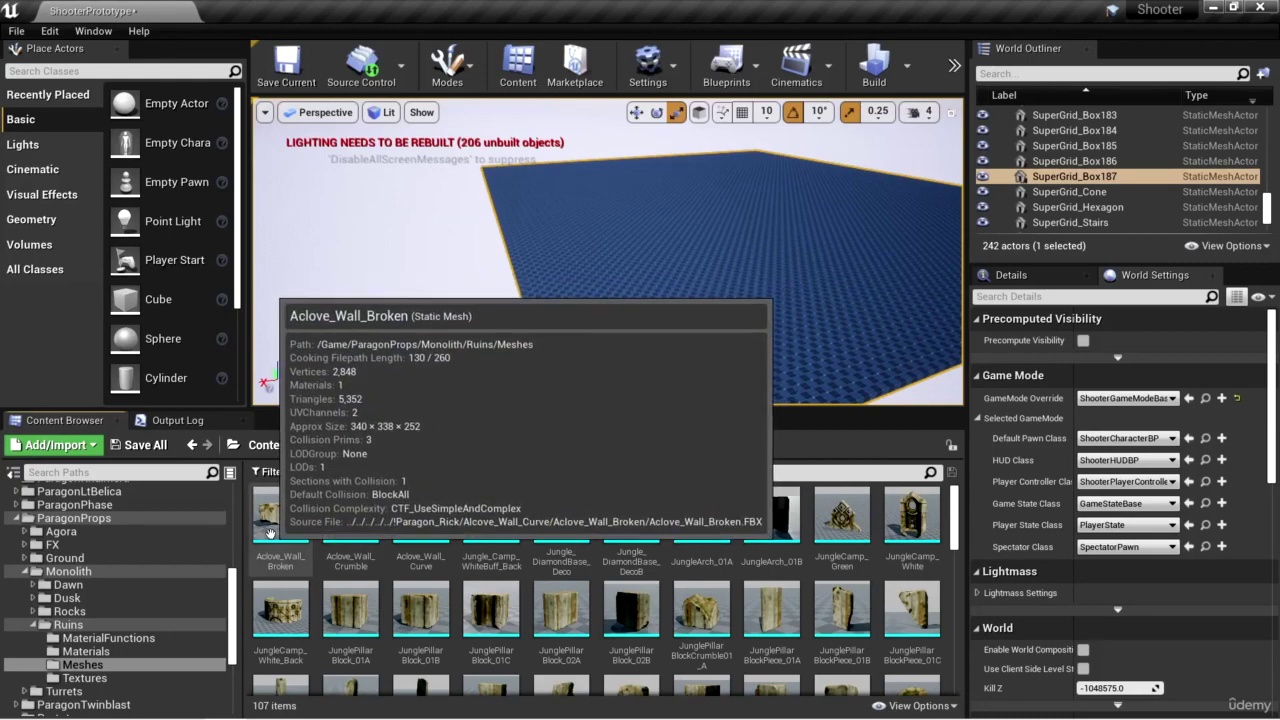
right_click_drag(520, 300, 480, 270)
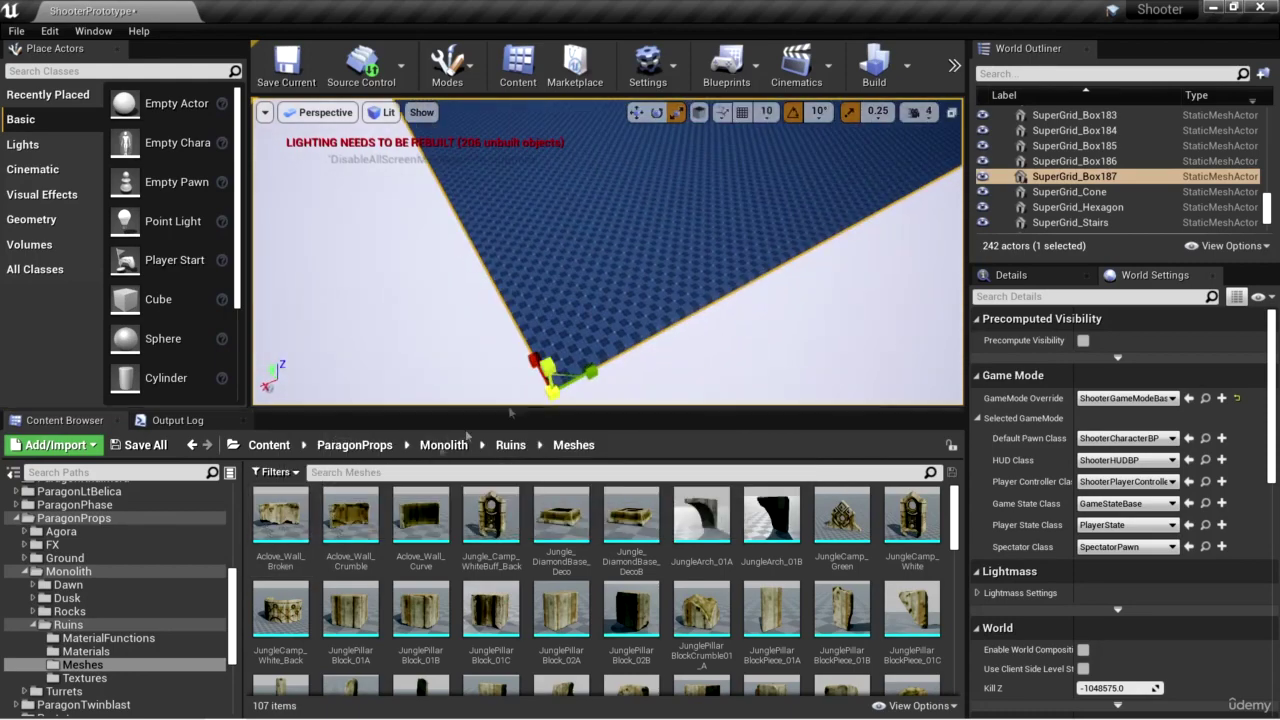
left_click(281, 515)
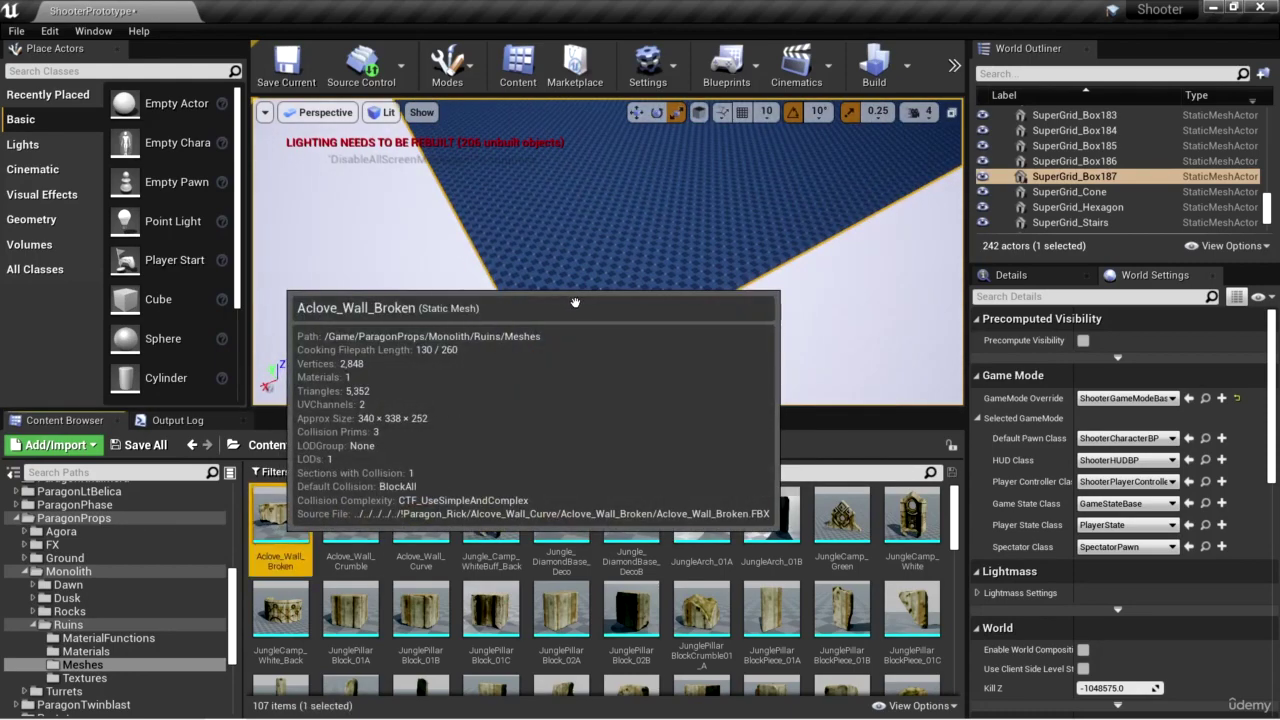
left_click_drag(575, 302, 572, 300)
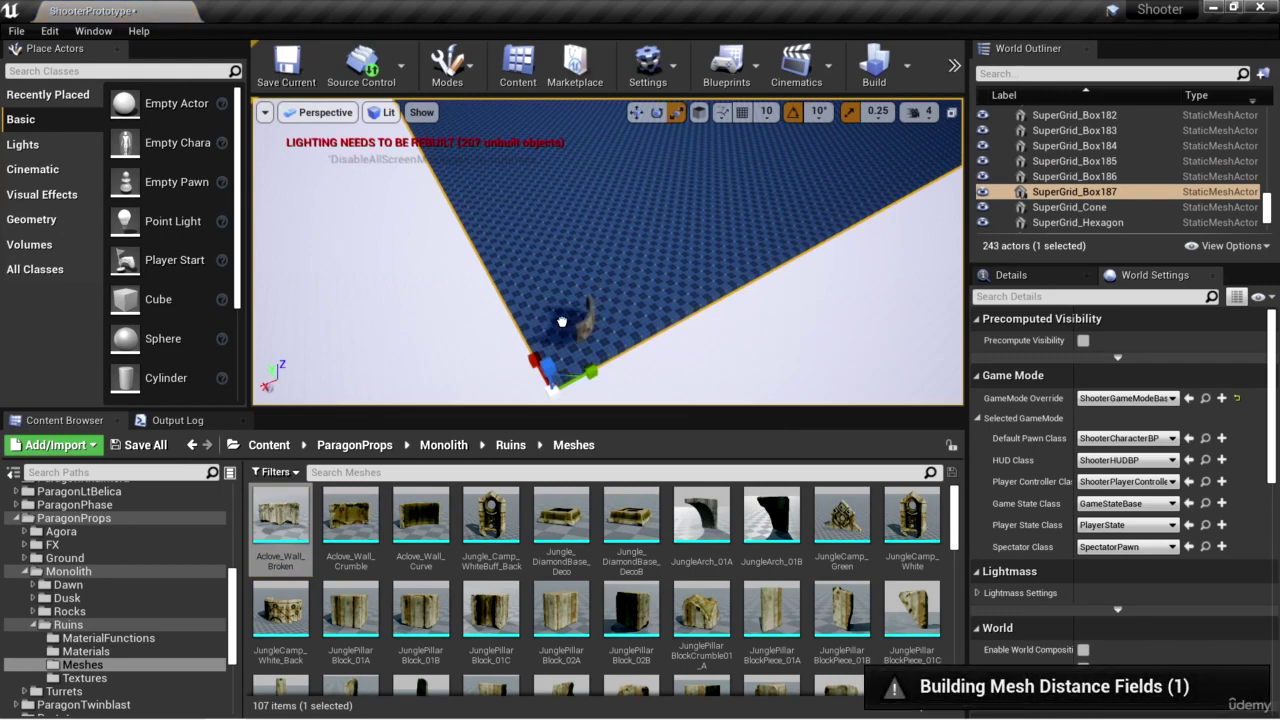
right_click_drag(562, 321, 522, 301)
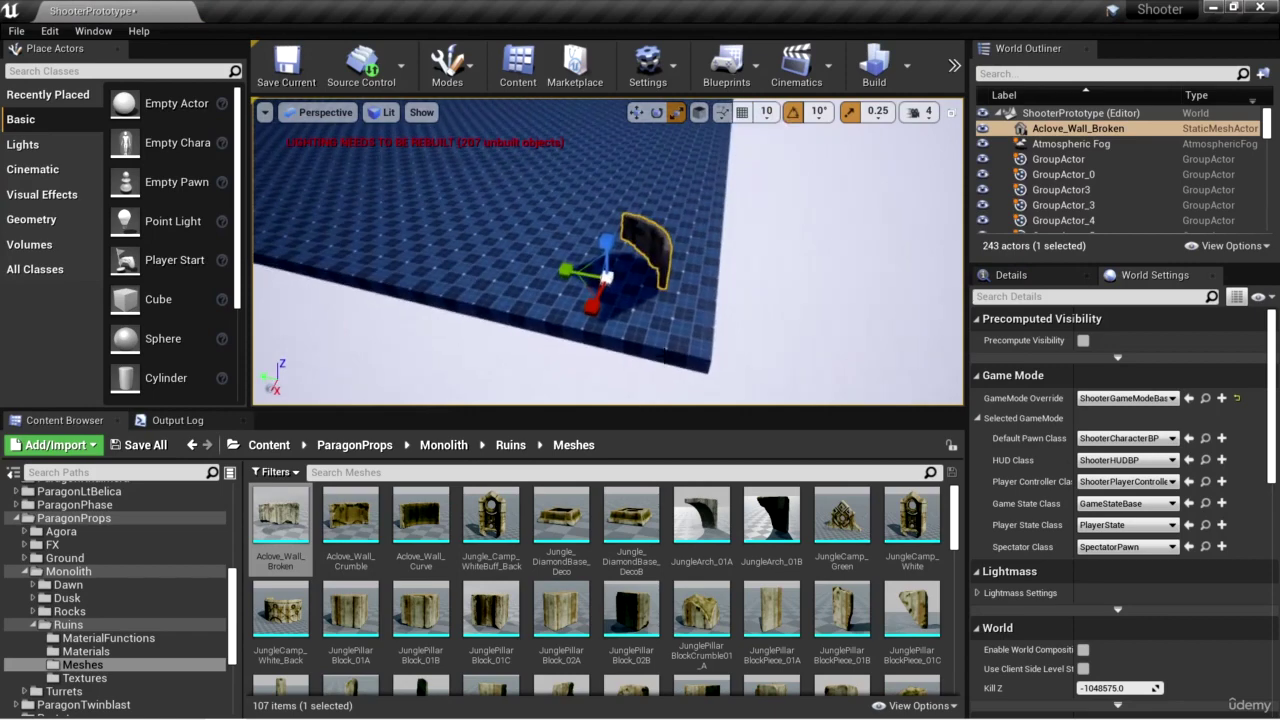
Step: Place the Aclove_Wall_Crumble mesh on the platform beside the broken wall
right_click_drag(818, 342, 806, 336)
scroll(862, 345, "down", 2)
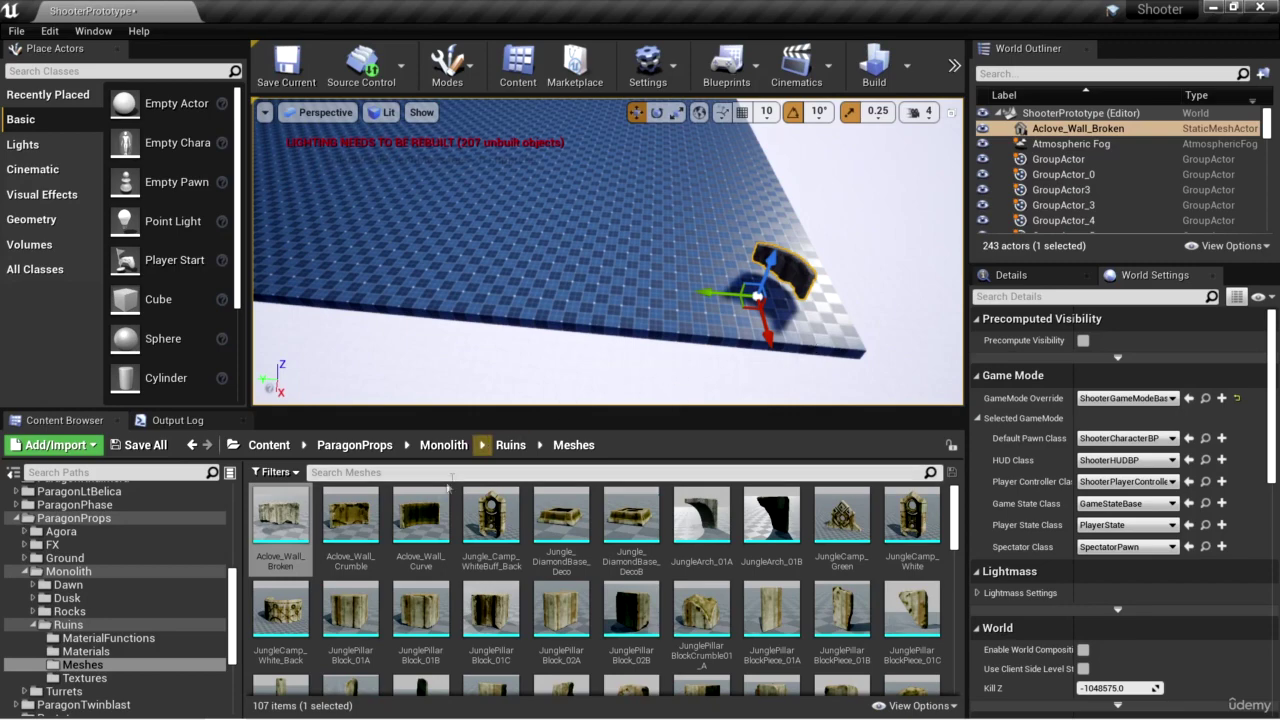
left_click(350, 515)
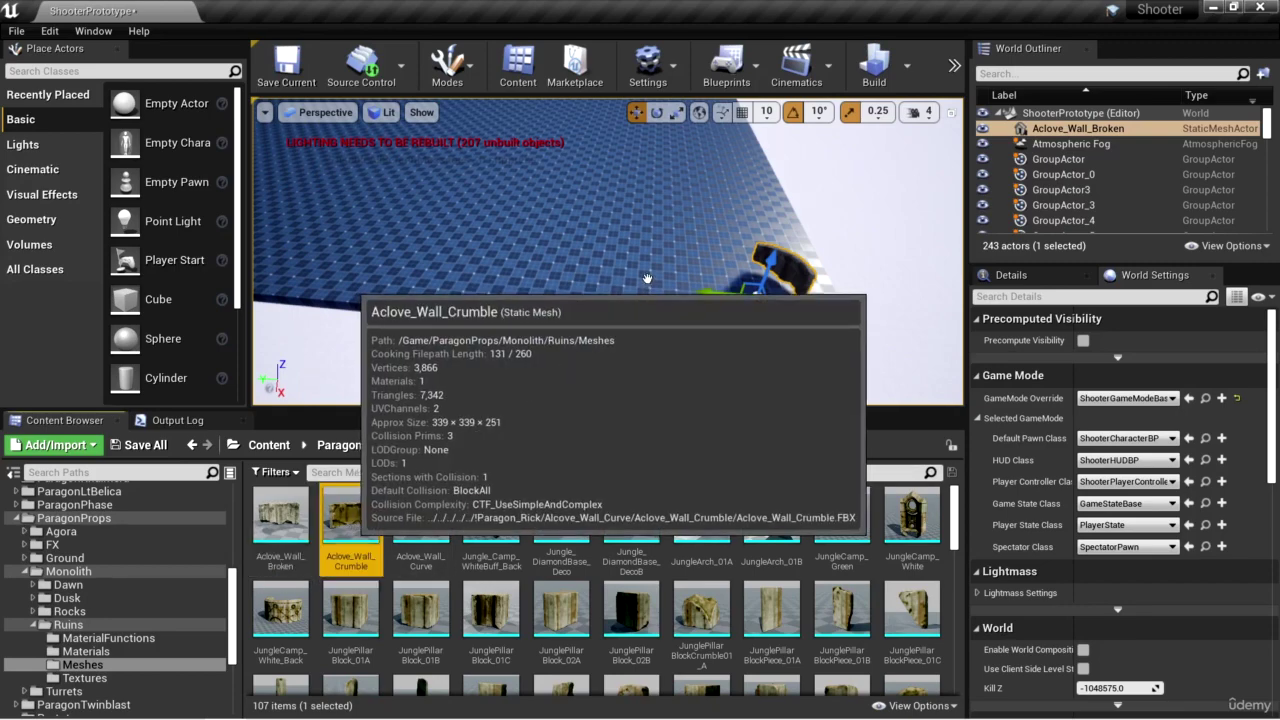
left_click_drag(650, 275, 672, 292)
key("f")
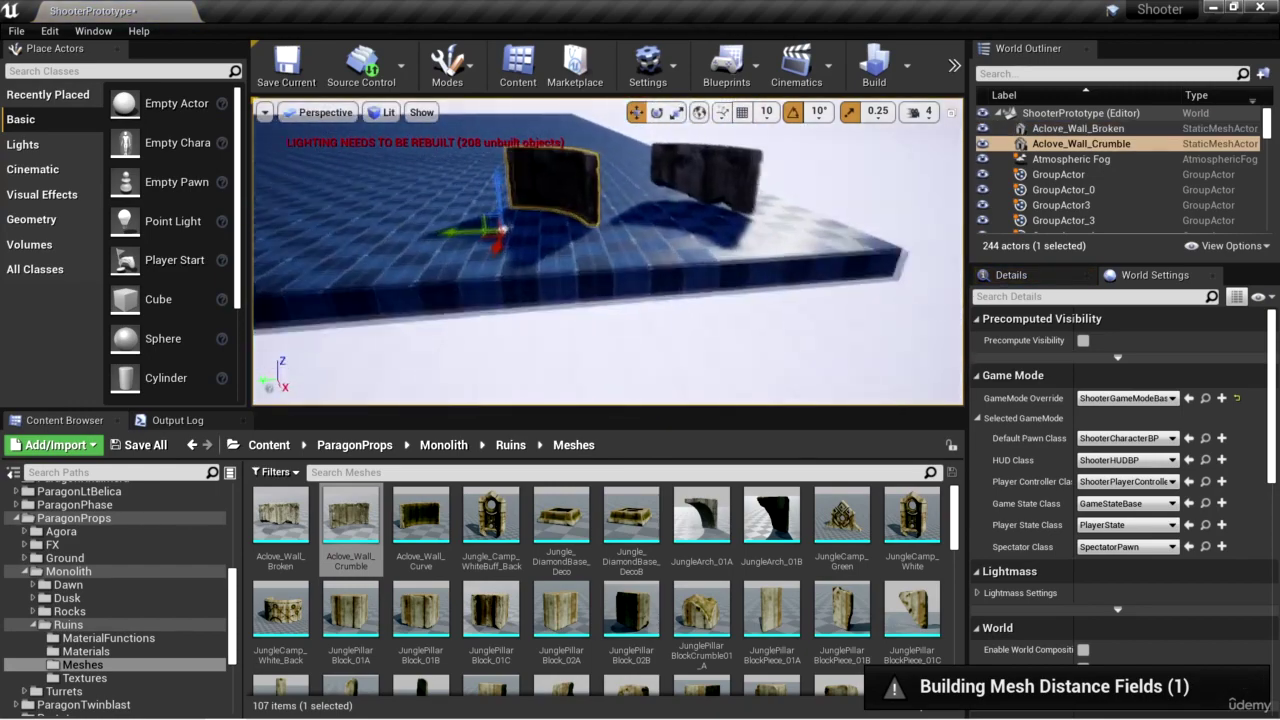
Step: Place the Aclove_Wall_Curve mesh beside the crumbled wall and align it in a row with the other two walls
right_click_drag(655, 314, 697, 316)
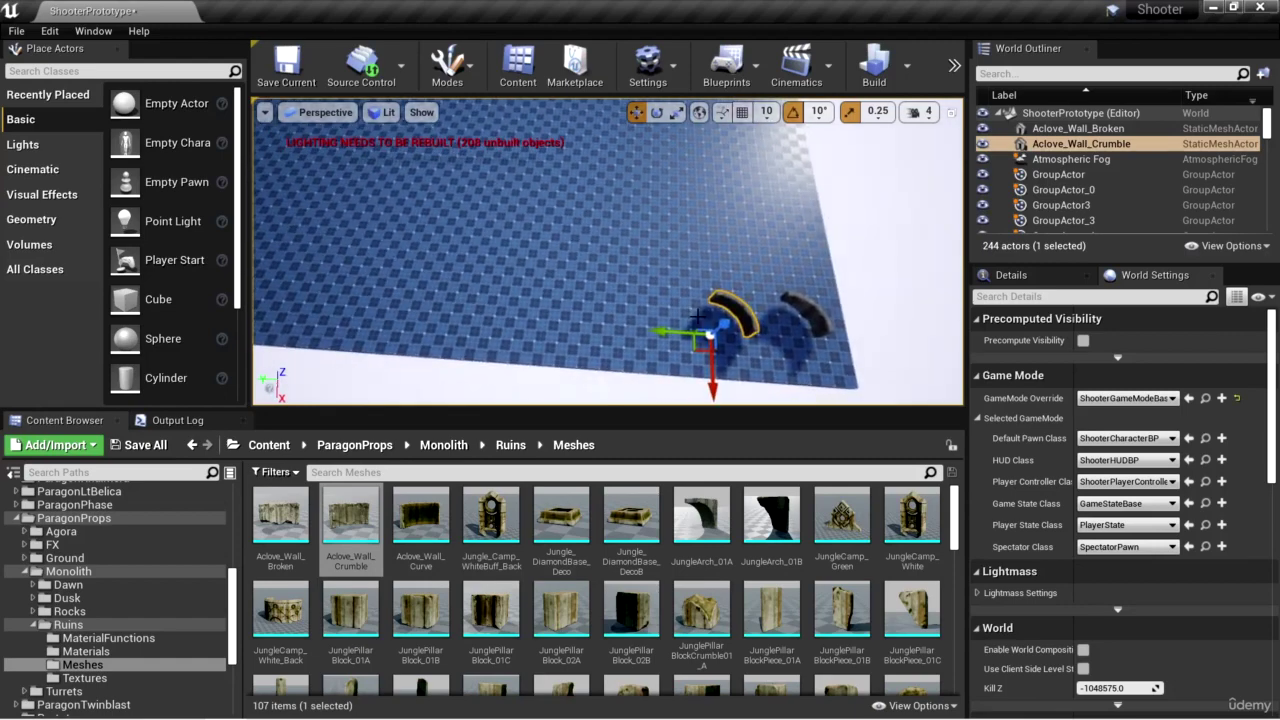
left_click(421, 515)
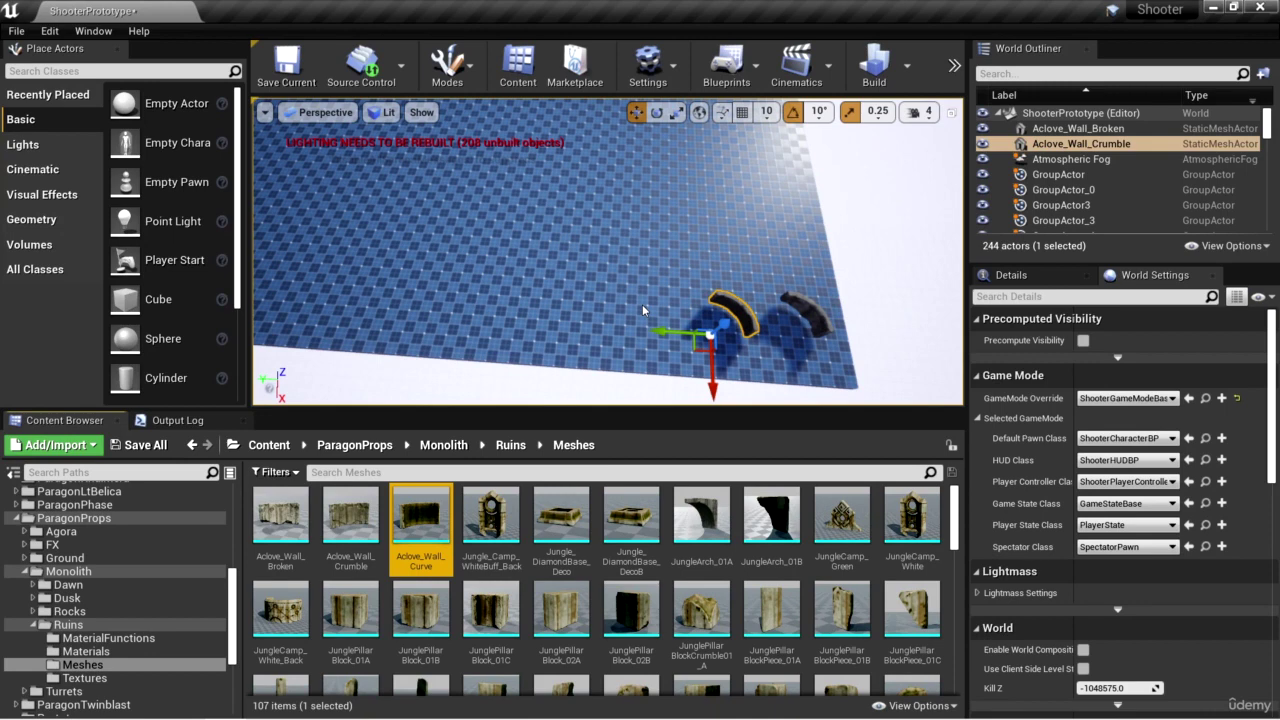
left_click(642, 304)
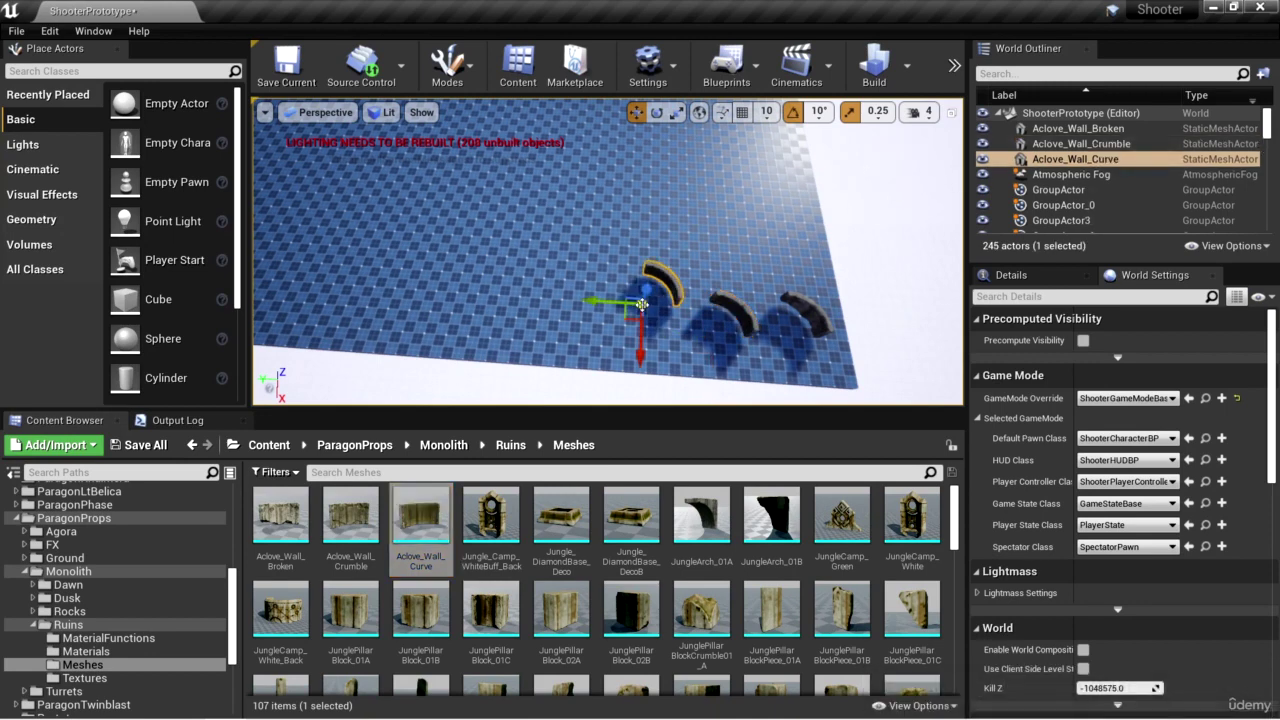
left_click_drag(647, 364, 637, 381)
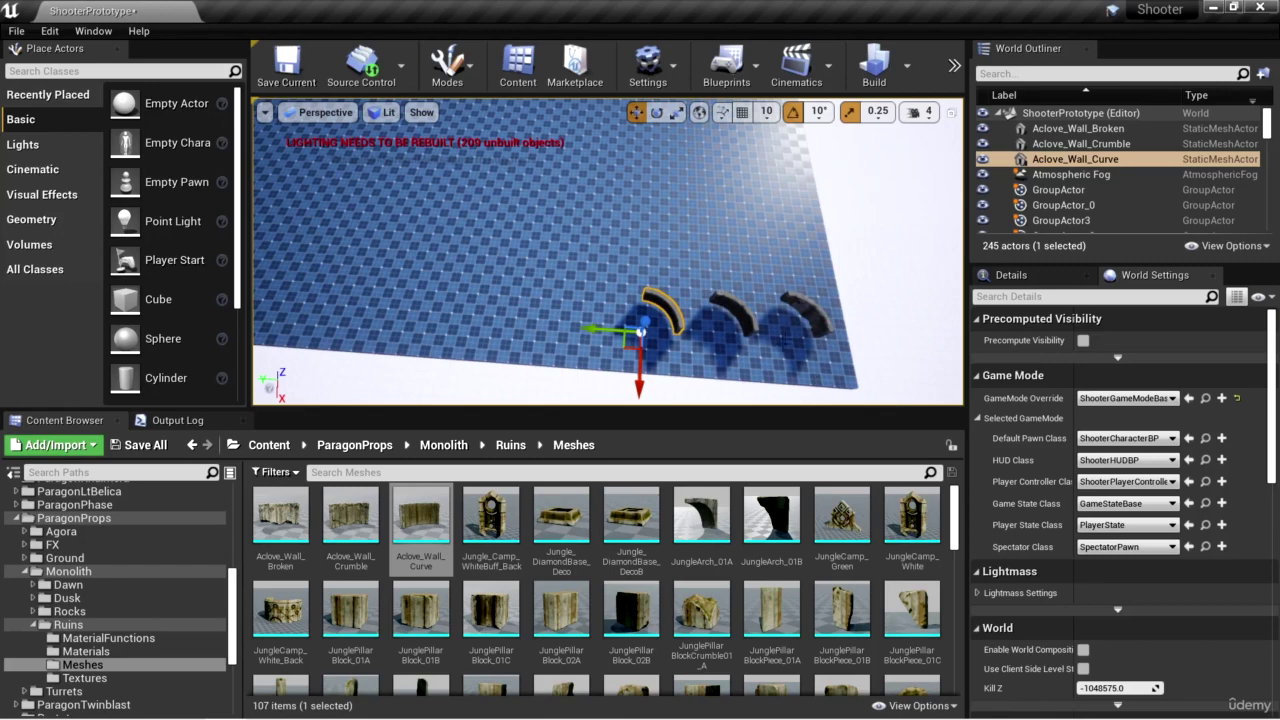
left_click_drag(637, 381, 530, 345, "alt")
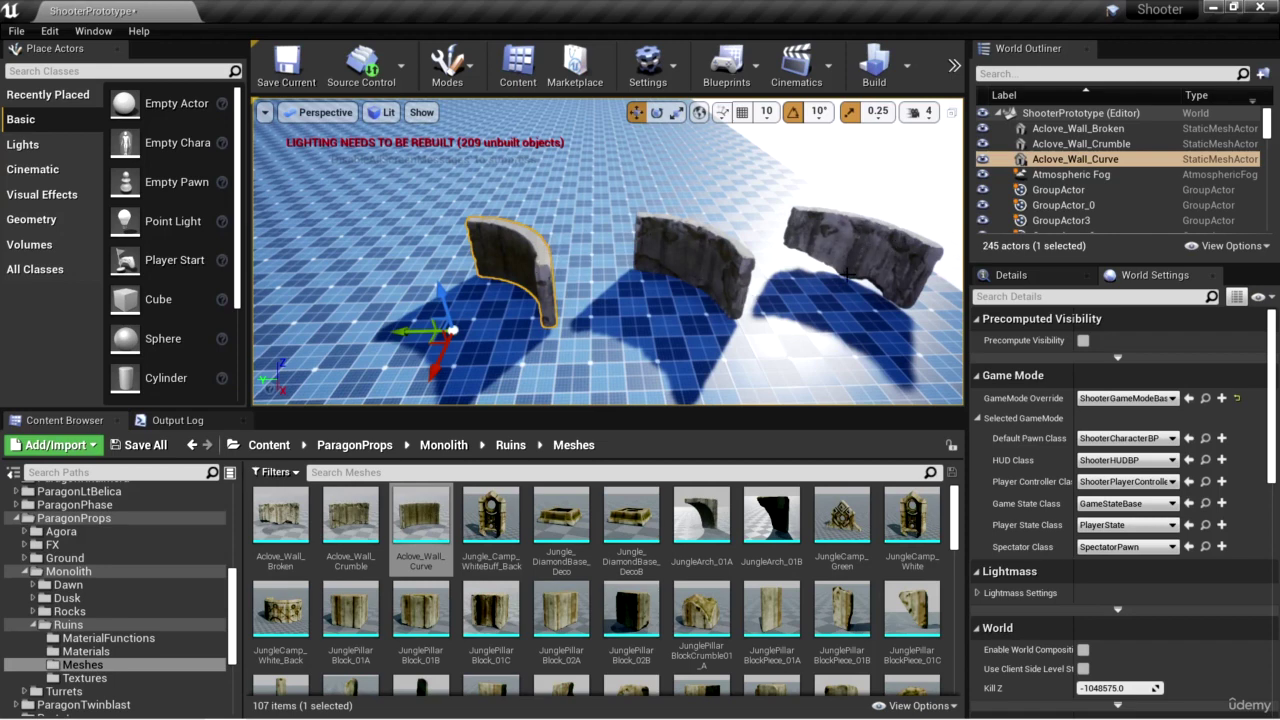
Step: Place the Jungle_Camp_WhiteBuff_Back mesh on the platform and move it away from the walls to another corner
scroll(789, 296, "down", 8)
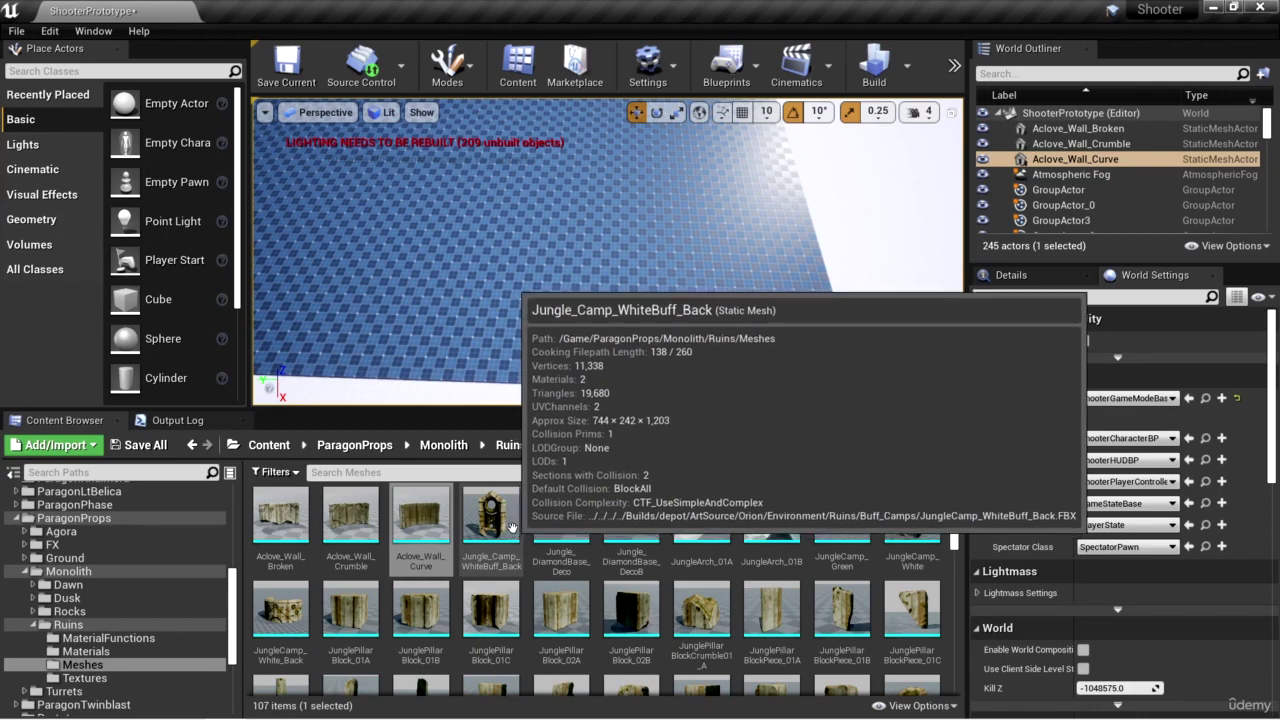
left_click(500, 528)
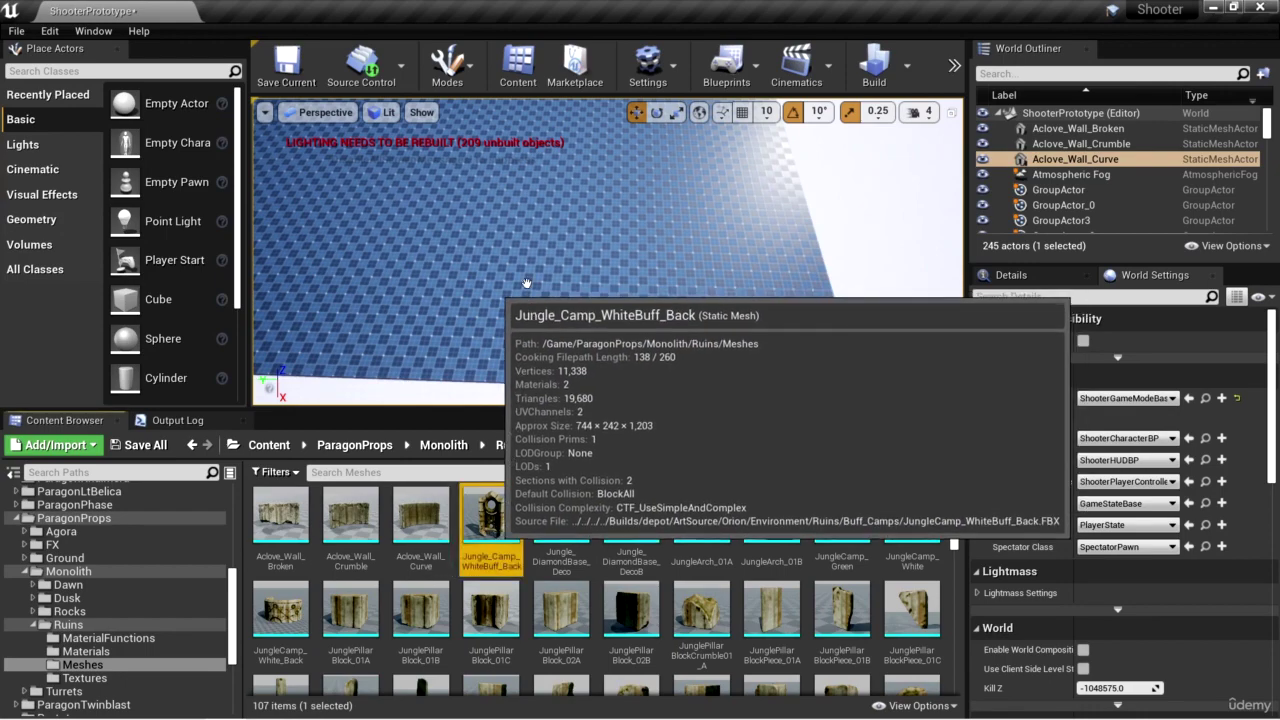
left_click_drag(527, 283, 655, 345)
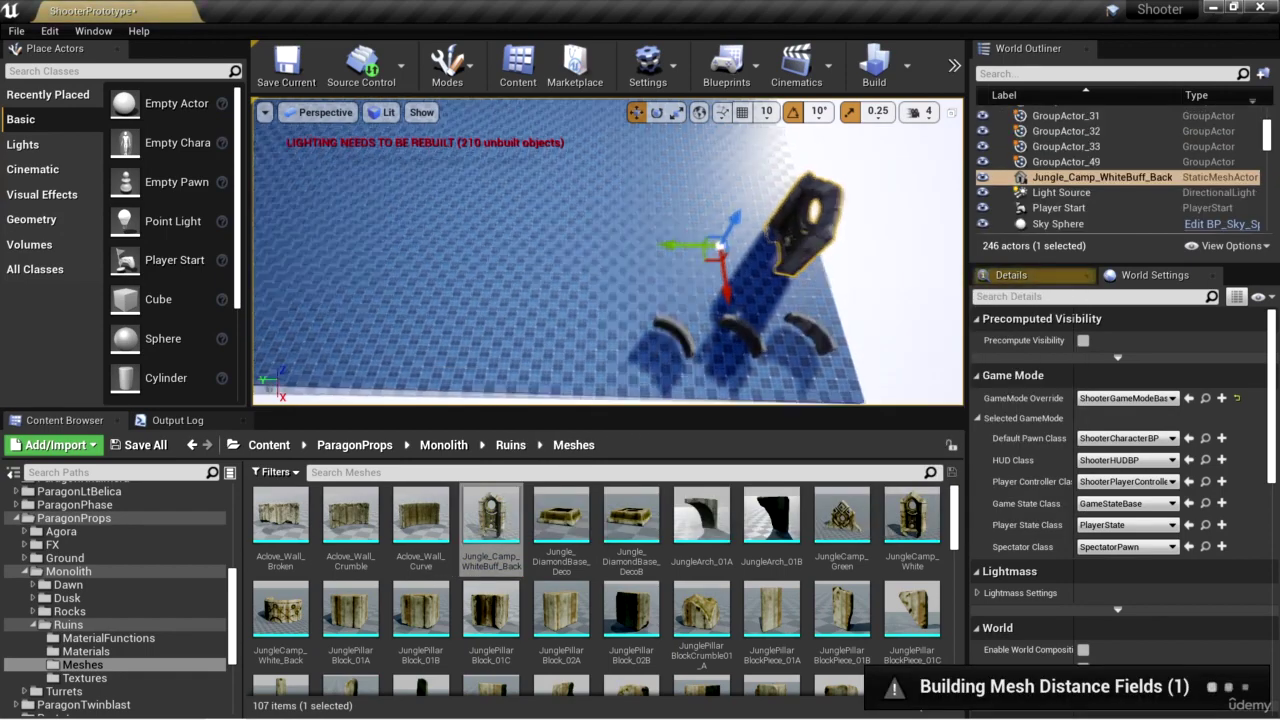
right_click_drag(781, 232, 750, 246)
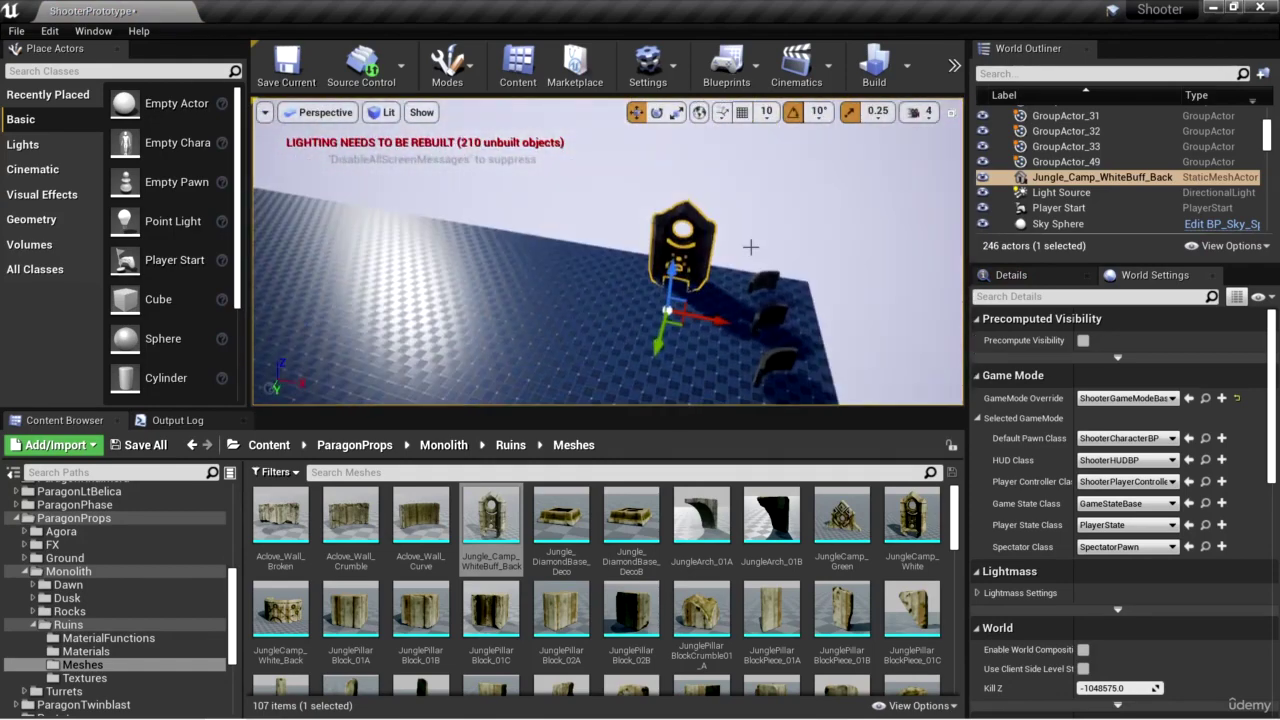
left_click_drag(718, 314, 674, 314, "alt")
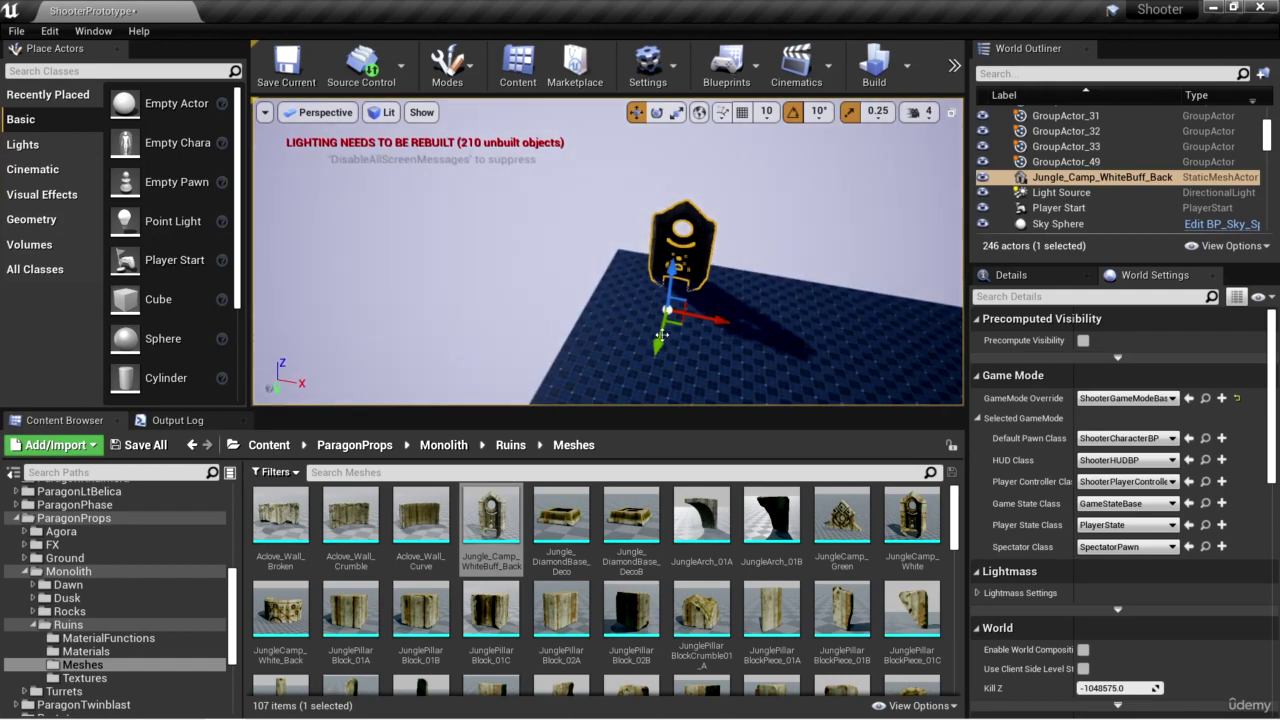
right_click_drag(742, 358, 700, 350)
Step: Move the Aclove_Wall_Broken, Aclove_Wall_Crumble and Aclove_Wall_Curve meshes closer to the platform's edge, keeping them in a row
right_click_drag(793, 274, 755, 362)
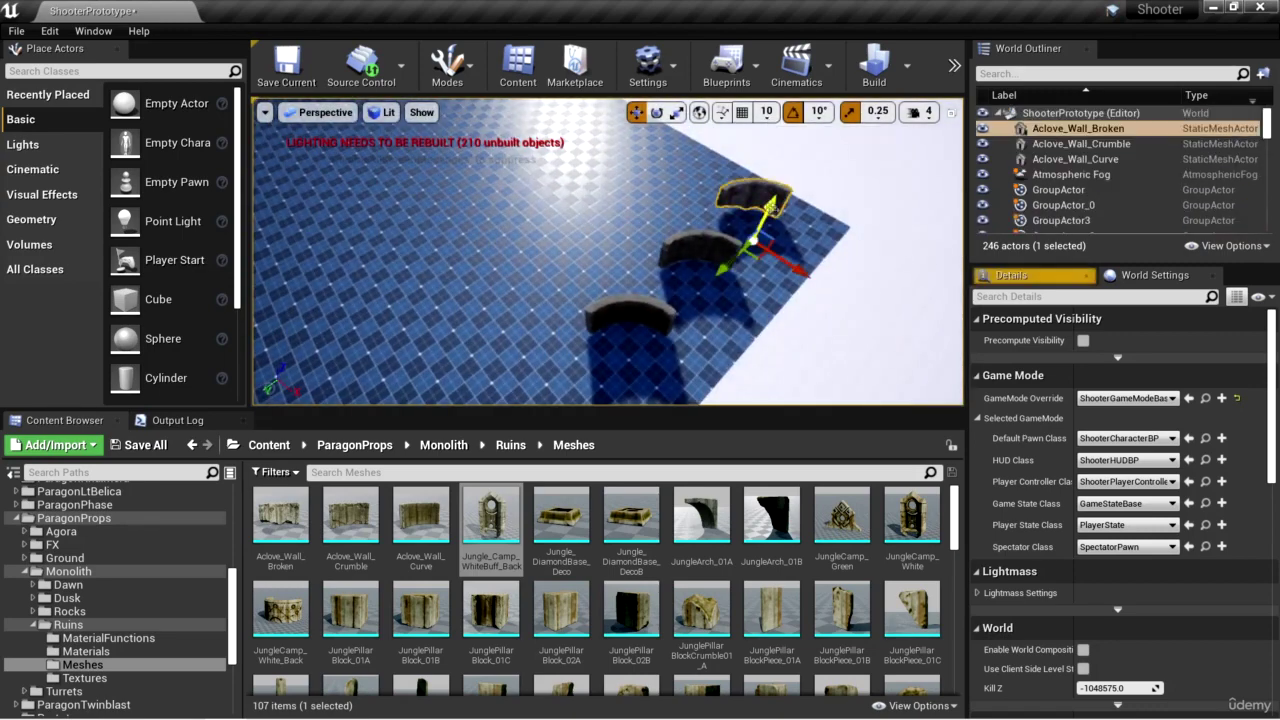
left_click(766, 196)
left_click_drag(798, 268, 855, 304)
left_click(715, 255)
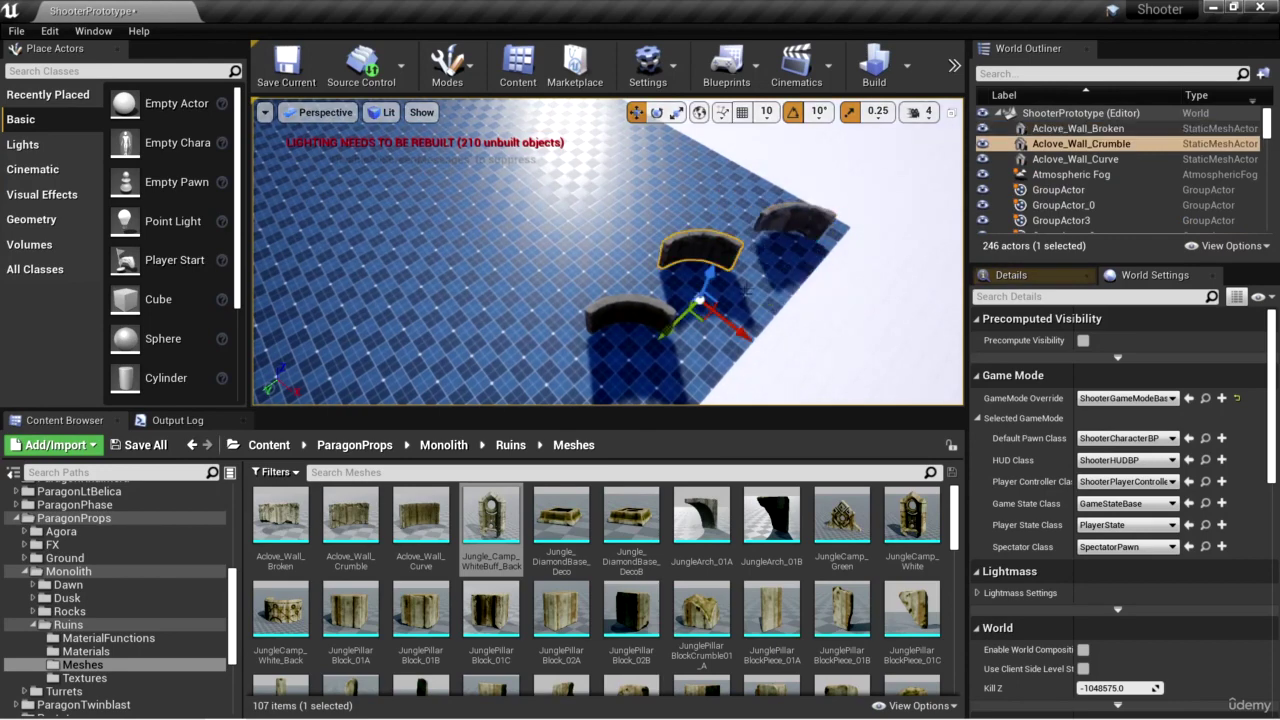
left_click(625, 316)
right_click_drag(625, 316, 580, 300)
Step: Set the grid snap size to 500 and place the Jungle_DiamondBase_Deco mesh near the walls, resting on the platform surface
right_click_drag(782, 352, 715, 320)
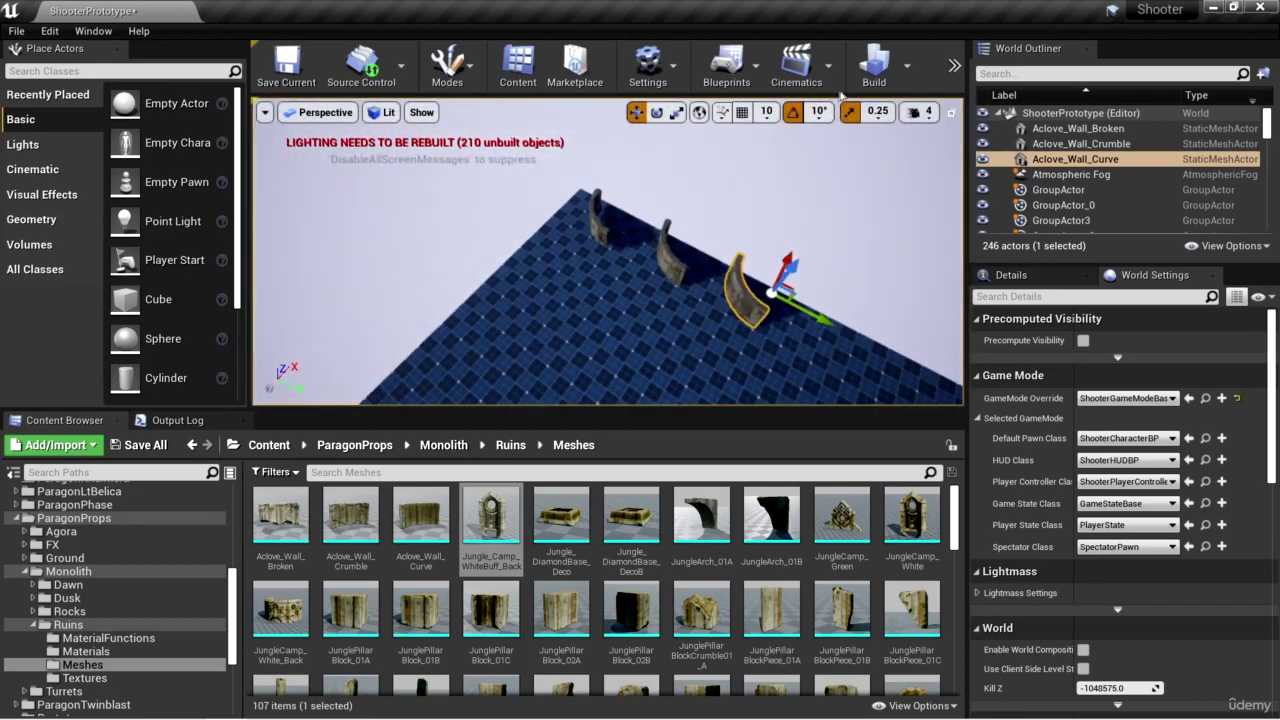
left_click(766, 112)
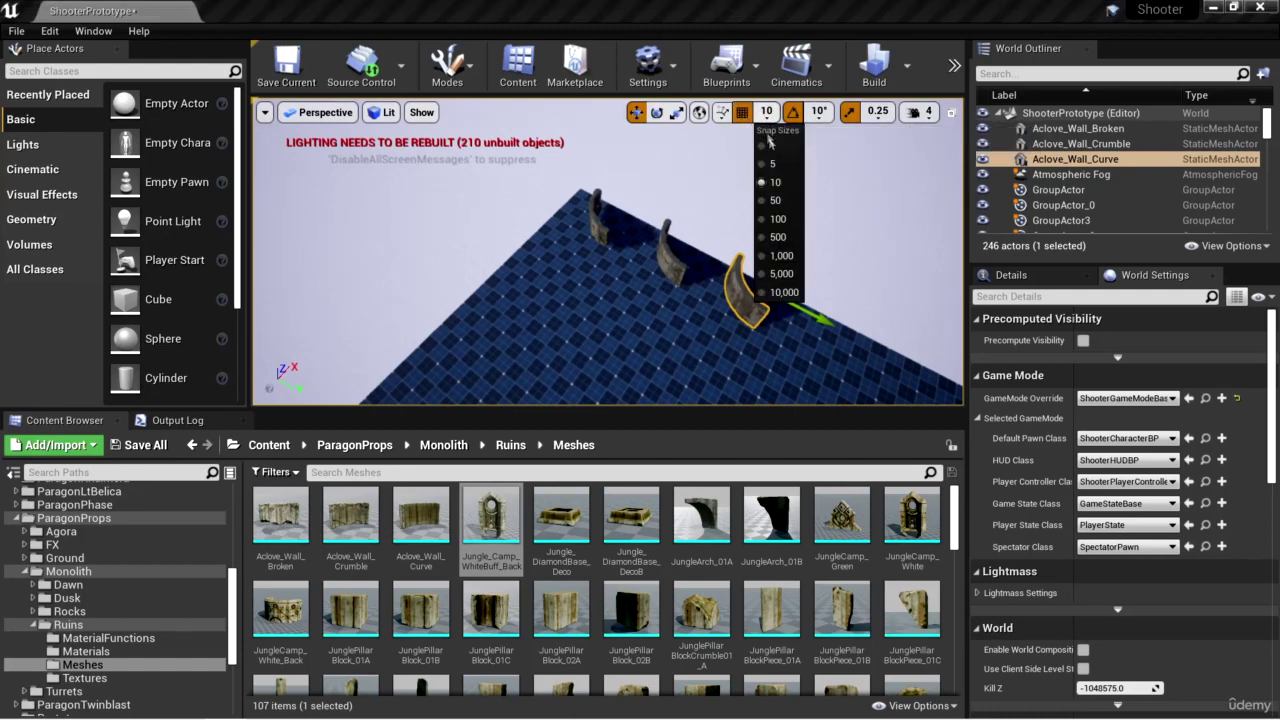
left_click(778, 238)
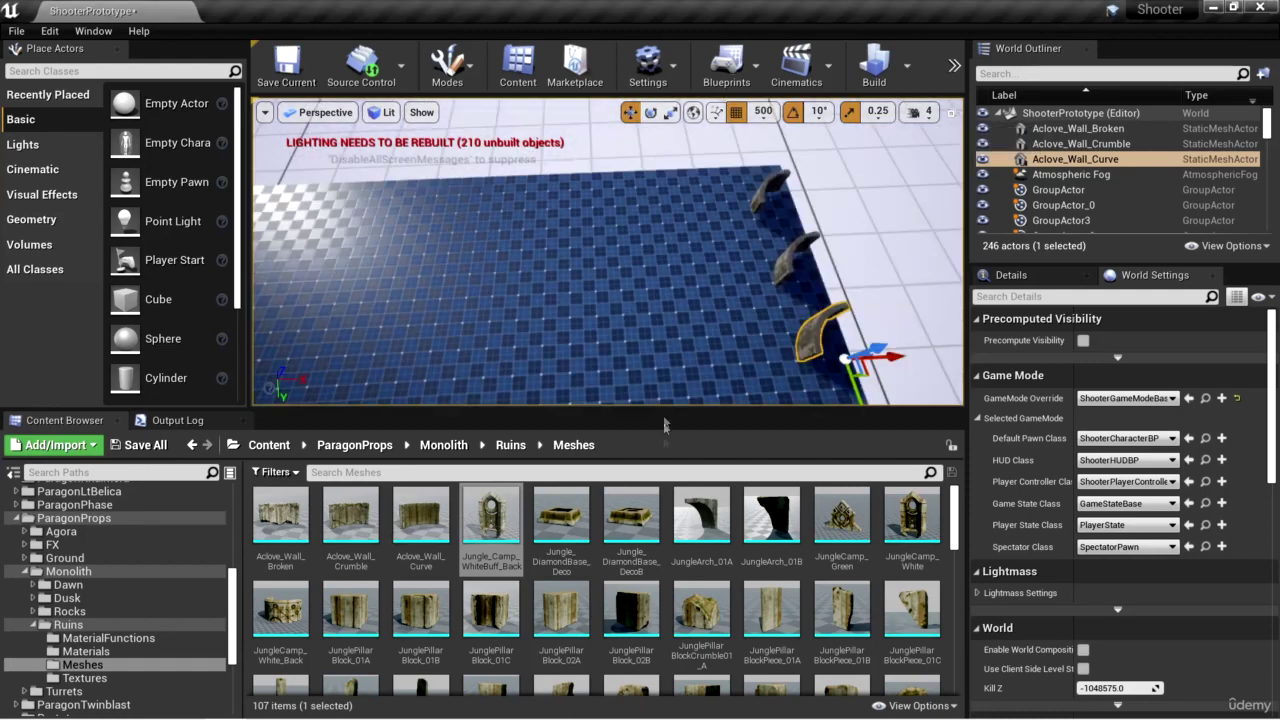
left_click_drag(554, 537, 672, 200)
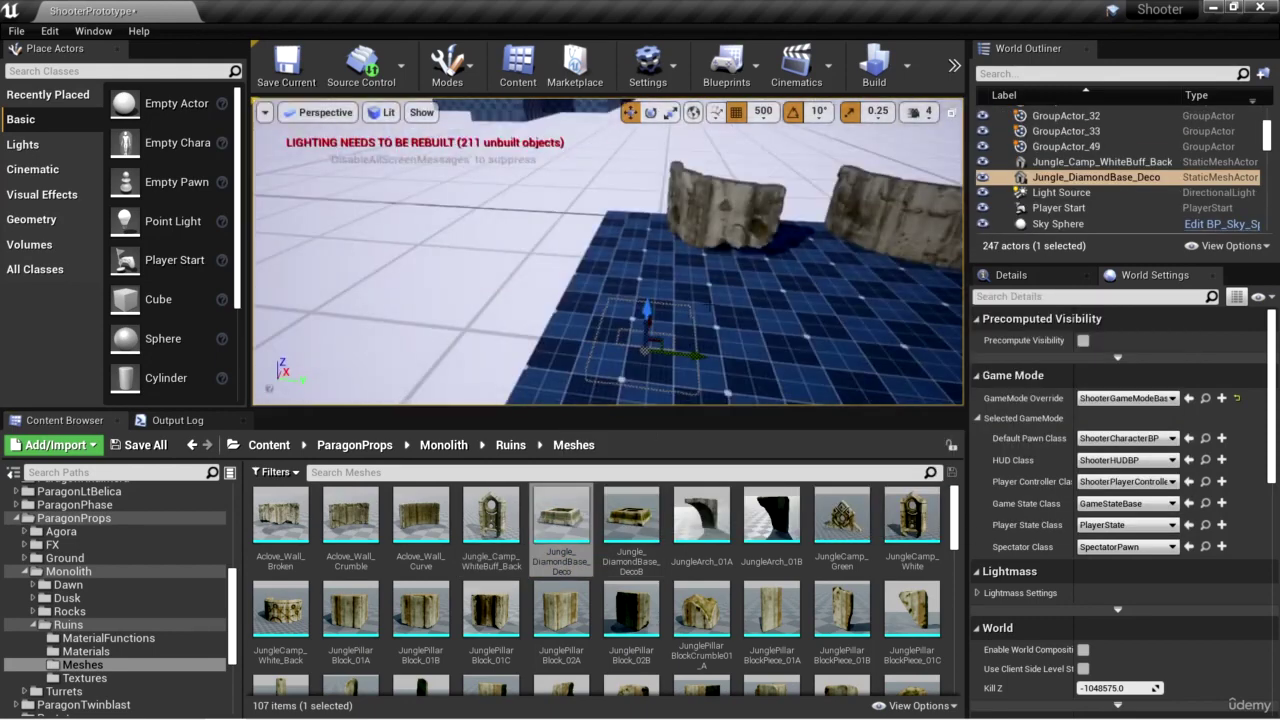
right_click_drag(608, 255, 596, 285)
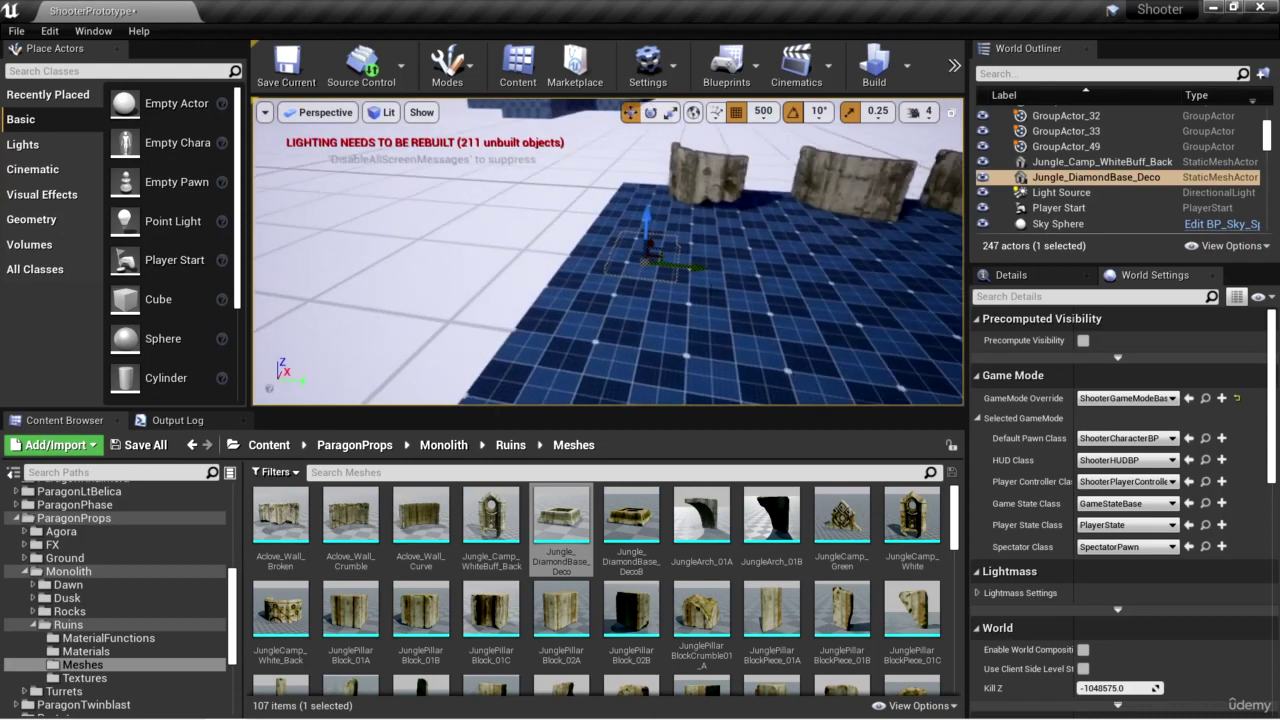
left_click_drag(648, 212, 652, 118)
right_click_drag(695, 240, 701, 246)
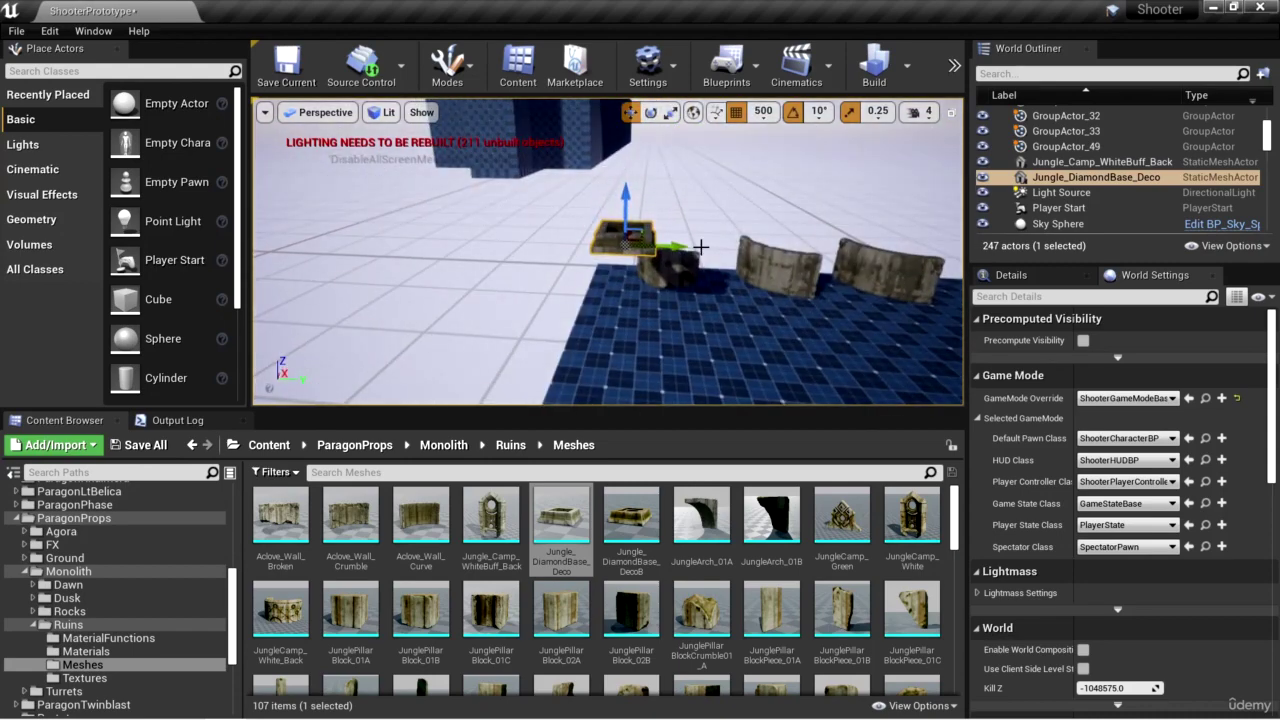
key("End")
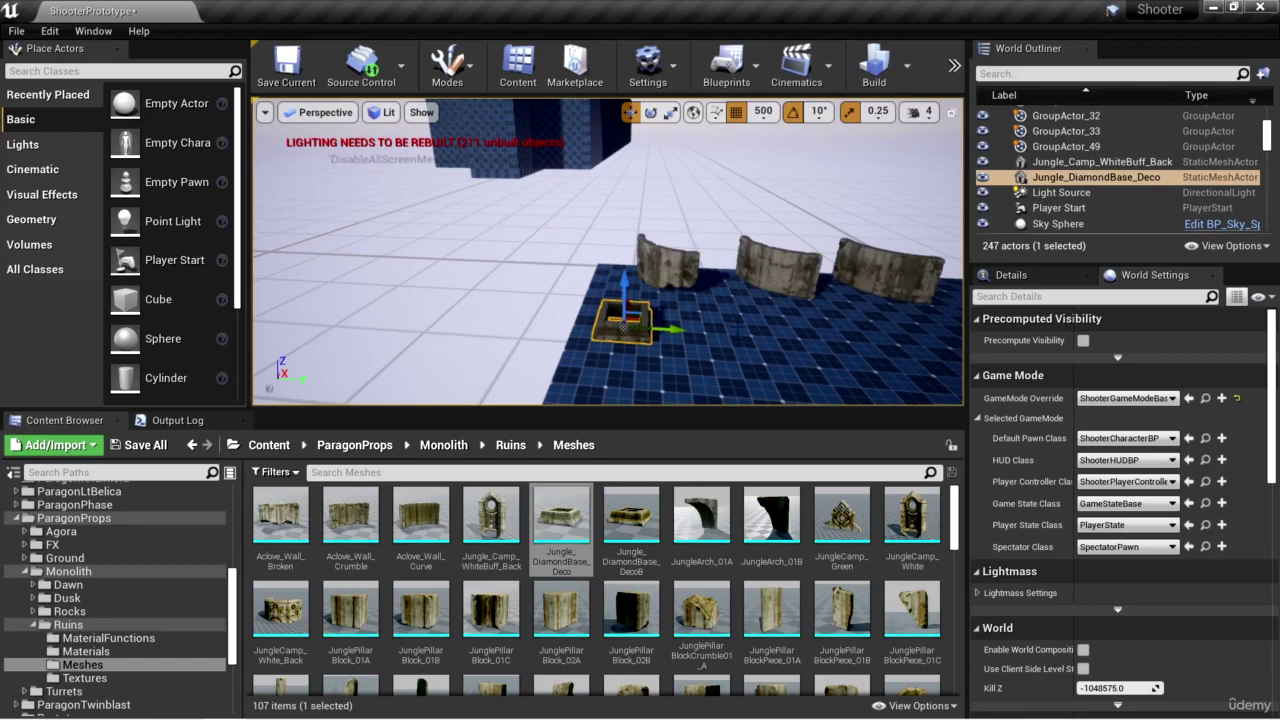
Step: Place the Jungle_DiamondBase_DecoB mesh on the platform and line it up beside the first diamond base
right_click_drag(738, 329, 712, 257)
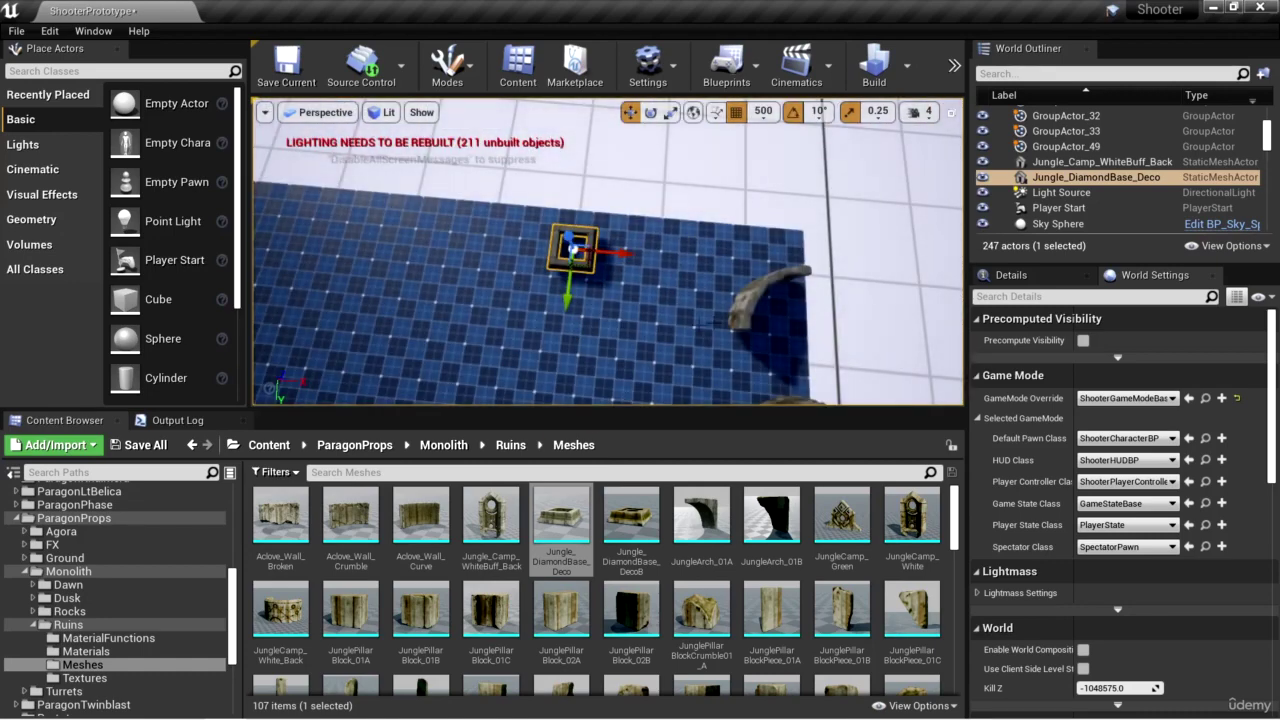
right_click_drag(712, 257, 706, 240)
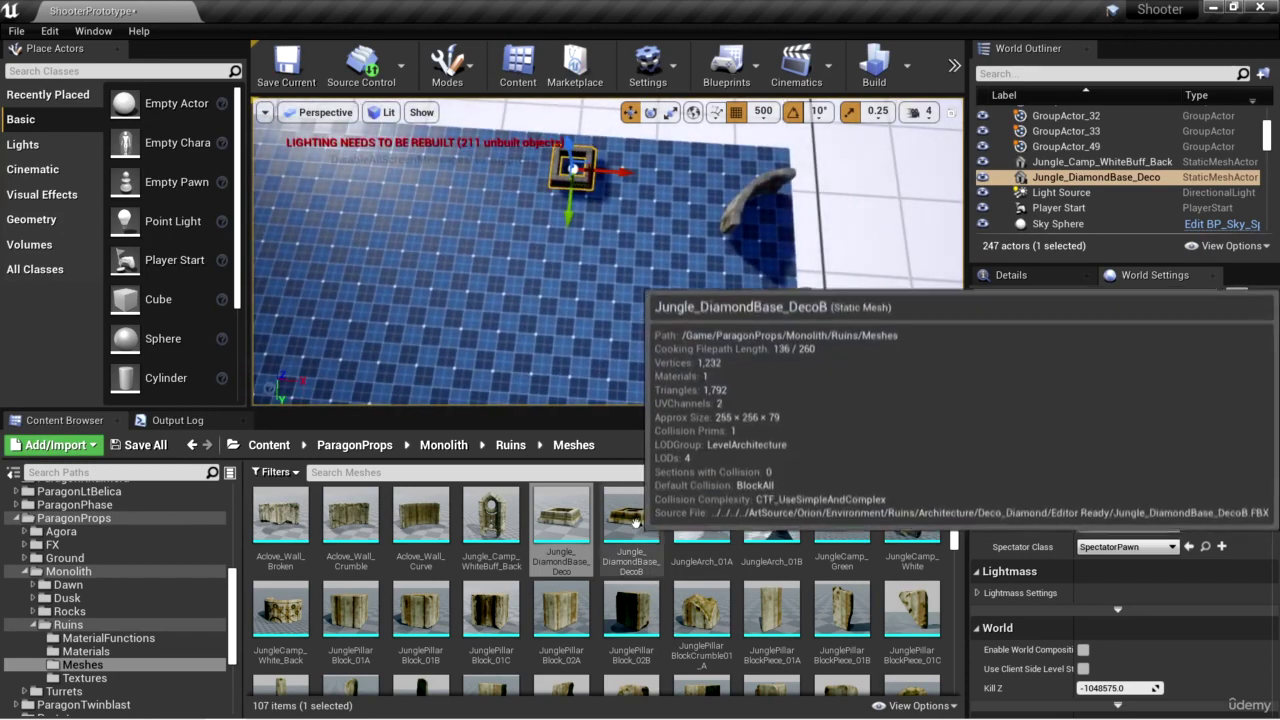
left_click_drag(635, 522, 563, 256)
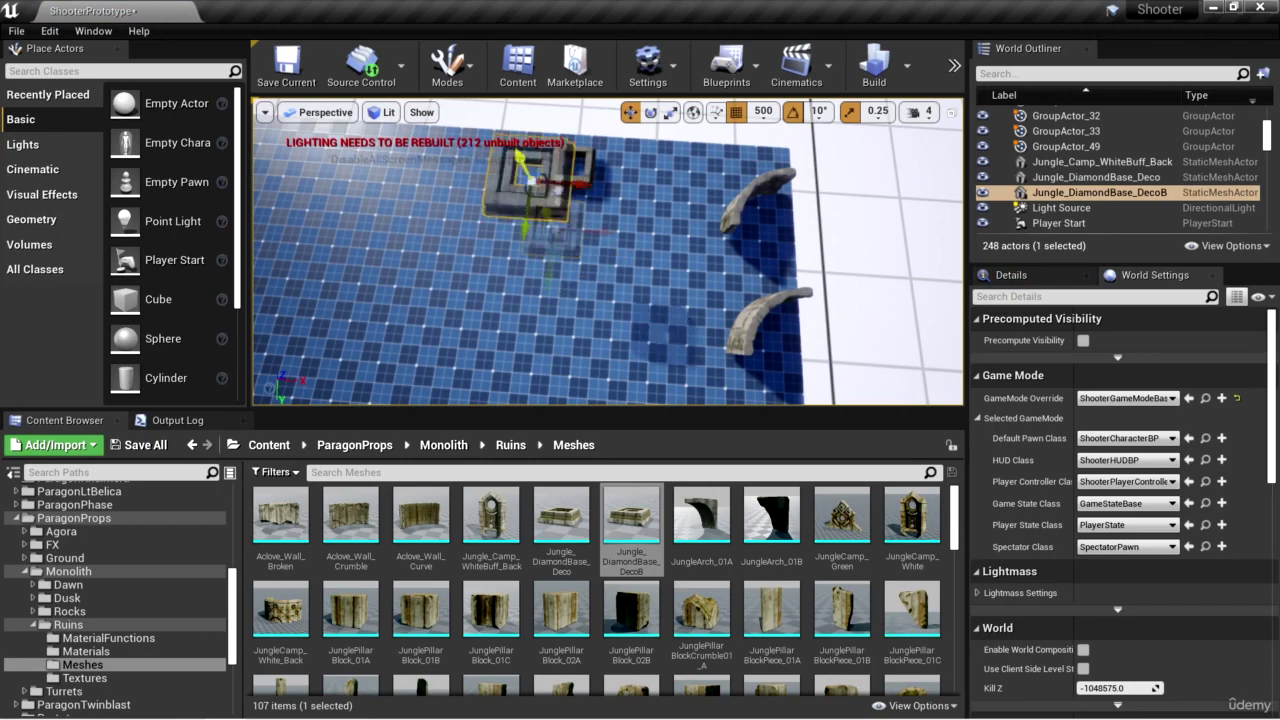
left_click_drag(602, 237, 652, 285, "alt")
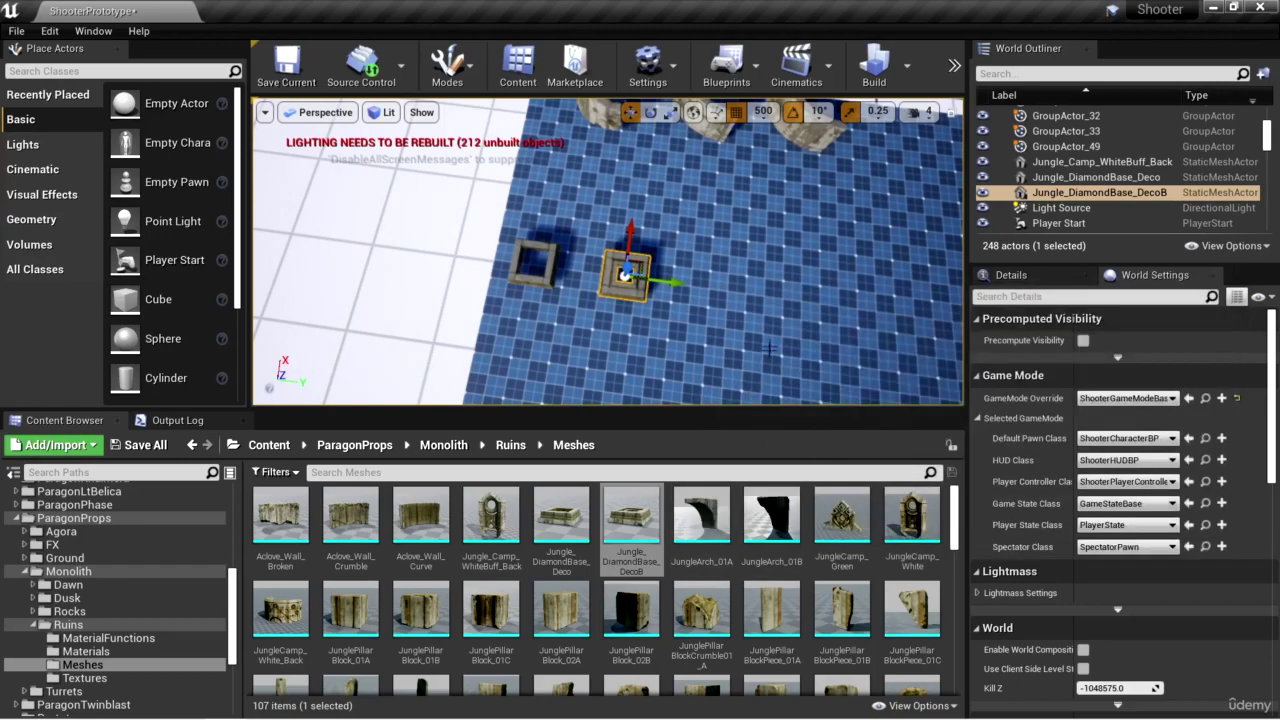
mouse_move(652, 285)
right_mouse_down()
mouse_move(650, 200)
mouse_move(700, 230)
mouse_move(700, 330)
mouse_move(688, 275)
mouse_move(665, 297)
right_mouse_up()
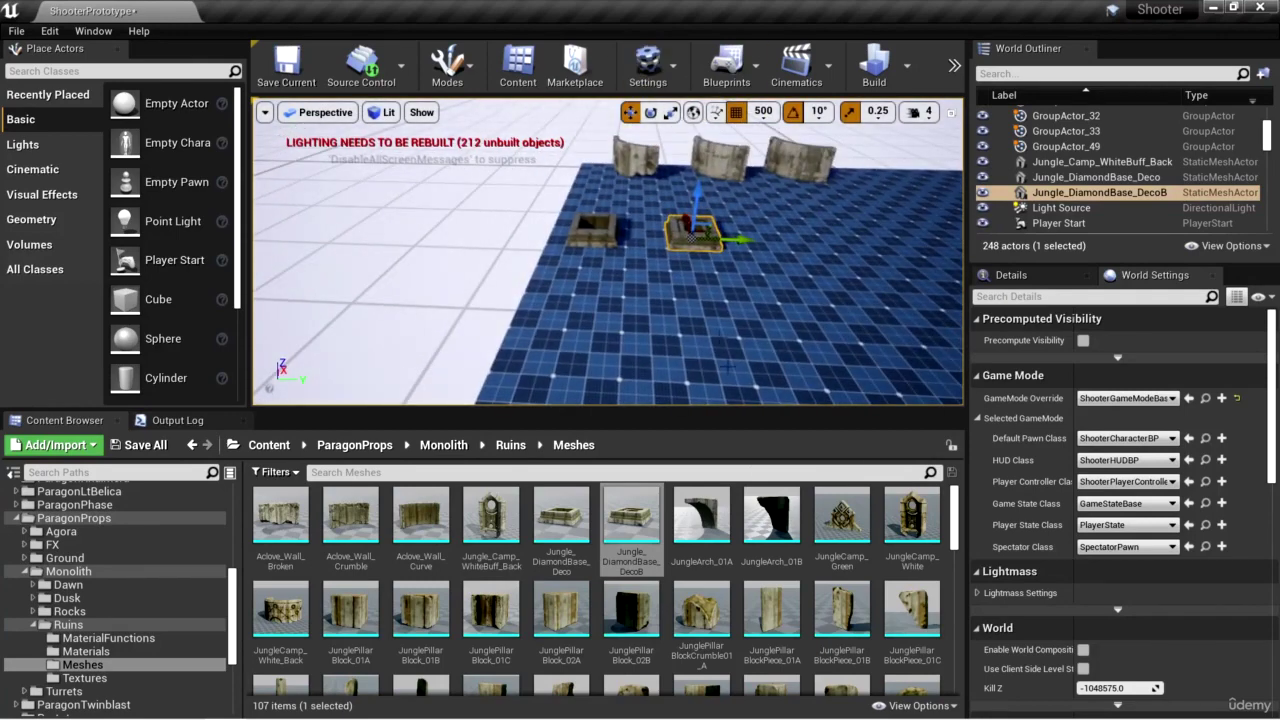
Step: Place the JungleArch_01A and JungleArch_01B meshes side by side in a new row in front of the diamond bases
left_click_drag(701, 515, 641, 337)
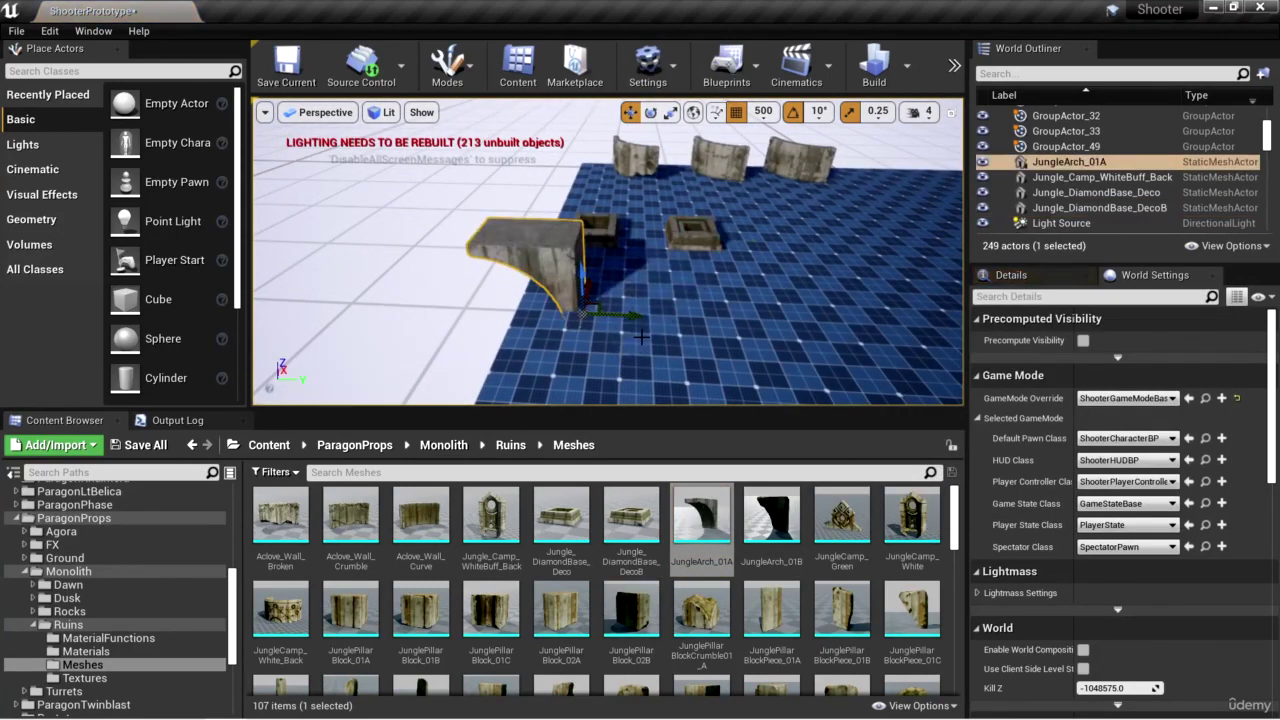
left_click_drag(580, 265, 563, 176)
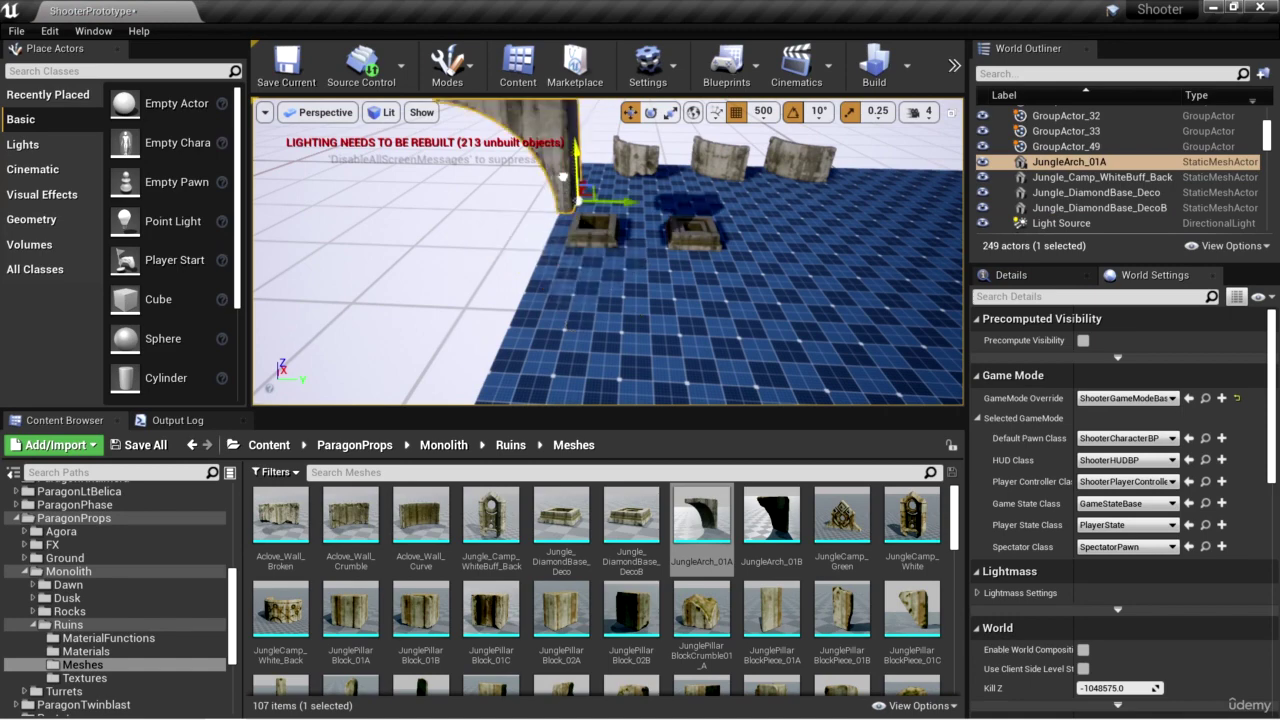
right_click_drag(563, 176, 559, 296)
left_click_drag(771, 520, 578, 298)
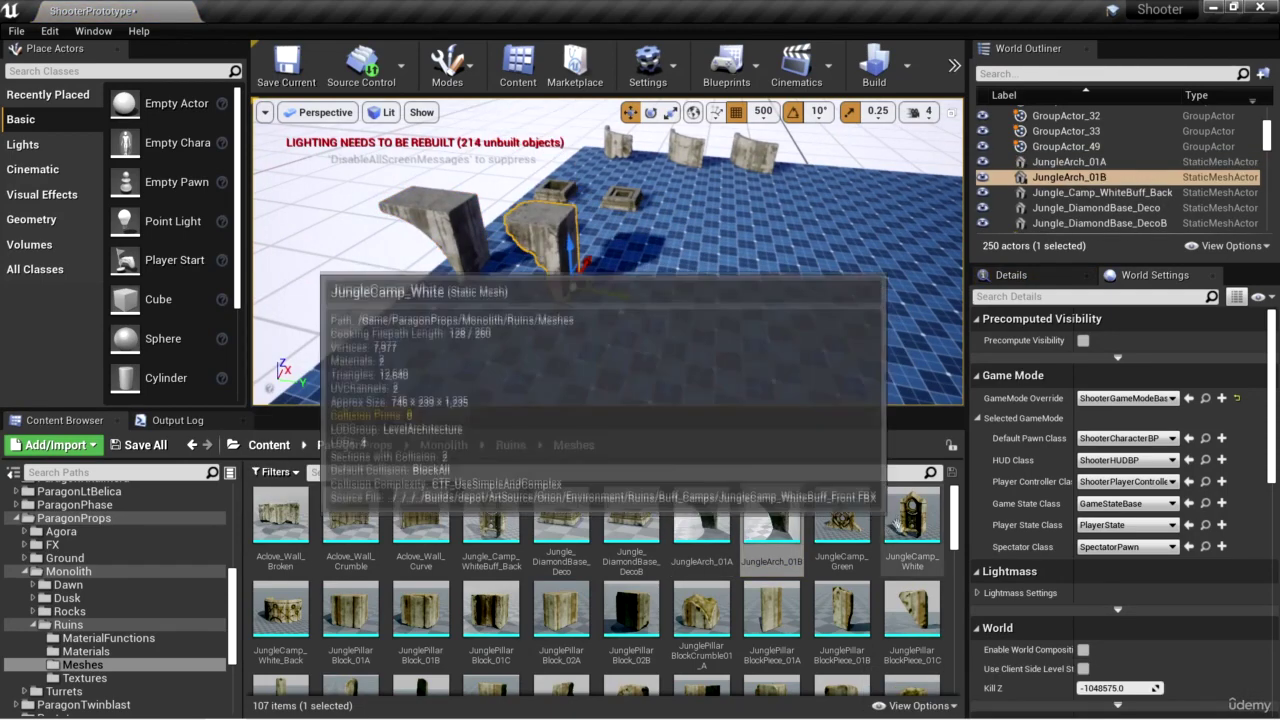
mouse_move(858, 543)
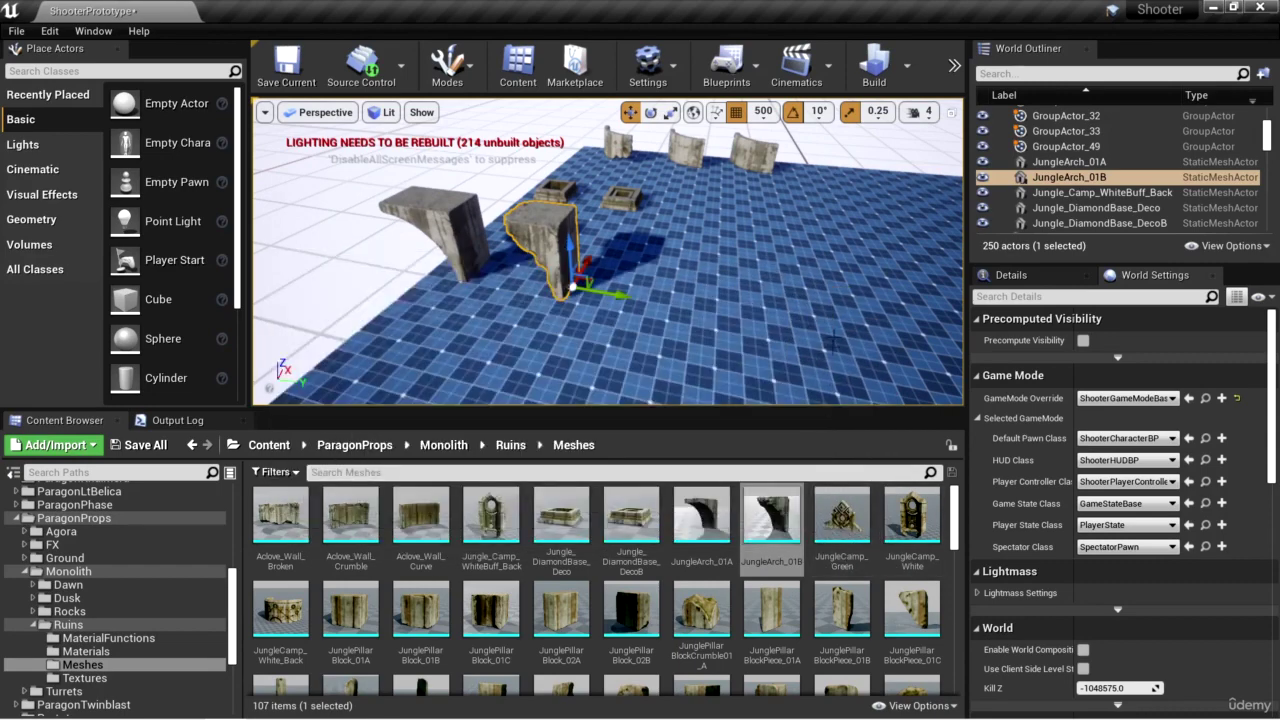
Step: Raise the camera speed to 6 and place the JungleCamp_Green mesh beside Jungle_Camp_WhiteBuff_Back at the platform's far corner
right_click_drag(705, 247, 705, 247)
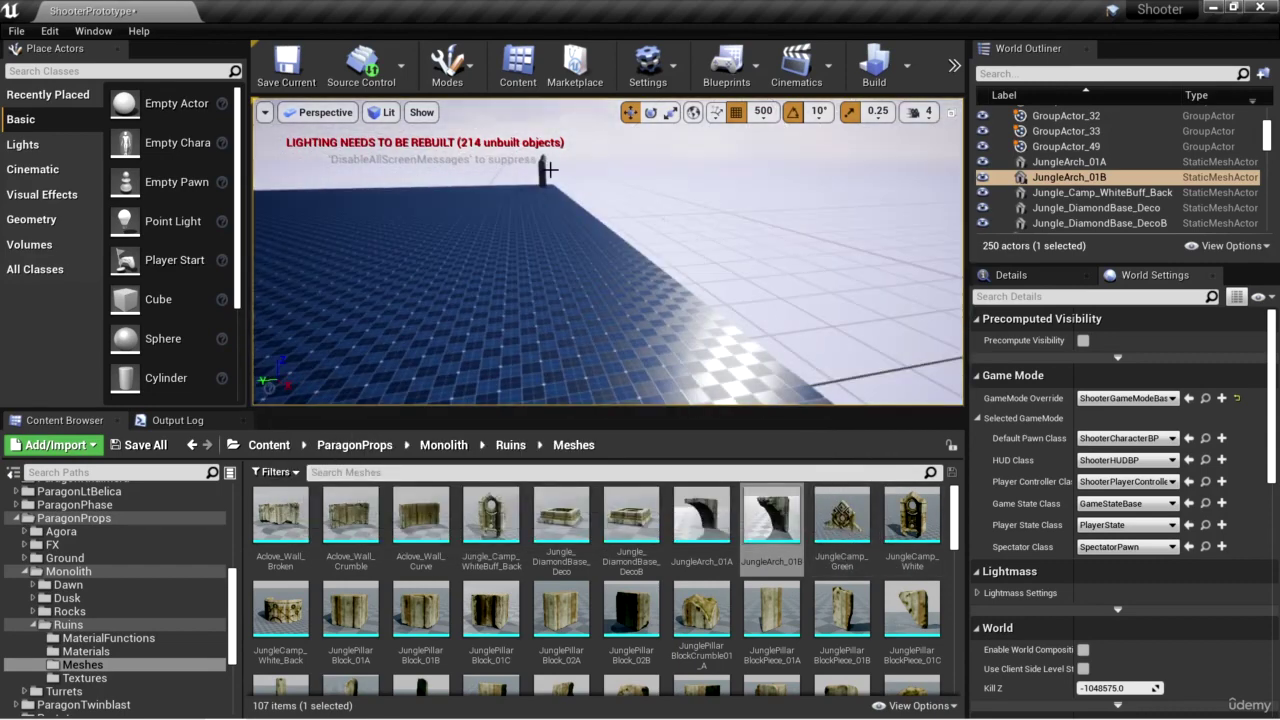
left_click(546, 172)
right_click_drag(631, 313, 631, 313)
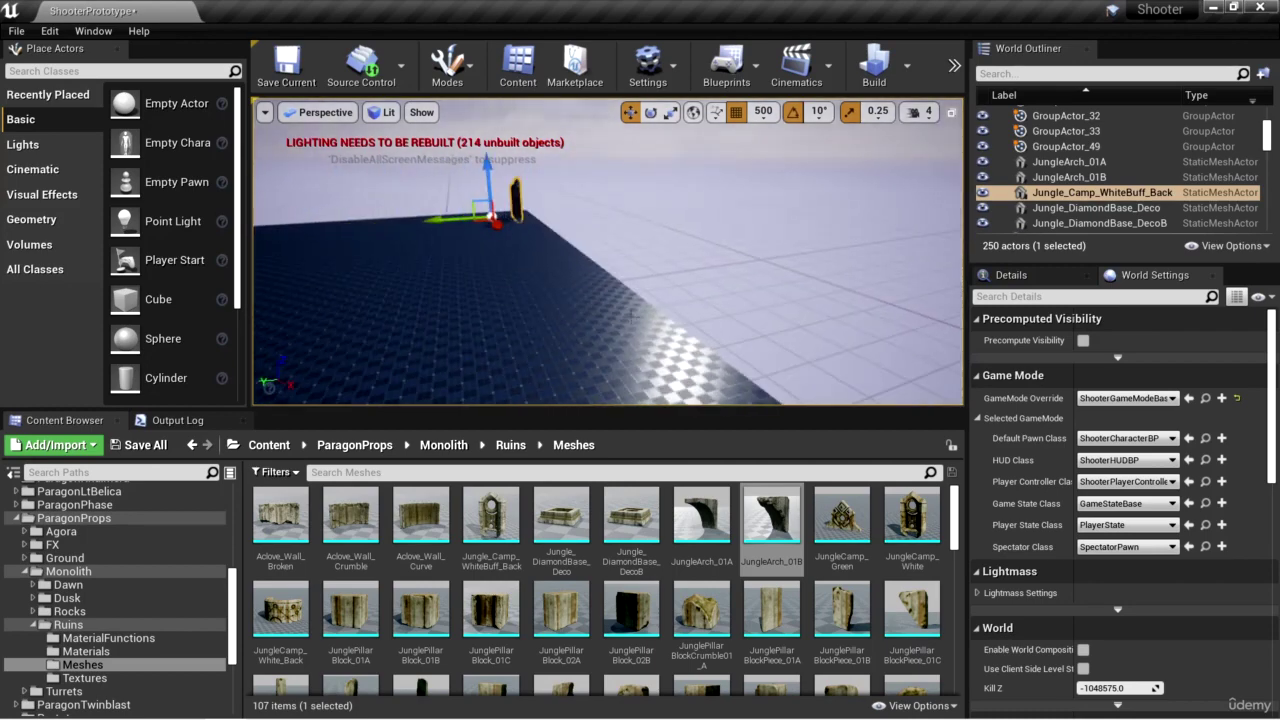
left_click(919, 113)
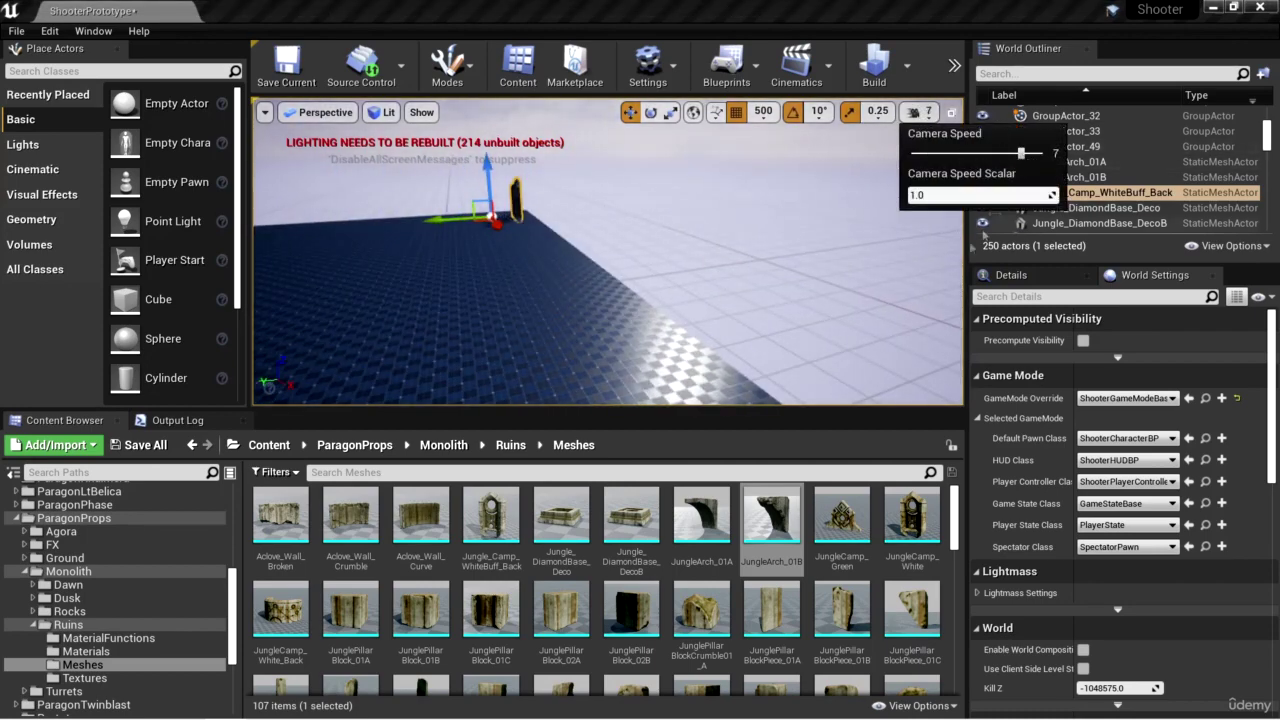
right_click_drag(838, 354, 838, 354)
left_click(842, 518)
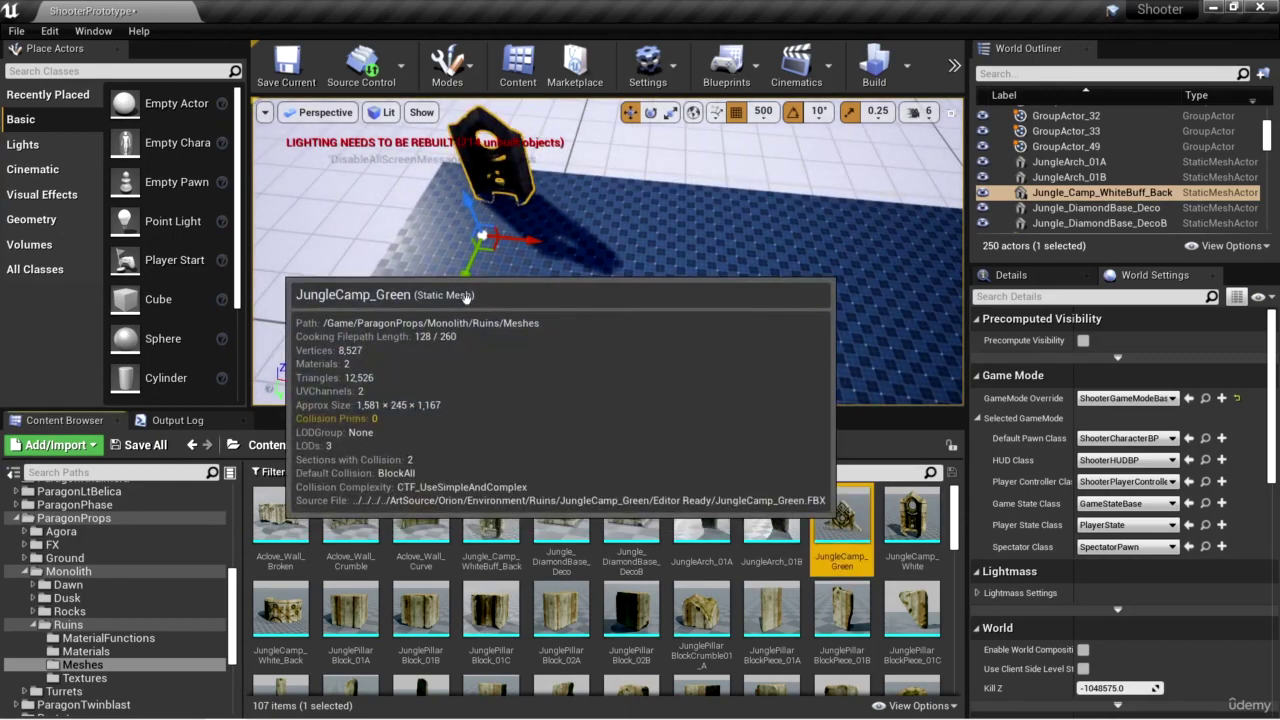
left_click_drag(466, 289, 486, 263)
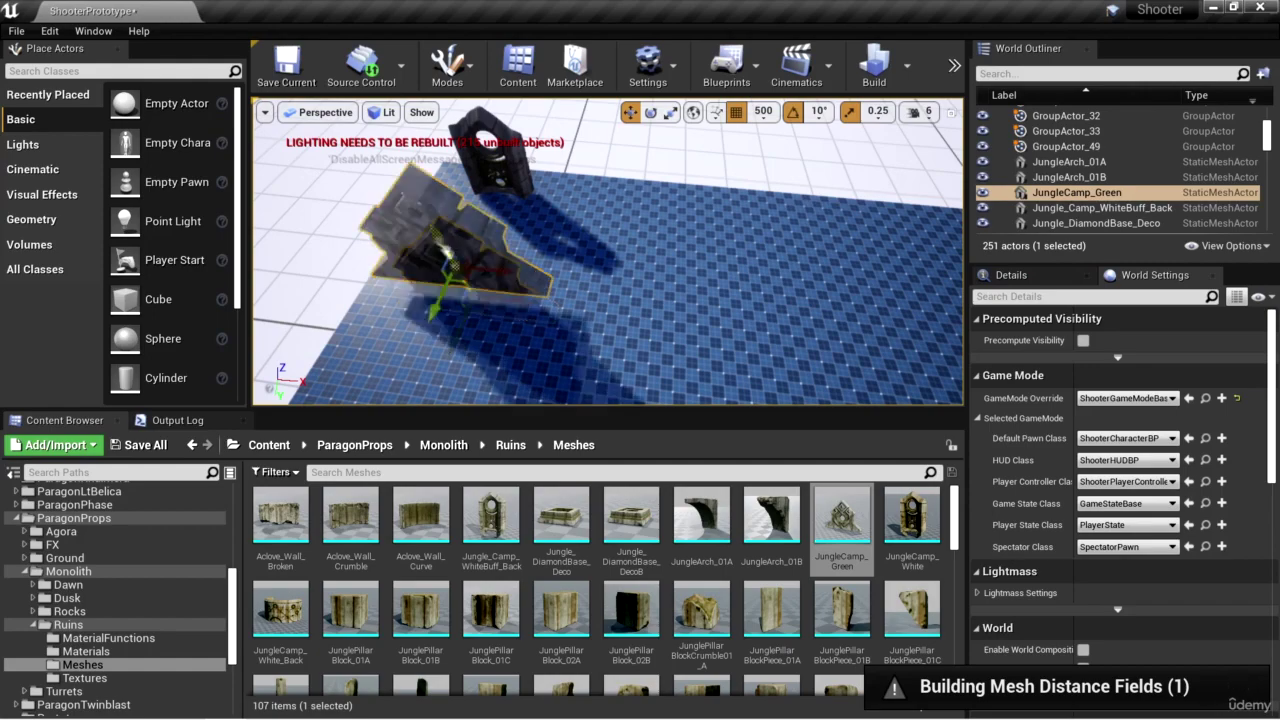
left_click_drag(540, 270, 547, 283)
Step: Place the JungleCamp_White mesh and space it between JungleCamp_Green and Jungle_Camp_WhiteBuff_Back along the platform edge
right_click_drag(653, 323, 675, 260)
left_click(912, 520)
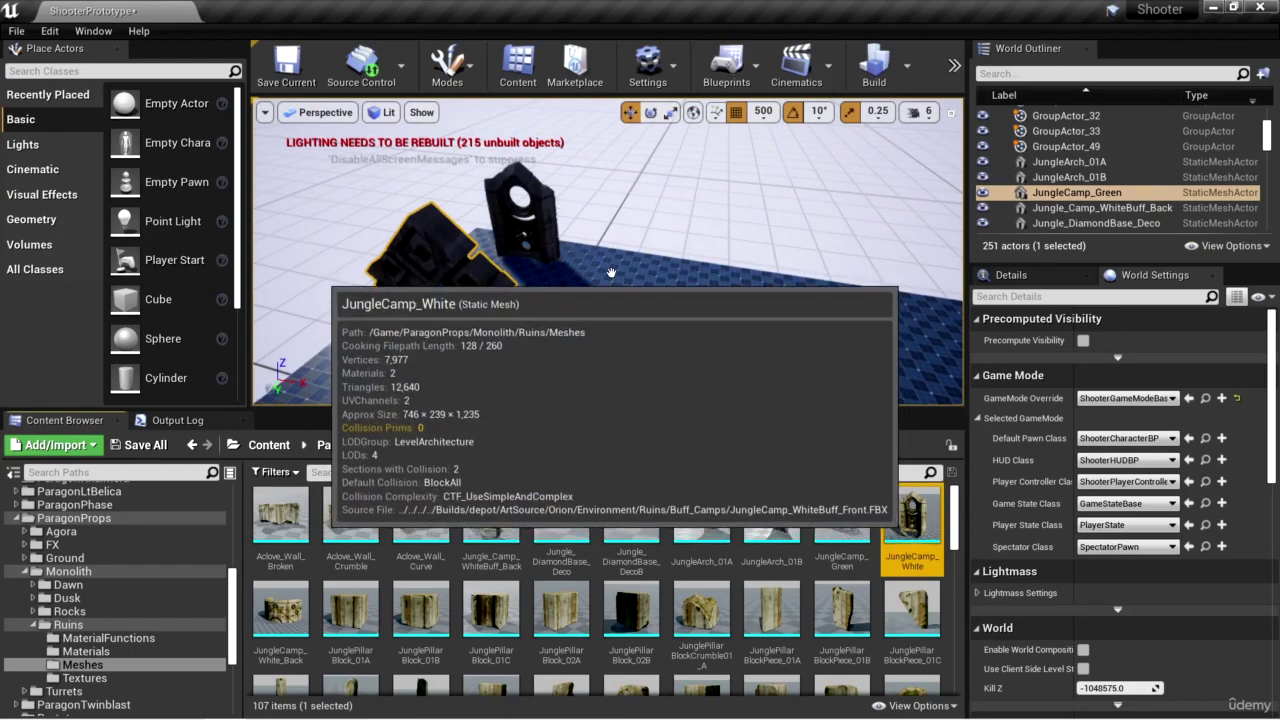
left_click_drag(611, 272, 611, 272)
right_click_drag(611, 272, 650, 284)
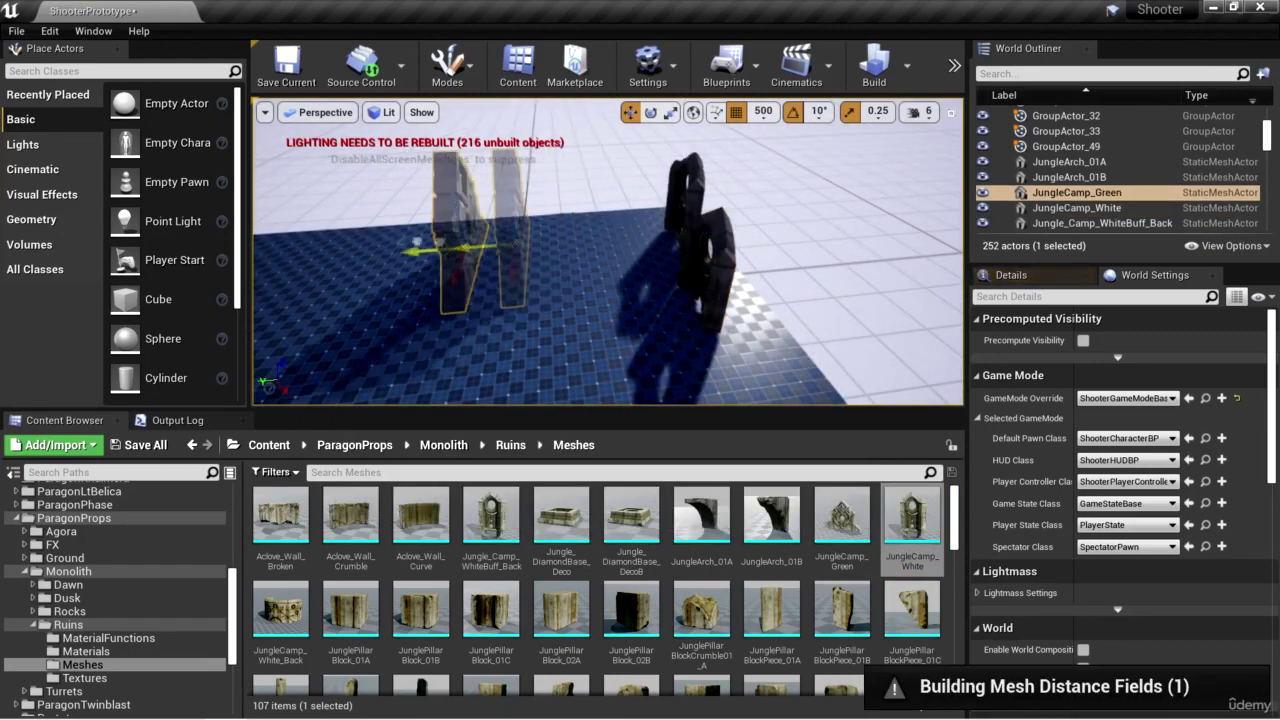
left_click(712, 268)
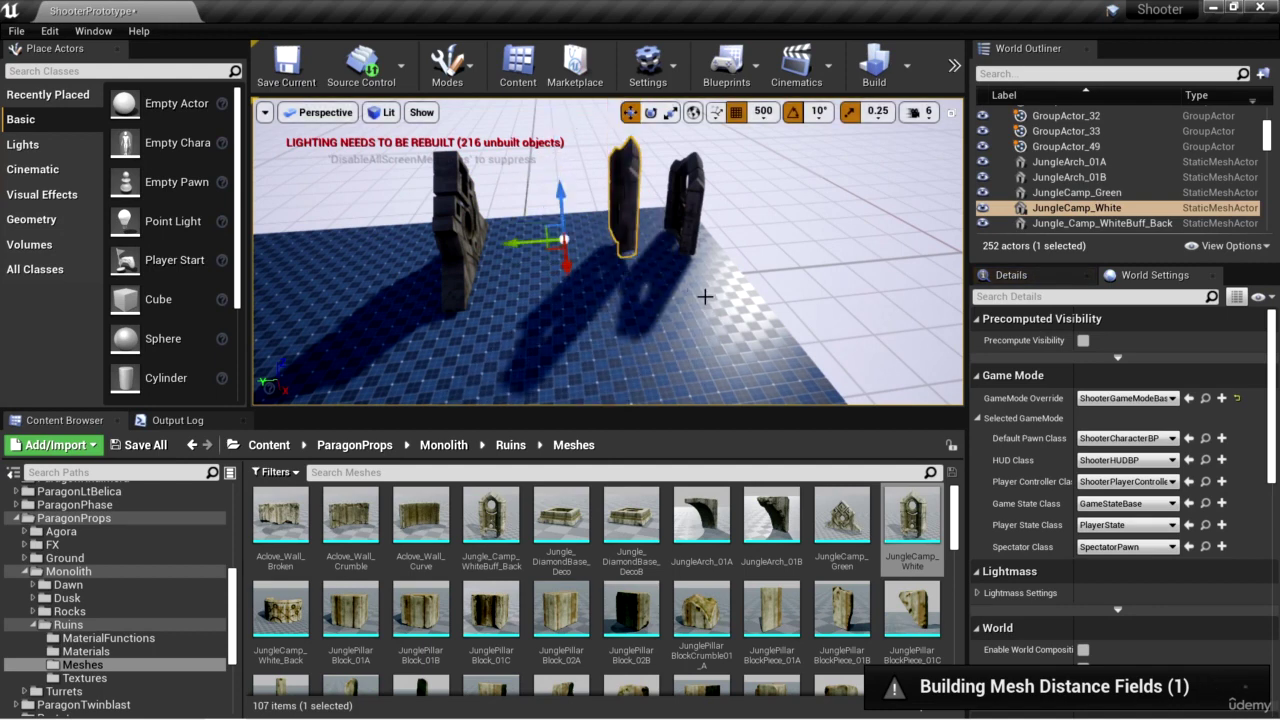
Step: Raise the Jungle_Camp_WhiteBuff_Back mesh so its base is clear of the platform surface
right_click_drag(608, 250, 525, 262)
left_click(525, 262)
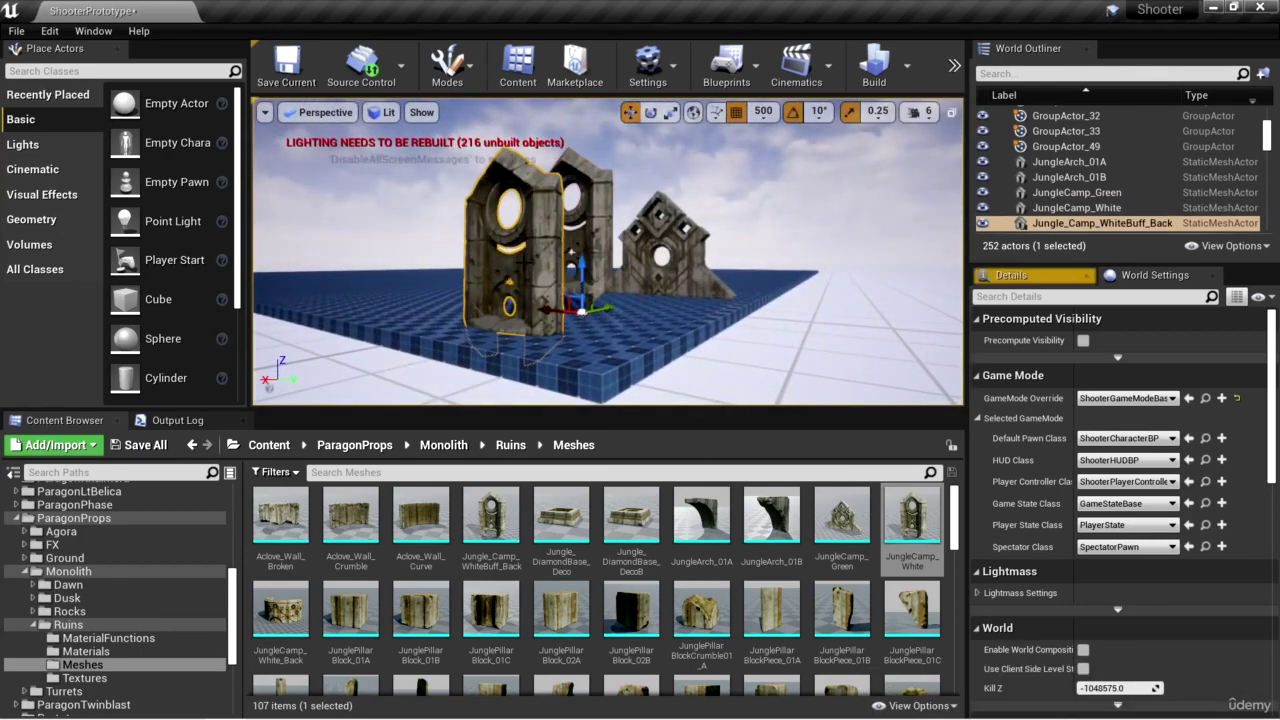
left_click_drag(573, 252, 588, 163)
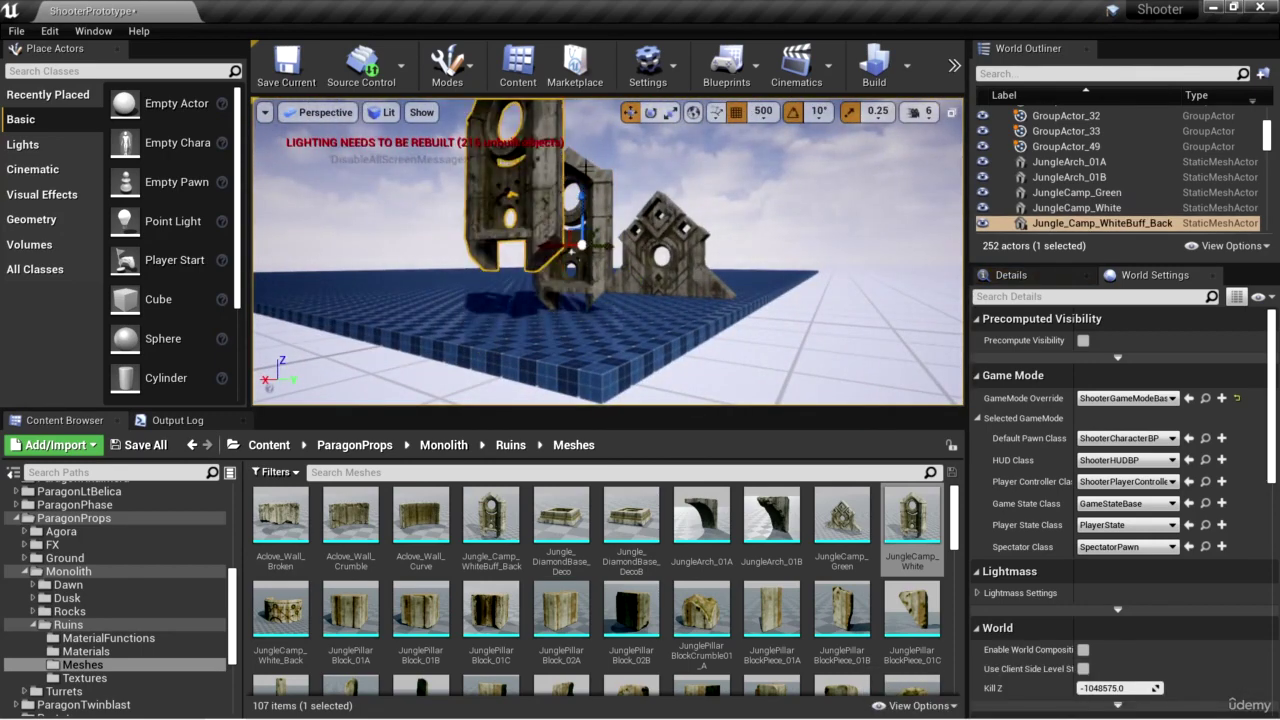
Step: Place the JungleCamp_White_Back mesh on the platform beside the JungleCamp_White and Jungle_Camp_WhiteBuff_Back meshes and inspect it from several angles
right_click_drag(660, 344, 385, 638)
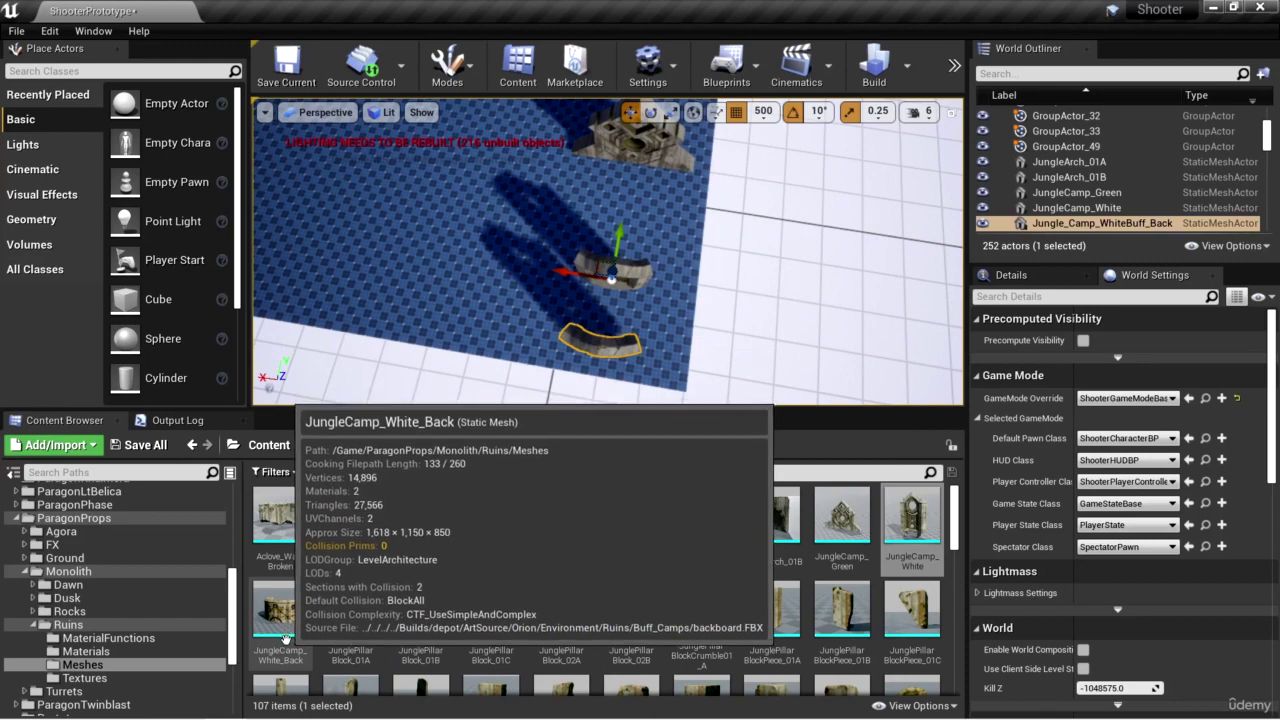
right_click_drag(636, 378, 570, 350)
left_click(282, 615)
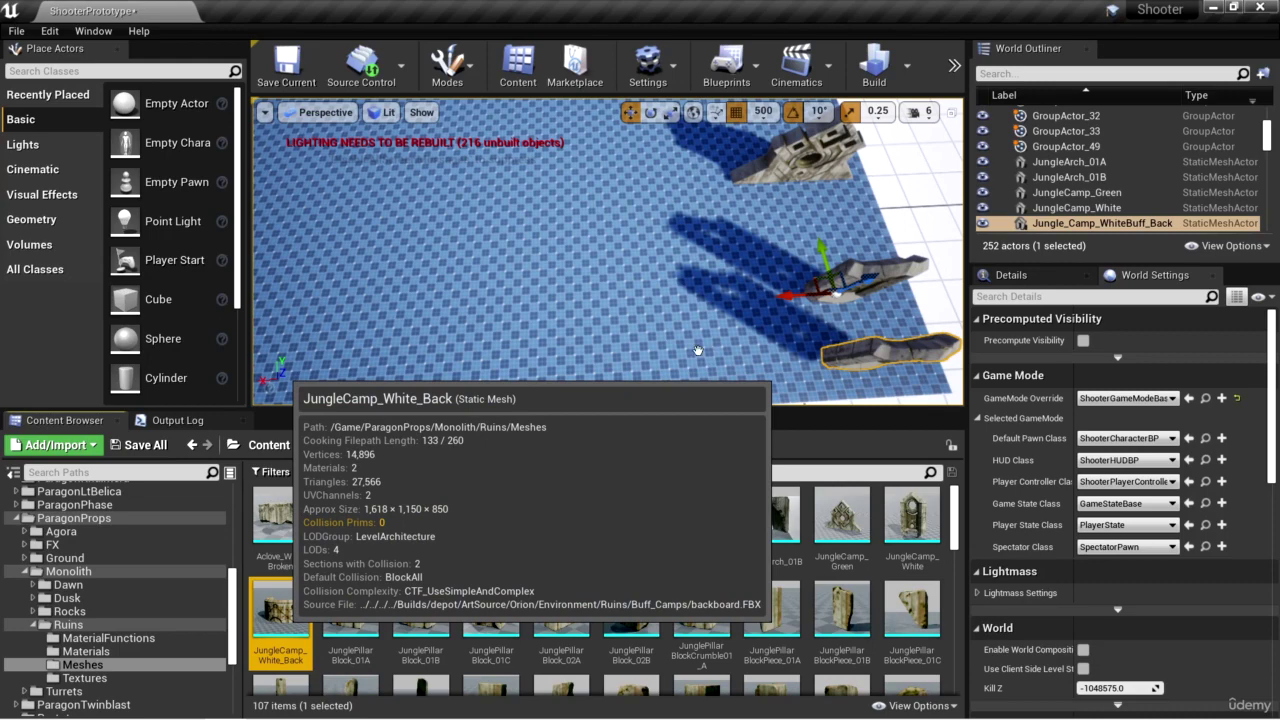
left_click_drag(698, 350, 653, 340)
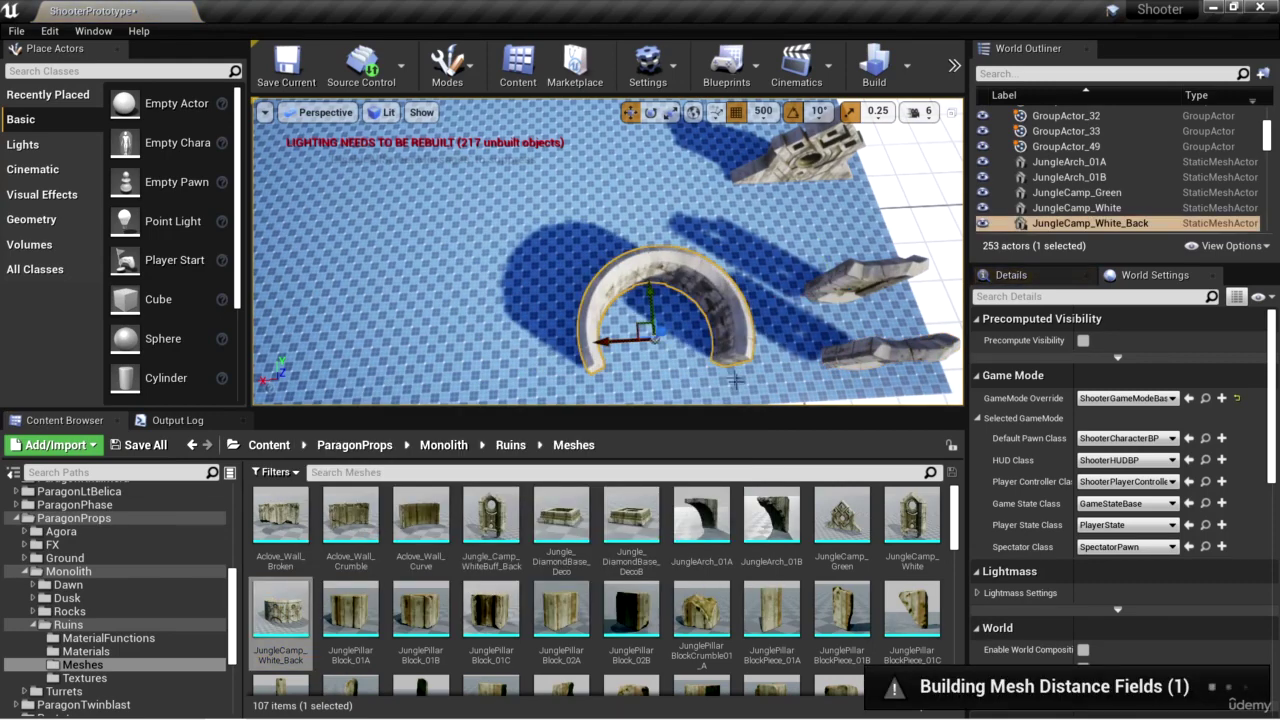
key("f")
mouse_move(633, 265)
left_mouse_down("alt")
mouse_move(620, 262)
mouse_move(633, 265)
left_mouse_up("alt")
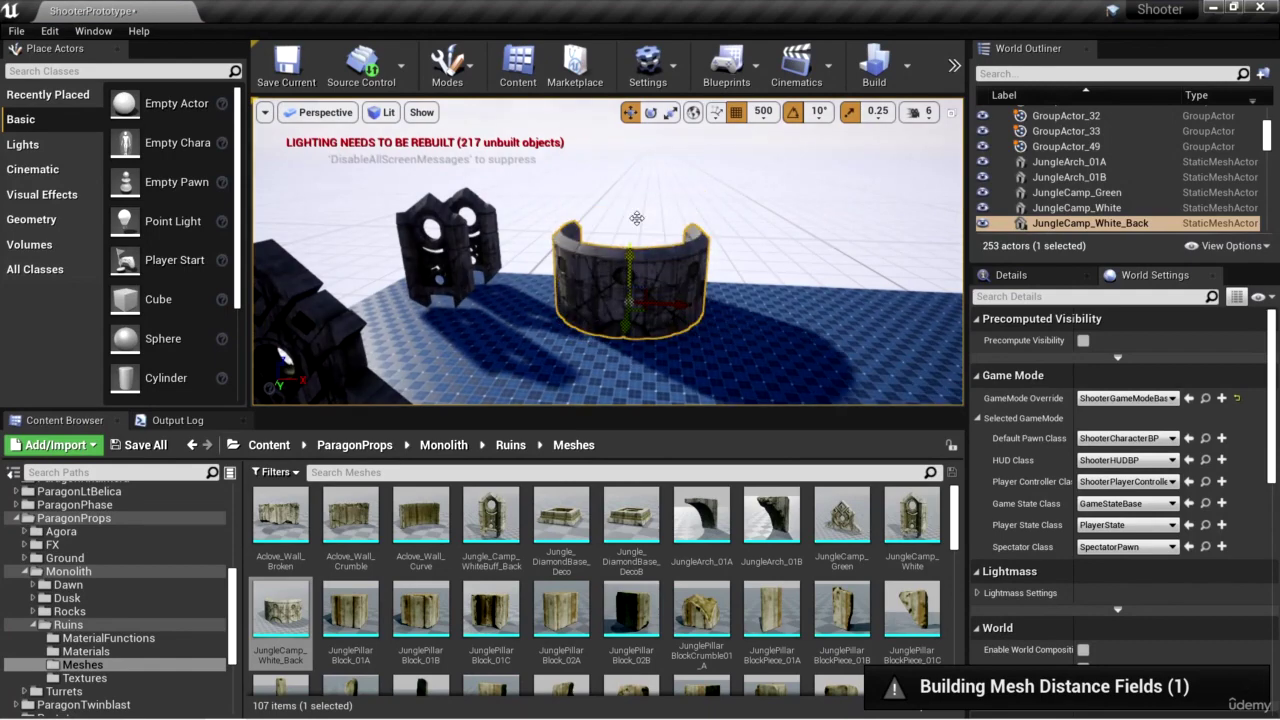
left_click_drag(637, 218, 730, 281, "alt")
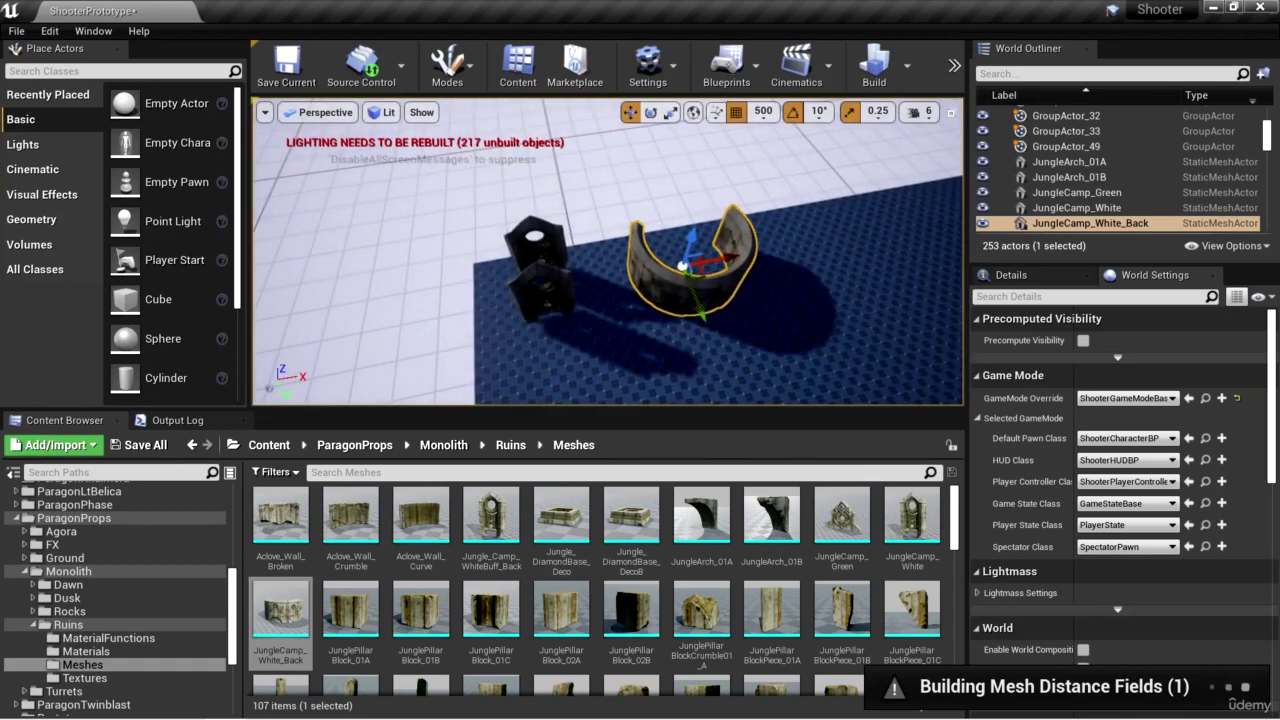
right_click_drag(683, 266, 790, 250)
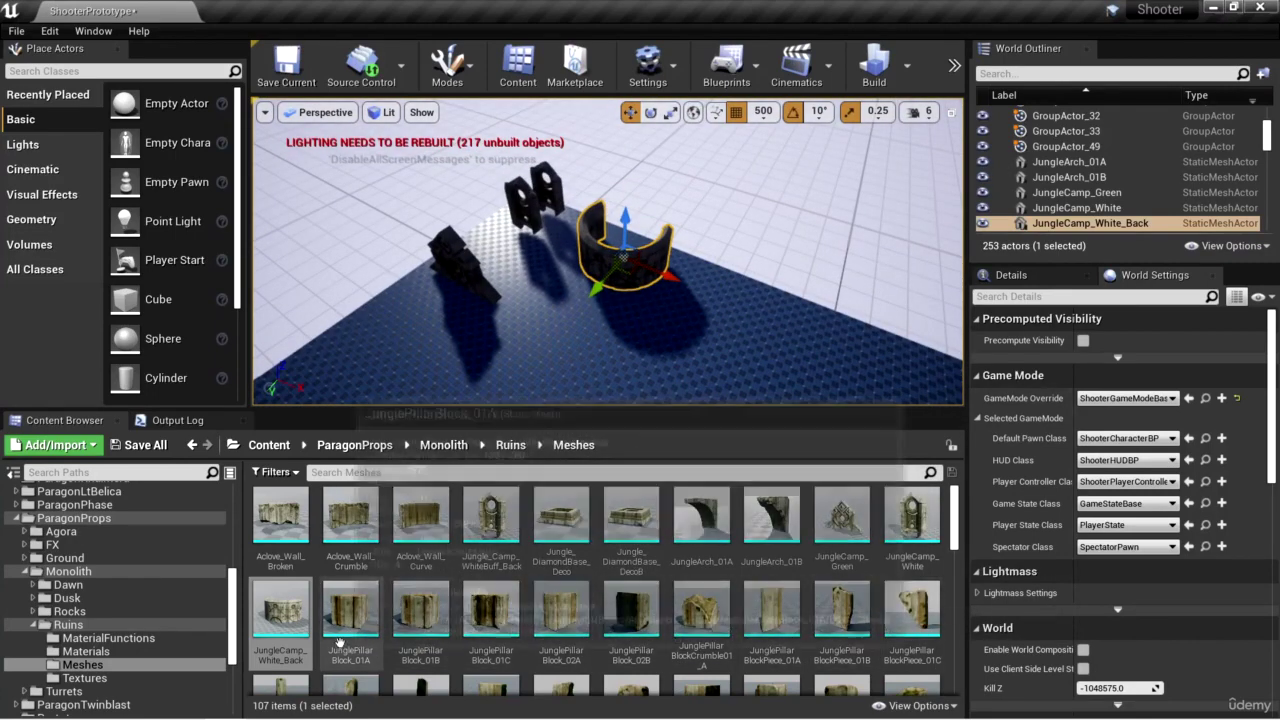
Step: Place JunglePillarBlock_01A, JunglePillarBlock_01B and JunglePillarBlock_01C in a new row in front of the jungle arches, starting at the platform edge
scroll(567, 617, "down", 2)
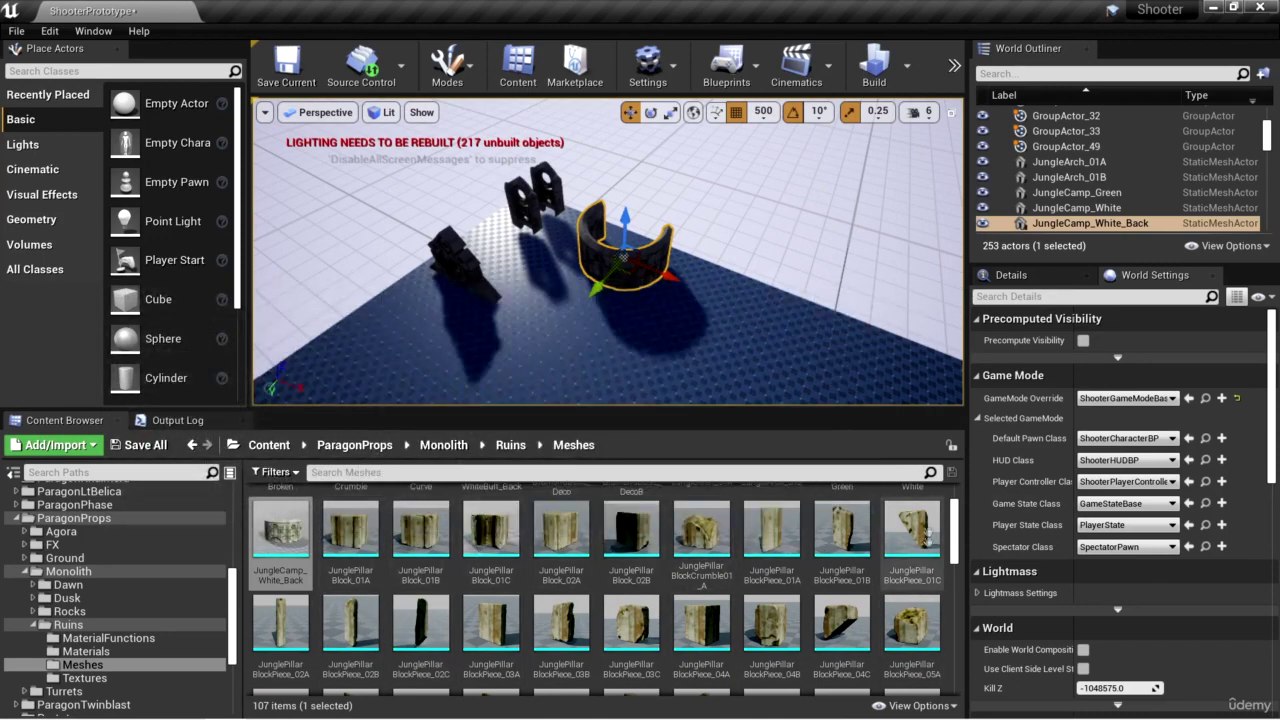
right_click_drag(600, 300, 522, 290)
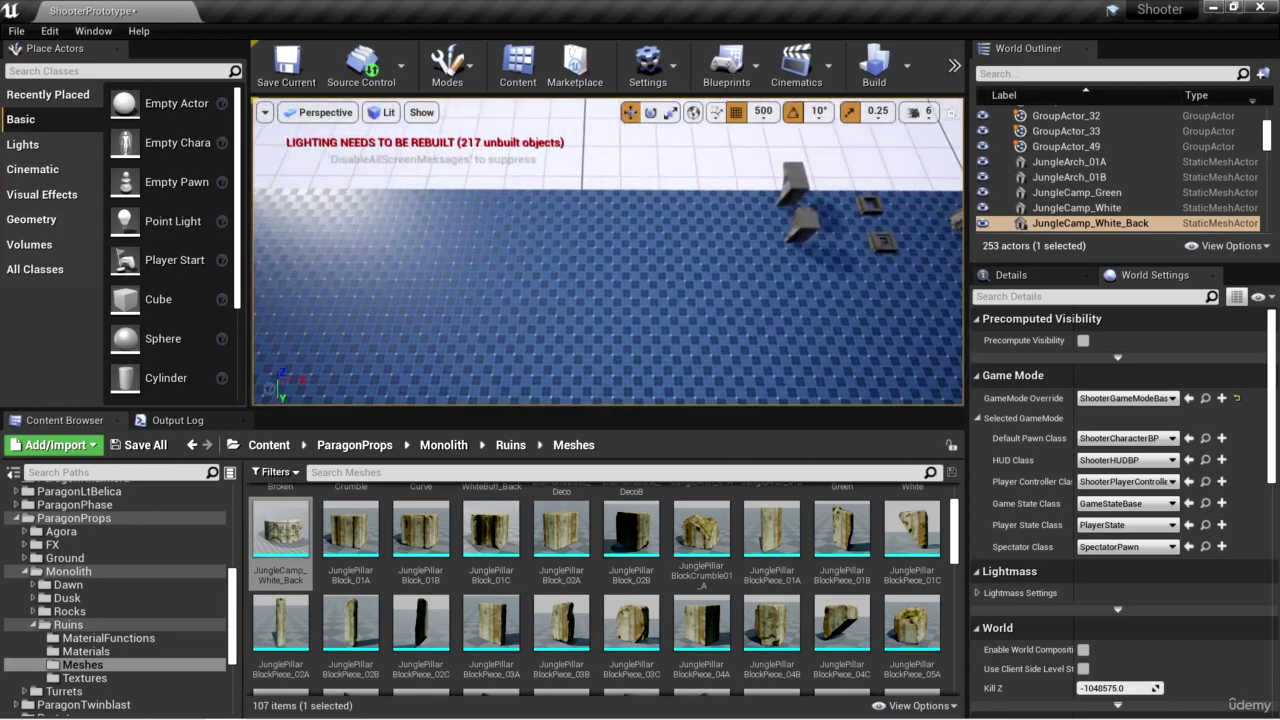
left_click(372, 541)
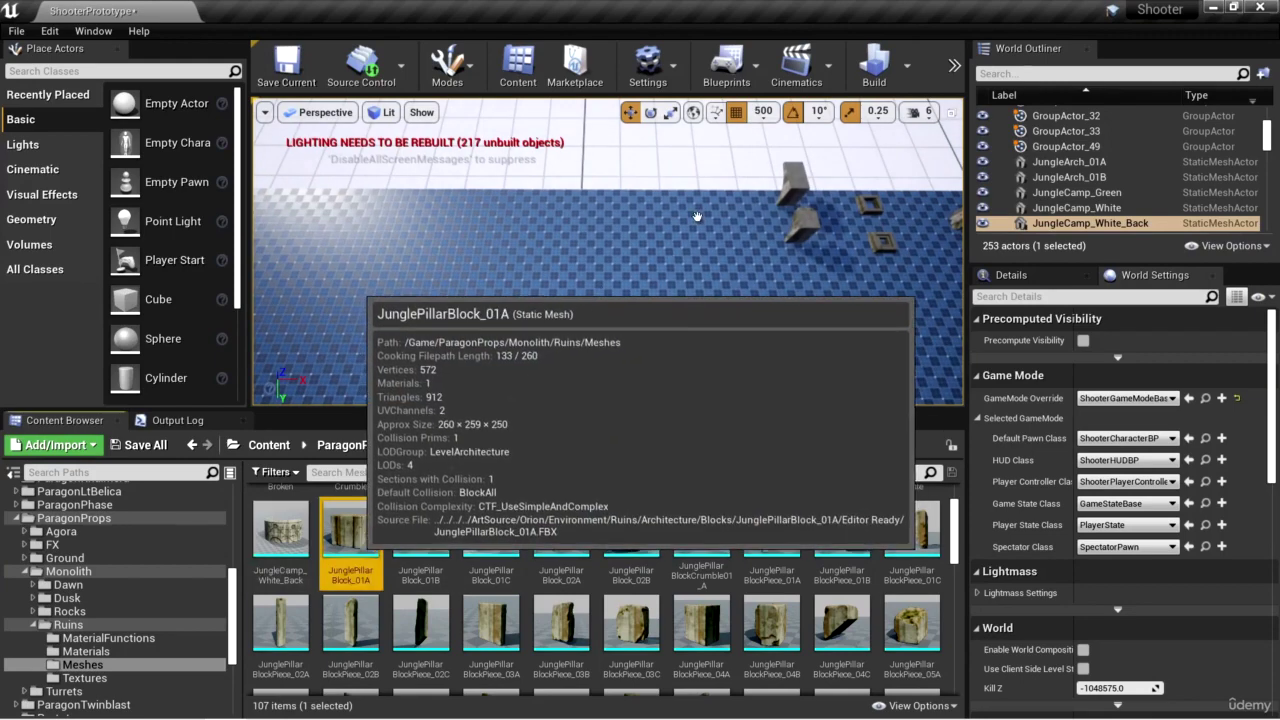
left_click_drag(685, 214, 640, 262)
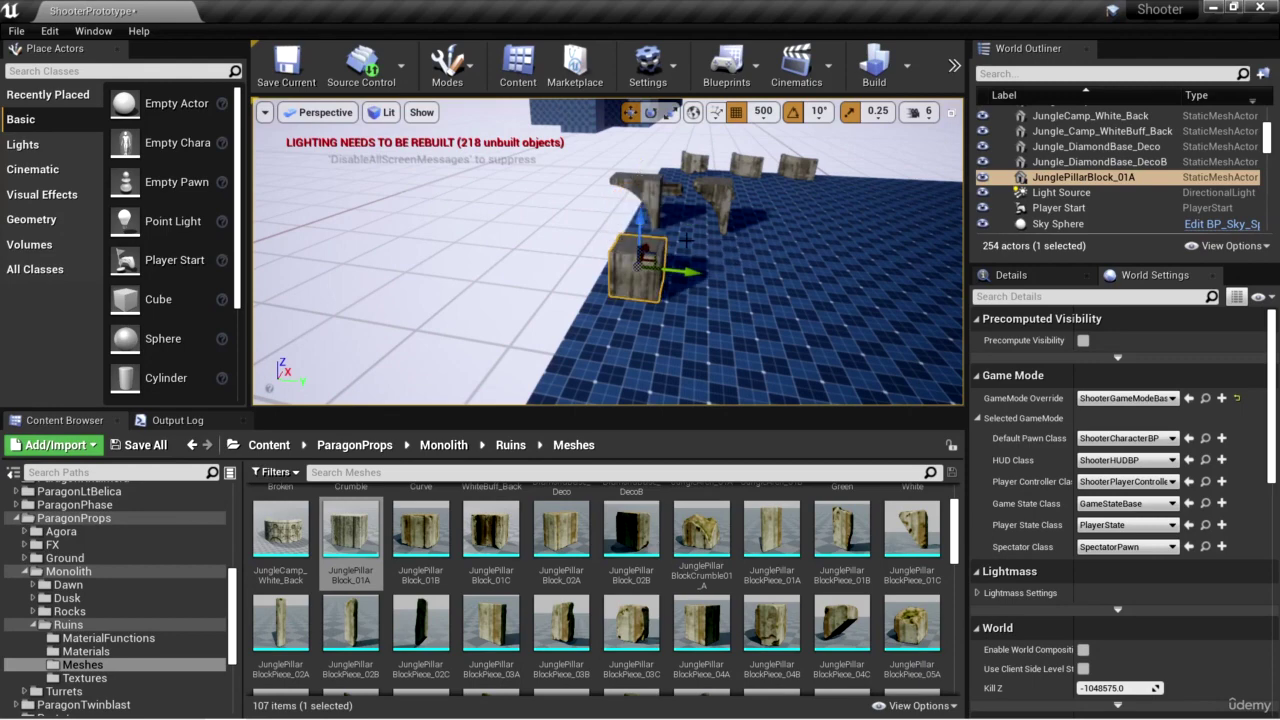
right_click_drag(520, 300, 595, 357)
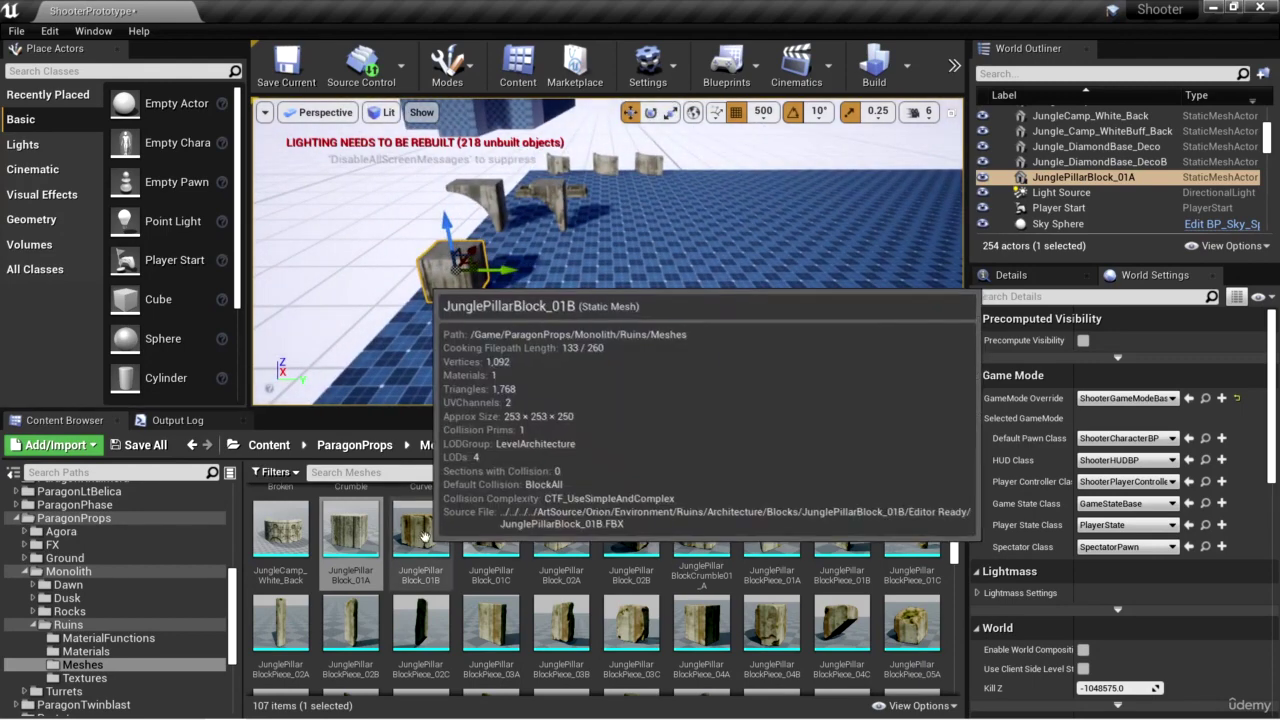
left_click_drag(421, 528, 552, 292)
key("End")
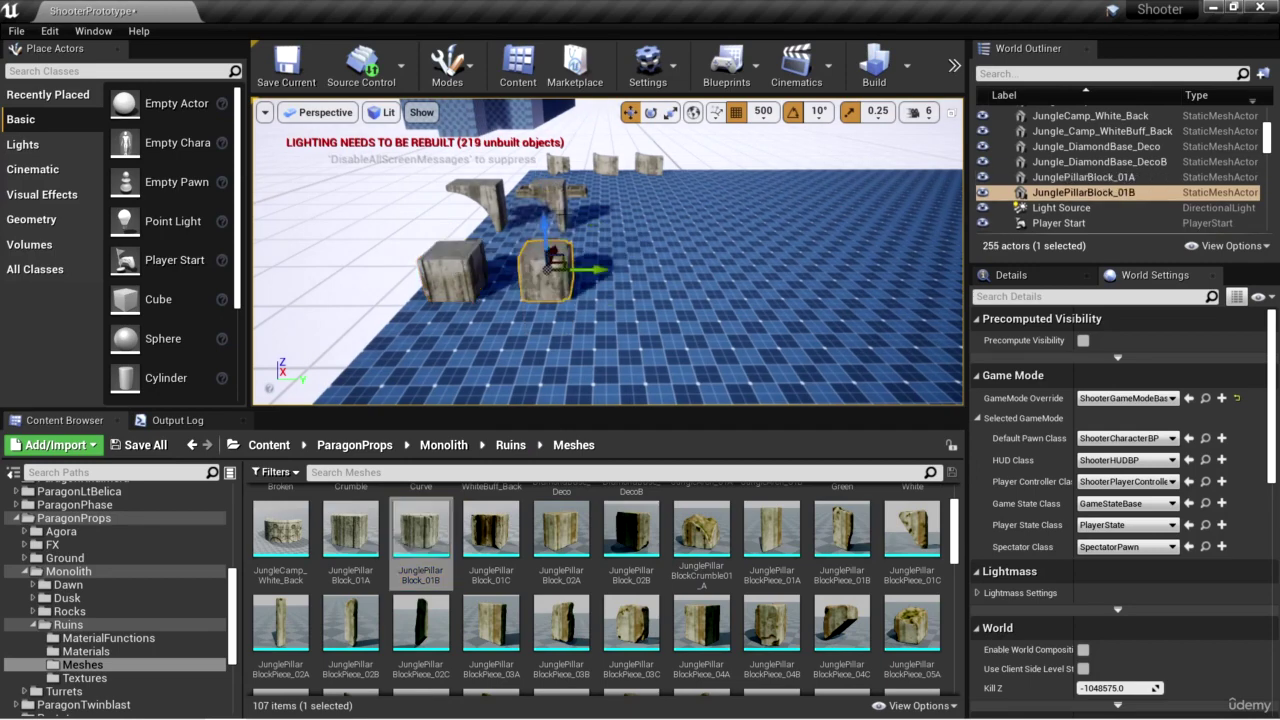
left_click_drag(499, 533, 640, 280)
key("End")
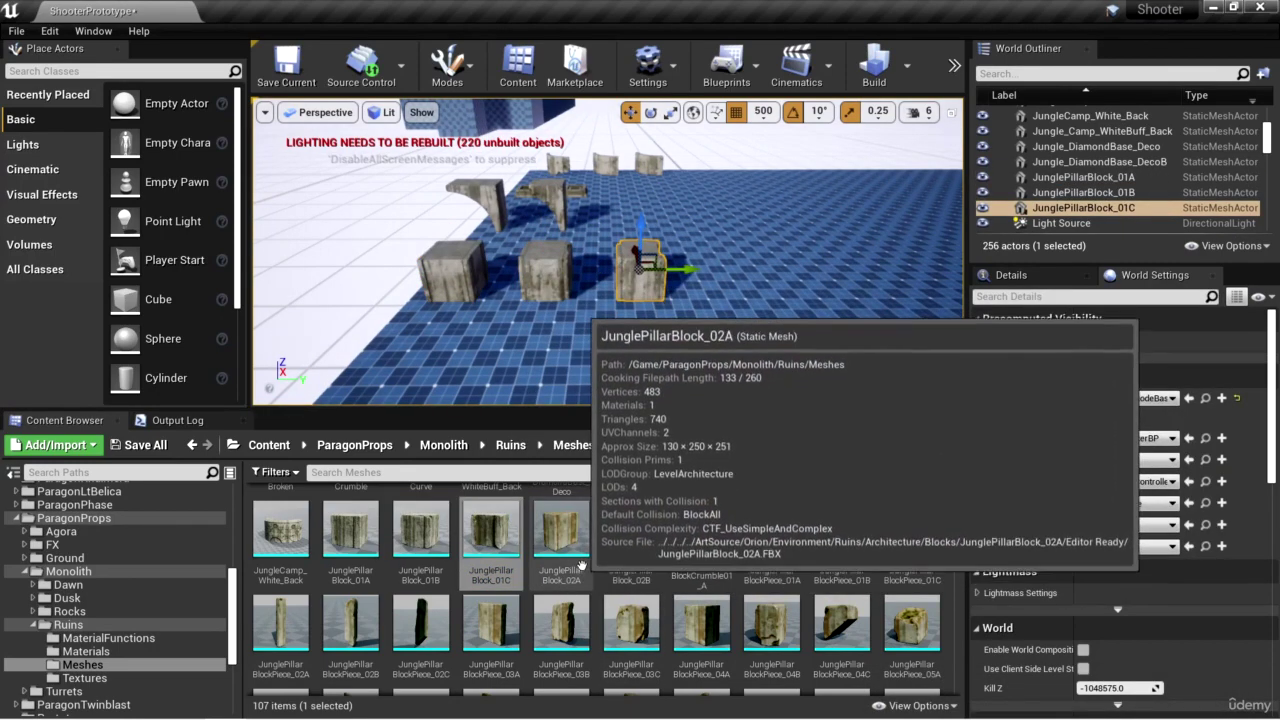
Step: Place JunglePillarBlock_02A, JunglePillarBlock_02B and JunglePillarBlockCrumble01_A in a row in front of the 01 pillar blocks
left_click_drag(583, 553, 770, 260)
right_click_drag(770, 260, 697, 449)
left_click_drag(648, 521, 564, 304)
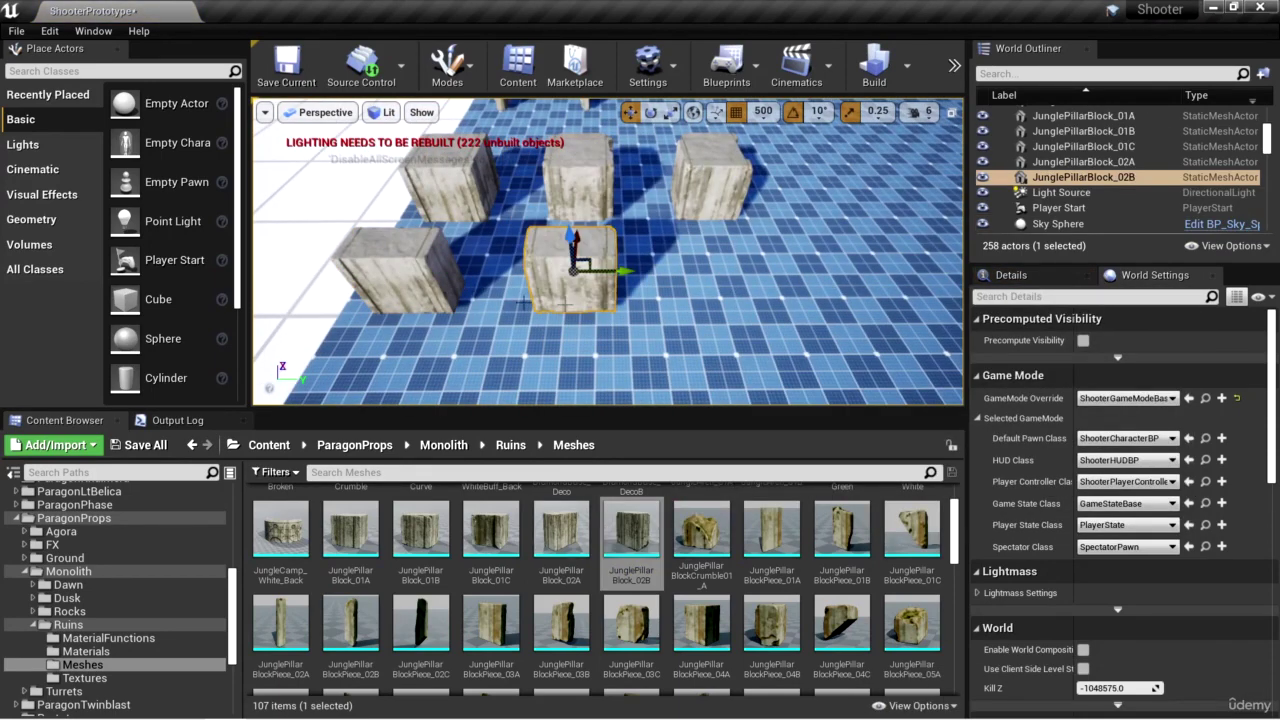
left_click_drag(703, 399, 731, 229)
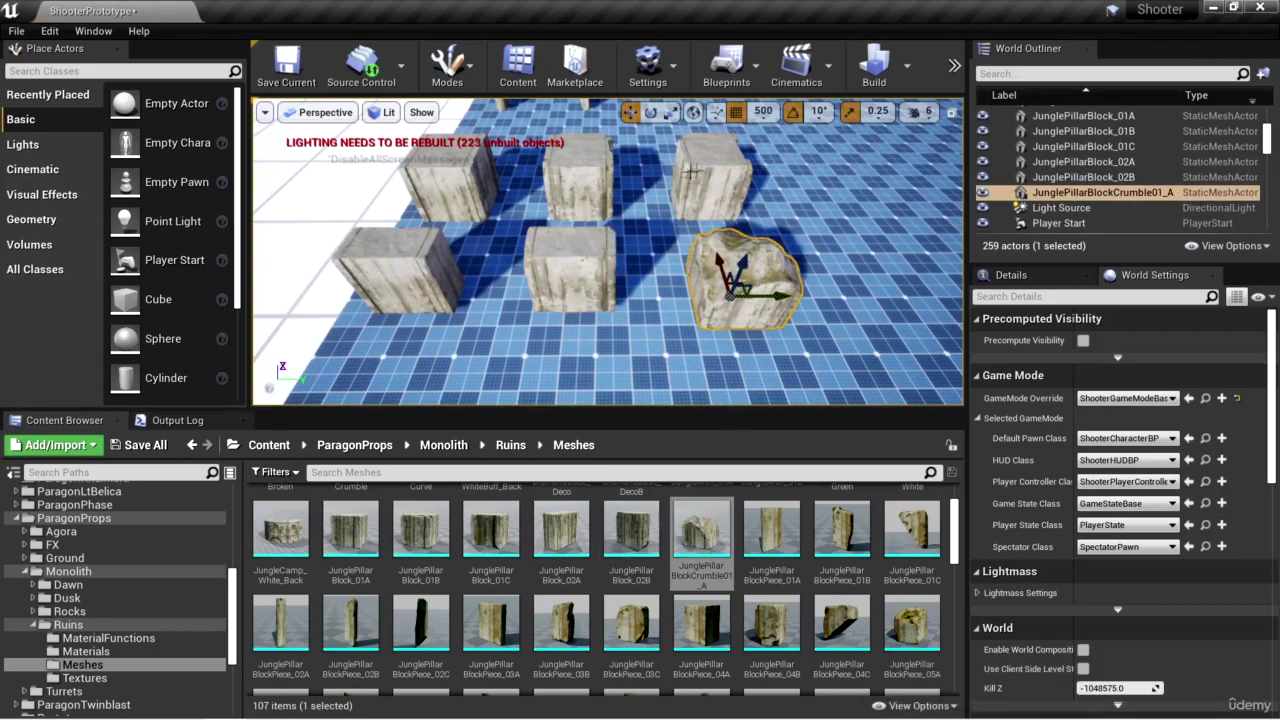
scroll(691, 172, "up", 3)
mouse_move(660, 388)
right_mouse_down()
mouse_move(662, 430)
mouse_move(660, 388)
right_mouse_up()
left_click_drag(632, 345, 692, 392)
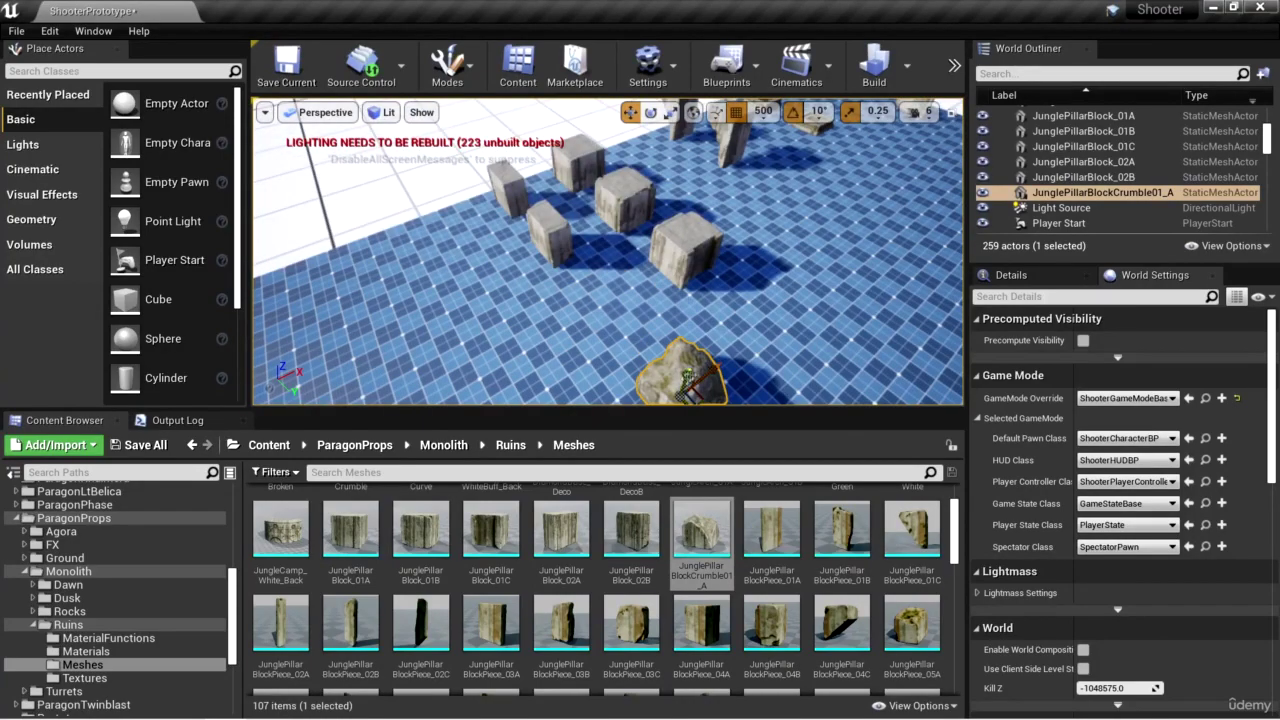
Step: Place JunglePillarBlockPiece_01A upright at the platform edge to start a new row in front of the 02 pillar blocks
left_click_drag(771, 530, 588, 318)
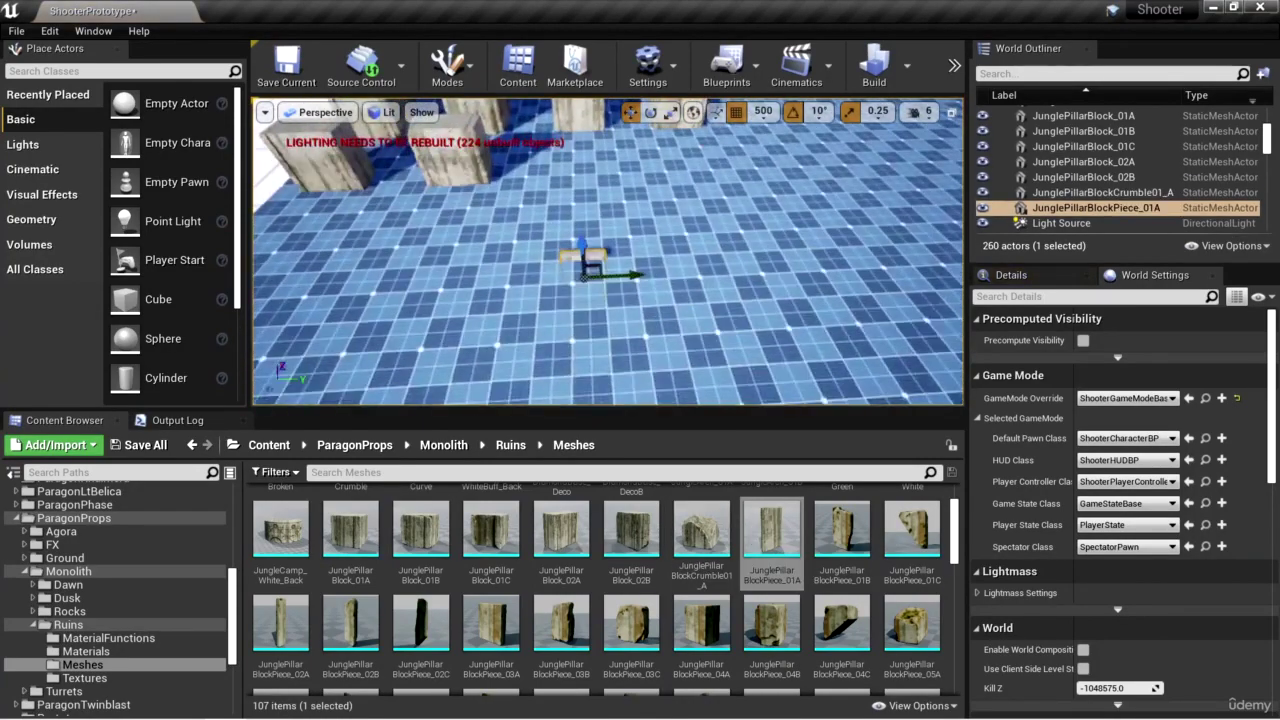
scroll(590, 300, "up", 3)
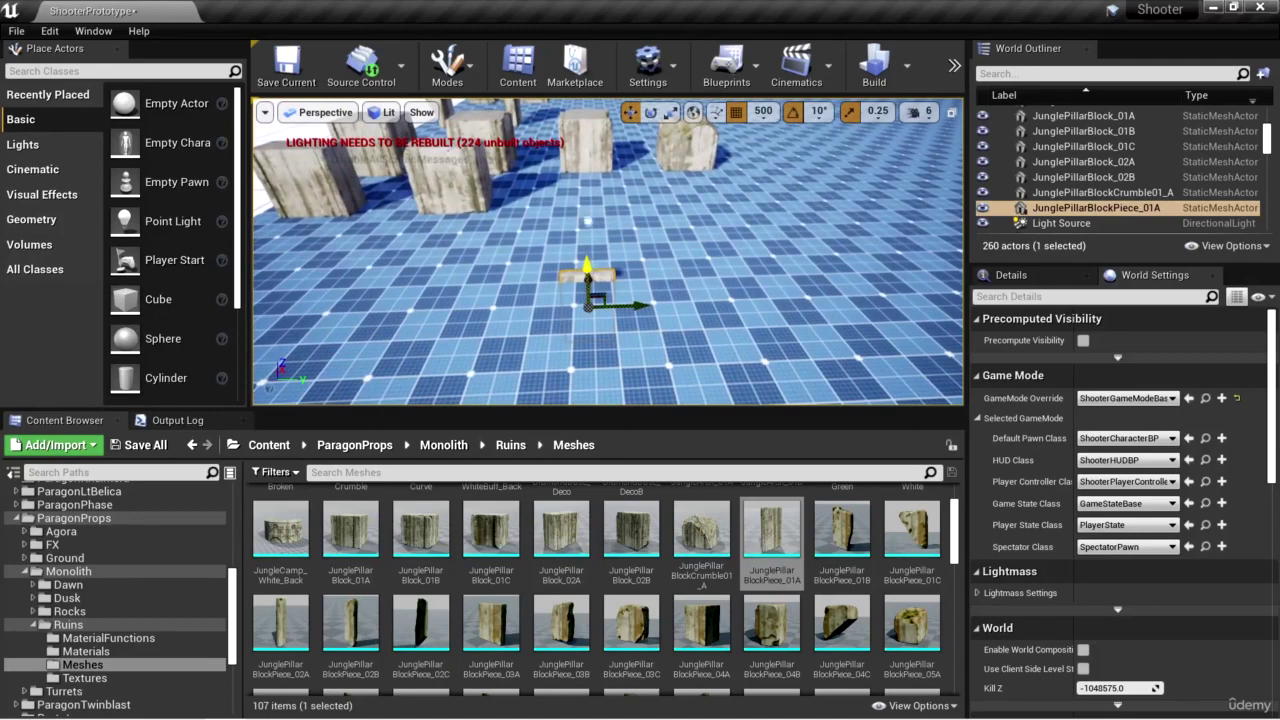
left_click_drag(588, 220, 581, 176)
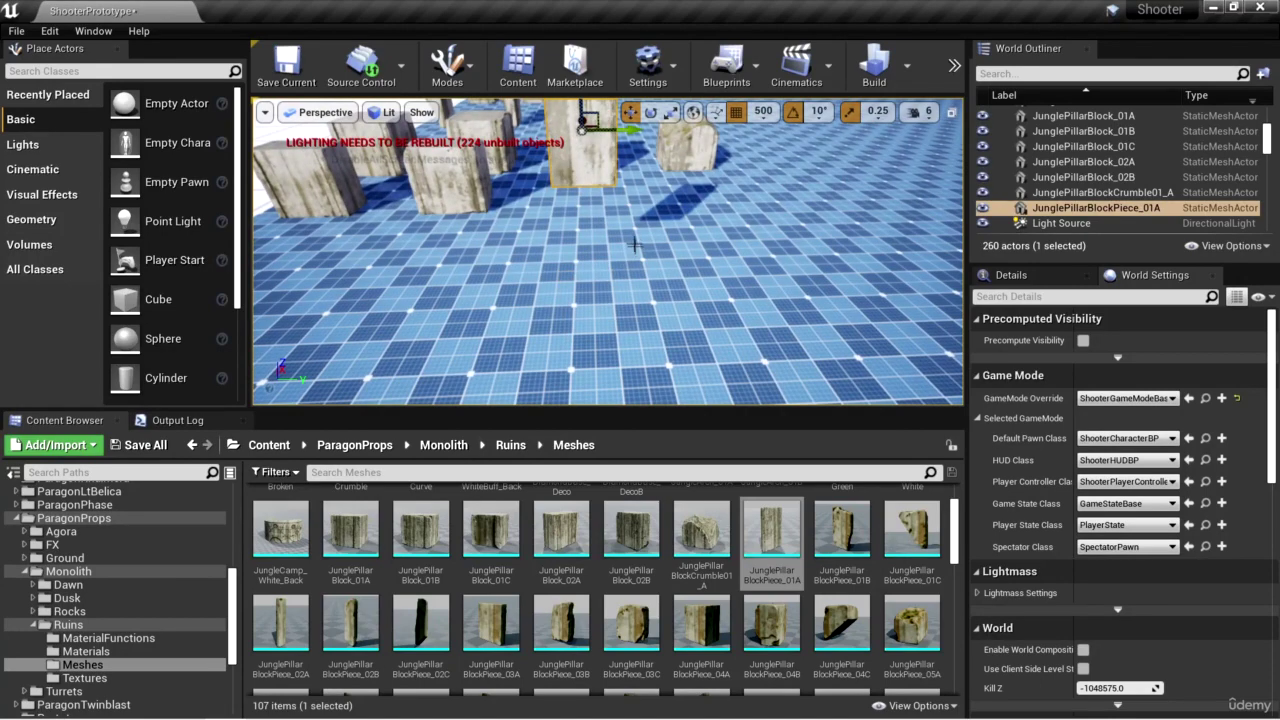
key("ctrl+z")
left_click_drag(630, 240, 390, 237)
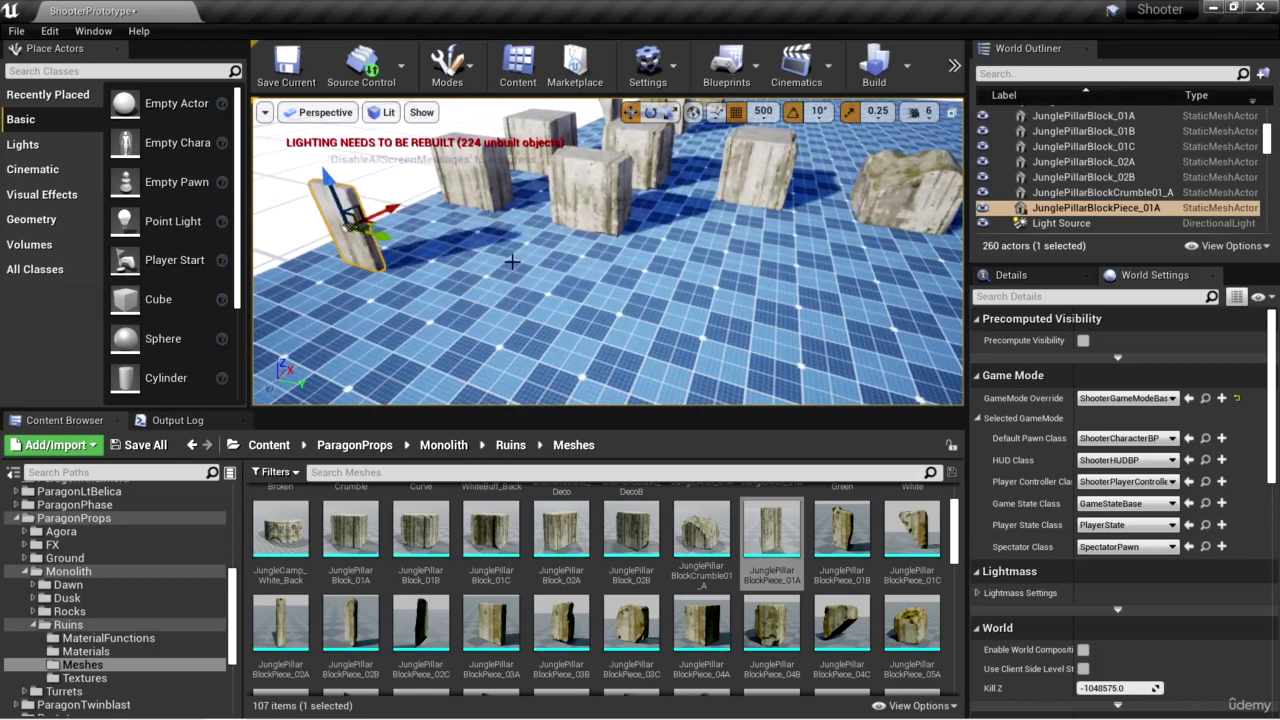
Step: Place JunglePillarBlockPiece_01B and JunglePillarBlockPiece_01C in line beside JunglePillarBlockPiece_01A
left_click_drag(842, 528, 520, 315)
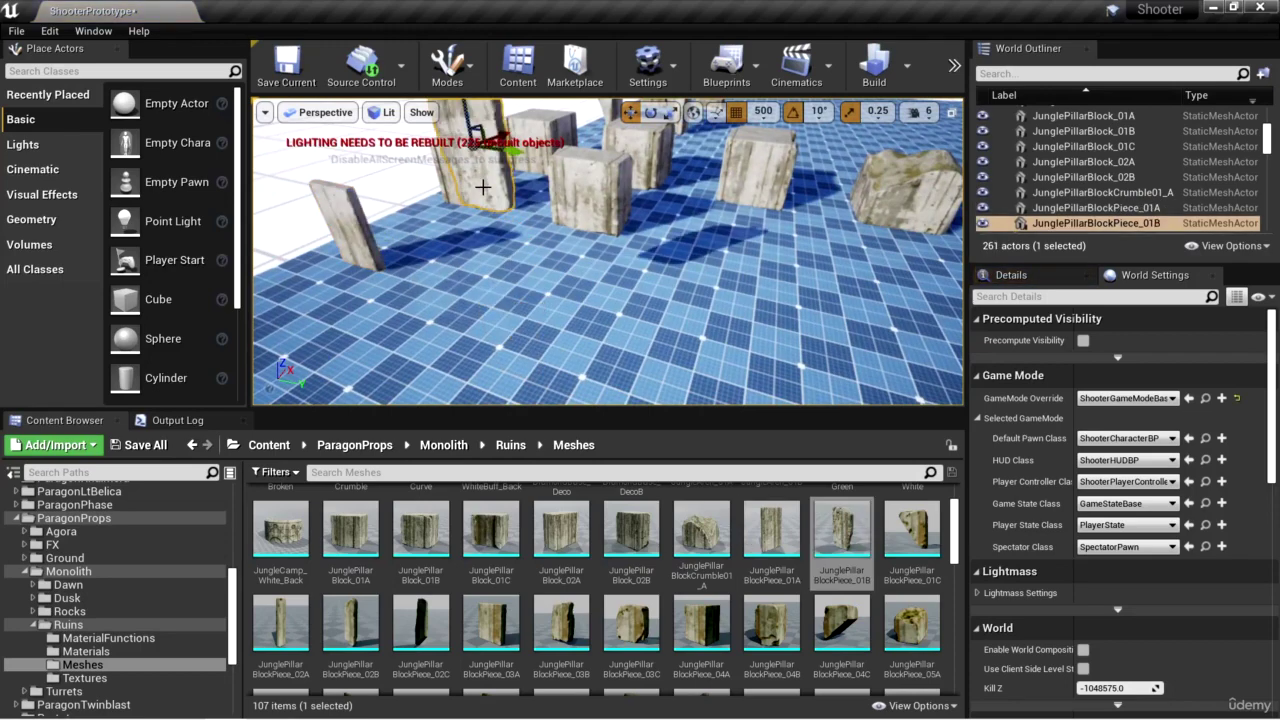
left_click_drag(483, 187, 640, 280, "alt")
left_click_drag(912, 528, 608, 320)
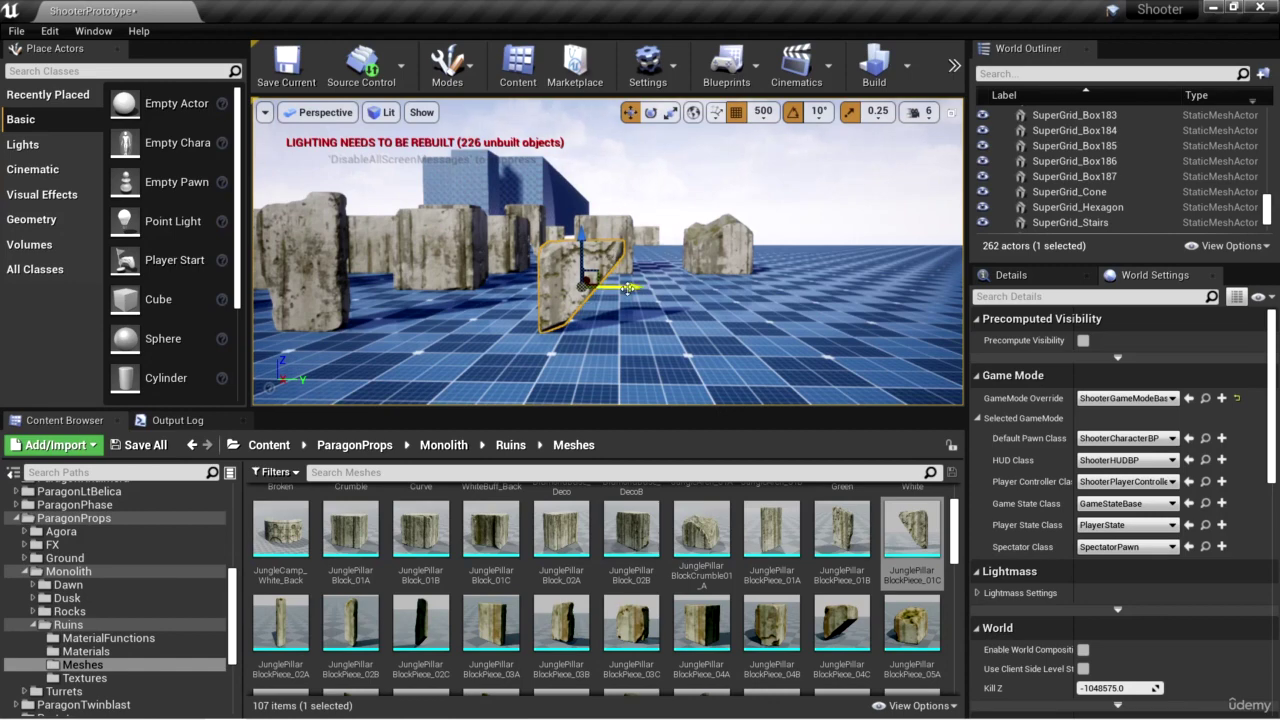
Step: Place JunglePillarBlockPiece_02A, JunglePillarBlockPiece_02B and JunglePillarBlockPiece_02C in a new row in front of the 01 block pieces
right_click_drag(744, 310, 700, 314)
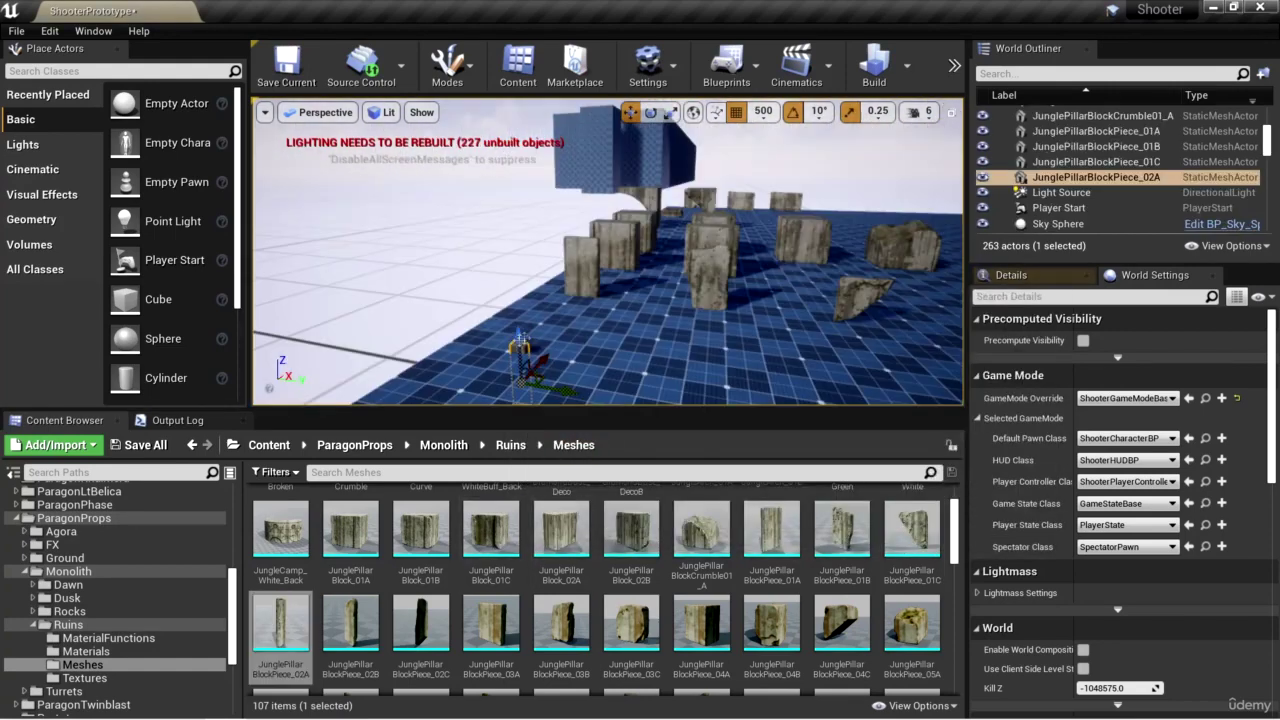
left_click_drag(350, 622, 532, 250)
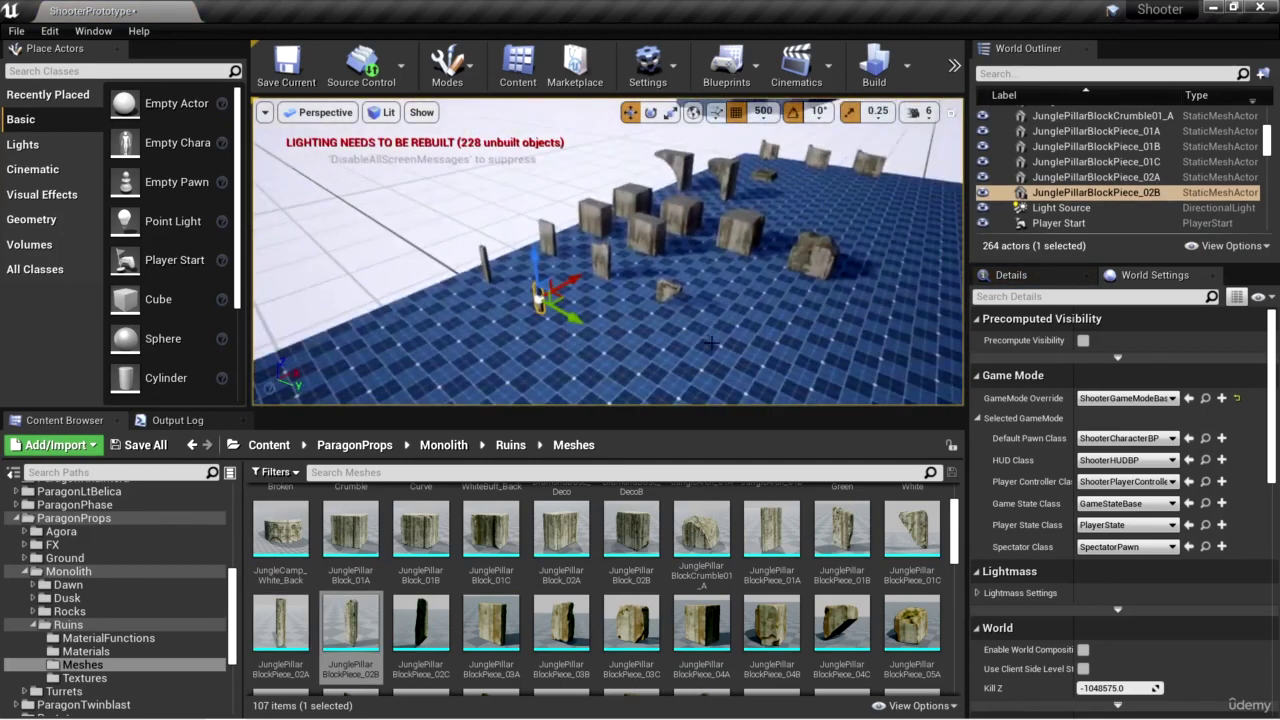
left_click(420, 622)
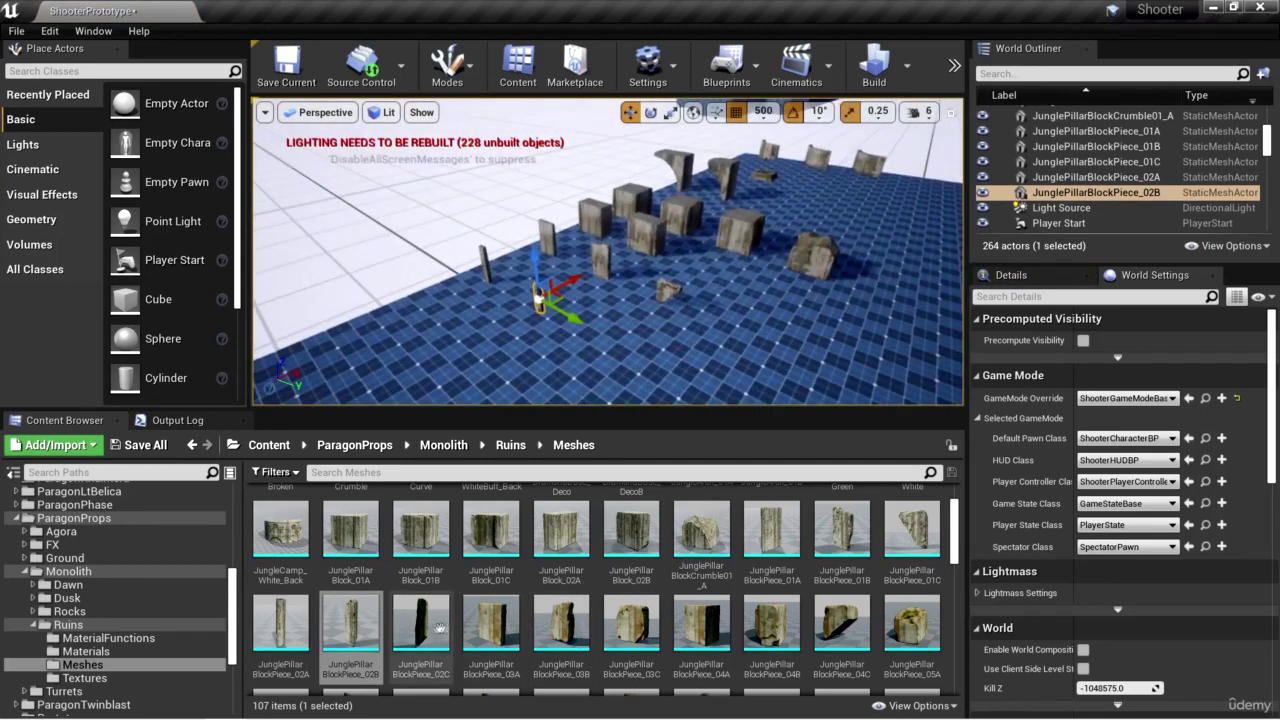
left_click_drag(593, 337, 606, 335)
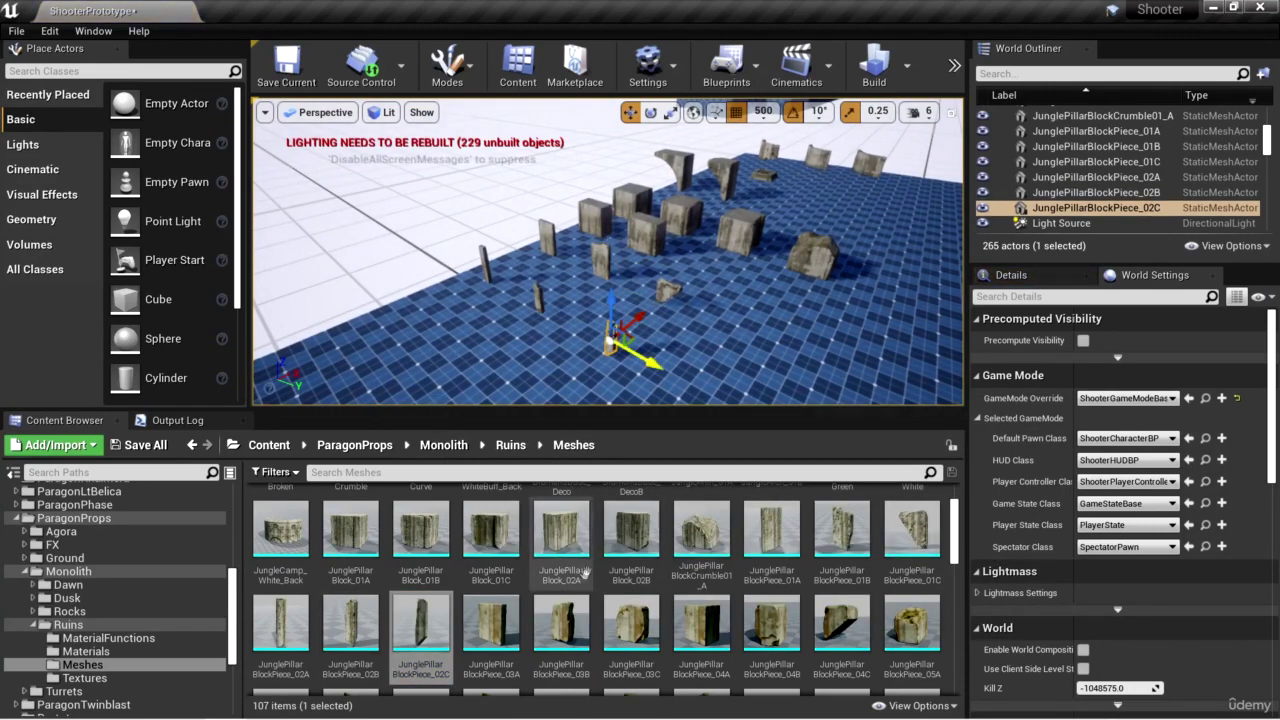
Step: Place the JunglePillarBlockPiece_03A mesh on the open platform area in front of the crumbled pillar block
left_click_drag(491, 622, 765, 330)
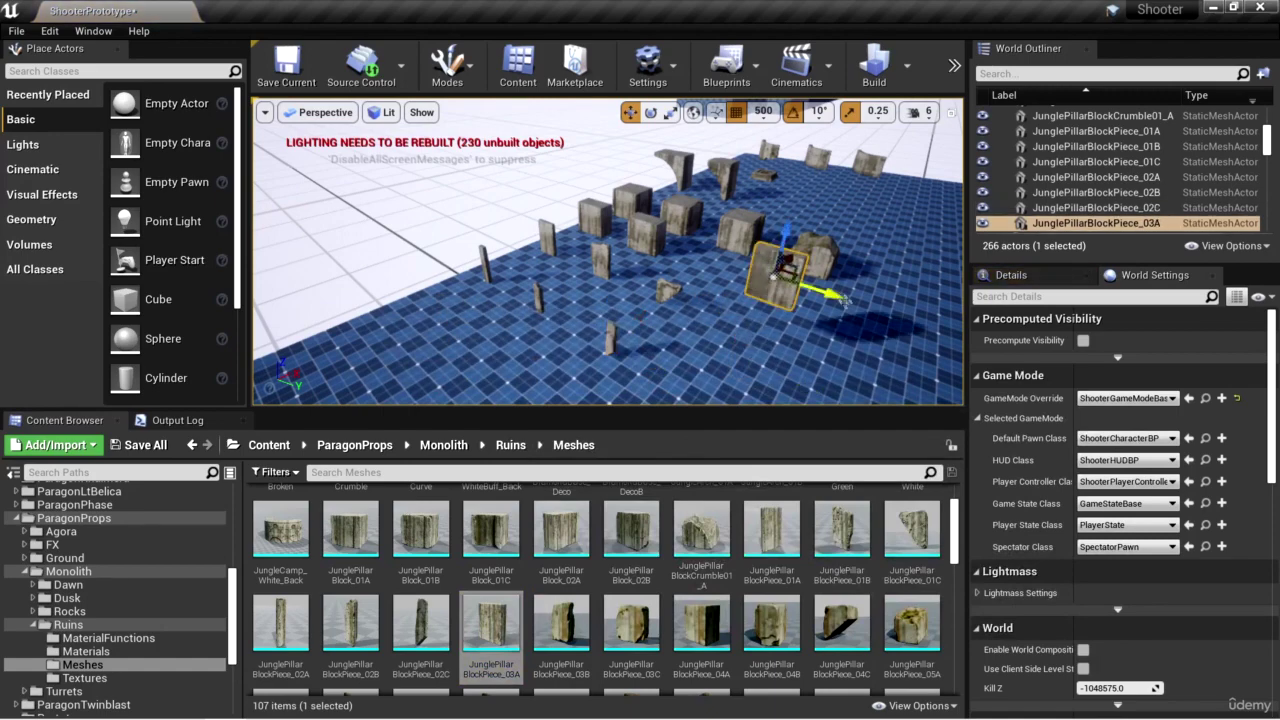
key("f")
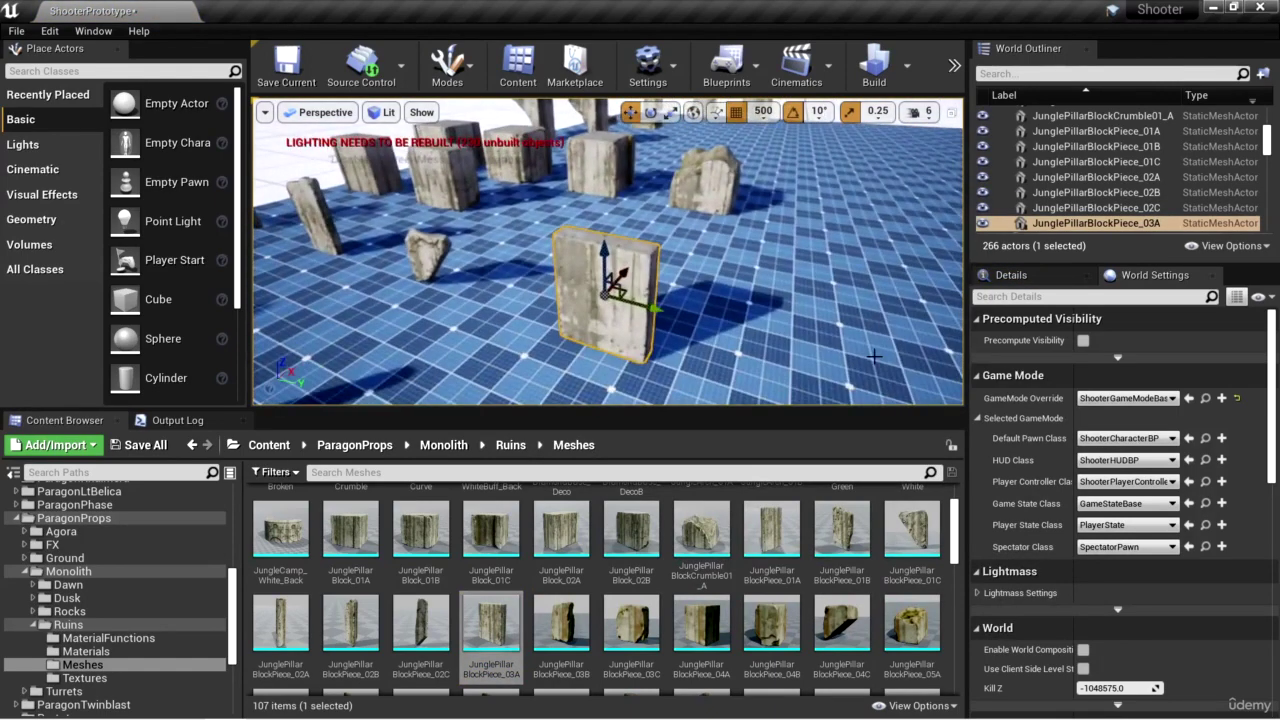
scroll(608, 252, "down", 3)
left_click_drag(600, 313, 620, 225)
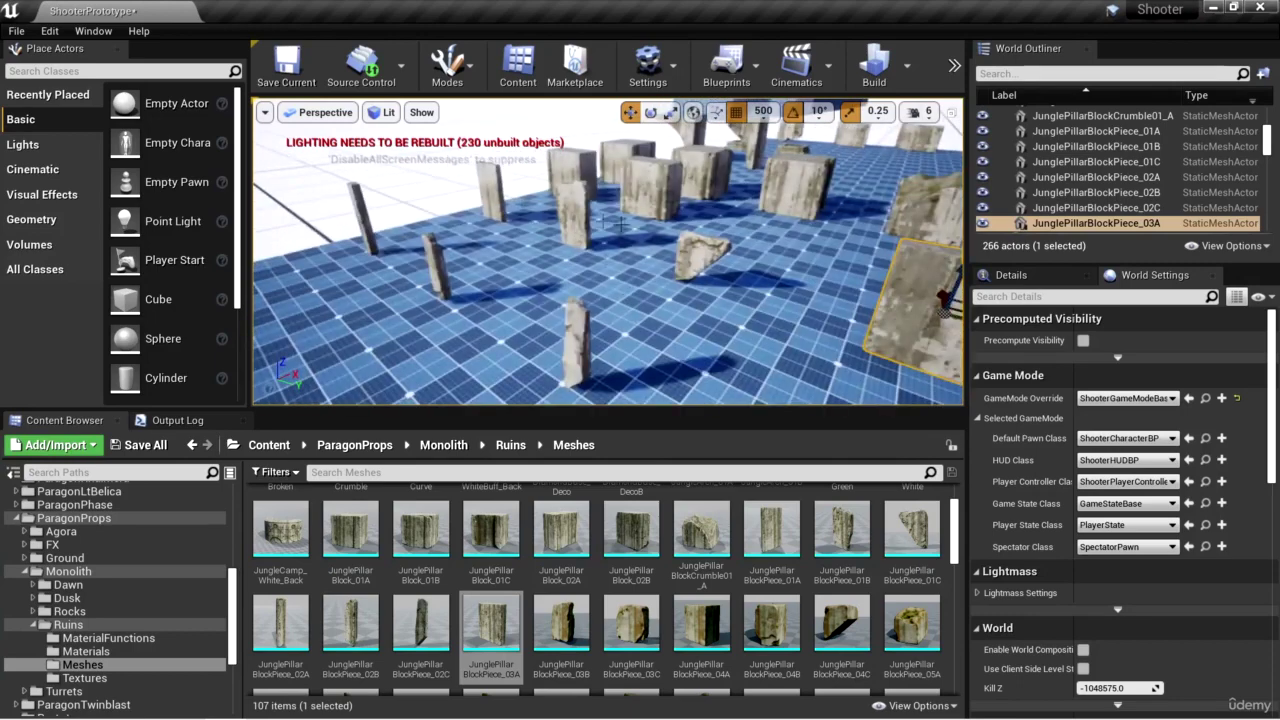
left_click_drag(714, 331, 600, 338)
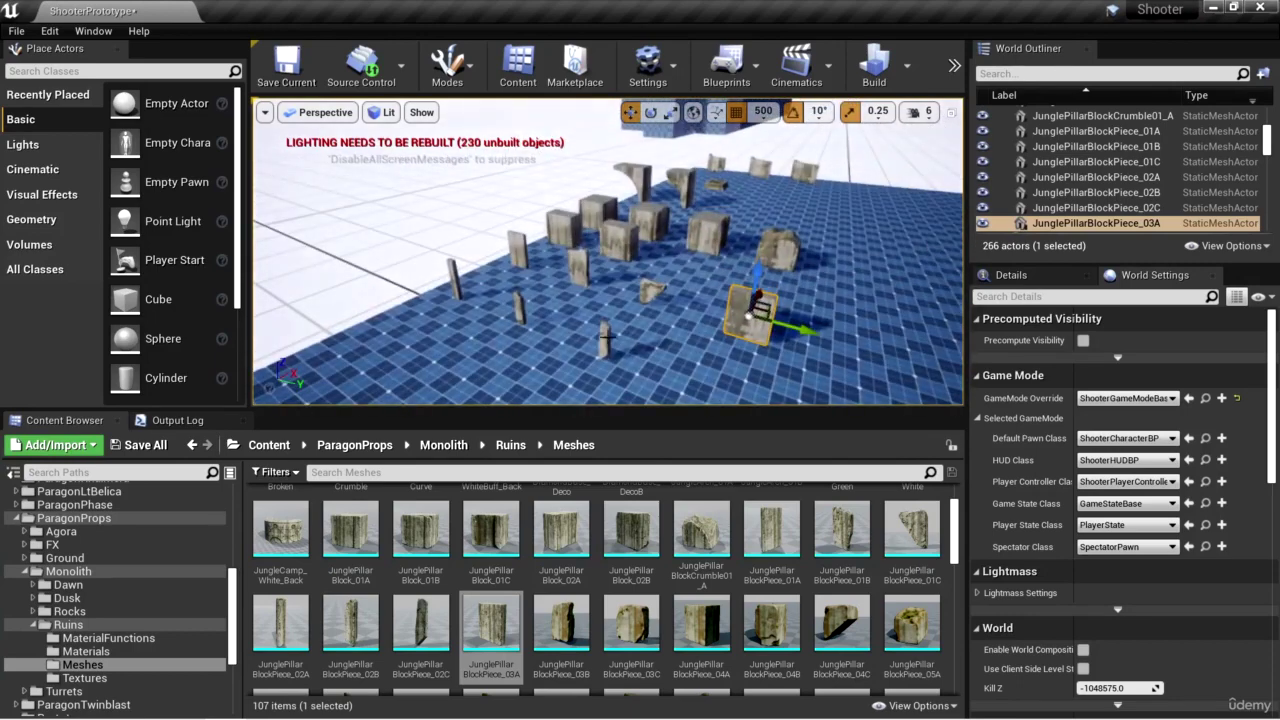
Step: Move the three JunglePillarBlockPiece_02 meshes together one row further from the 01 block pieces to free up their row
left_click(600, 338)
left_click(519, 309, "ctrl")
left_click(455, 278, "ctrl")
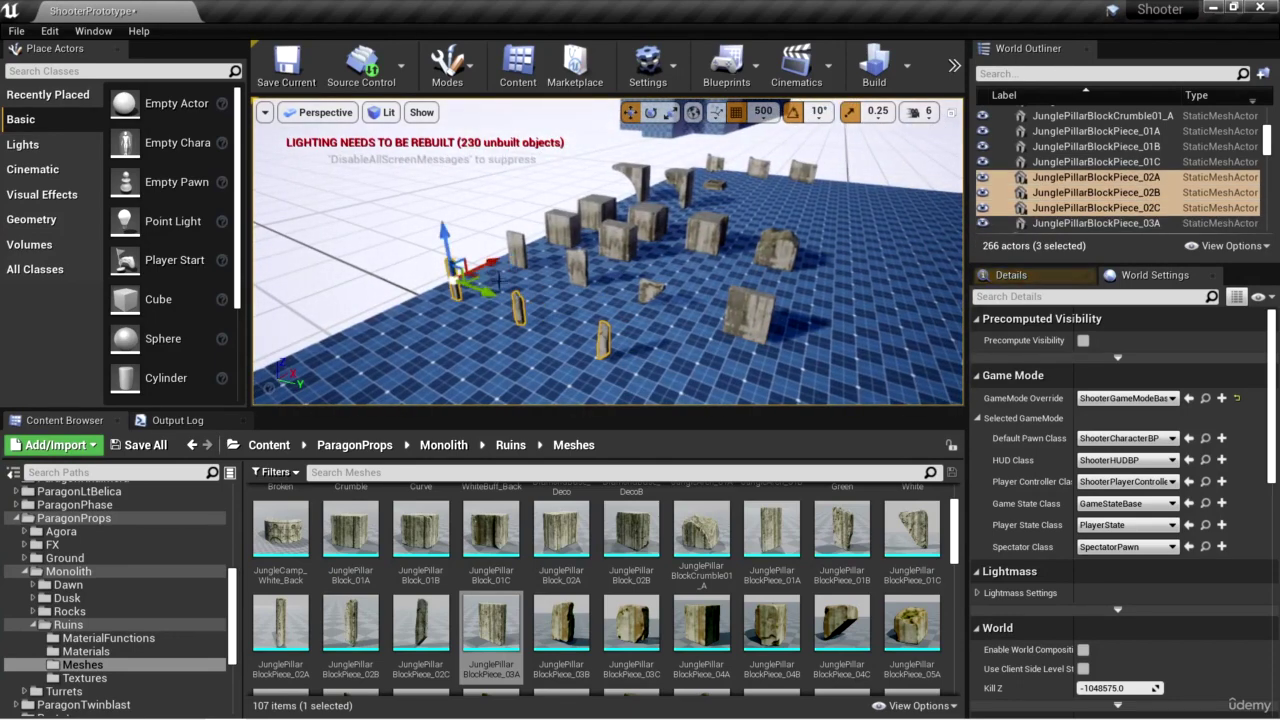
left_click_drag(455, 272, 358, 318)
Step: Move JunglePillarBlockPiece_03A into the freed row at the platform edge and place JunglePillarBlockPiece_03B and JunglePillarBlockPiece_03C beside it
left_click(752, 308)
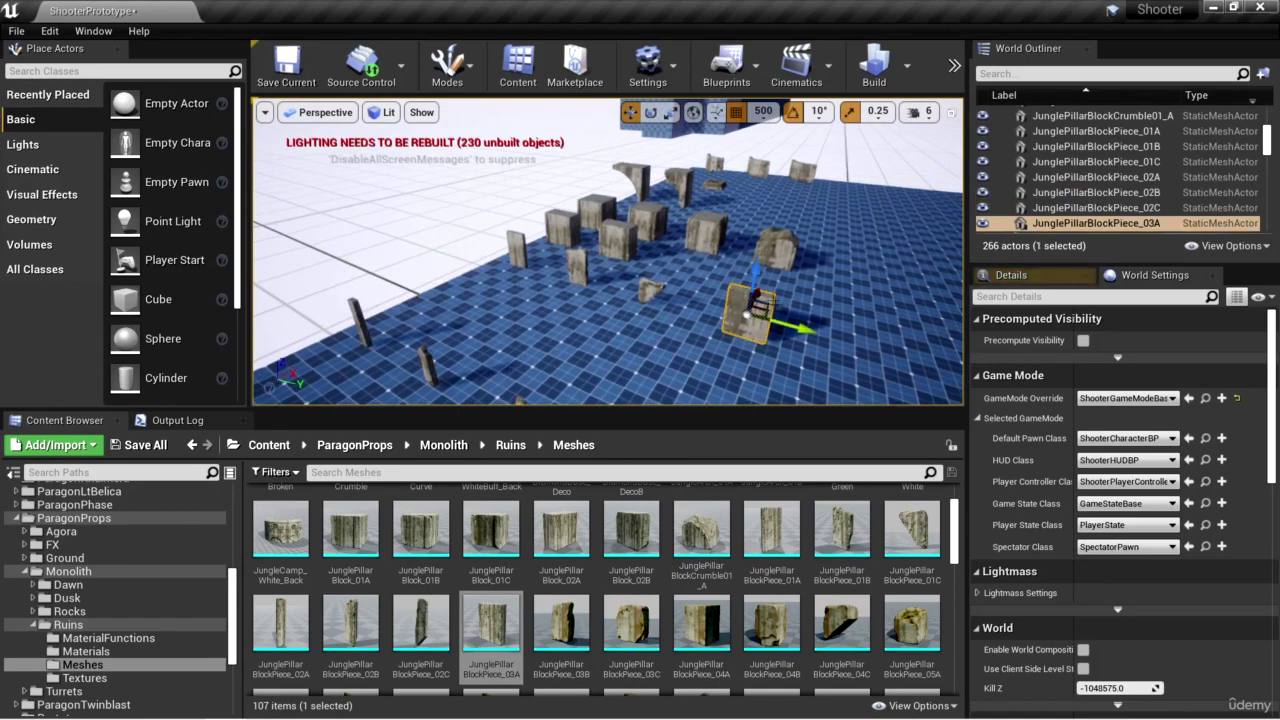
left_click_drag(755, 305, 456, 270)
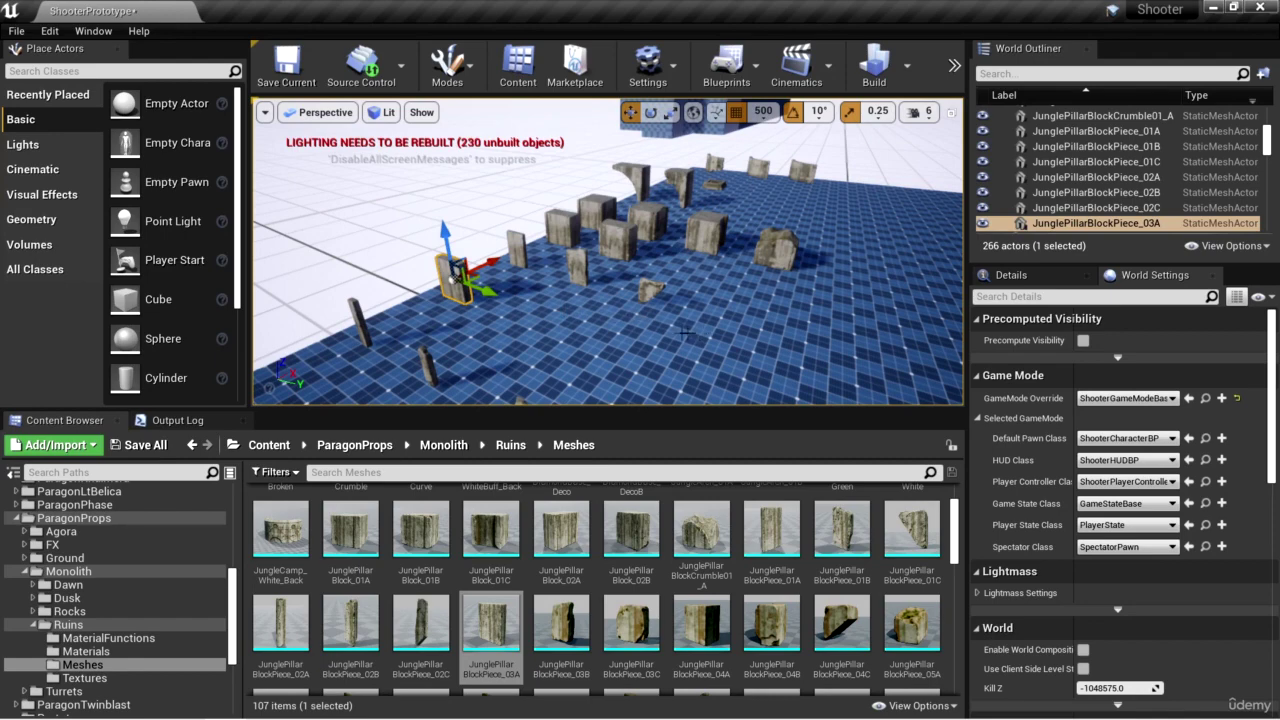
left_click_drag(561, 625, 510, 245)
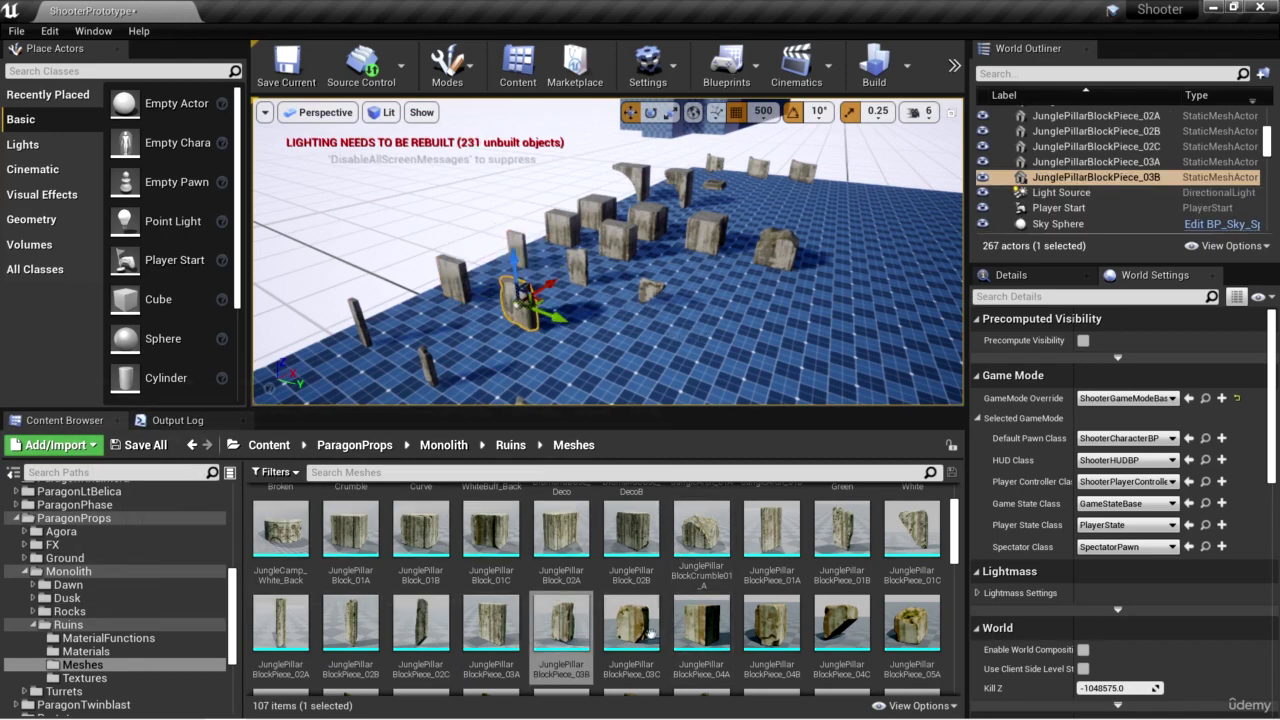
left_click_drag(631, 622, 608, 349)
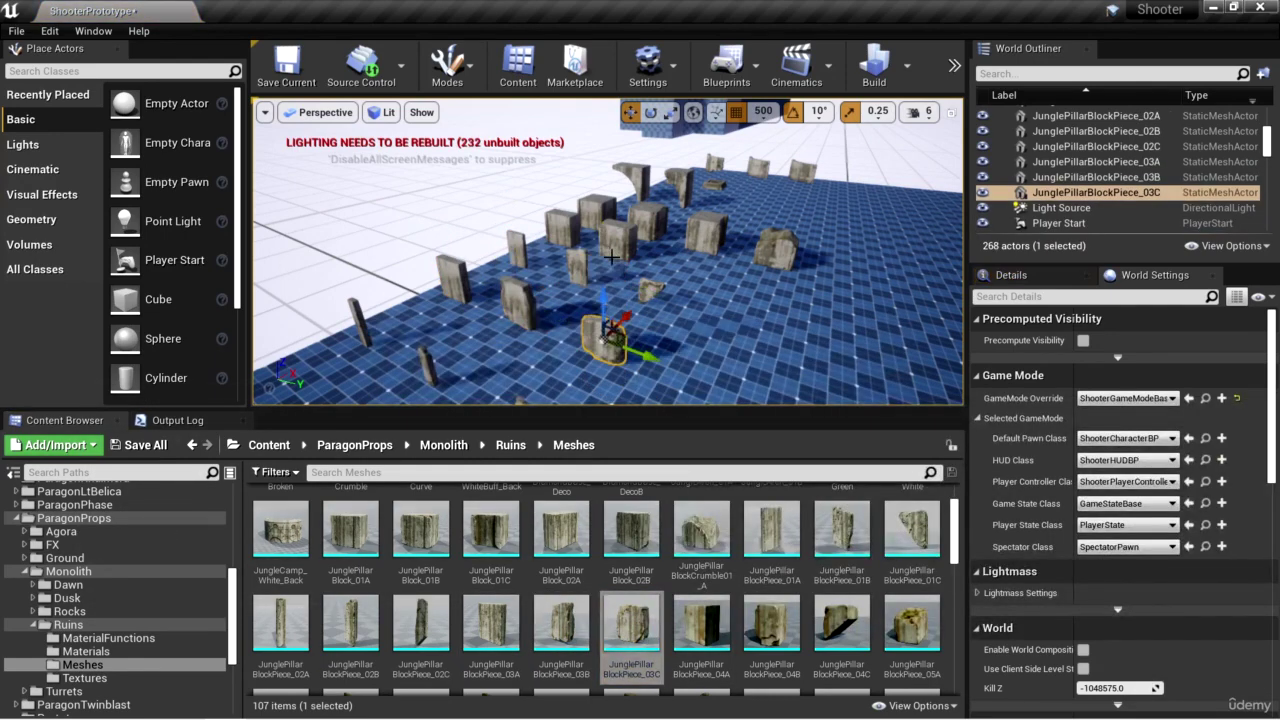
Step: Place JunglePillarBlockPiece_04A, JunglePillarBlockPiece_04B and JunglePillarBlockPiece_04C on the open platform area beyond the crumbled pillar block
left_click_drag(701, 622, 743, 256)
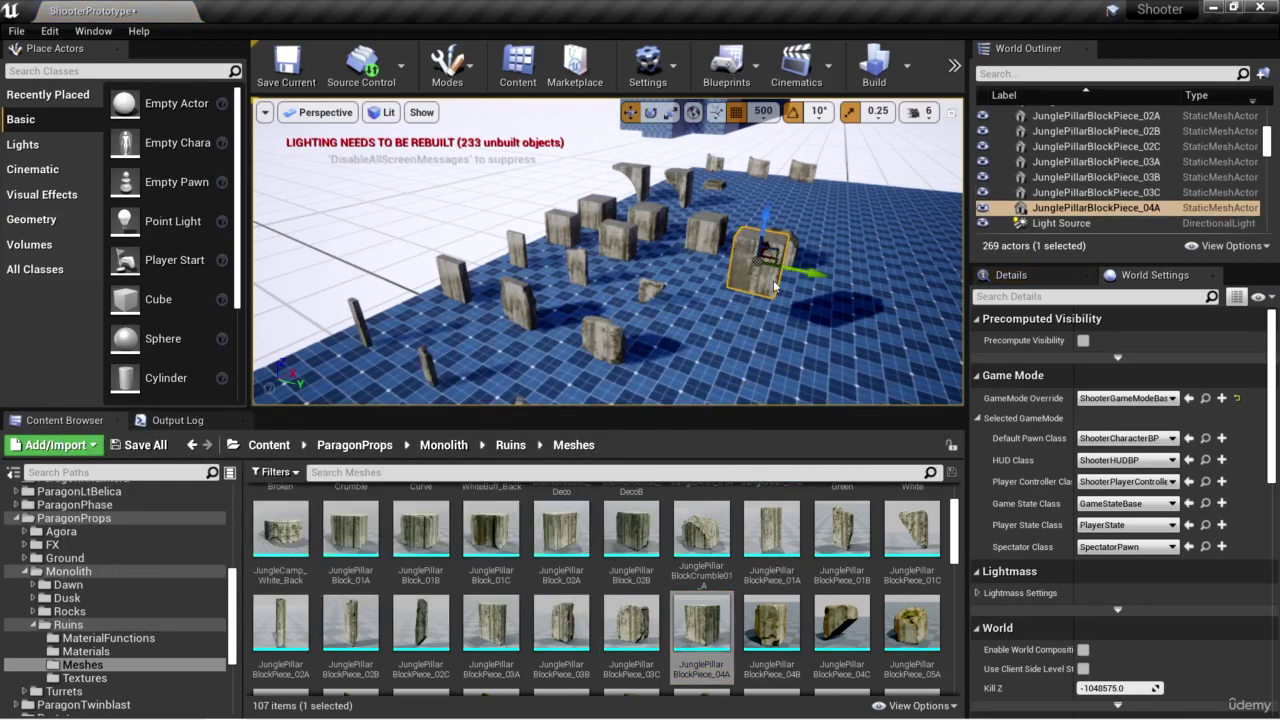
right_click_drag(743, 256, 668, 217)
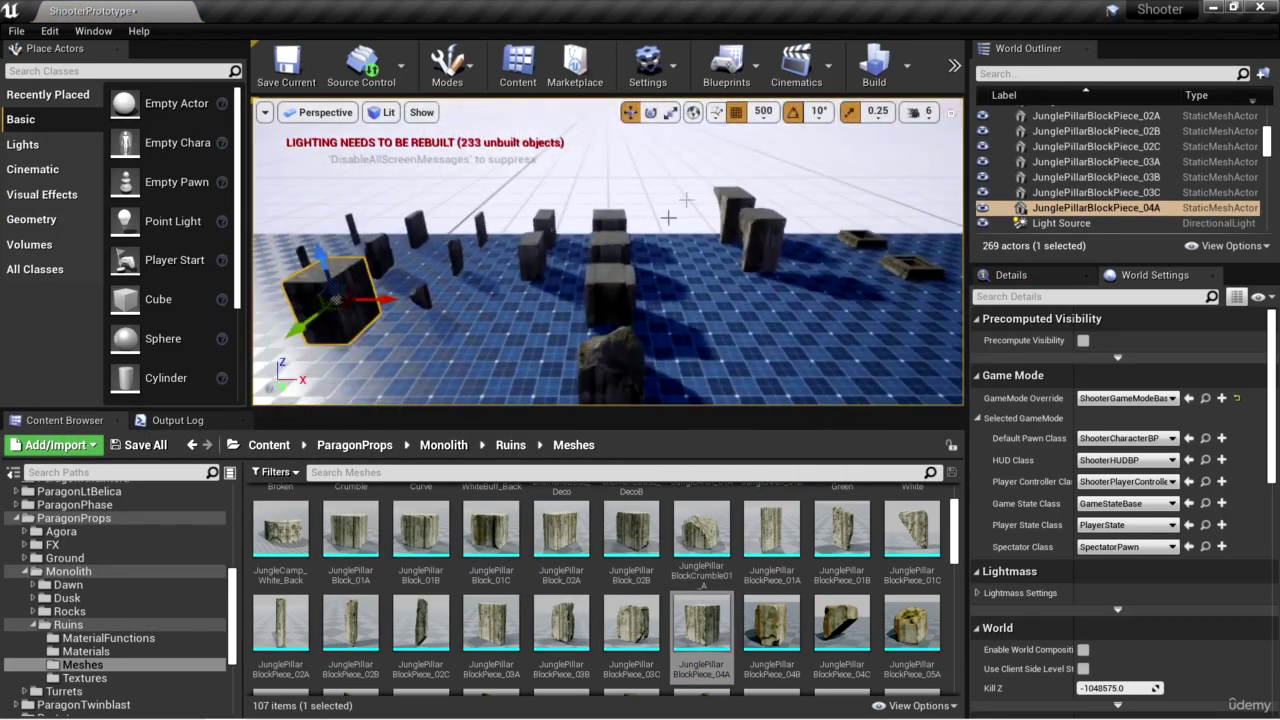
right_click_drag(597, 237, 553, 255)
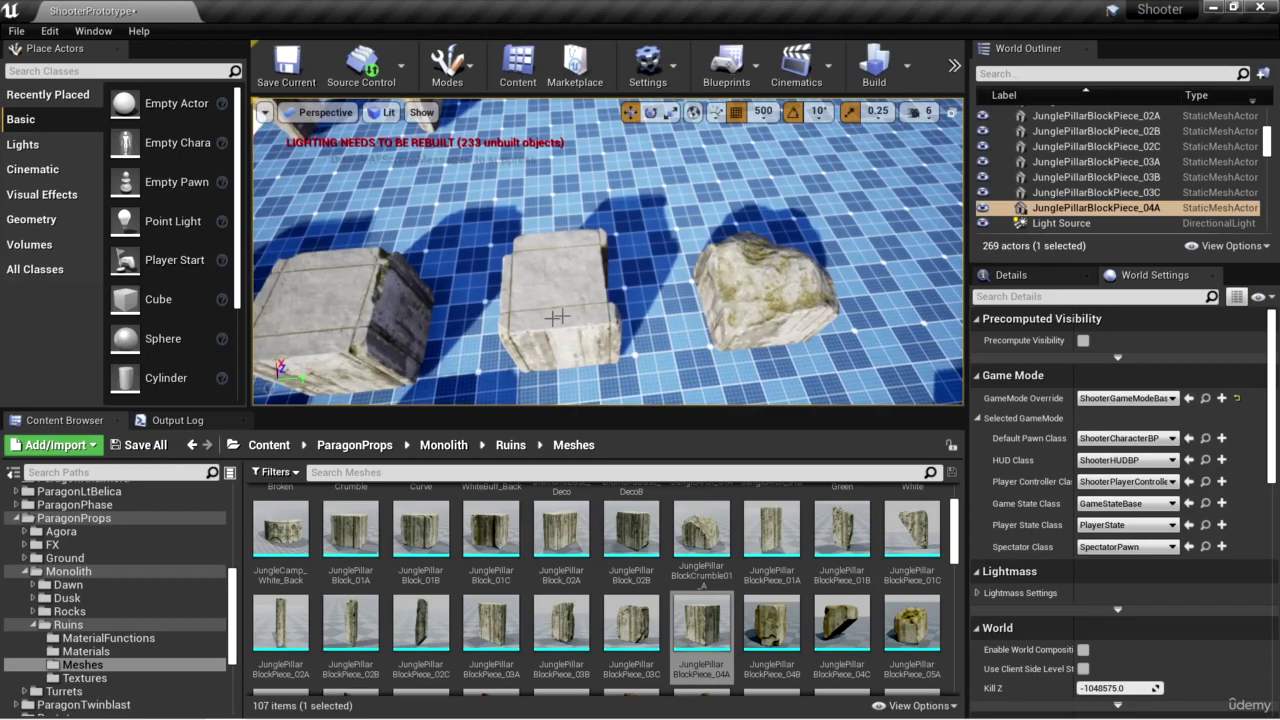
right_click_drag(557, 316, 535, 326)
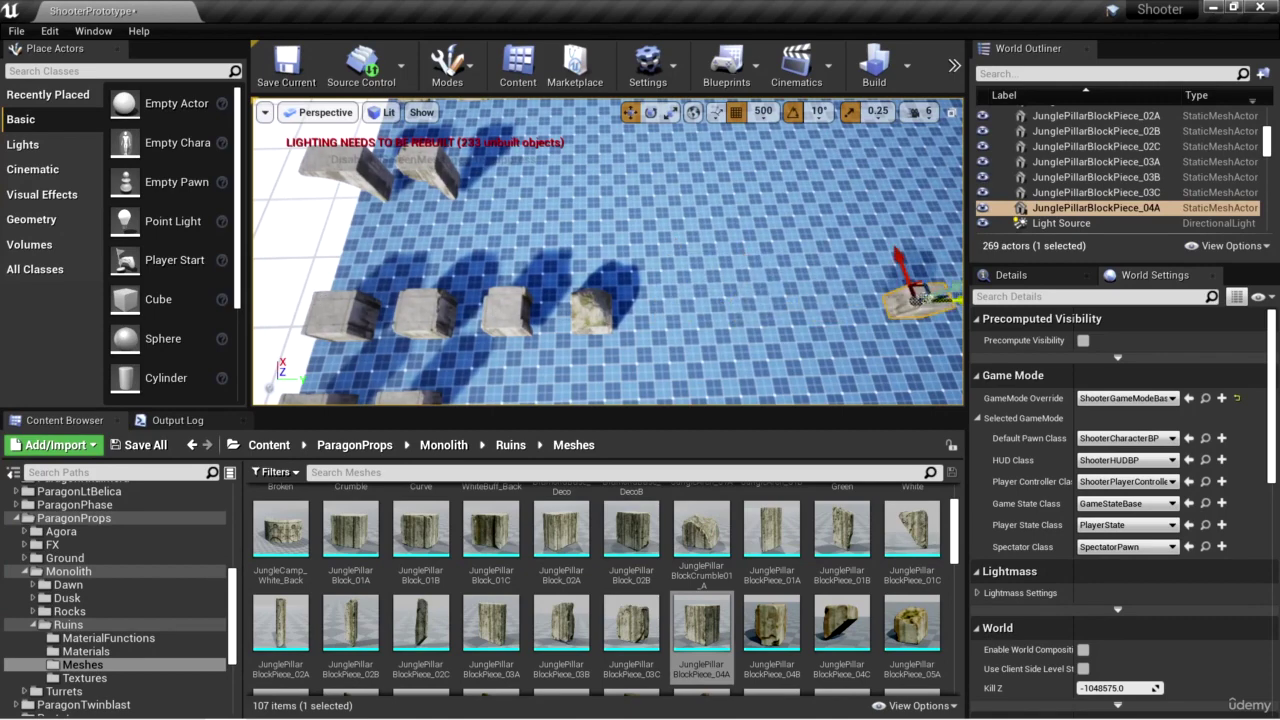
right_click_drag(535, 326, 535, 326)
left_click_drag(772, 622, 806, 306)
right_click_drag(700, 300, 700, 300)
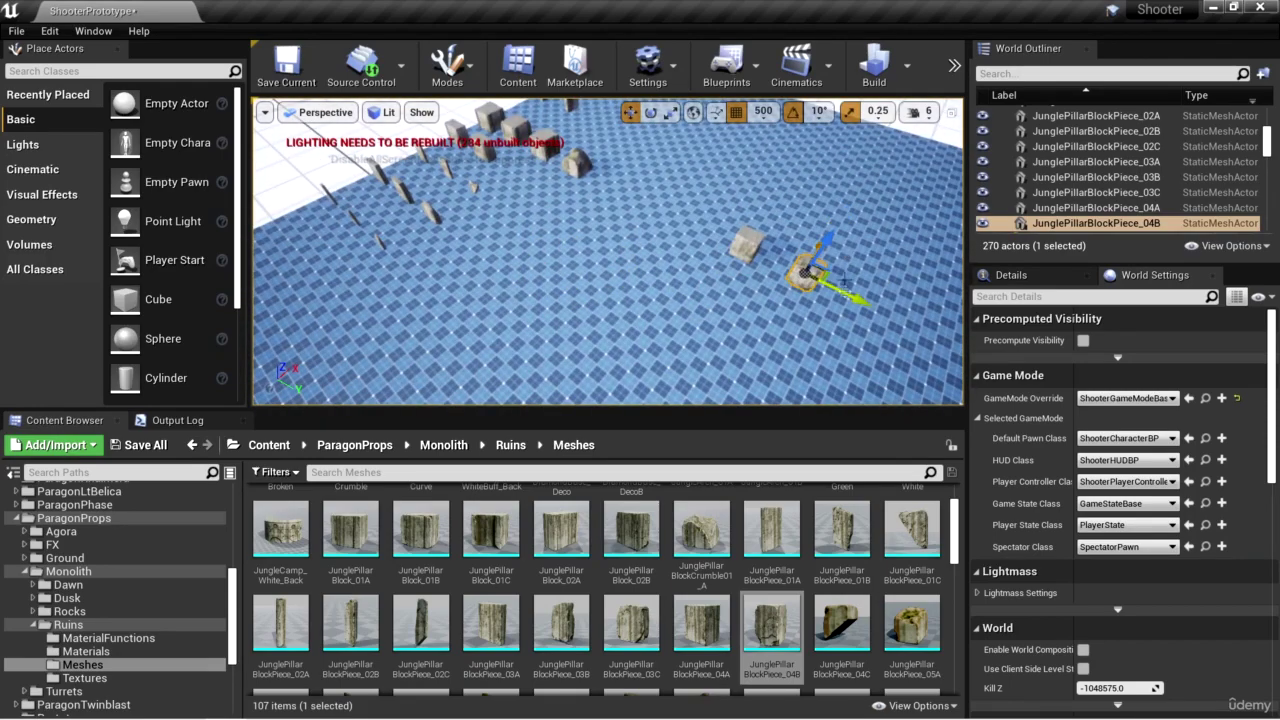
left_click_drag(842, 622, 640, 270)
right_click_drag(640, 270, 640, 270)
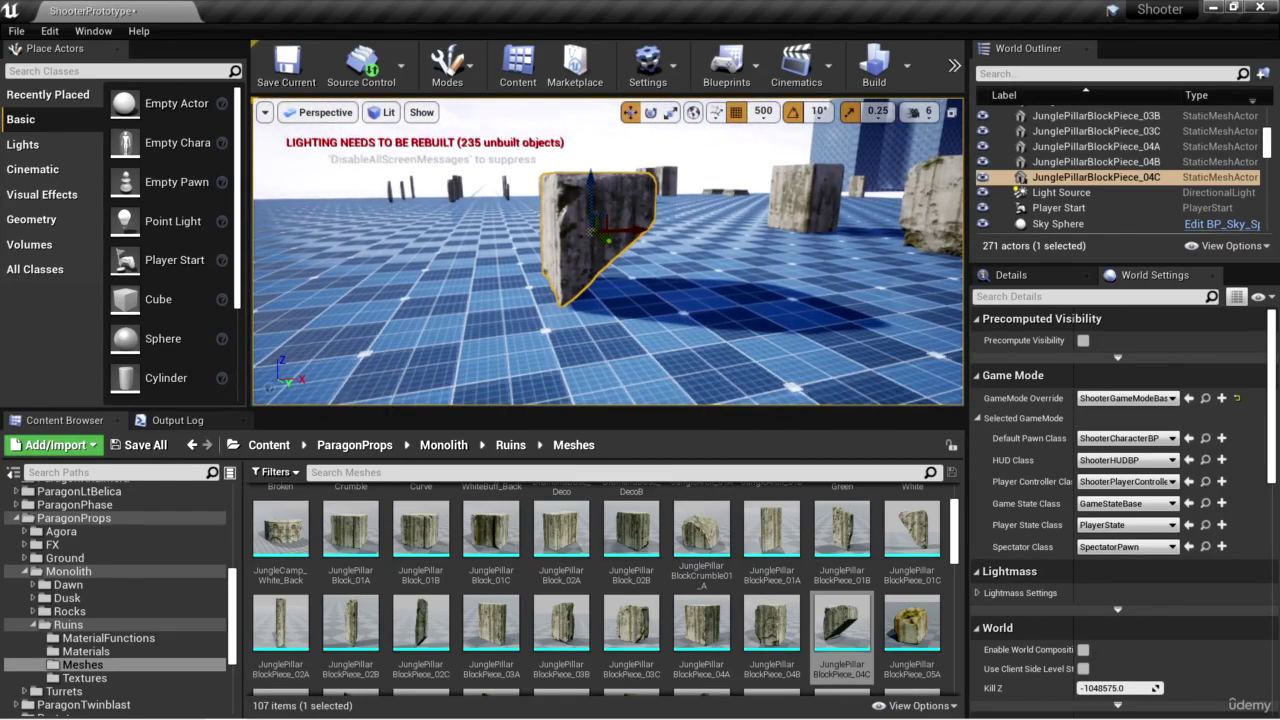
right_click_drag(741, 184, 741, 184)
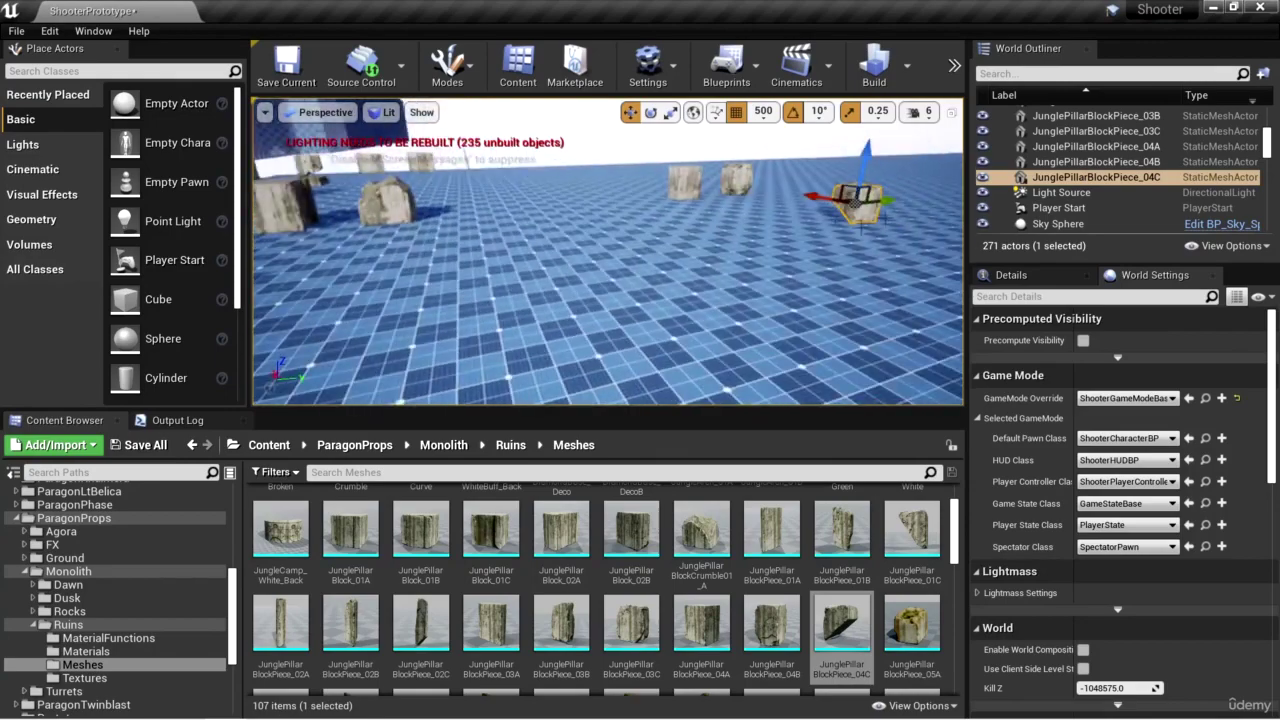
Step: Place JunglePillarBlockPiece_05A near the 04 block pieces and JunglePillarBlockPiece_05B on the open floor in front of them
right_click_drag(424, 278, 424, 278)
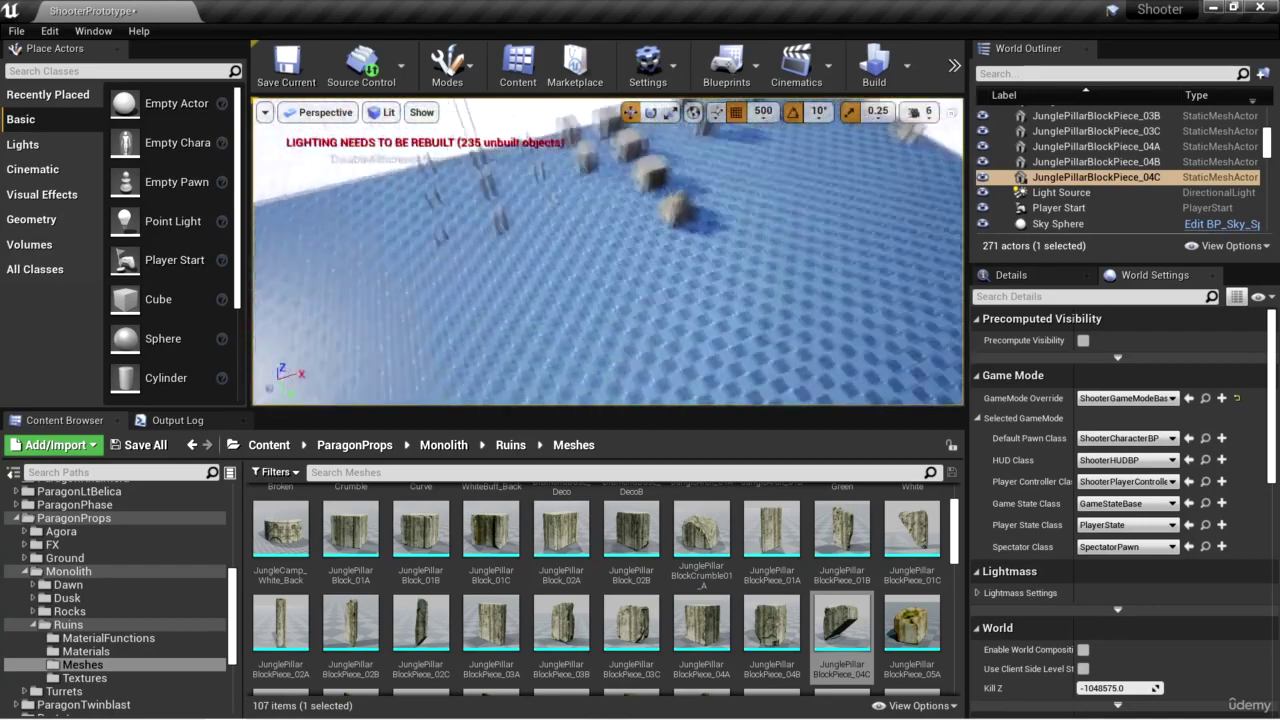
left_click_drag(912, 622, 635, 285)
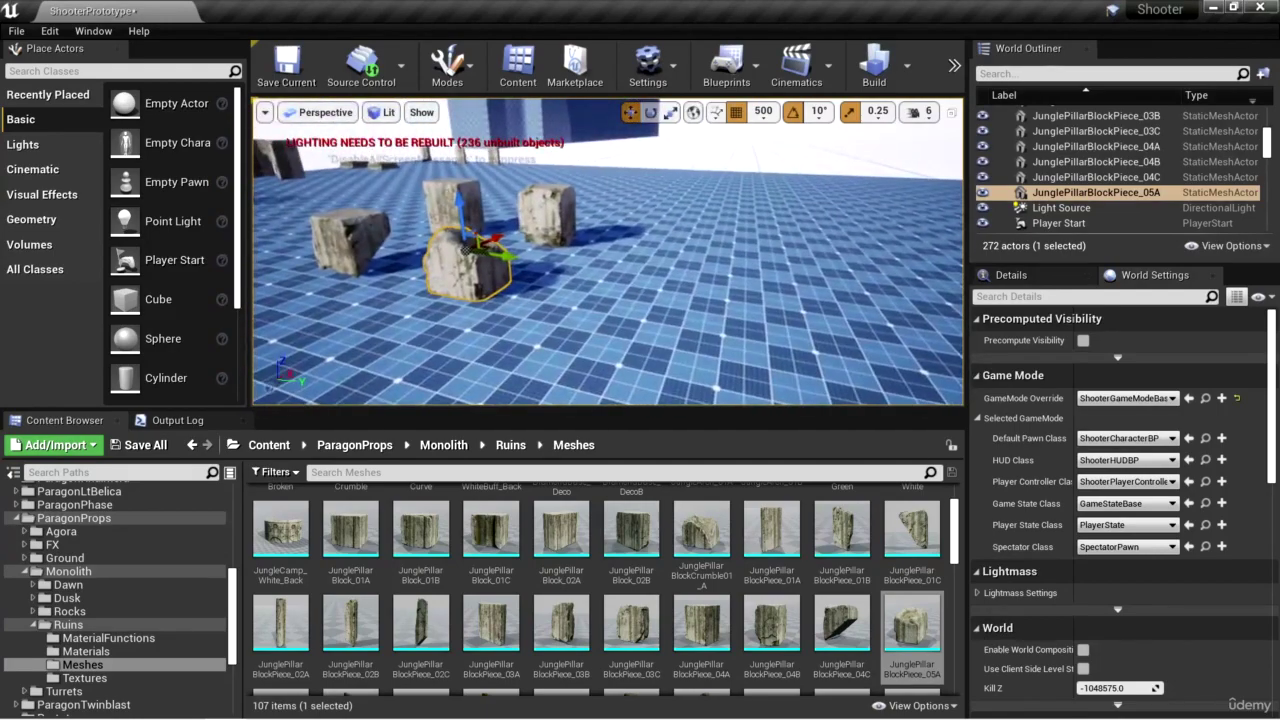
left_click_drag(281, 637, 680, 285)
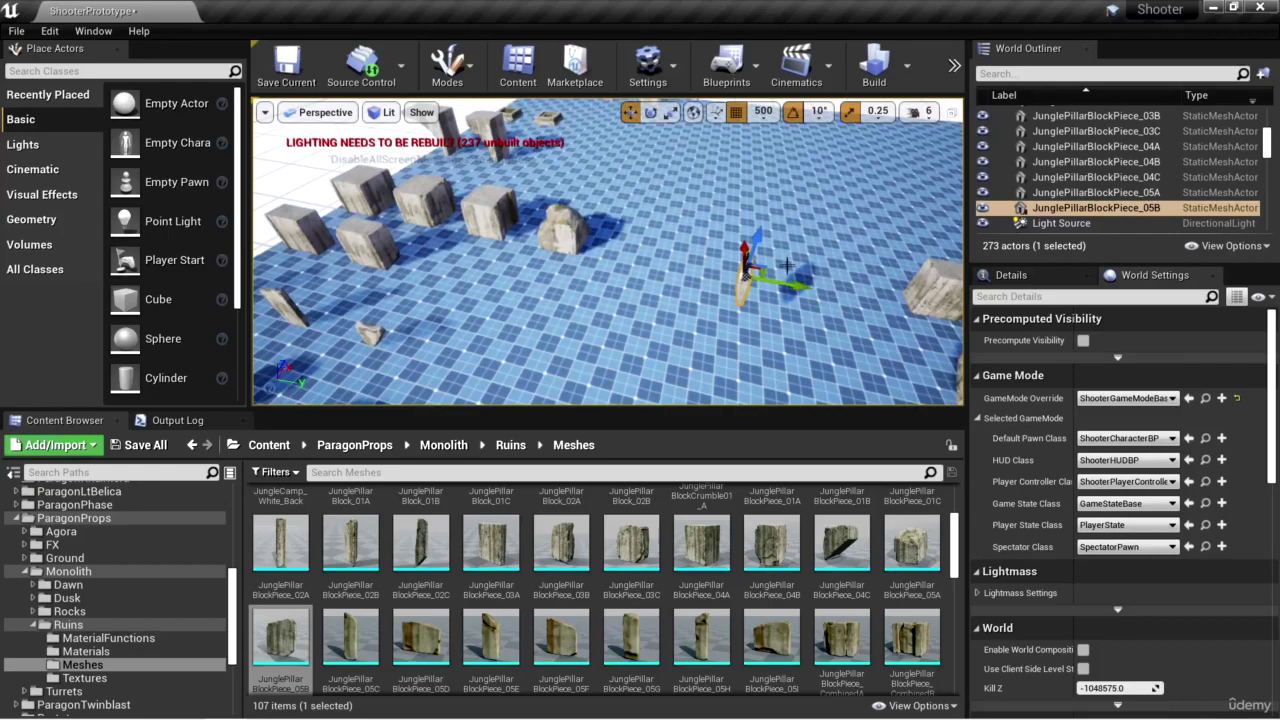
right_click_drag(772, 298, 720, 300)
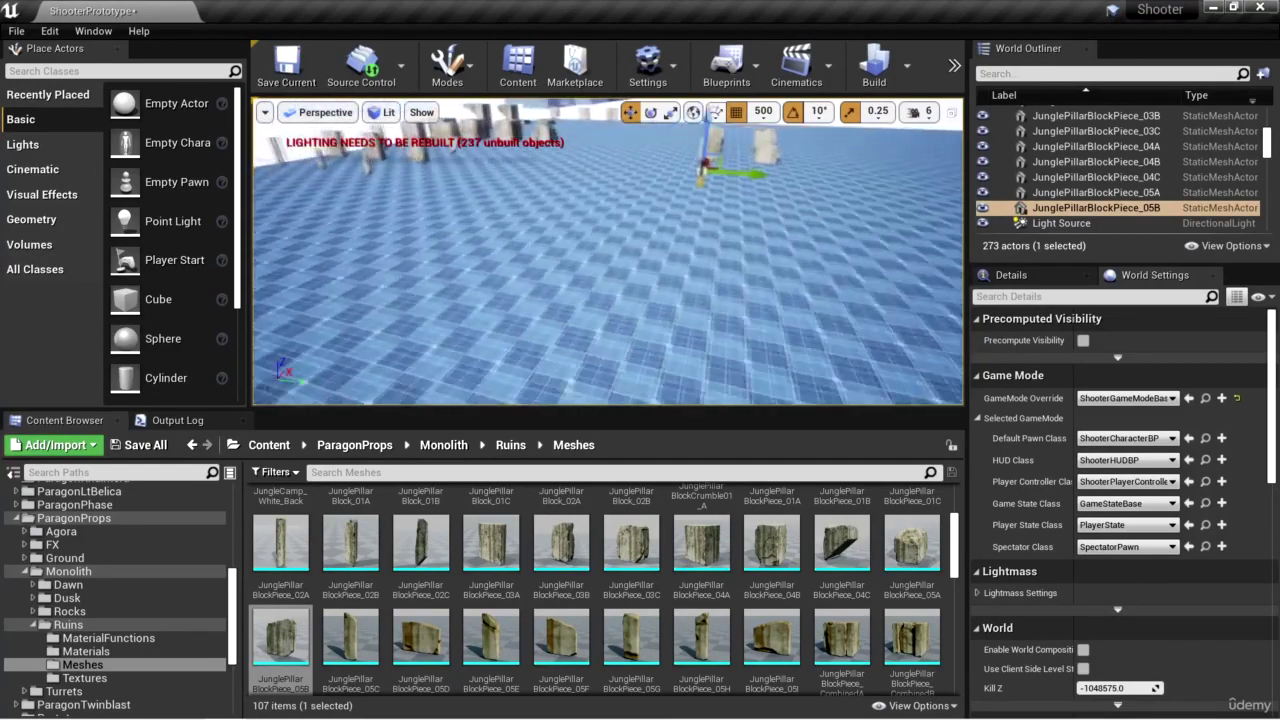
Step: Place the JunglePillarBlockPiece_05C and JunglePillarBlockPiece_05D meshes on the open platform near JunglePillarBlockPiece_05B
left_click_drag(350, 635, 575, 350)
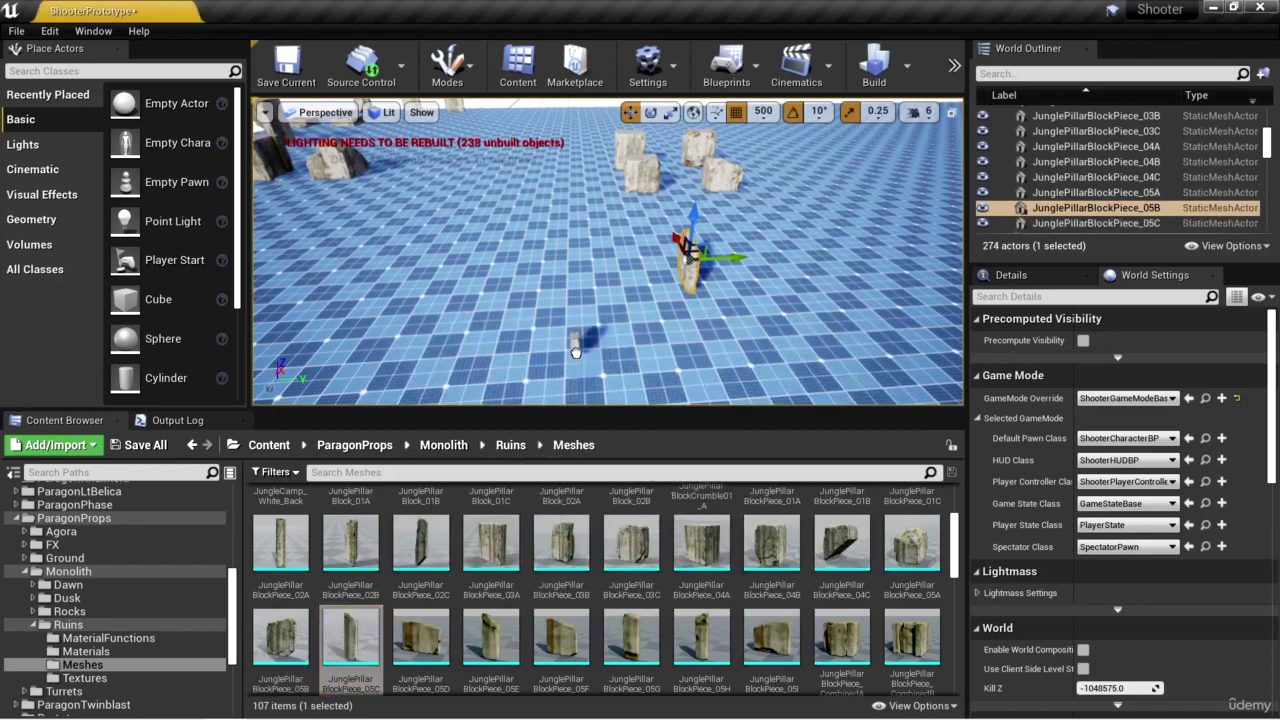
right_click_drag(575, 350, 560, 375)
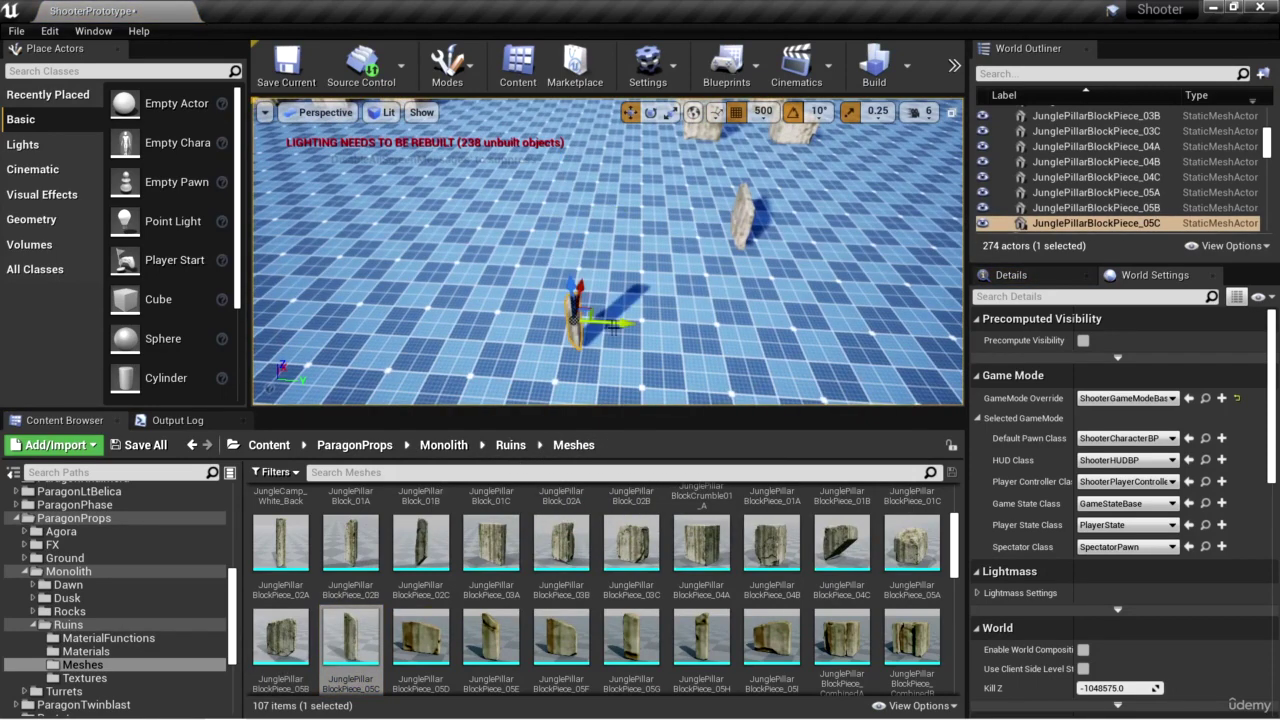
left_click_drag(575, 320, 625, 320, "alt")
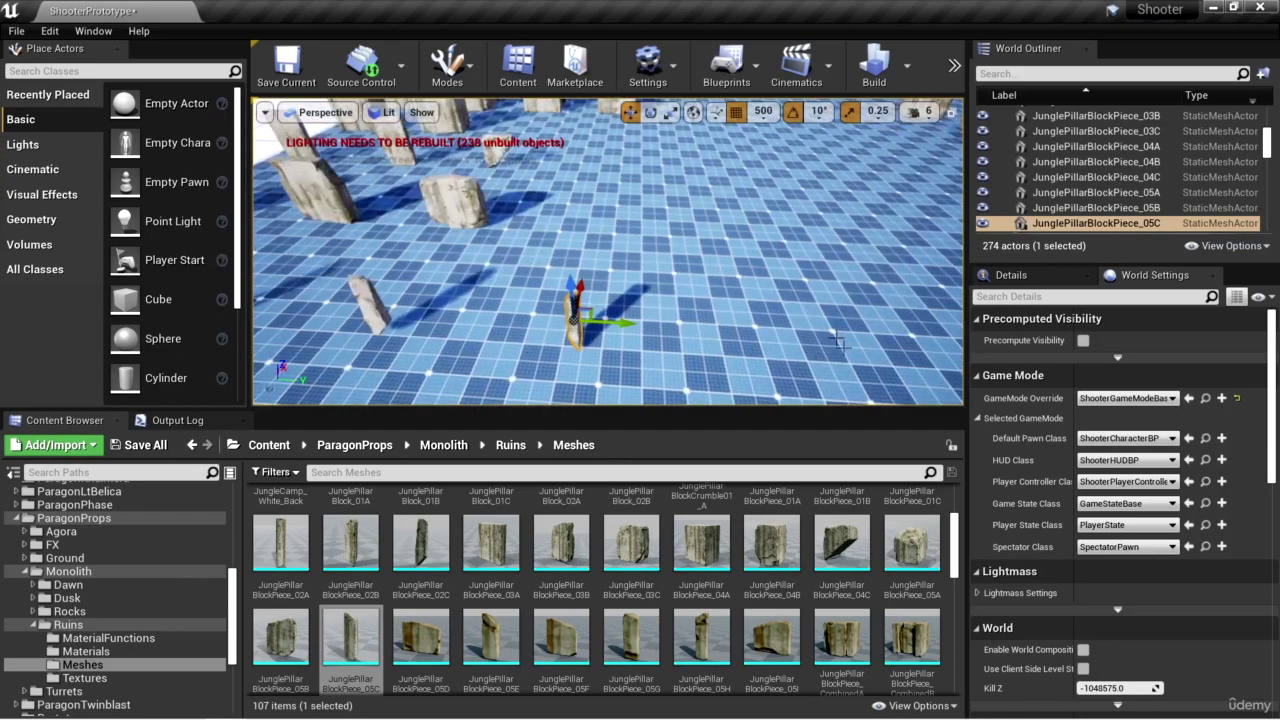
left_click_drag(421, 635, 571, 280)
right_click_drag(571, 280, 790, 282)
left_click_drag(790, 282, 870, 282, "alt")
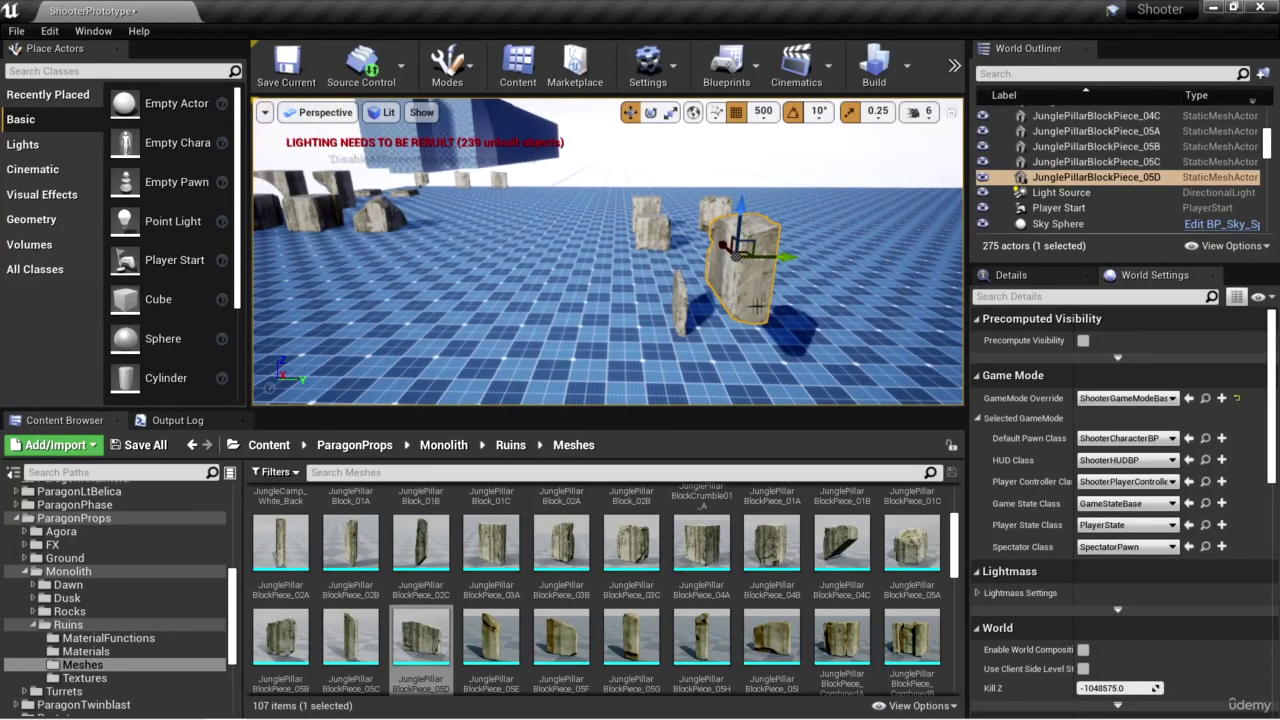
Step: Place JunglePillarBlockPiece_05E, 05F, 05G, 05H and 05I on the open platform, resting on the floor beside the other 05 pieces
right_click_drag(756, 305, 715, 305)
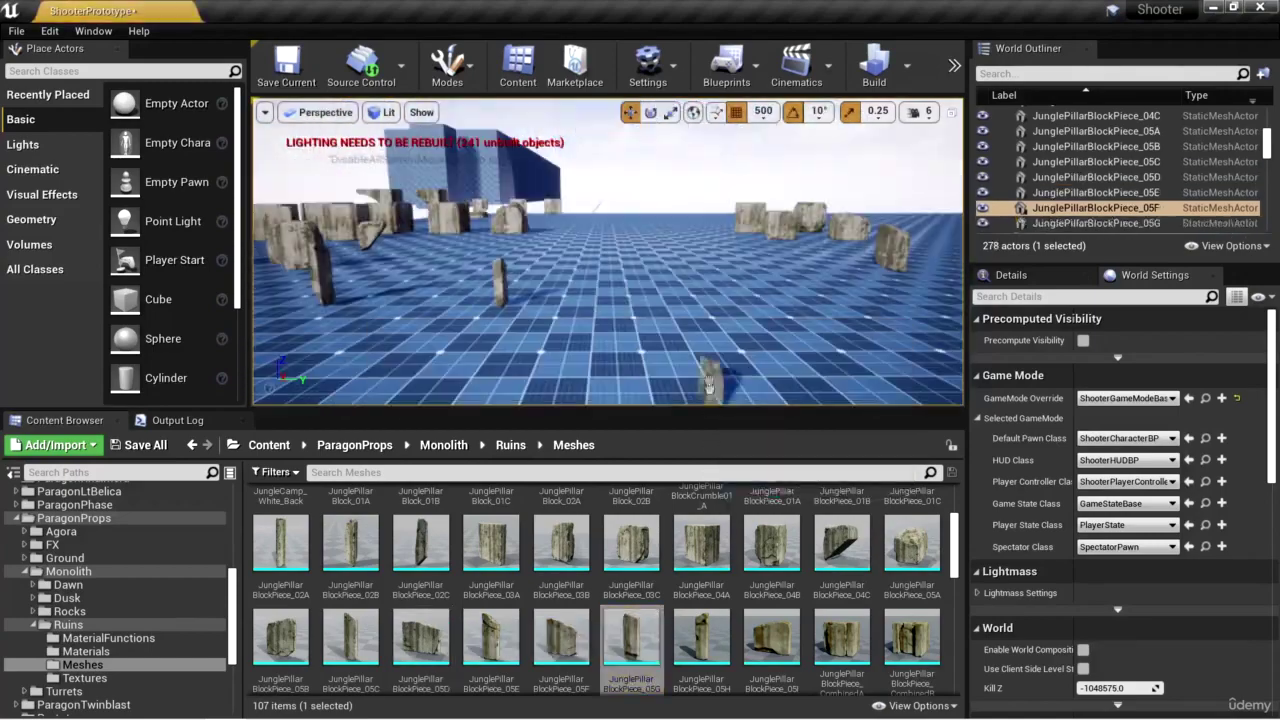
left_click_drag(631, 640, 679, 250)
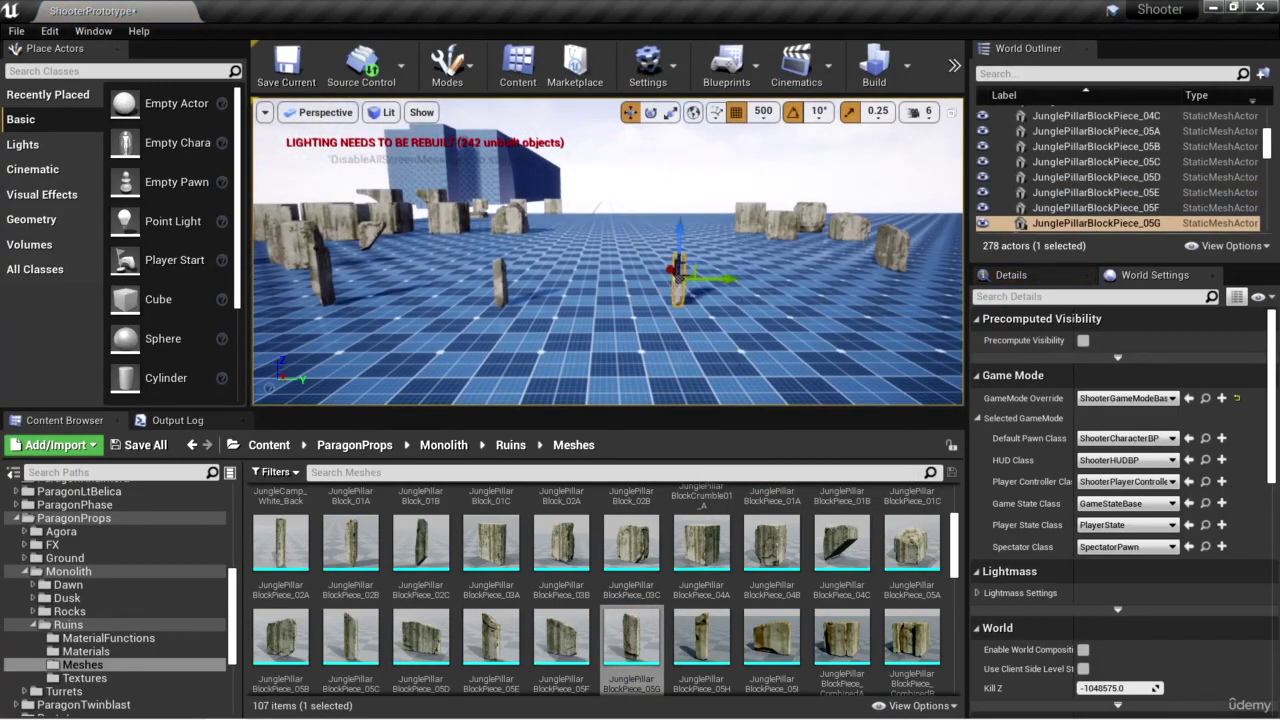
right_click_drag(640, 300, 760, 300)
left_click_drag(702, 640, 622, 222)
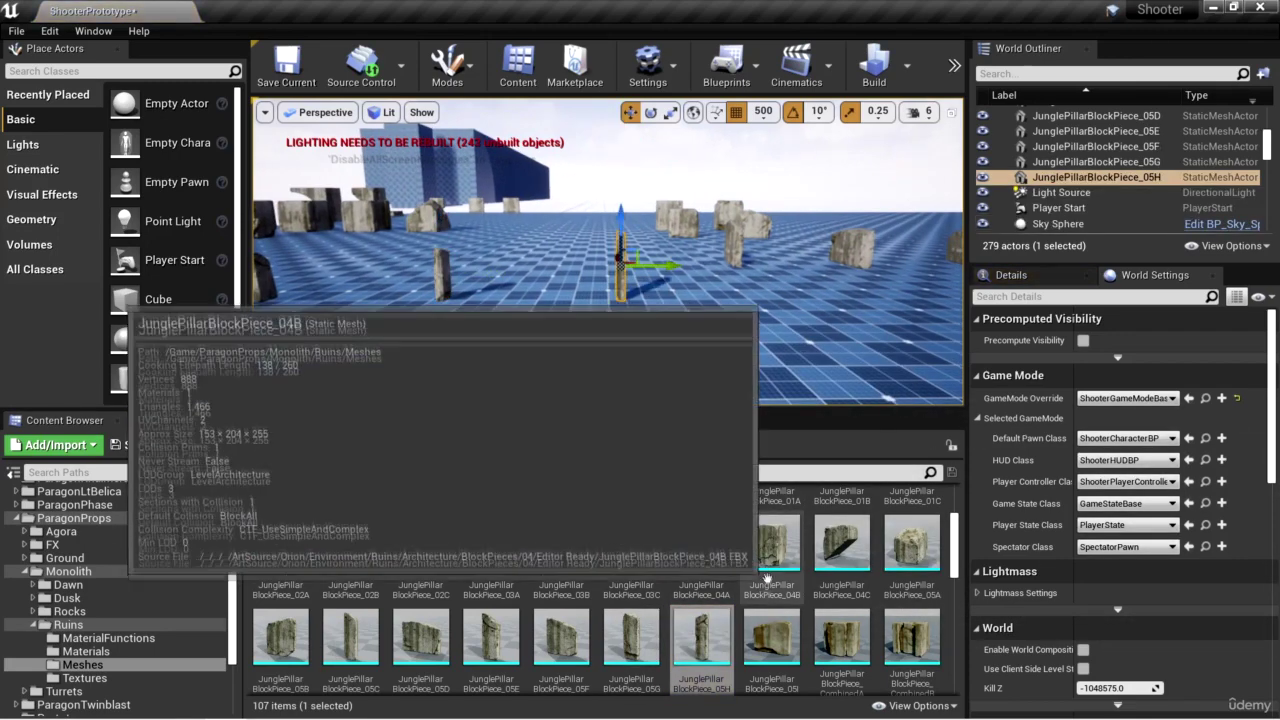
right_click_drag(640, 300, 660, 300)
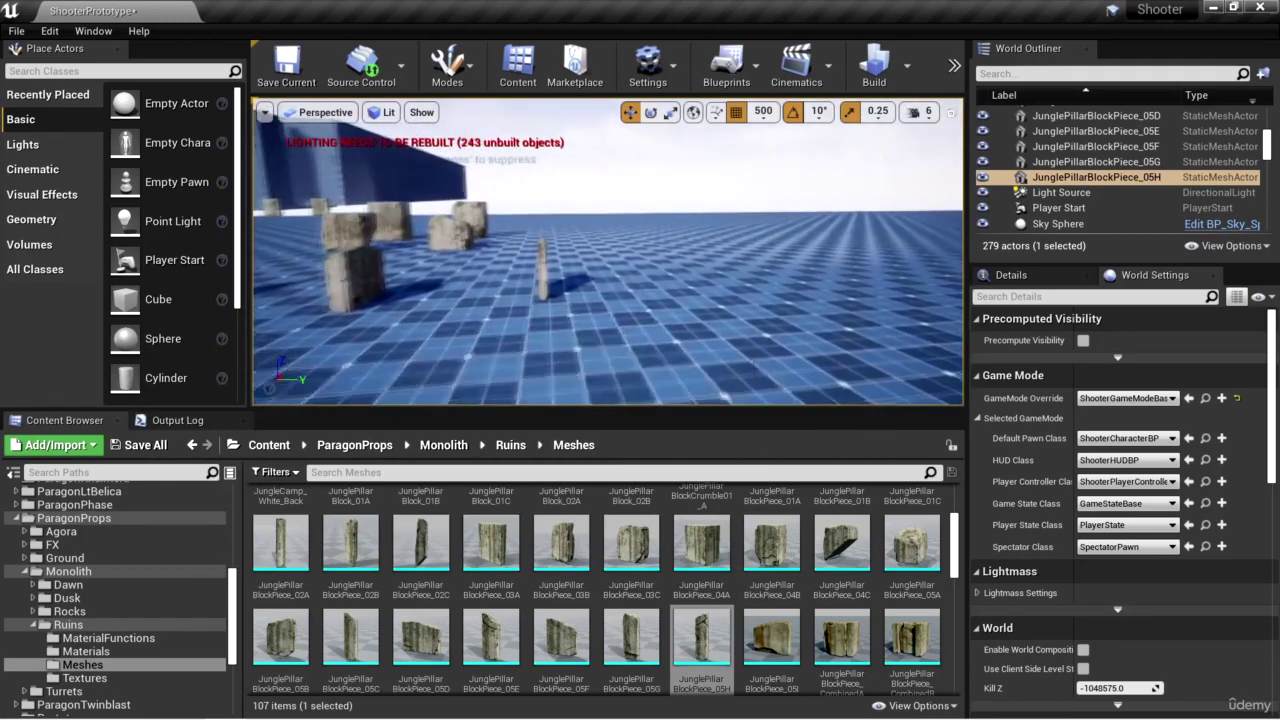
left_click_drag(771, 636, 707, 157)
key("End")
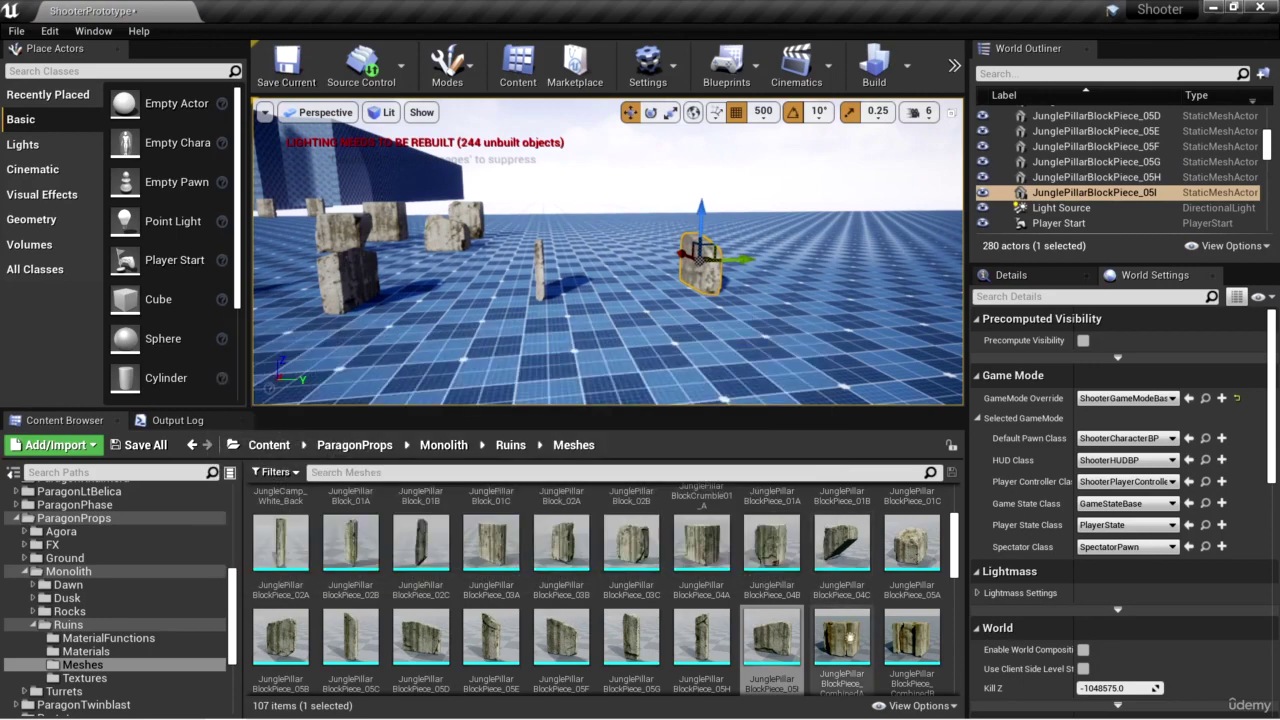
Step: Place JunglePillarBlockPiece_CombinedA and JunglePillarBlockPiece_CombinedB on the floor past the crumbled block, extending the pillar block row
left_click_drag(848, 645, 690, 195)
key("End")
right_click_drag(718, 262, 655, 280)
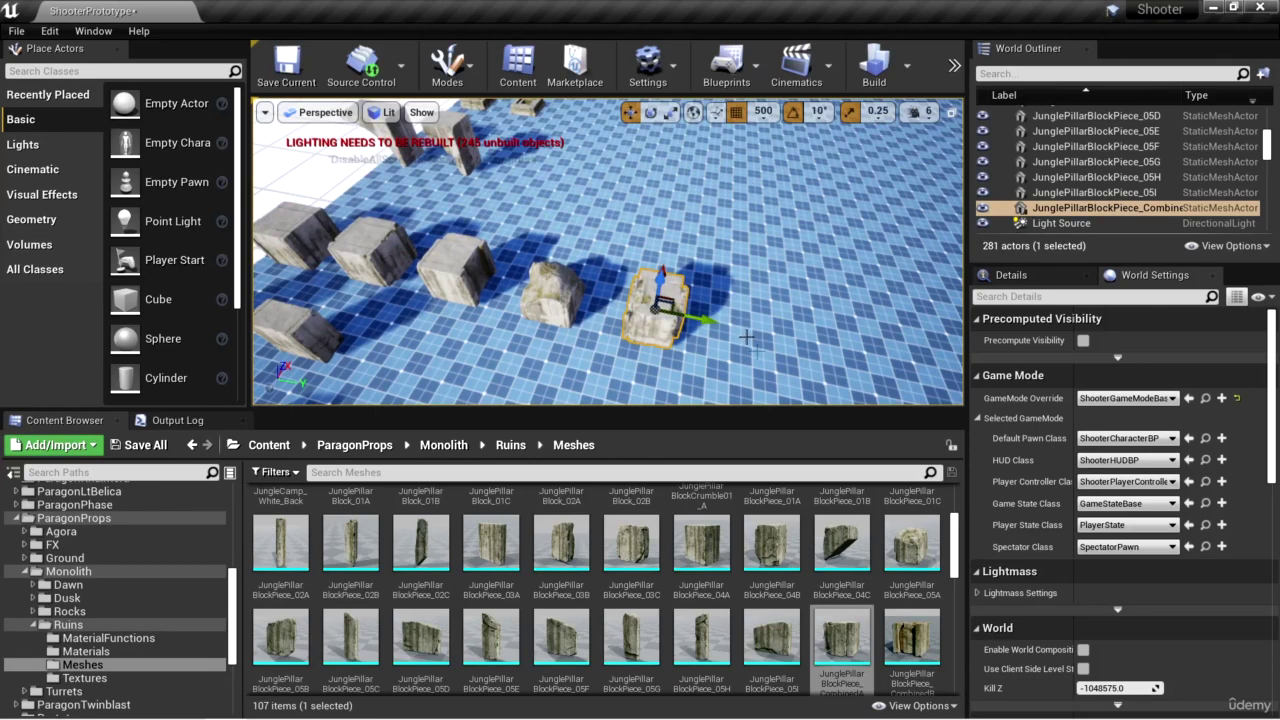
left_click_drag(911, 635, 625, 288)
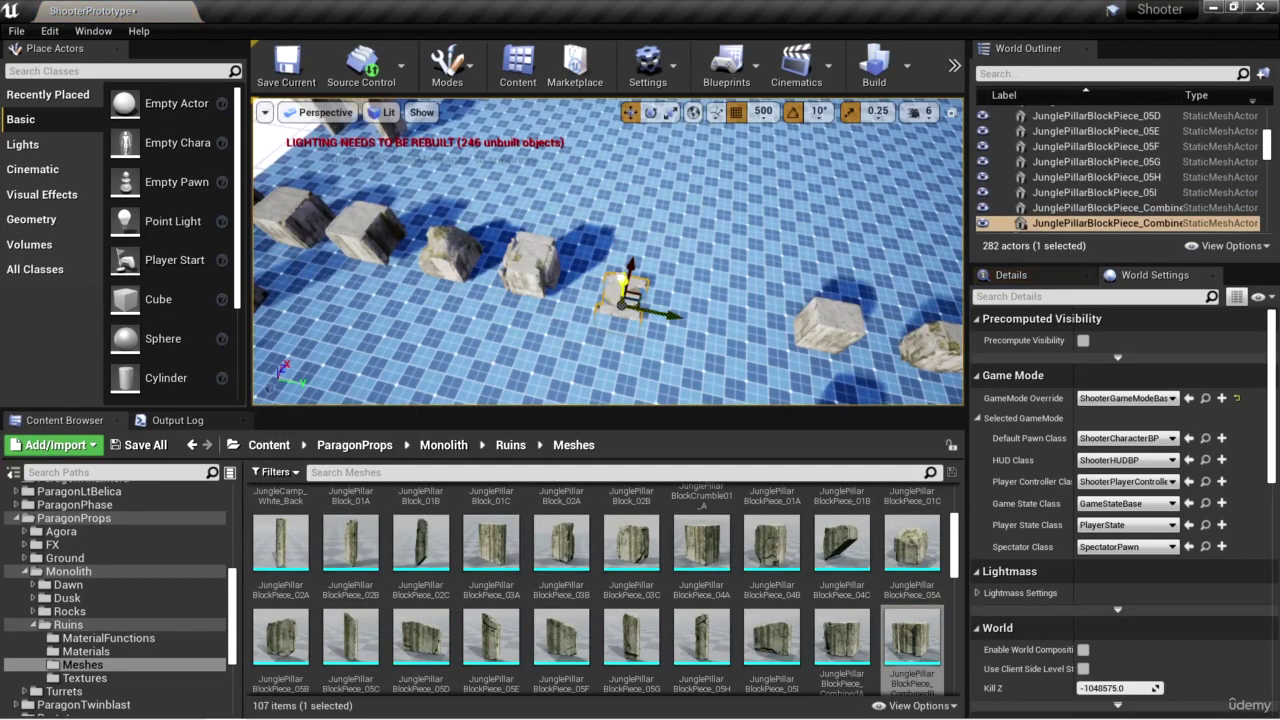
left_click_drag(628, 282, 658, 264)
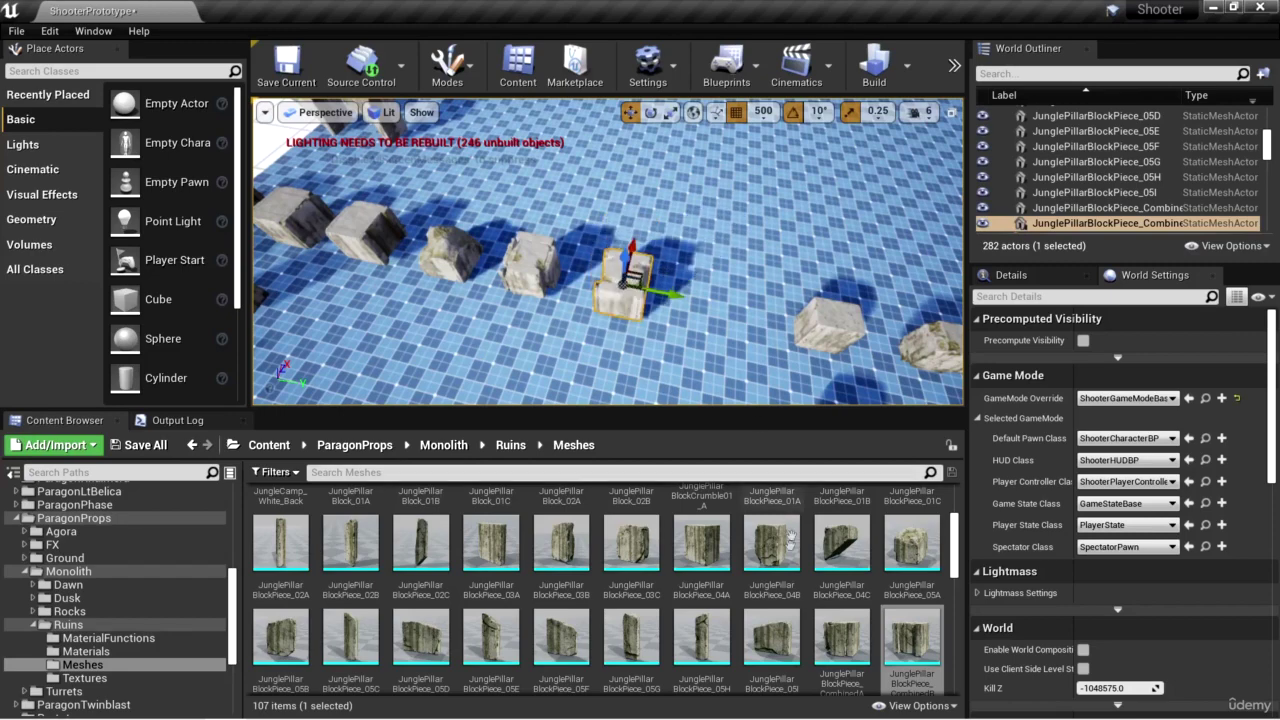
scroll(791, 540, "down", 3)
Step: Move JunglePillarBlockPiece_04A, 04B, 04C and 05A together further from the combined pieces to make room in their row
right_click_drag(402, 206, 402, 206)
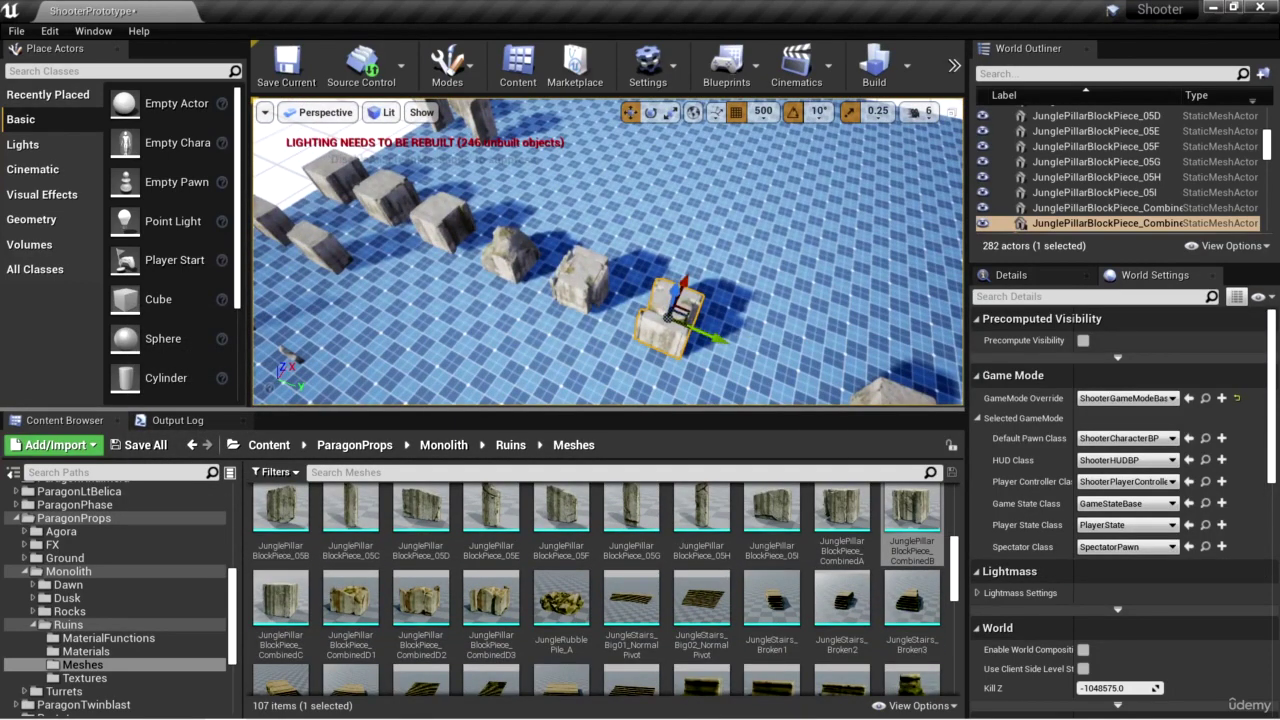
right_click_drag(688, 324, 688, 324)
left_click(688, 324)
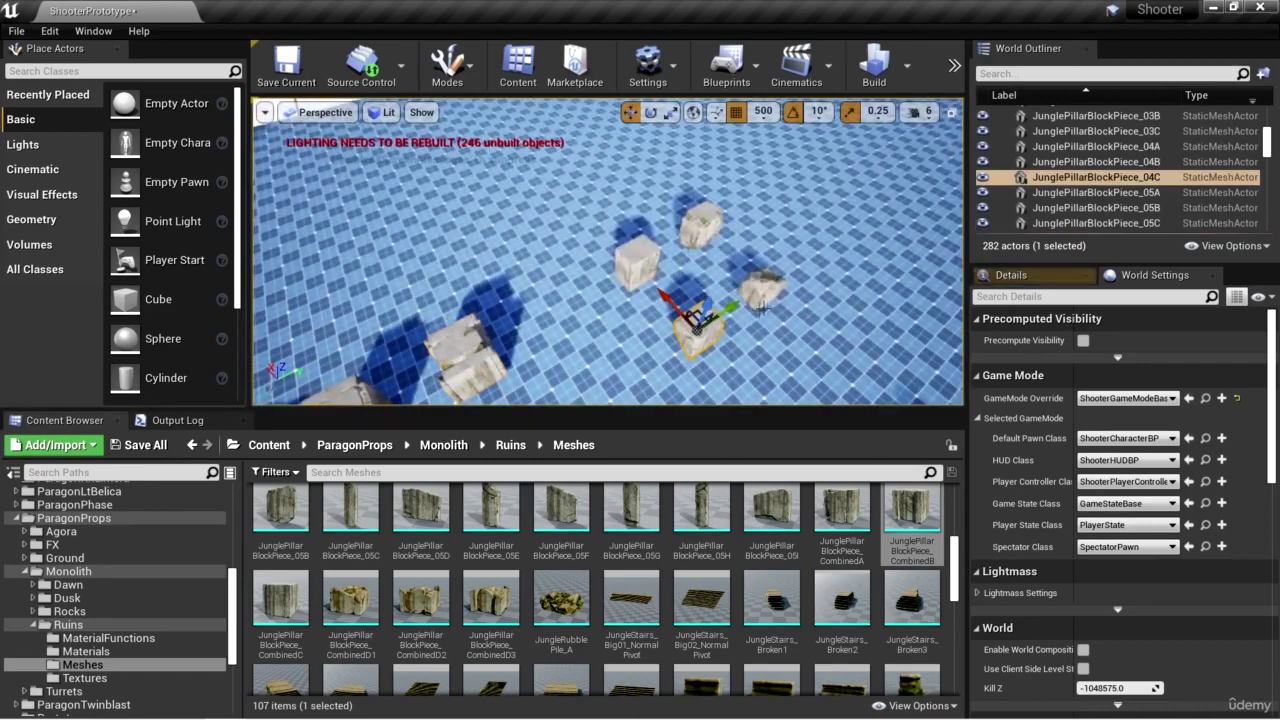
left_click(762, 290, "ctrl")
left_click(636, 262, "ctrl")
left_click(702, 226, "ctrl")
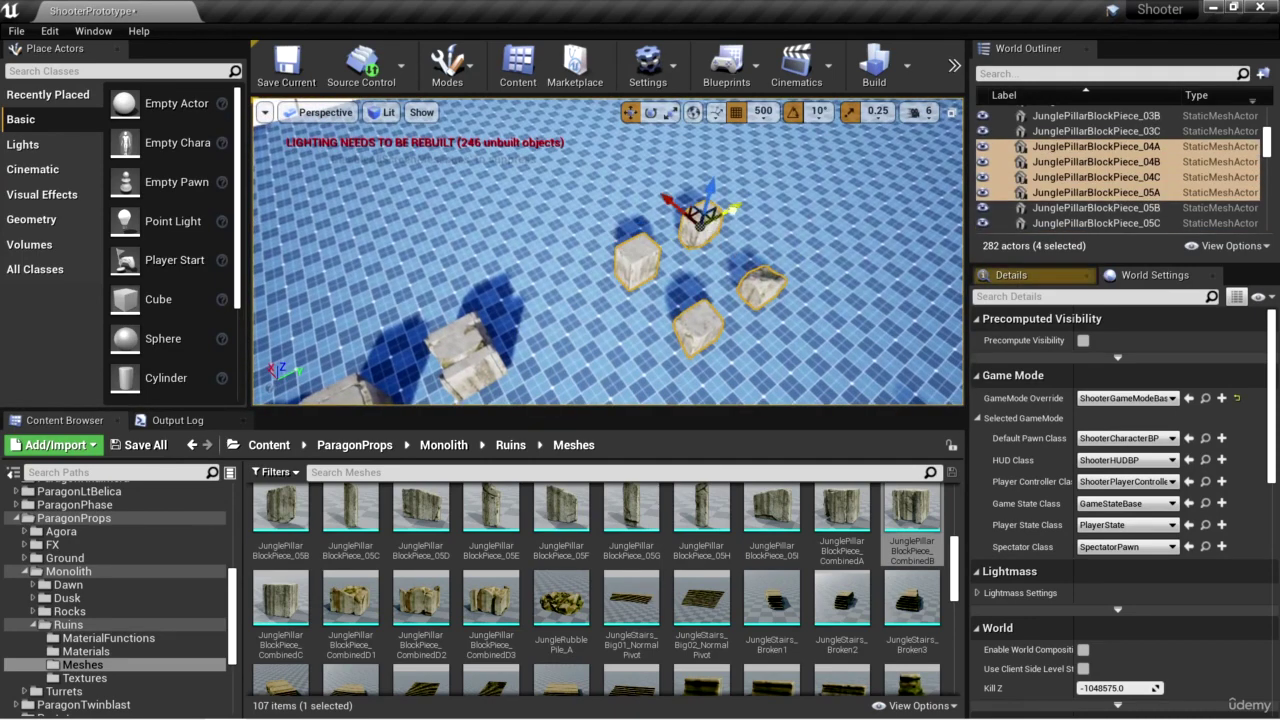
left_click_drag(702, 226, 800, 135)
right_click_drag(800, 135, 800, 135)
right_click_drag(751, 294, 751, 294)
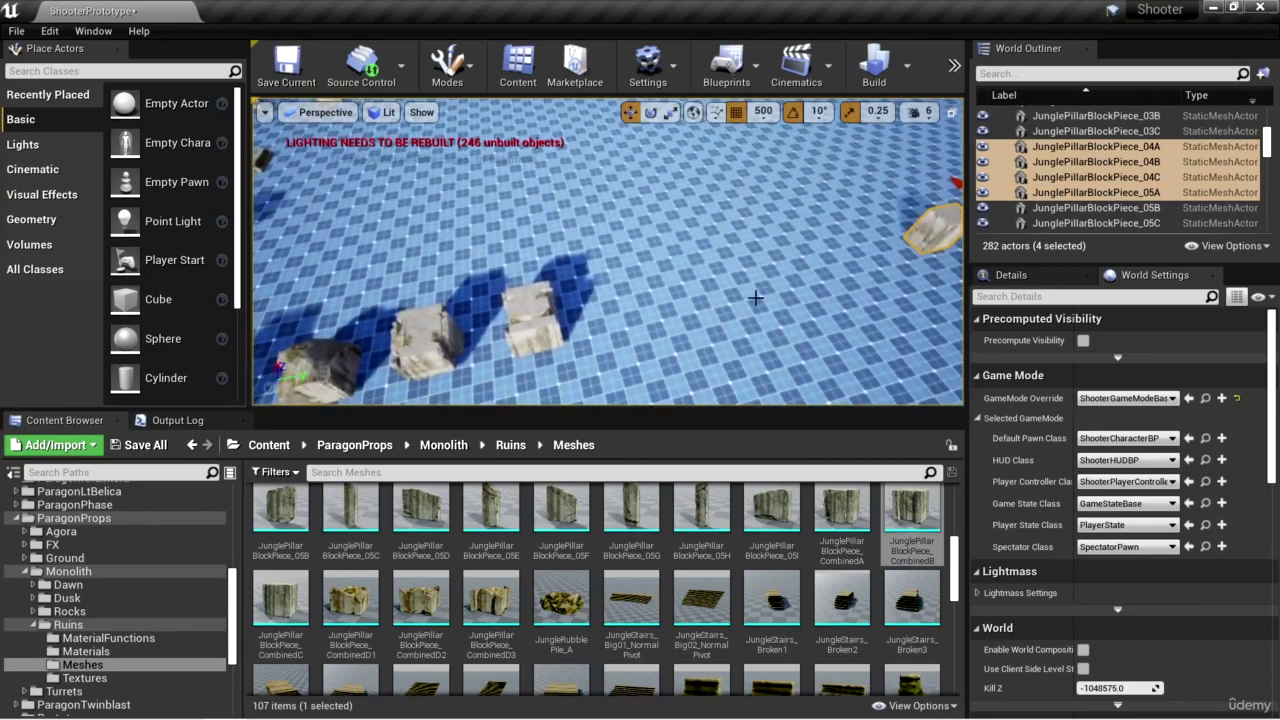
Step: Place JunglePillarBlockPiece_CombinedC, JunglePillarBlockPiece_CombinedD1 and JunglePillarBlockPiece_CombinedD2 in line after JunglePillarBlockPiece_CombinedB
left_click_drag(281, 600, 634, 262)
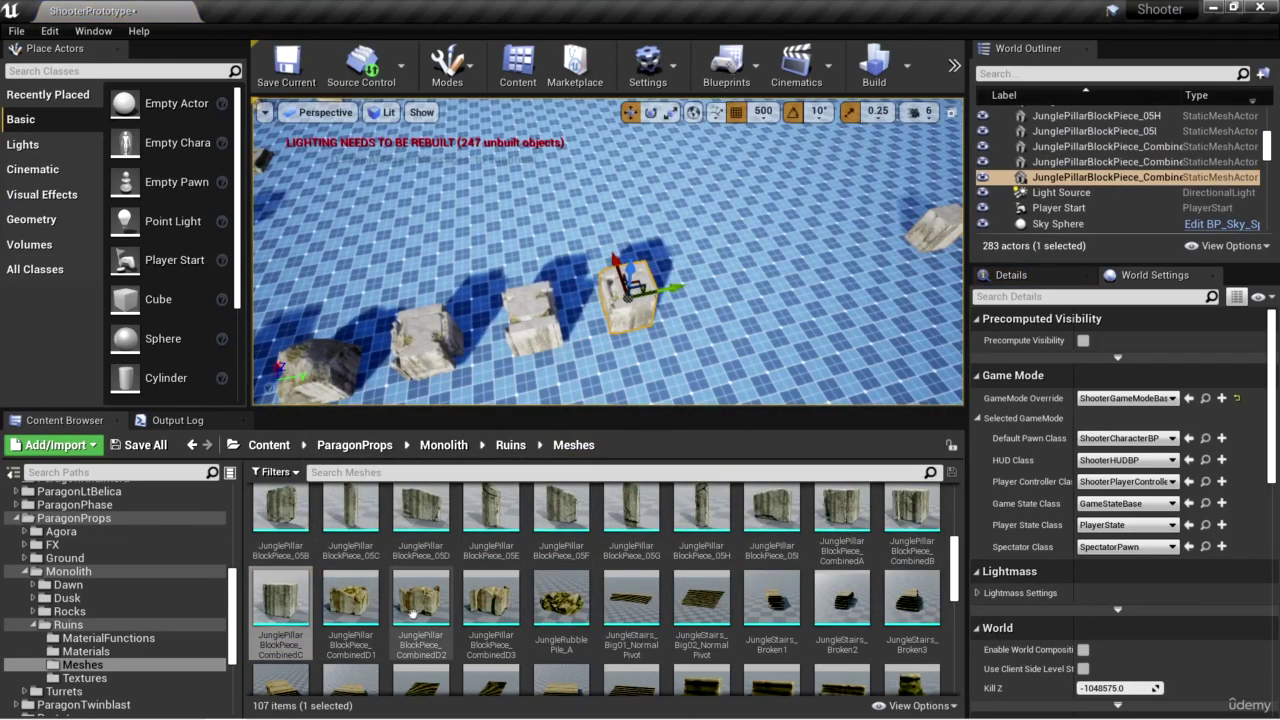
right_click_drag(634, 247, 634, 247)
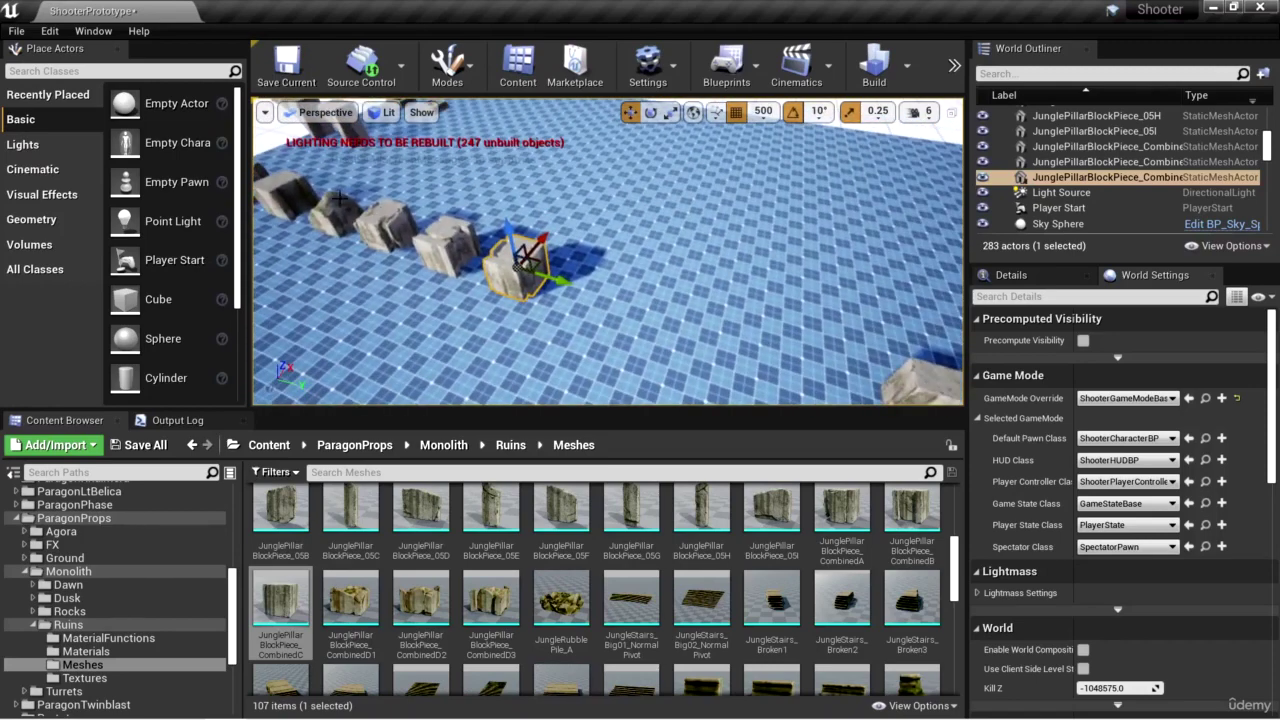
left_click_drag(625, 319, 600, 290)
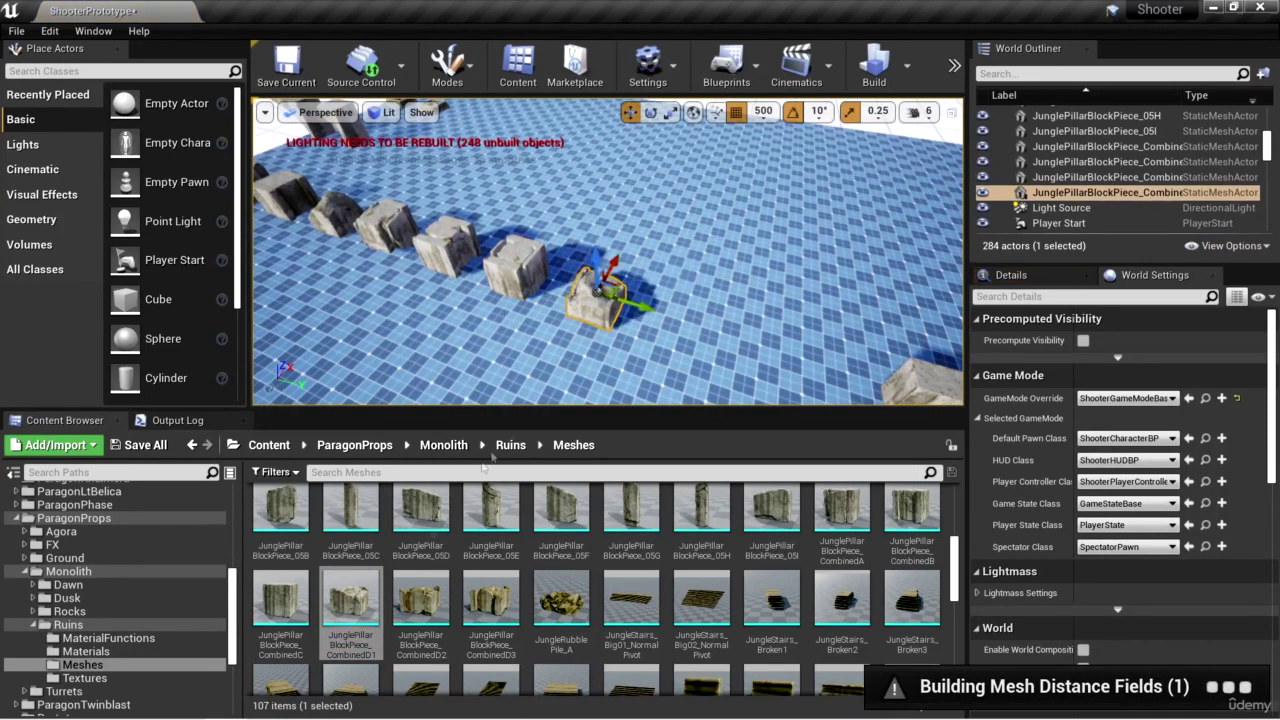
left_click_drag(421, 600, 690, 280)
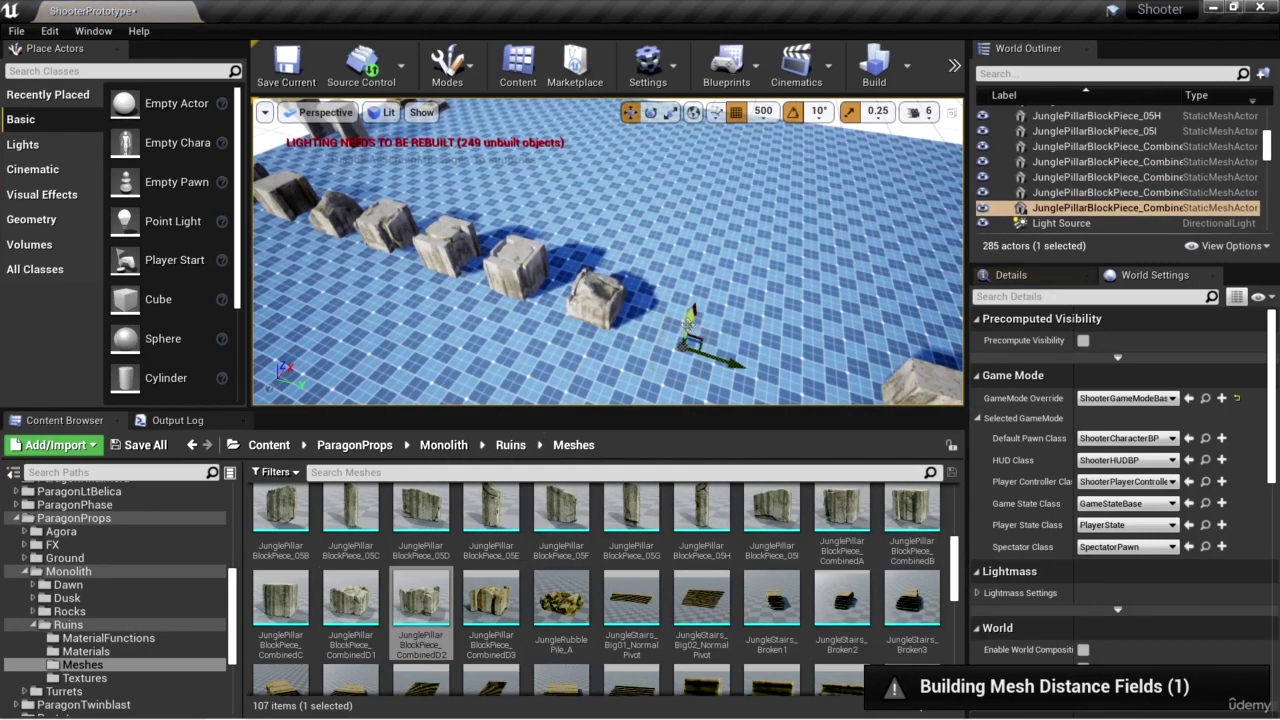
Step: Shift the group of three 04 block pieces and JunglePillarBlockPiece_05A away again to clear the floor past JunglePillarBlockPiece_CombinedD2
right_click_drag(700, 300, 772, 346)
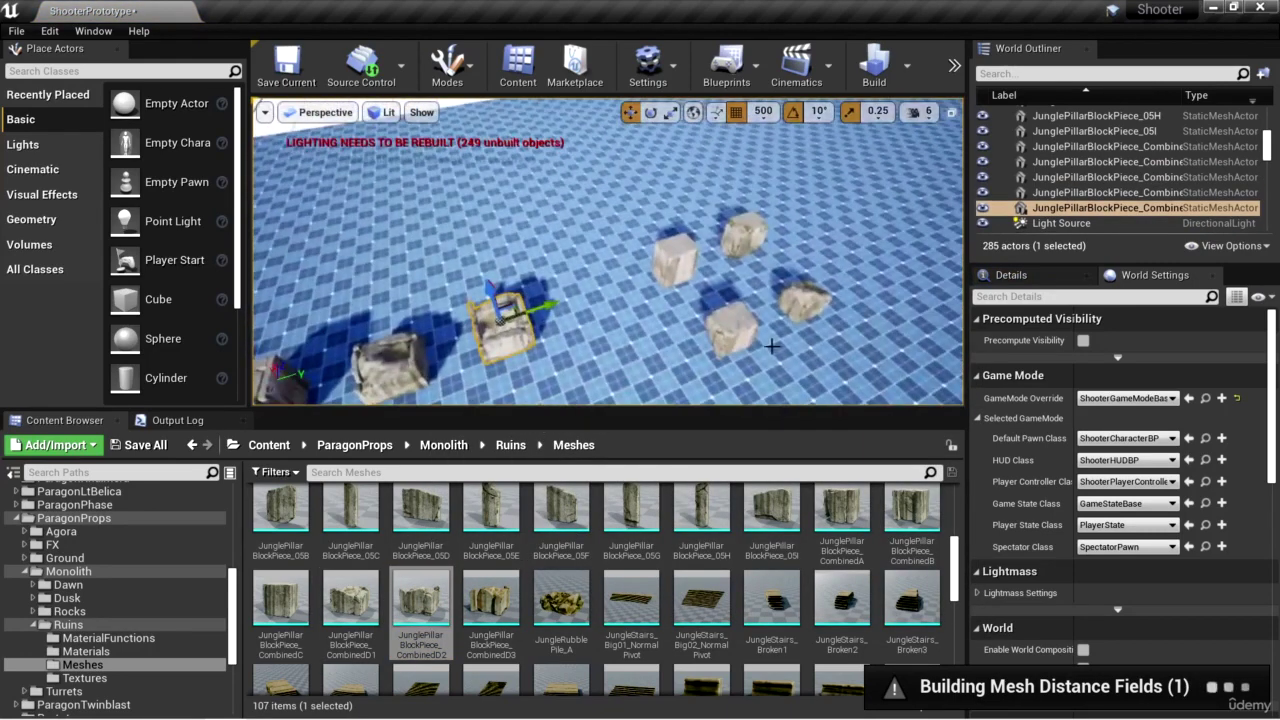
left_click(808, 316)
left_click(735, 325, "ctrl")
left_click(684, 260, "ctrl")
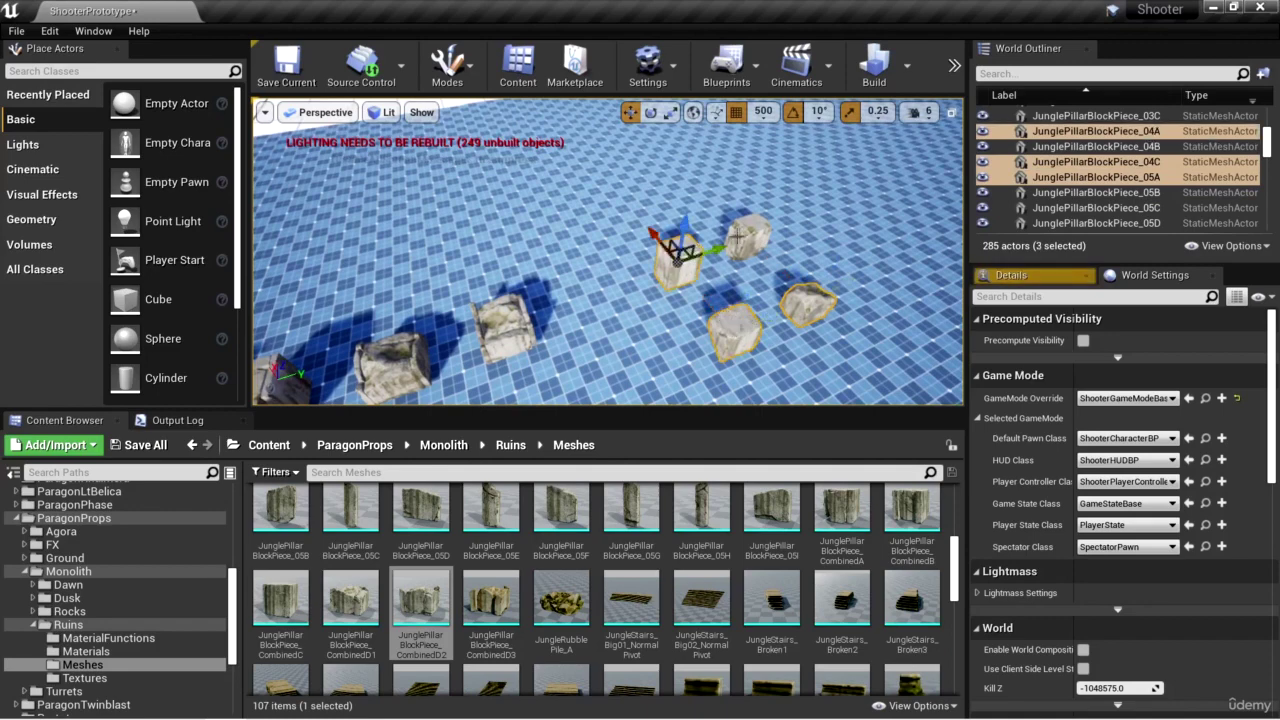
left_click(742, 236, "ctrl")
right_click_drag(740, 240, 640, 250)
Step: Place JunglePillarBlockPiece_CombinedD3 beside JunglePillarBlockPiece_CombinedD2 at the end of the row and drop it to the floor
left_click(491, 603)
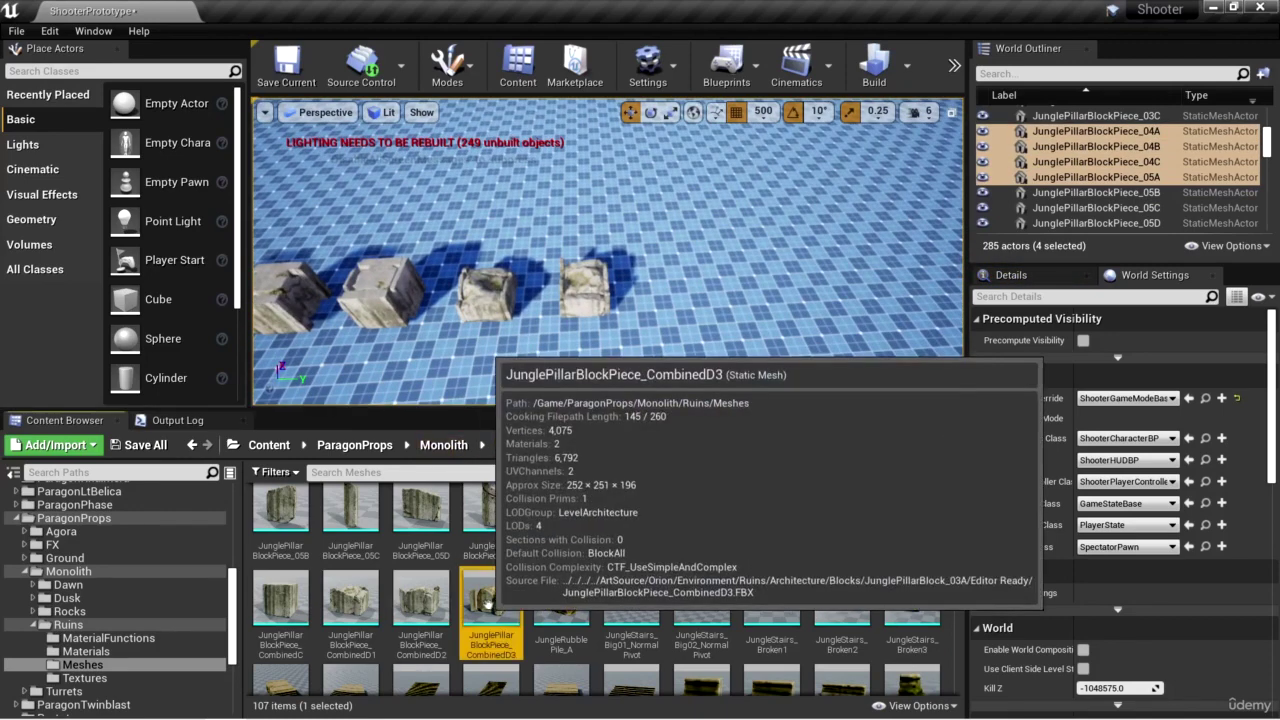
left_click_drag(491, 603, 690, 240)
key("End")
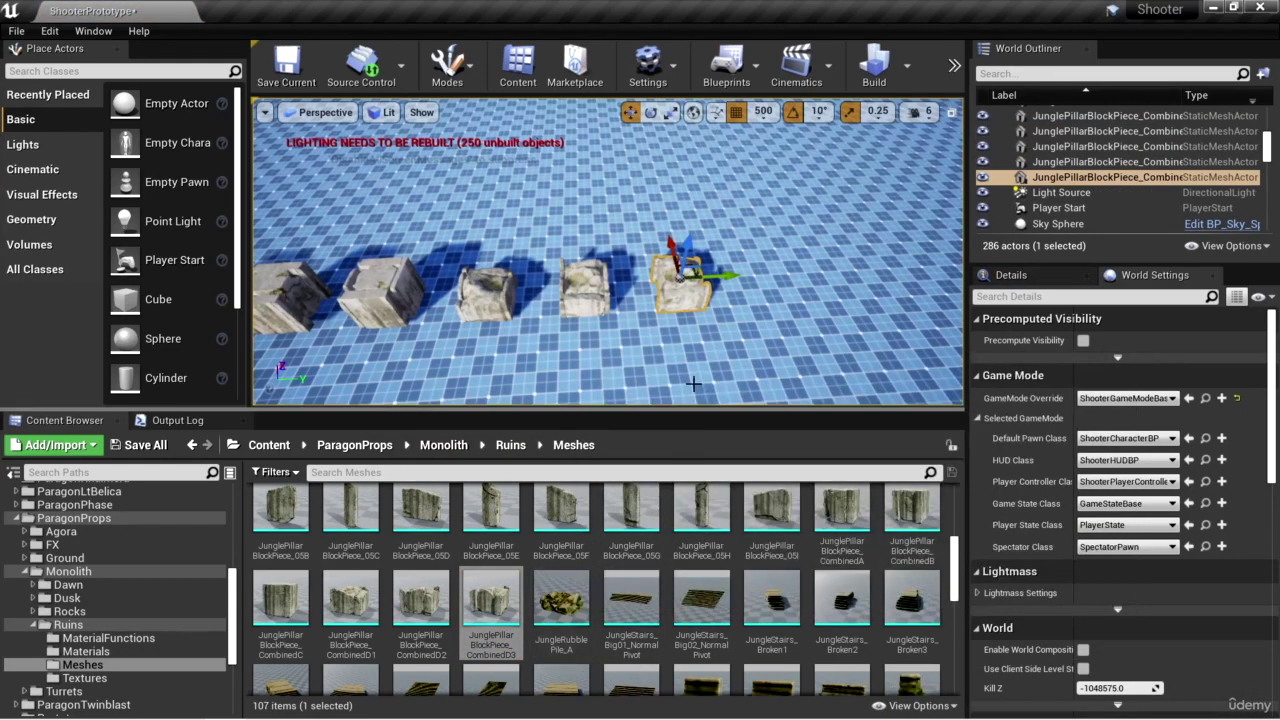
Step: Place JungleRubblePile_A on the open floor past the JunglePillarBlockPiece_Combined row and raise it above the platform surface
left_click_drag(569, 618, 826, 258)
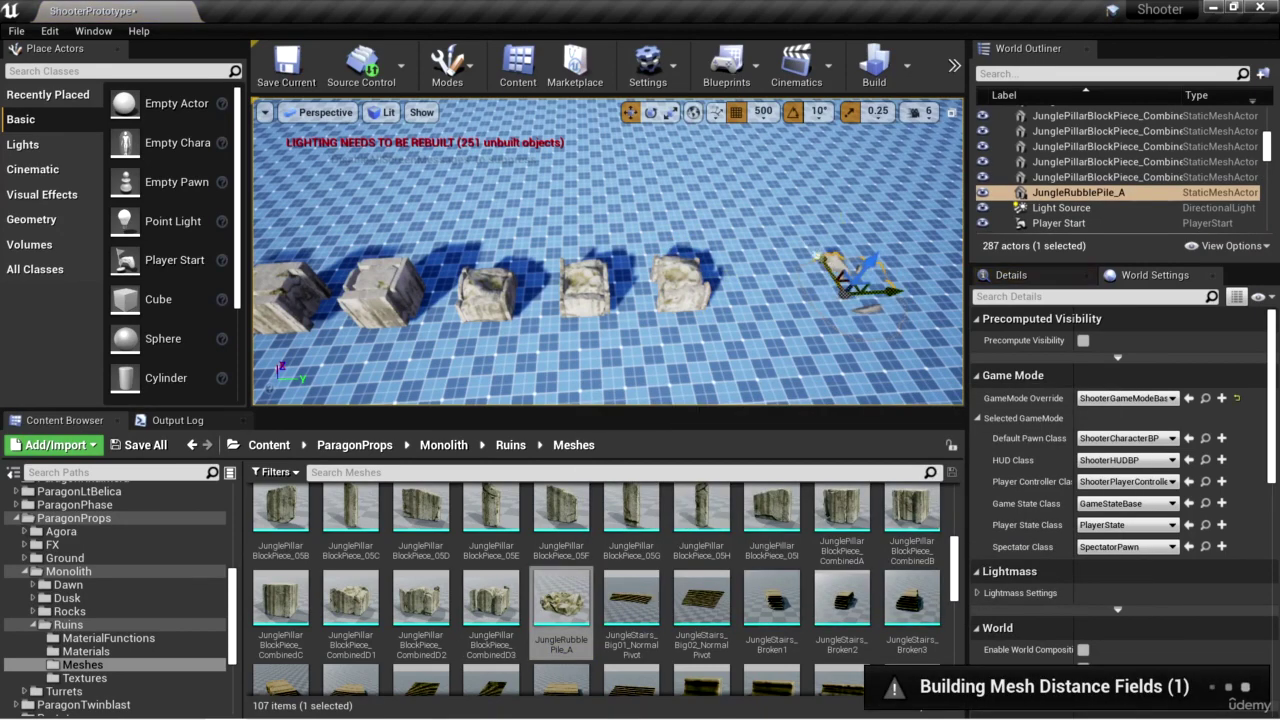
left_click_drag(825, 172, 826, 147)
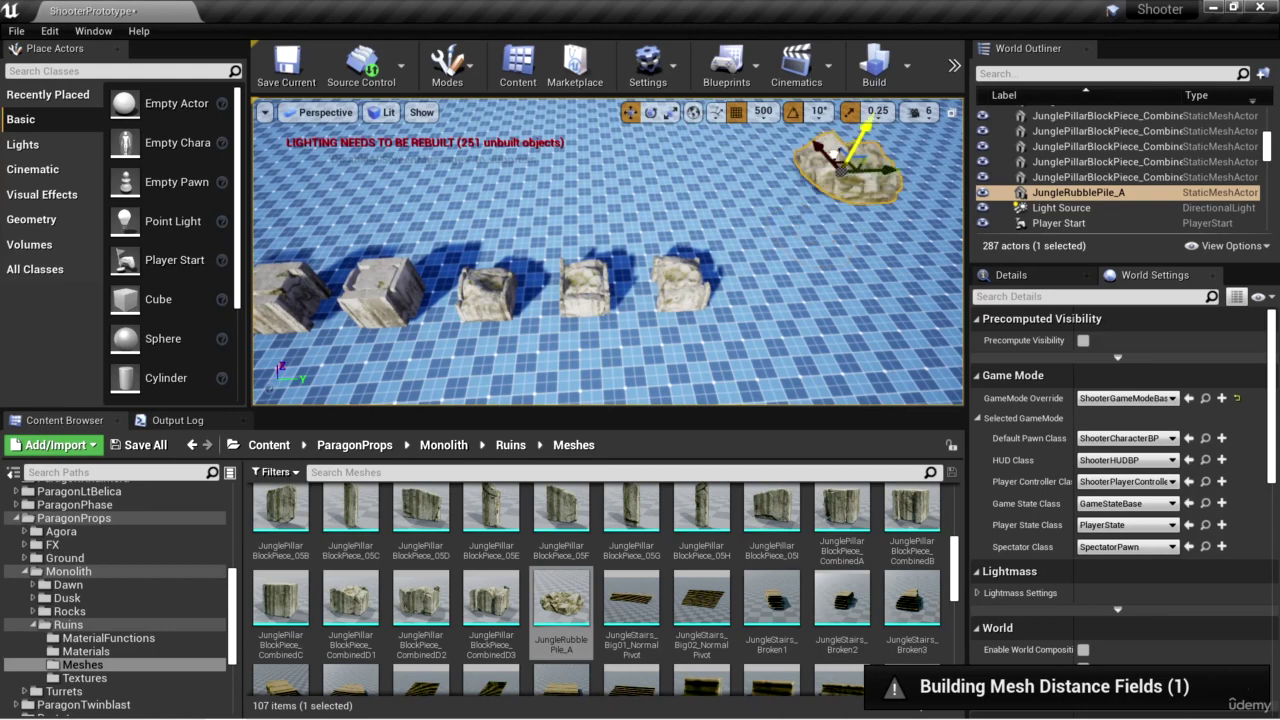
key("Delete")
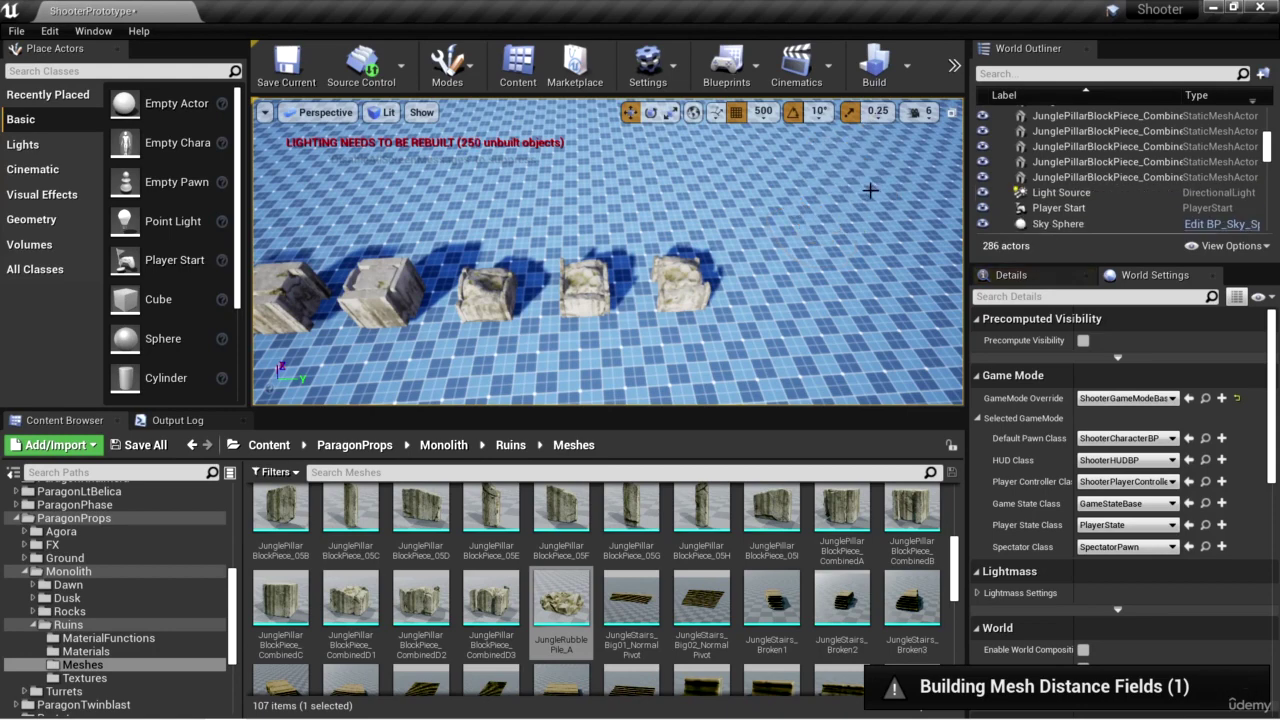
key("ctrl+z")
key("f")
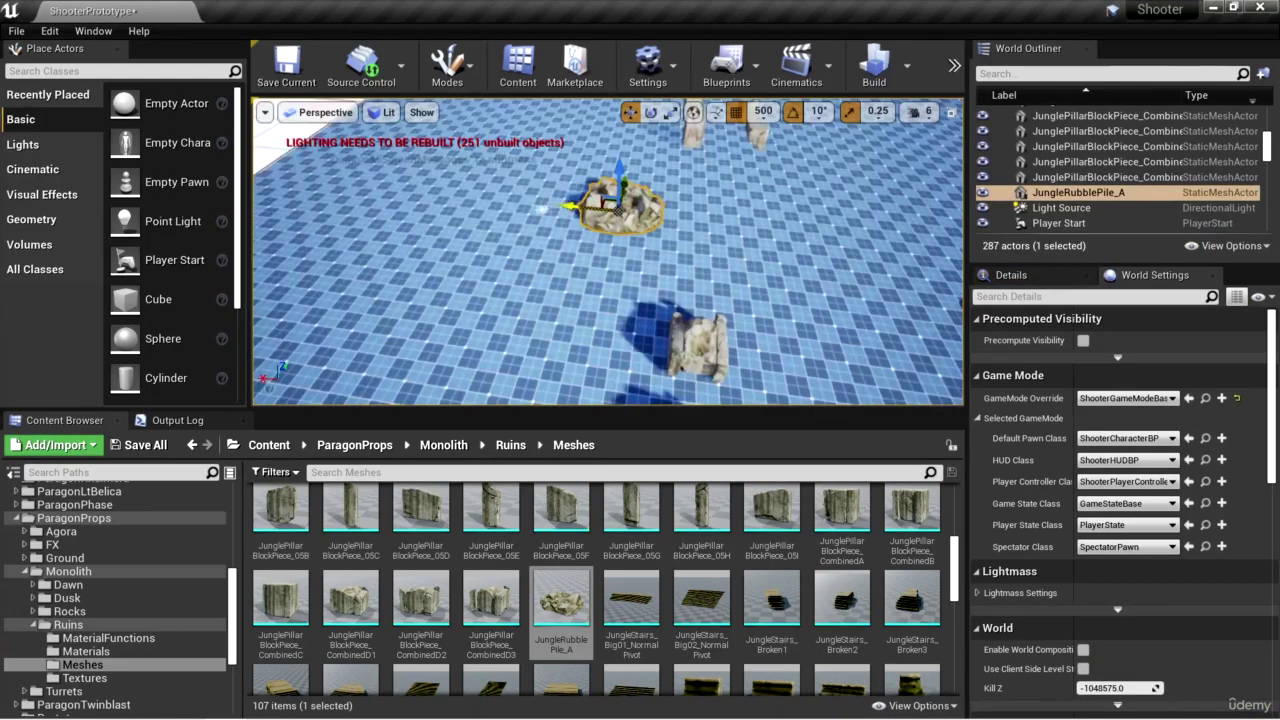
right_click_drag(608, 250, 714, 296)
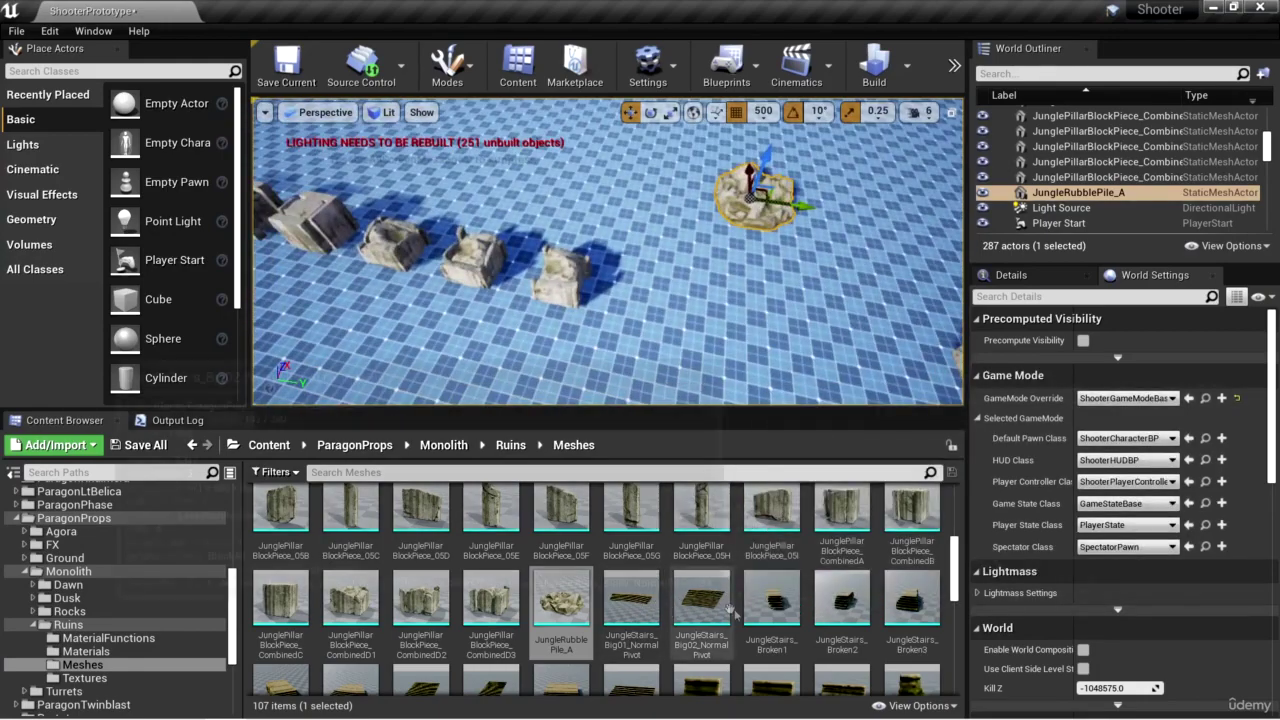
Step: Place JungleStairs_Big01_NormalPivot and JungleStairs_Big02_NormalPivot side by side near the platform edge by the large ruin pieces, lifting the first off the floor
scroll(682, 610, "down", 1)
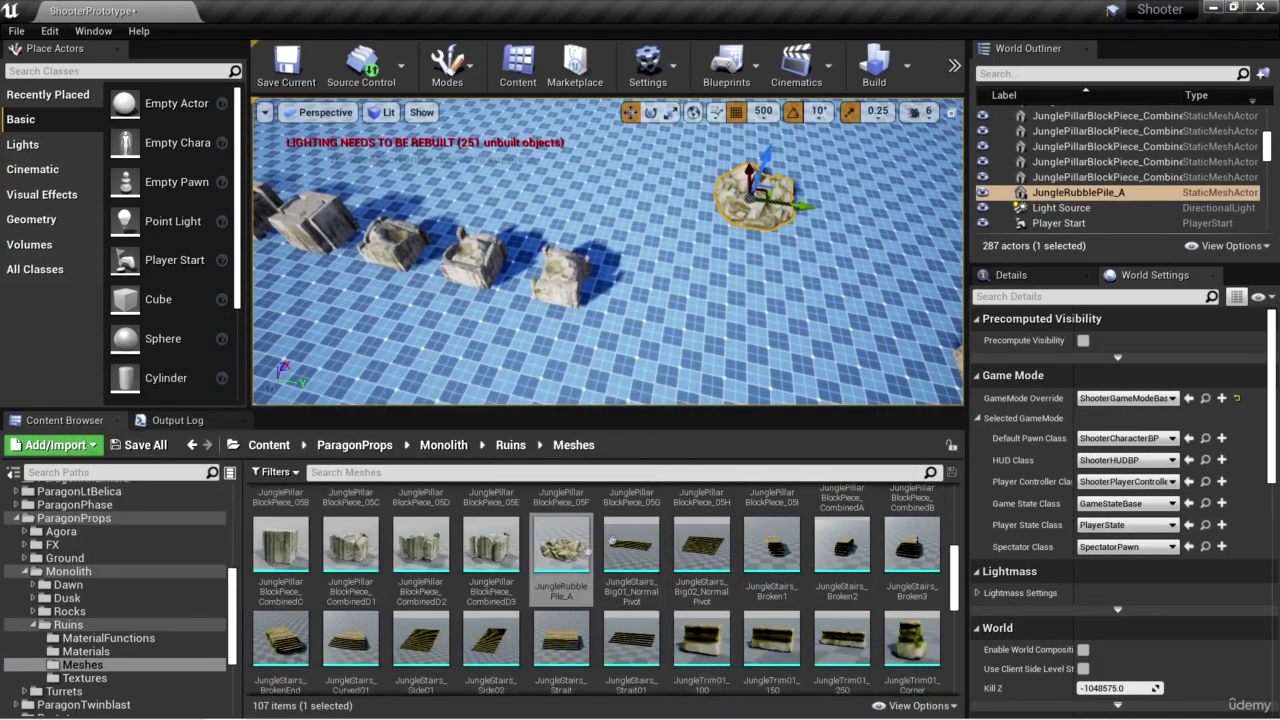
right_click_drag(600, 300, 697, 425)
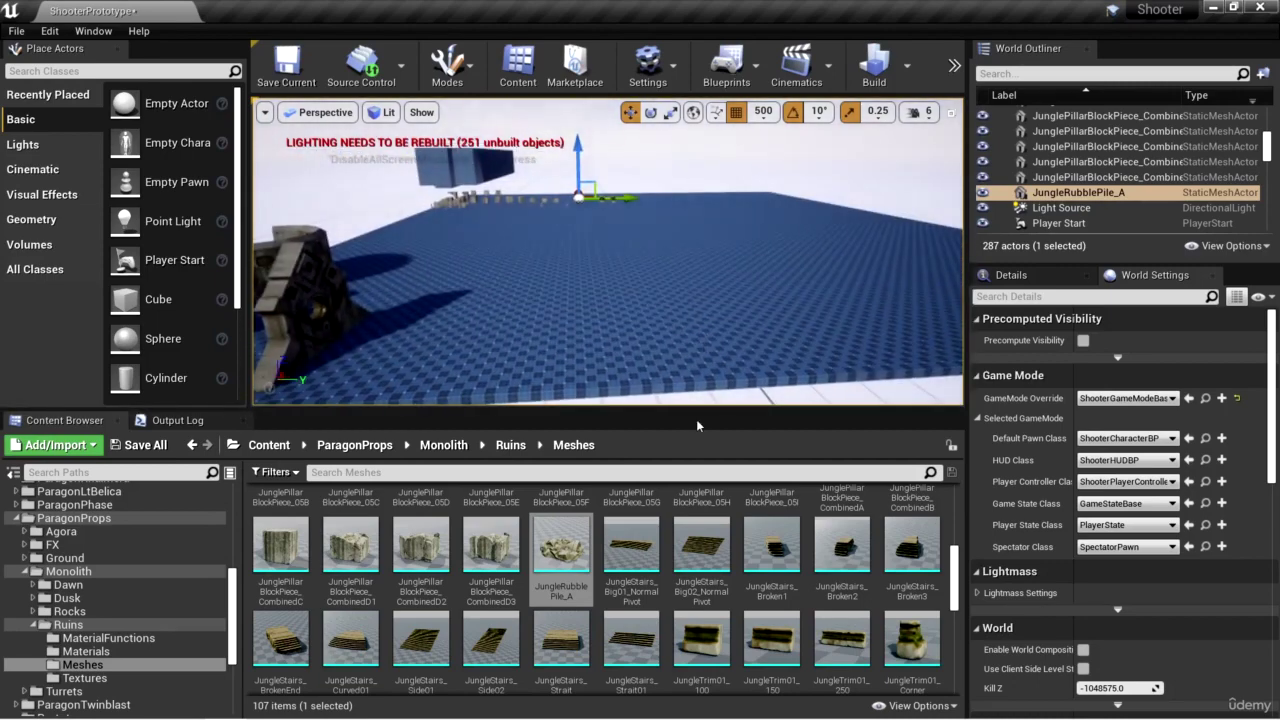
left_click_drag(648, 566, 572, 272)
scroll(568, 278, "up", 2)
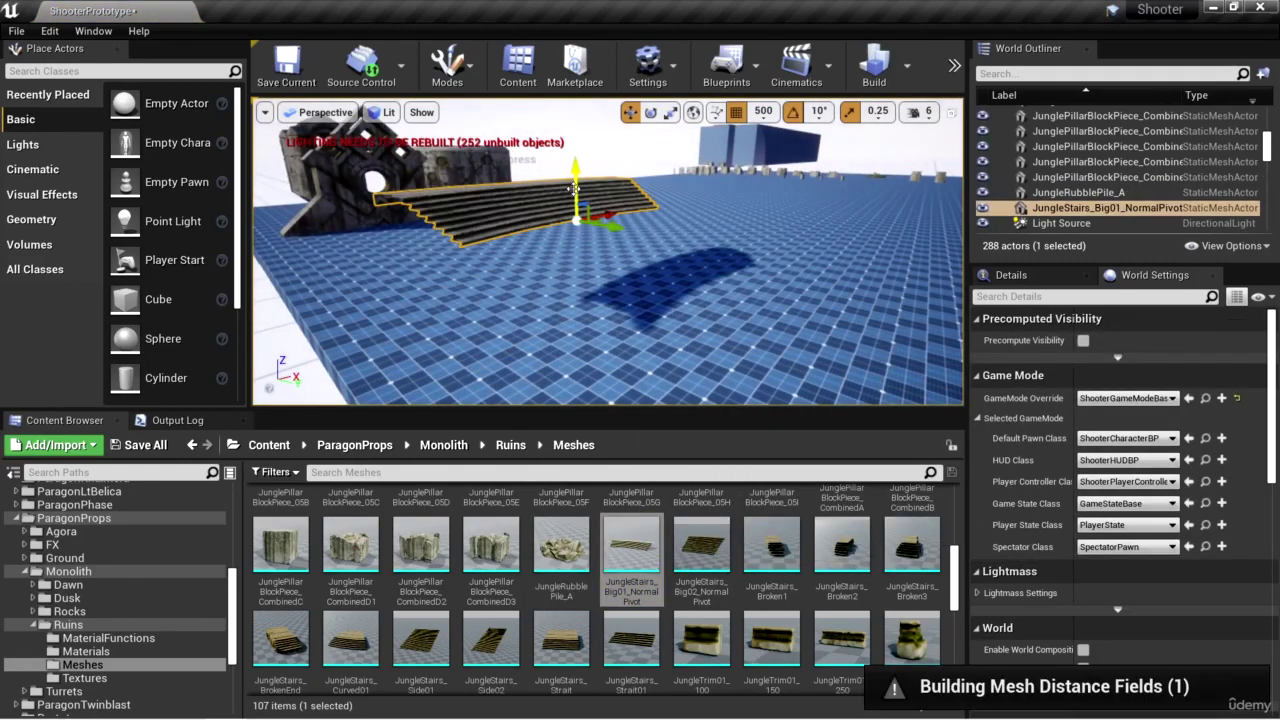
right_click_drag(703, 349, 740, 349)
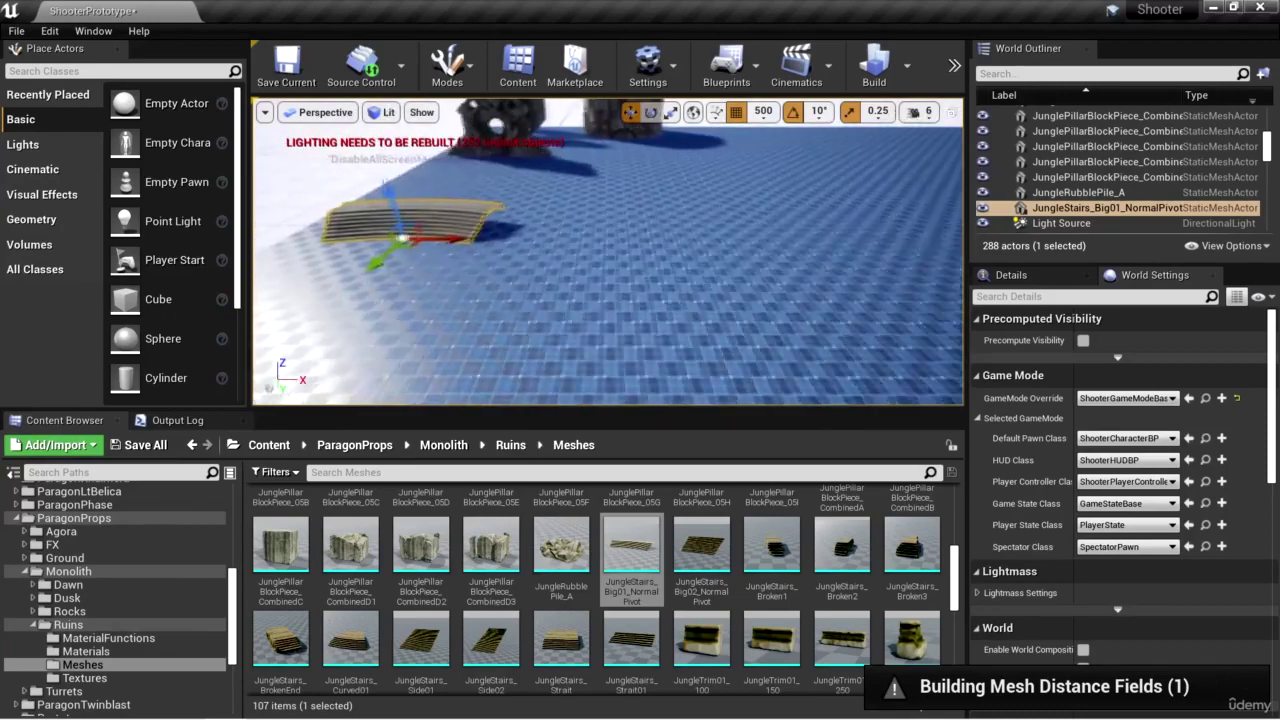
right_click_drag(740, 349, 704, 352)
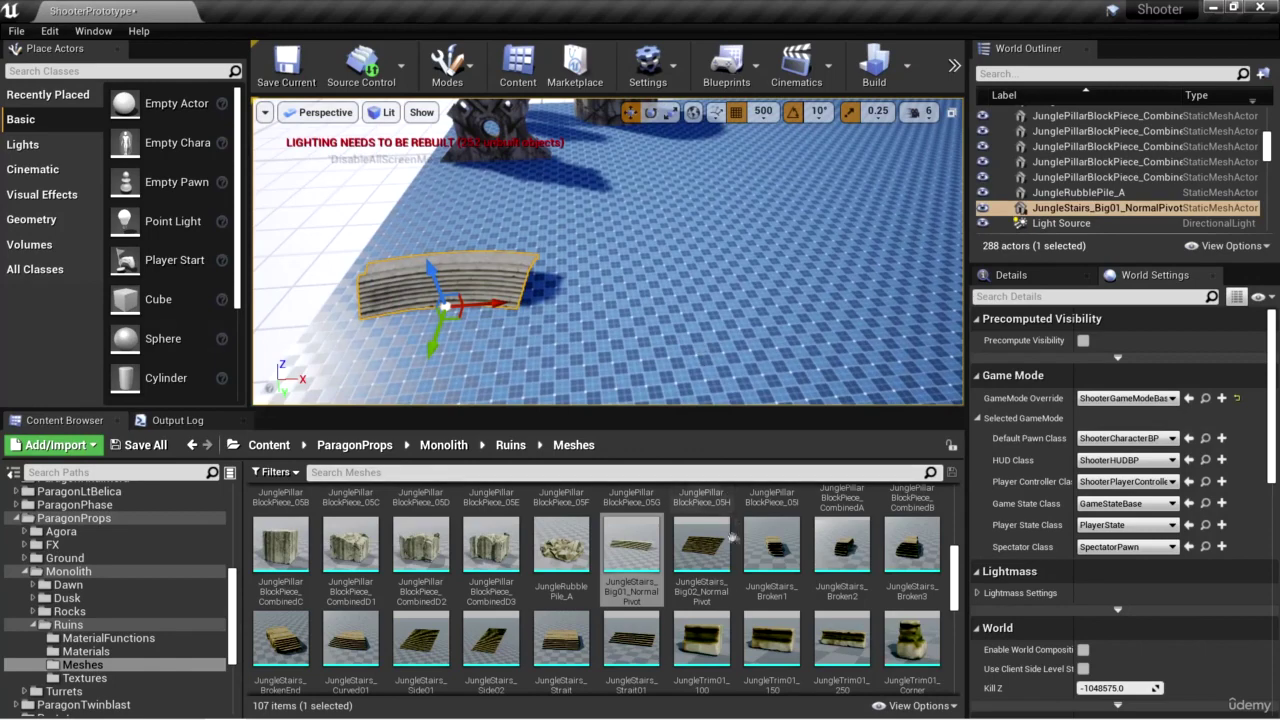
left_click_drag(732, 538, 690, 262)
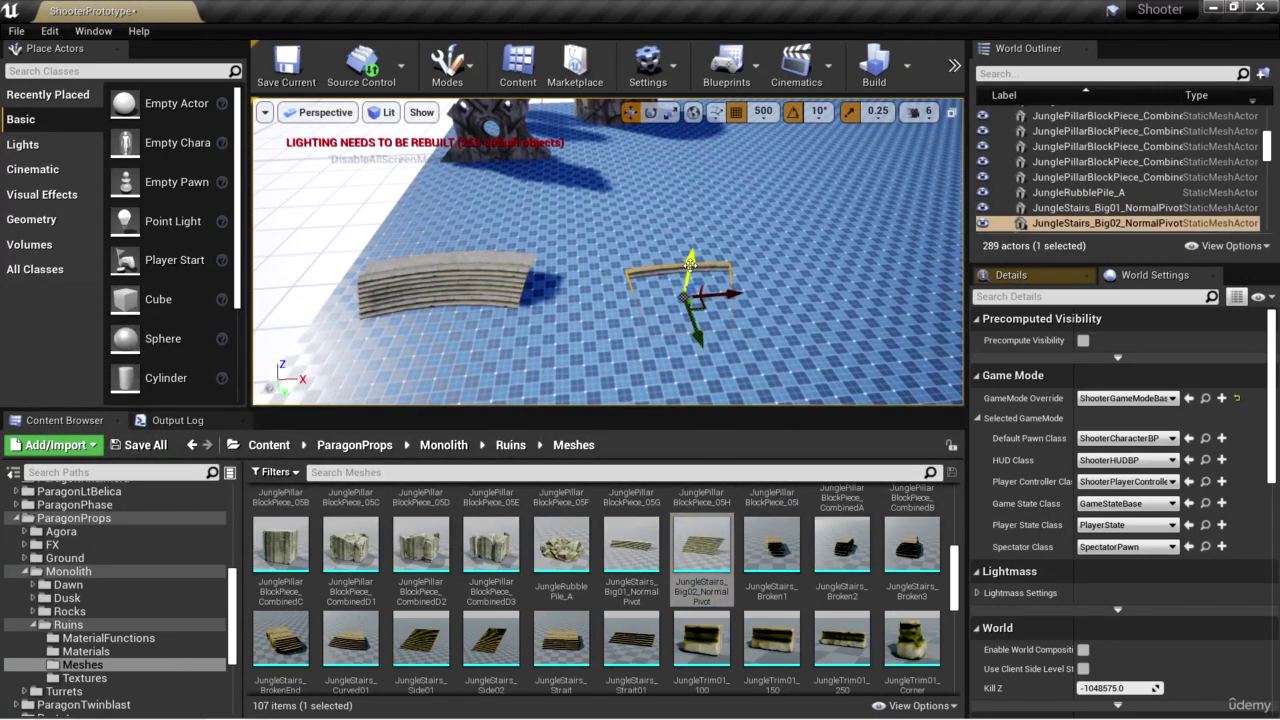
Step: Place JungleStairs_Broken1, JungleStairs_Broken2 and JungleStairs_Broken3 on the open floor beside the big stair pieces
right_click_drag(700, 370, 748, 364)
left_click_drag(772, 545, 686, 300)
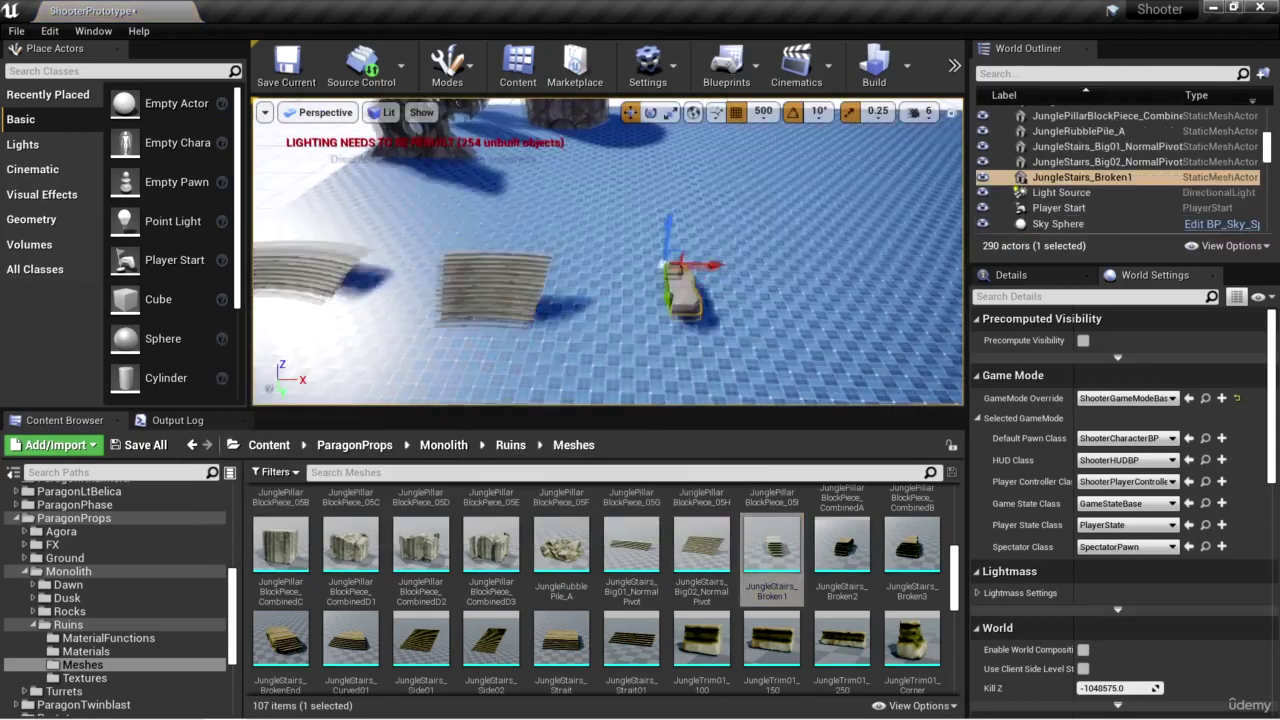
right_click_drag(686, 300, 708, 290)
left_click_drag(842, 545, 643, 297)
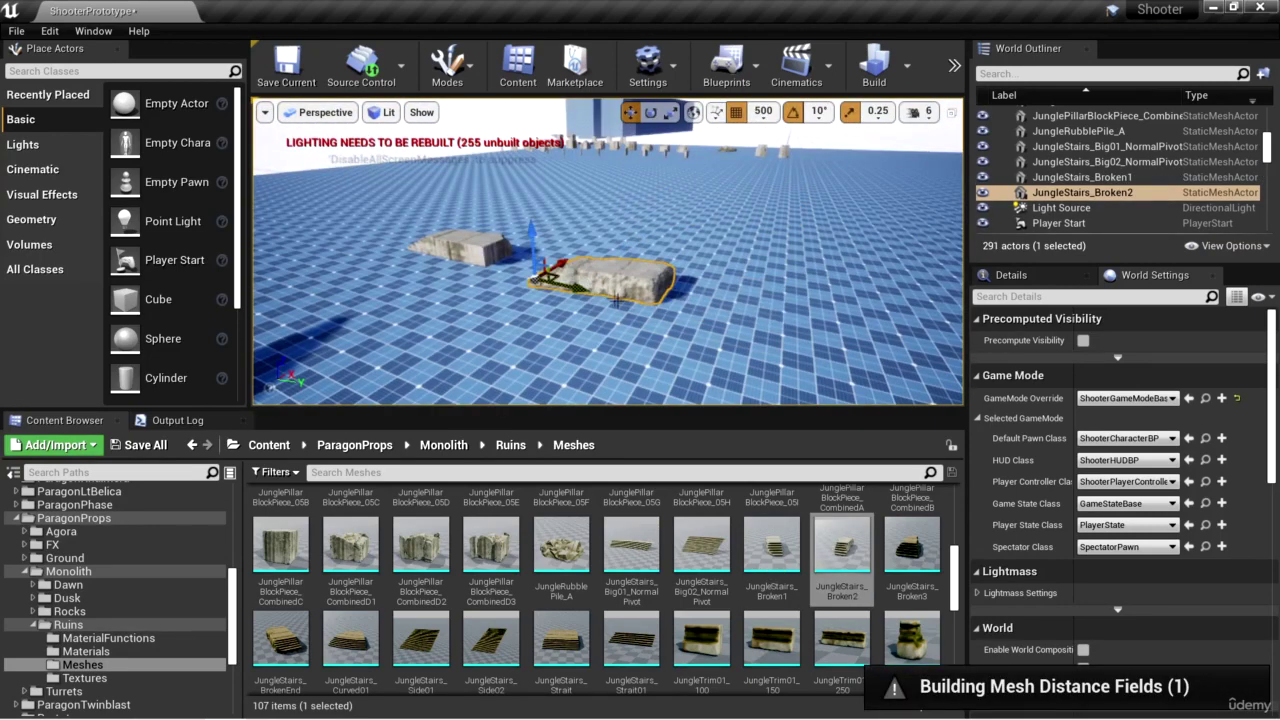
right_click_drag(617, 298, 587, 258)
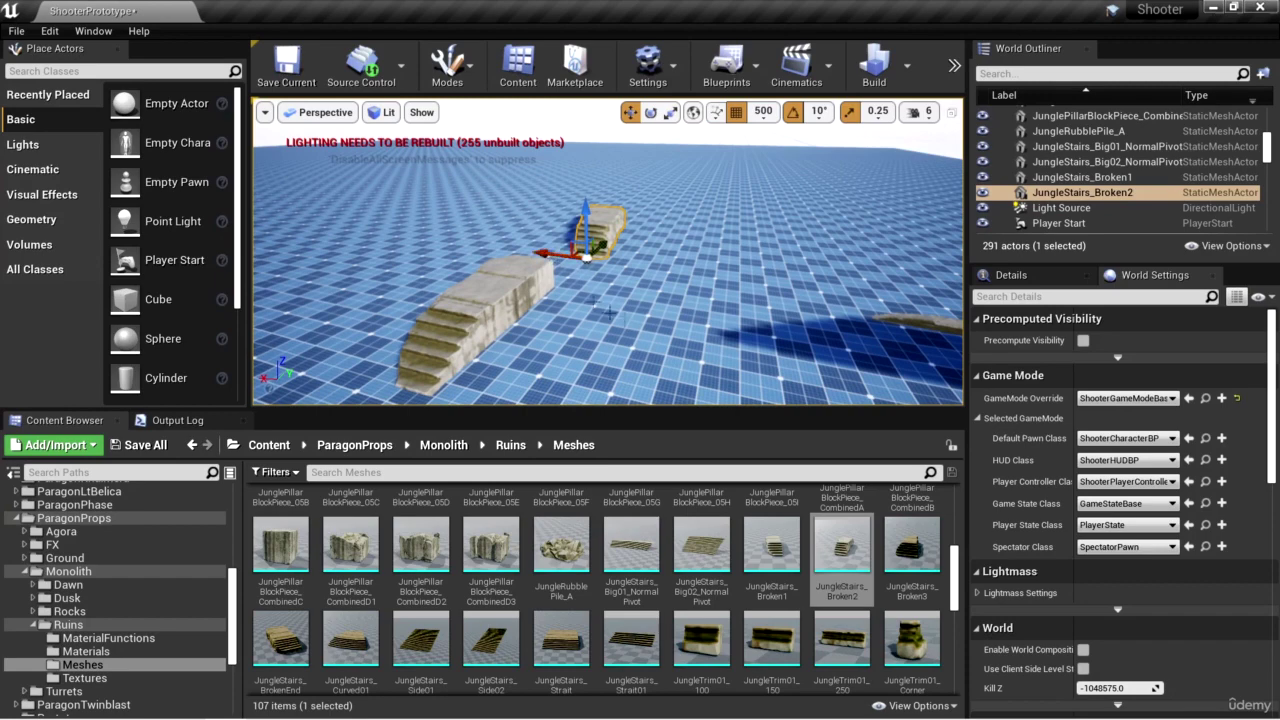
left_click_drag(912, 545, 400, 335)
right_click_drag(688, 325, 688, 325)
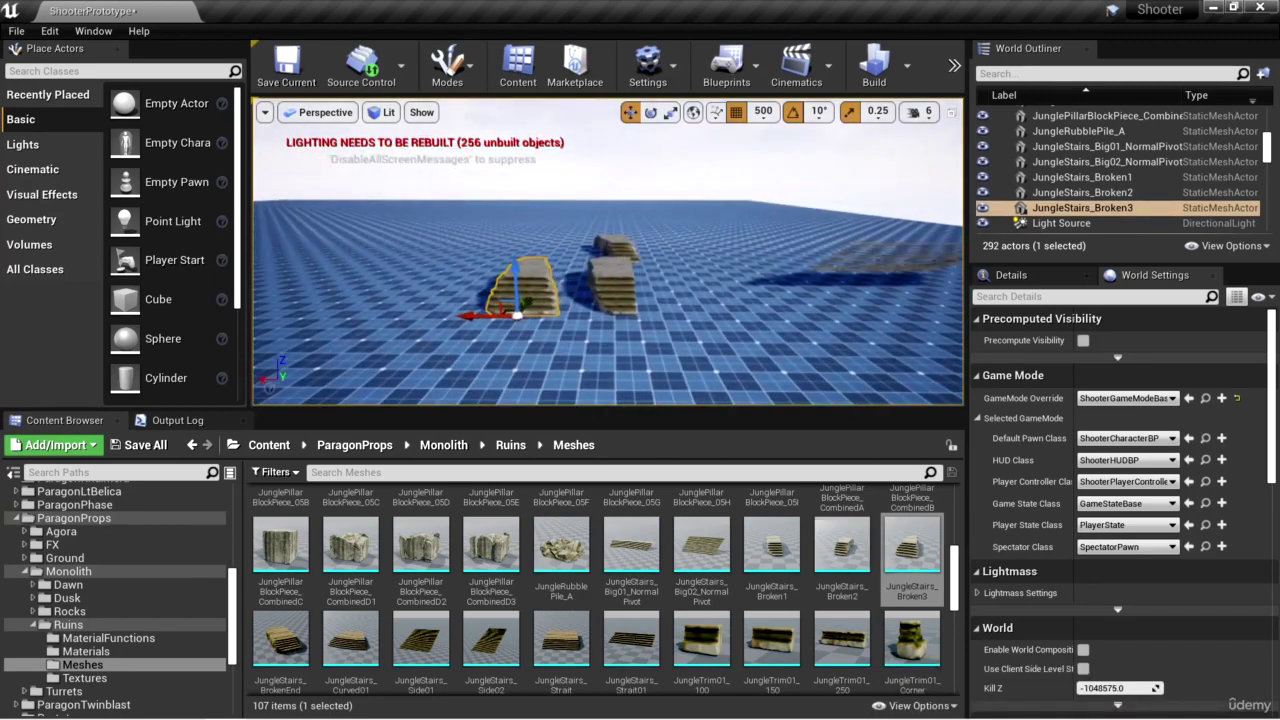
Step: Move JungleStairs_Broken2 into line with the other two broken stair pieces
double_click(1082, 192)
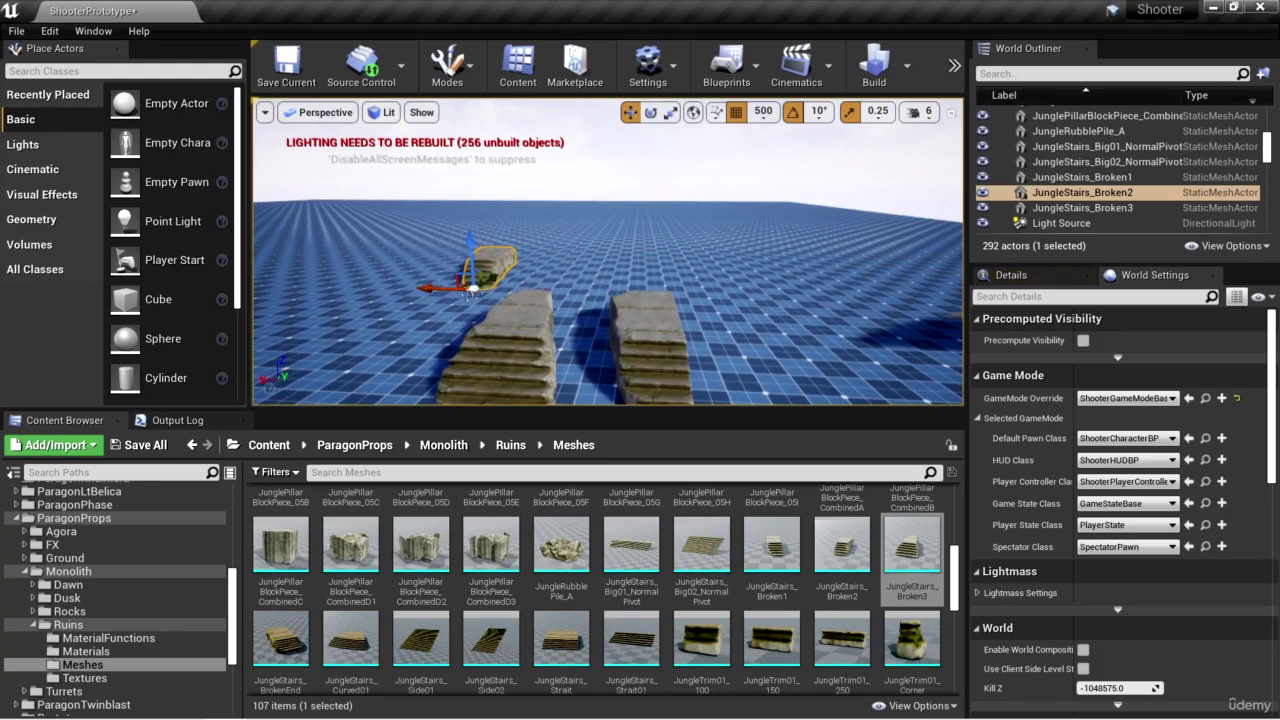
right_click_drag(686, 324, 686, 324)
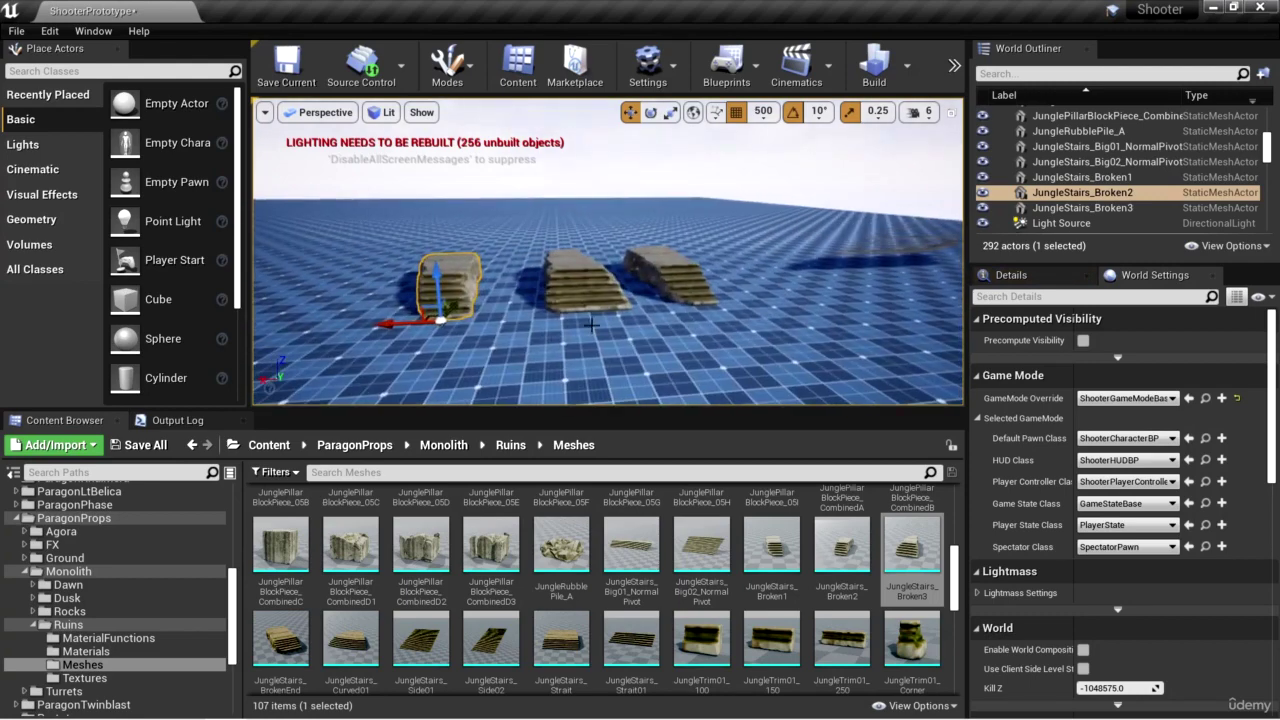
right_click_drag(591, 325, 605, 322)
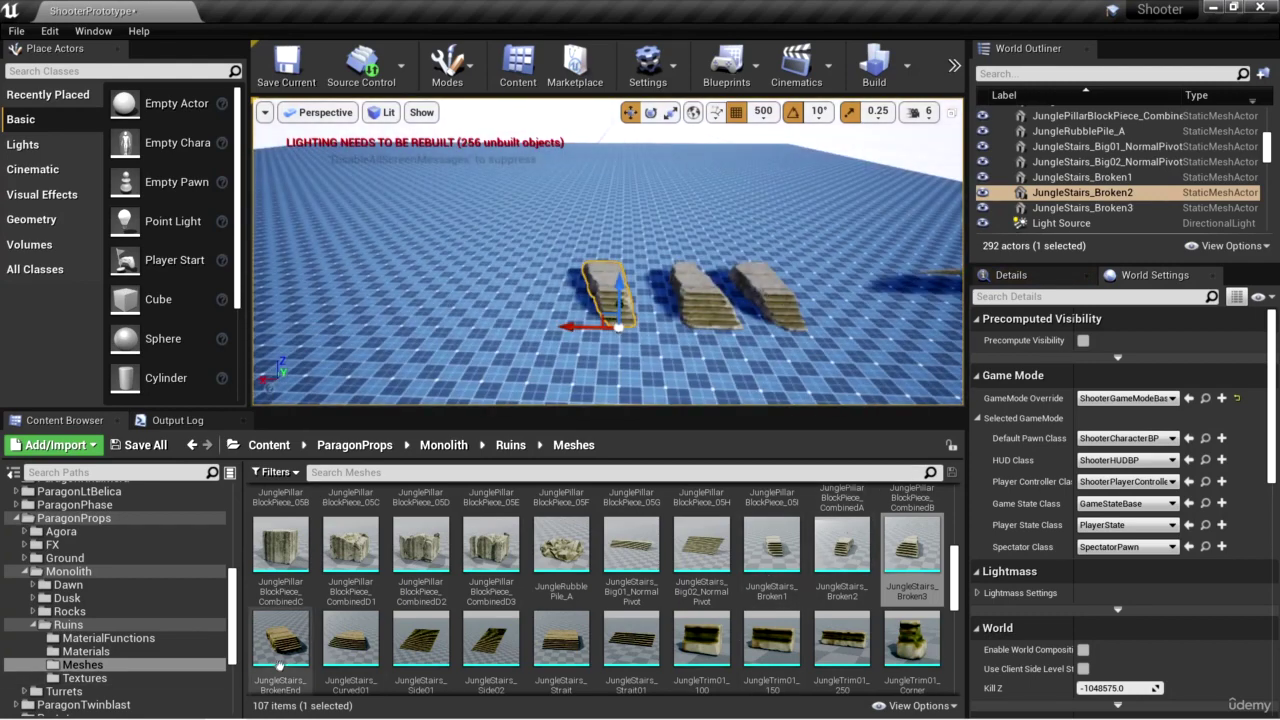
Step: Place JungleStairs_BrokenEnd by the three broken stairs and set JungleStairs_Curved01 near the platform edge by the big stairs
left_click_drag(279, 662, 485, 302)
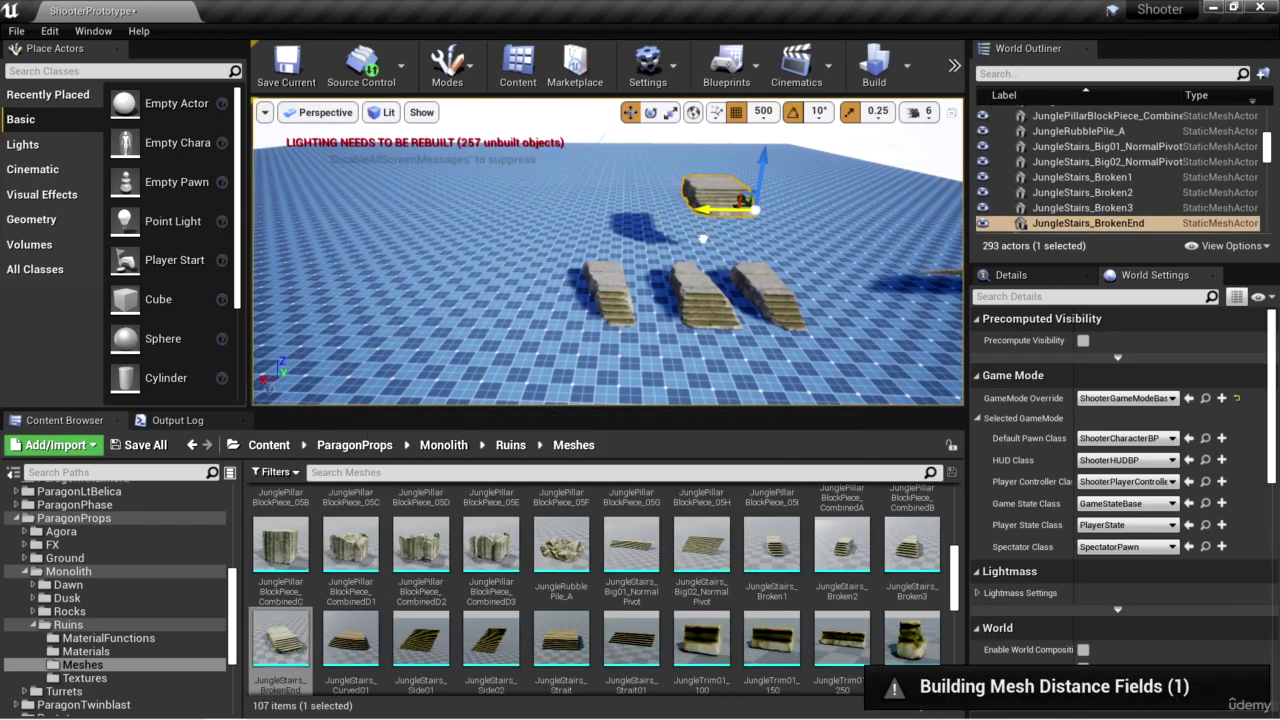
left_click_drag(350, 640, 535, 240)
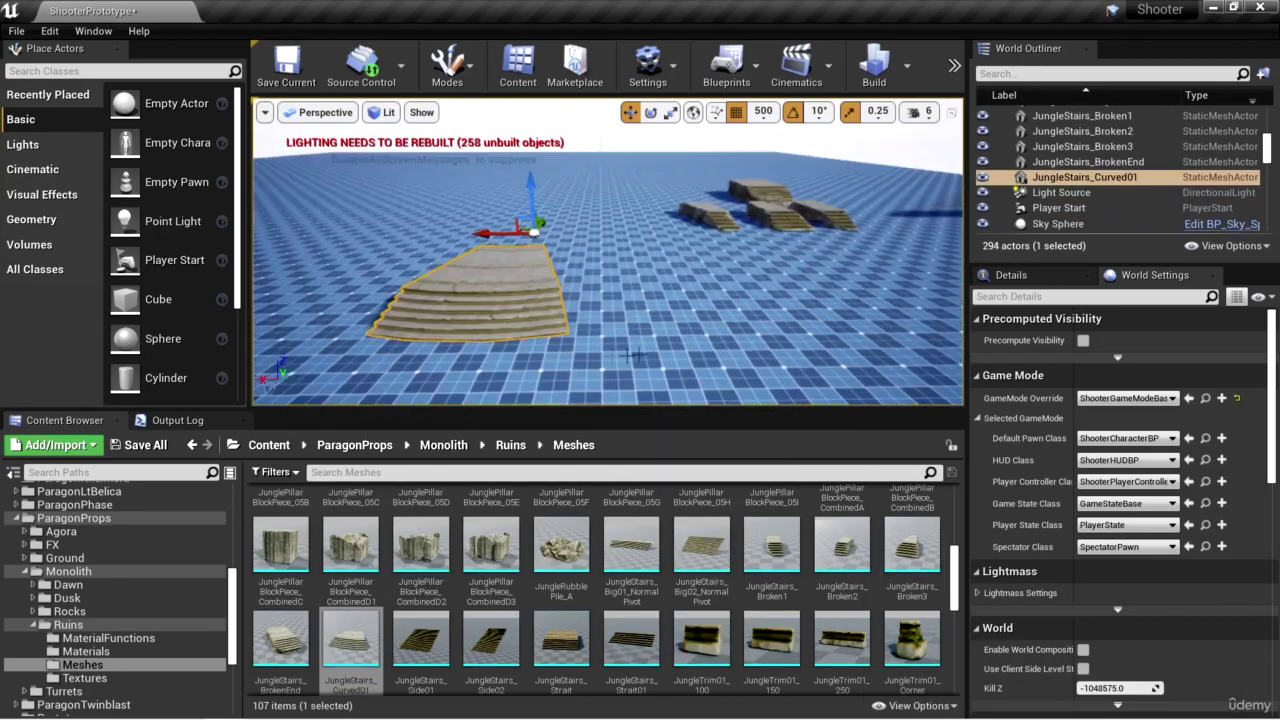
right_click_drag(645, 305, 491, 299)
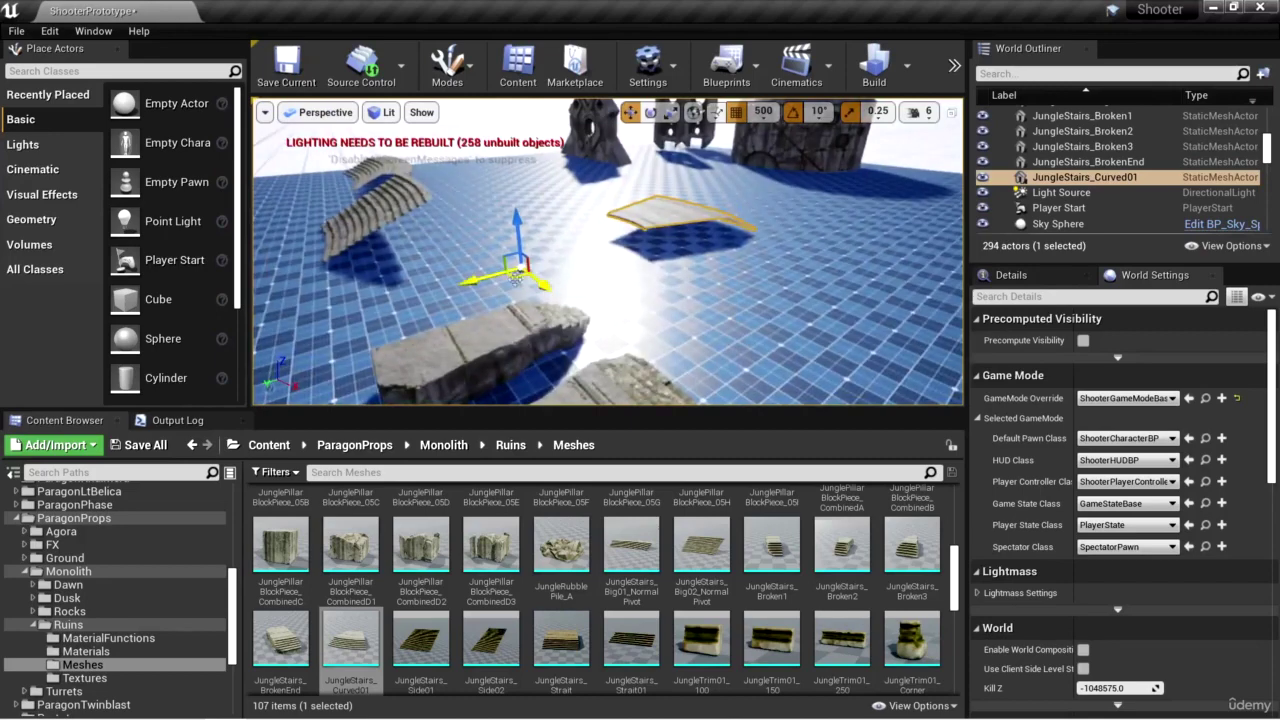
left_click_drag(516, 278, 572, 282, "alt")
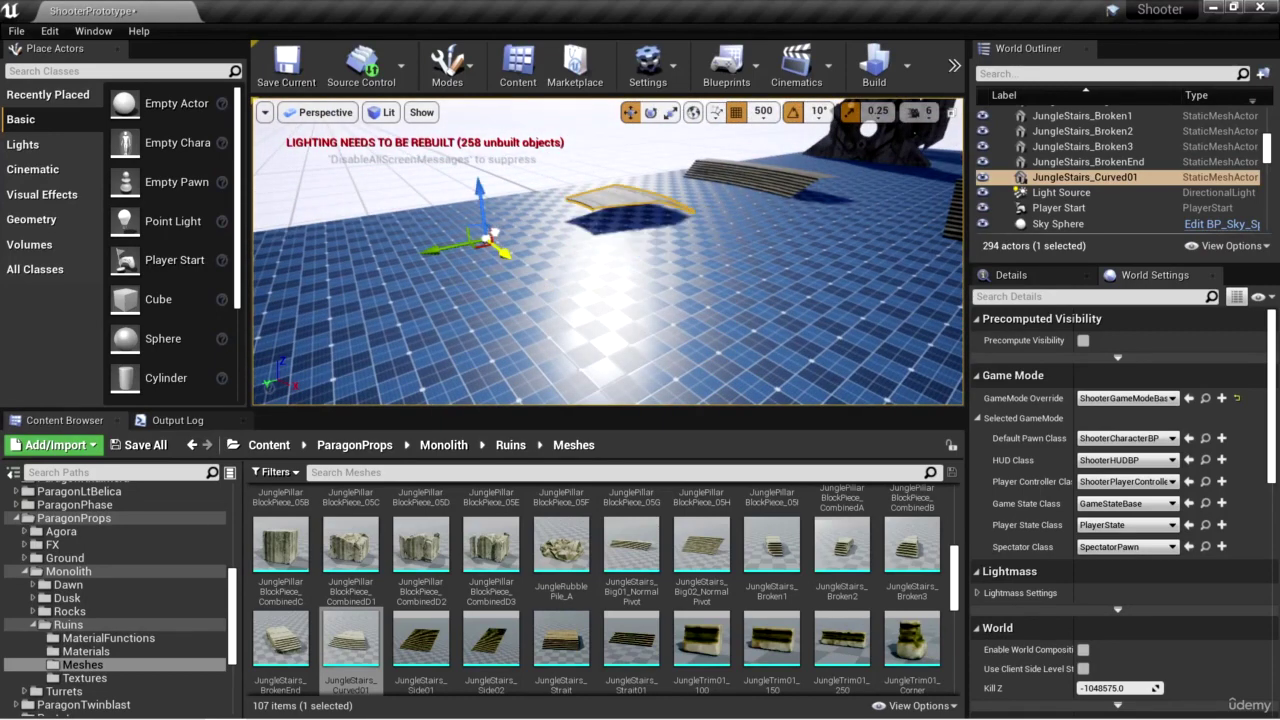
key("f")
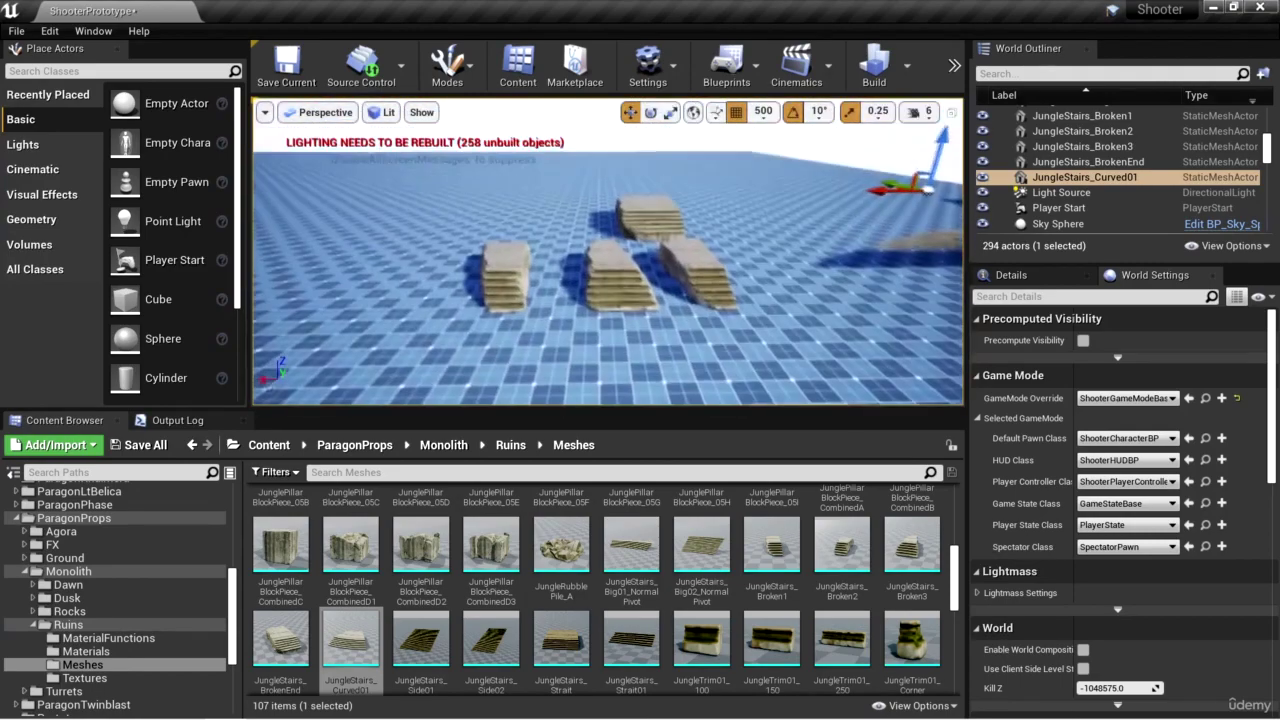
Step: Place JungleStairs_Side01 and JungleStairs_Side02 in line in front of the big stair pieces
left_click_drag(440, 660, 425, 250)
left_click_drag(768, 232, 766, 233)
key("f")
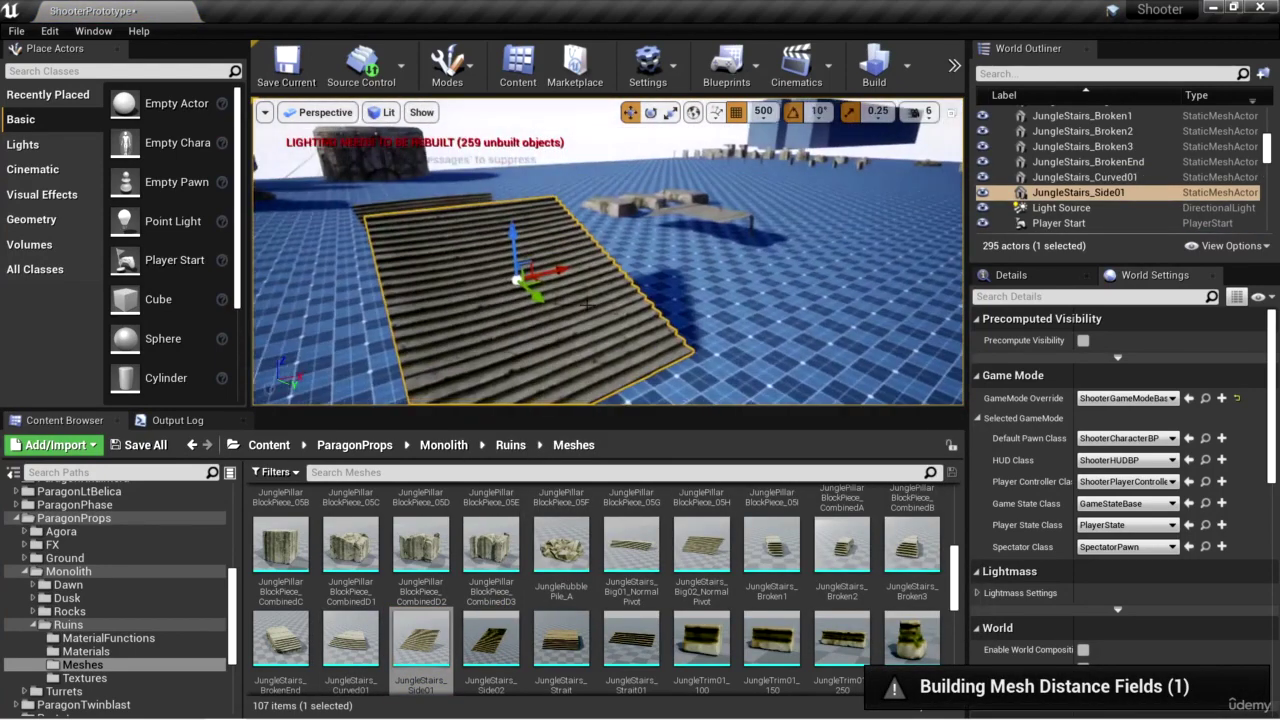
right_click_drag(552, 270, 590, 310)
left_click_drag(491, 637, 541, 316)
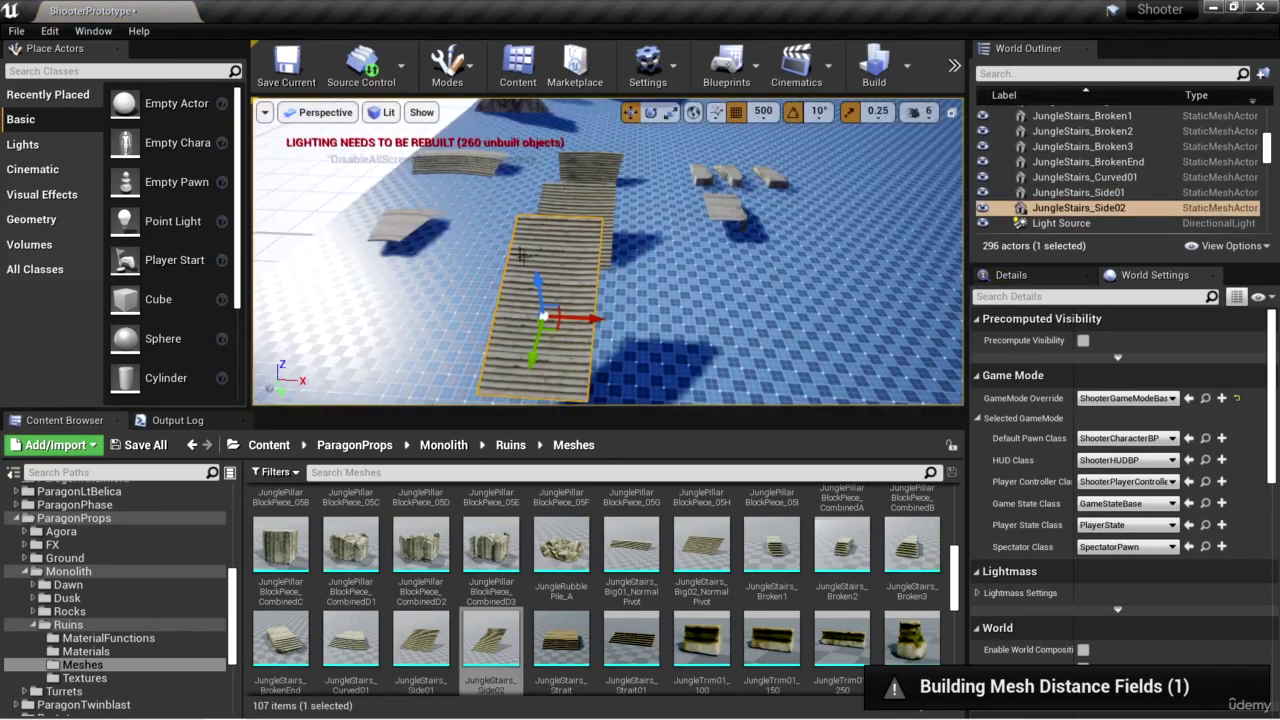
Step: Place JungleStairs_Strait and move it to the open floor near the broken stair pieces
left_click_drag(561, 637, 640, 330)
right_click_drag(660, 335, 662, 336)
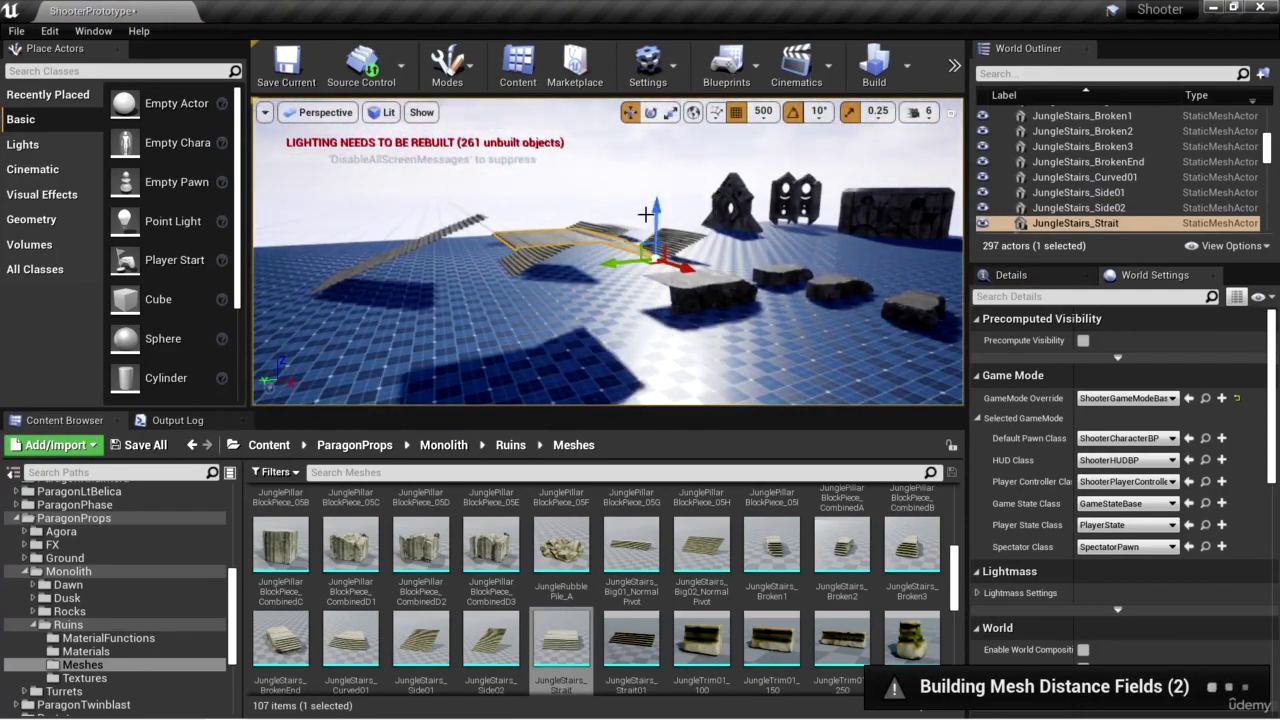
right_click_drag(771, 357, 700, 338)
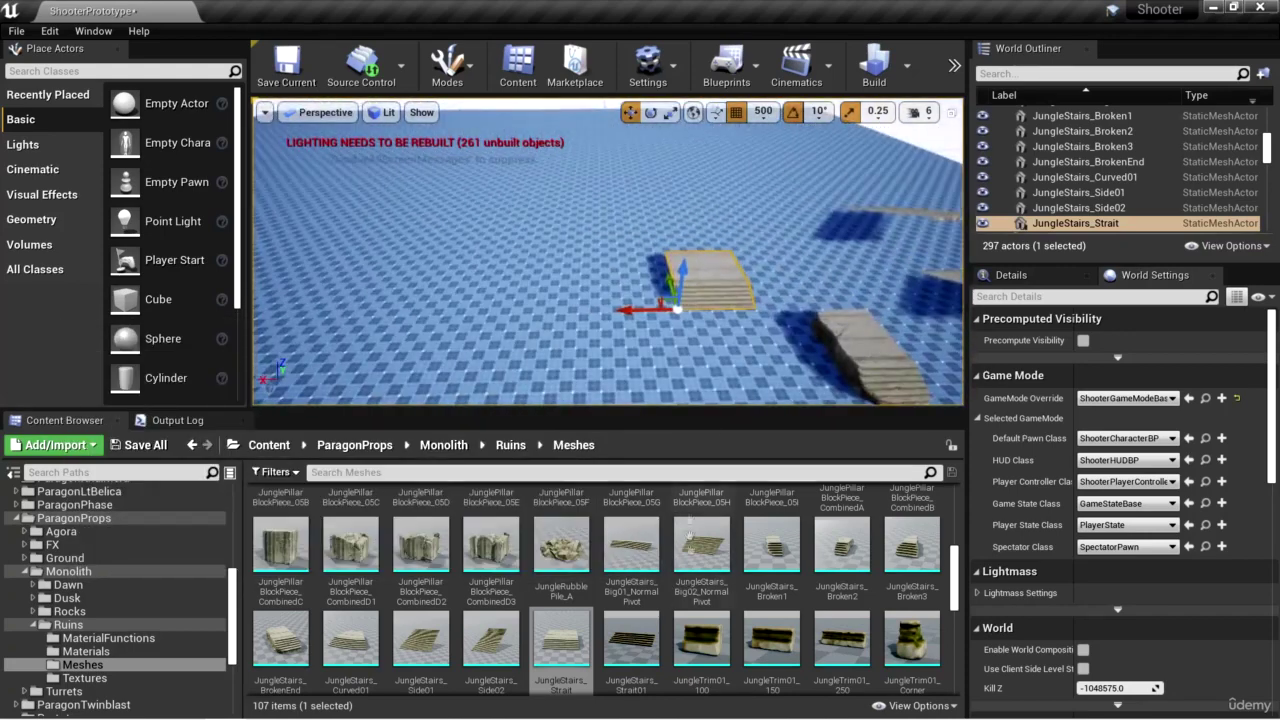
Step: Place JungleStairs_Strait01 on the floor next to JungleStairs_Strait and the broken stairs
left_click_drag(631, 640, 557, 299)
right_click_drag(567, 243, 632, 322)
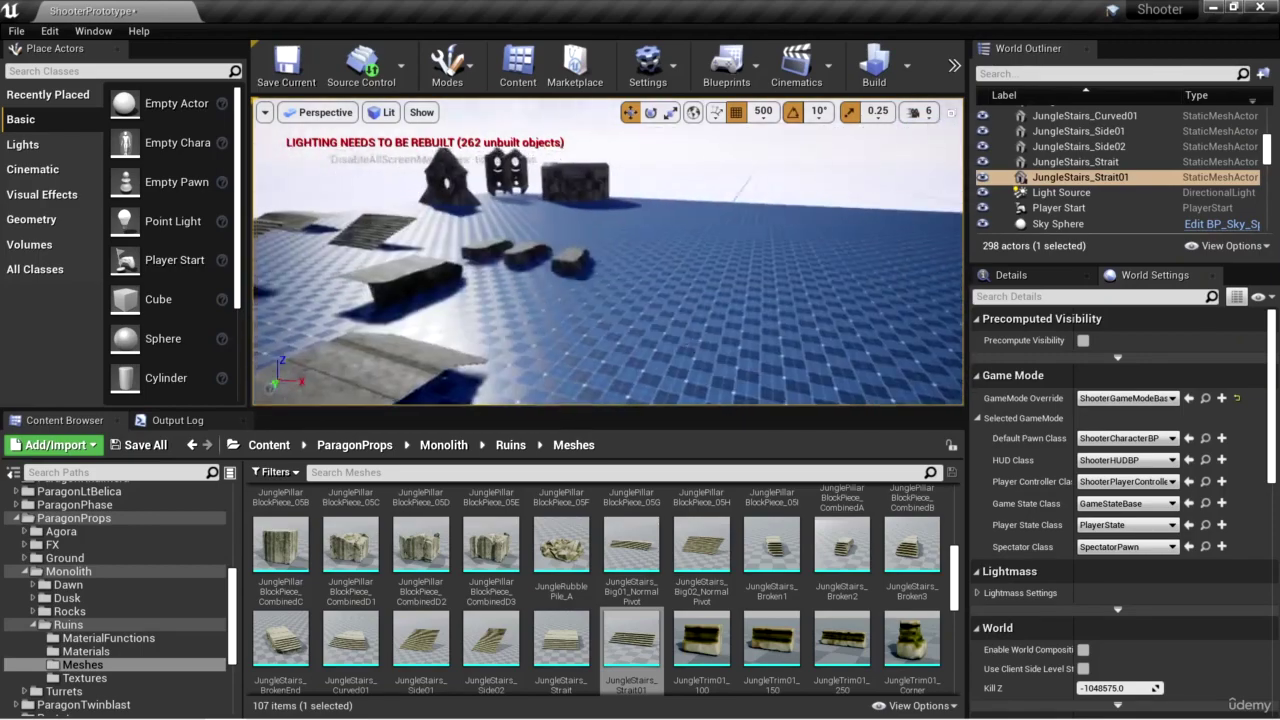
mouse_move(632, 322)
right_mouse_down()
mouse_move(643, 358)
mouse_move(643, 322)
right_mouse_up()
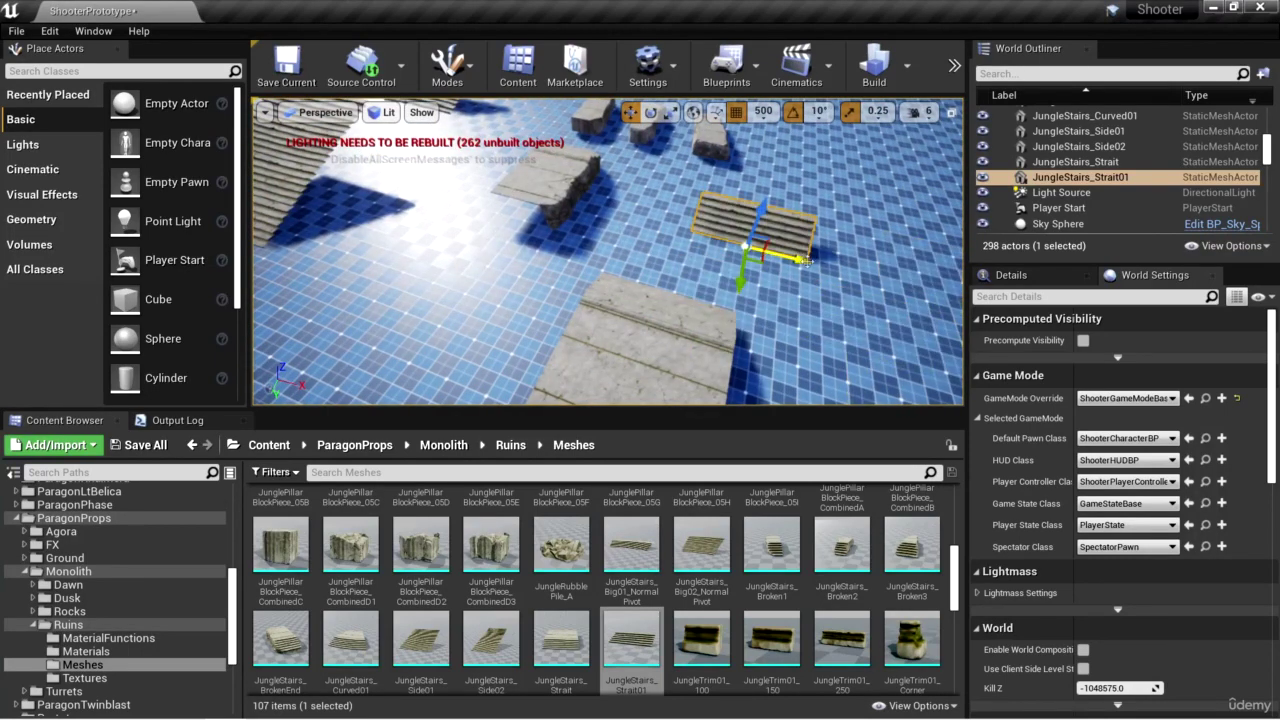
right_click_drag(643, 322, 643, 300)
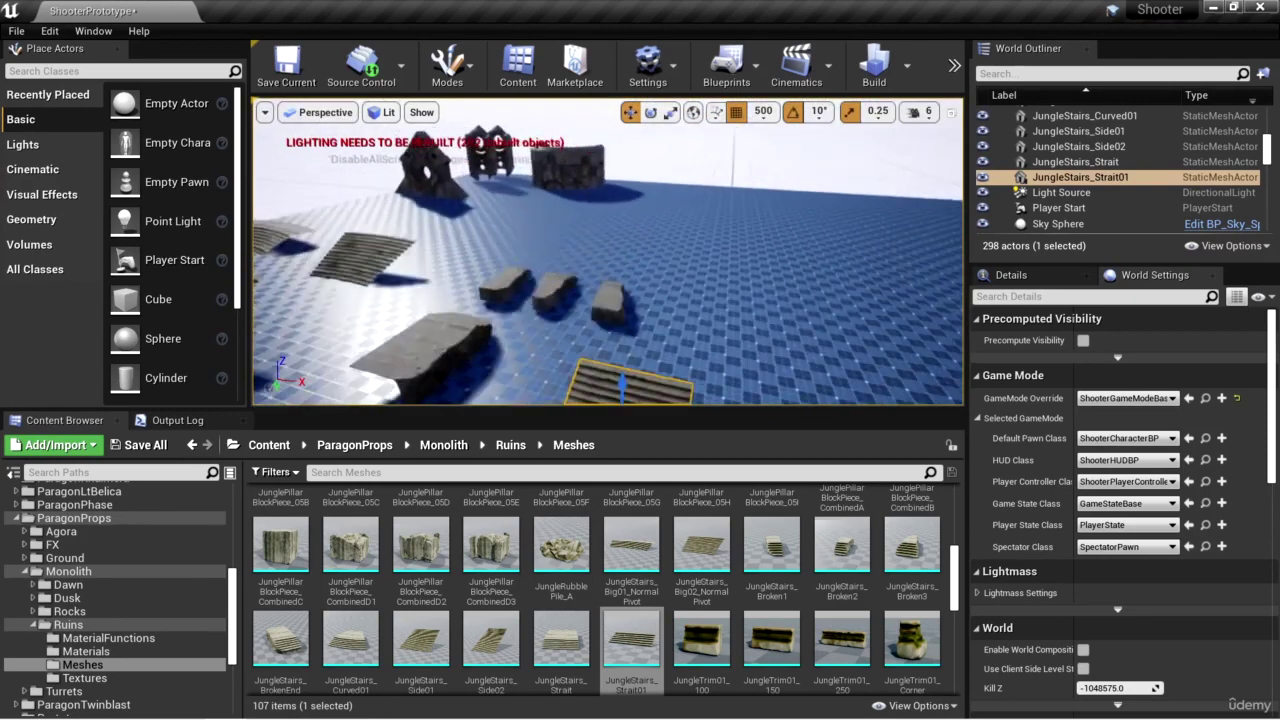
right_click_drag(752, 318, 762, 344)
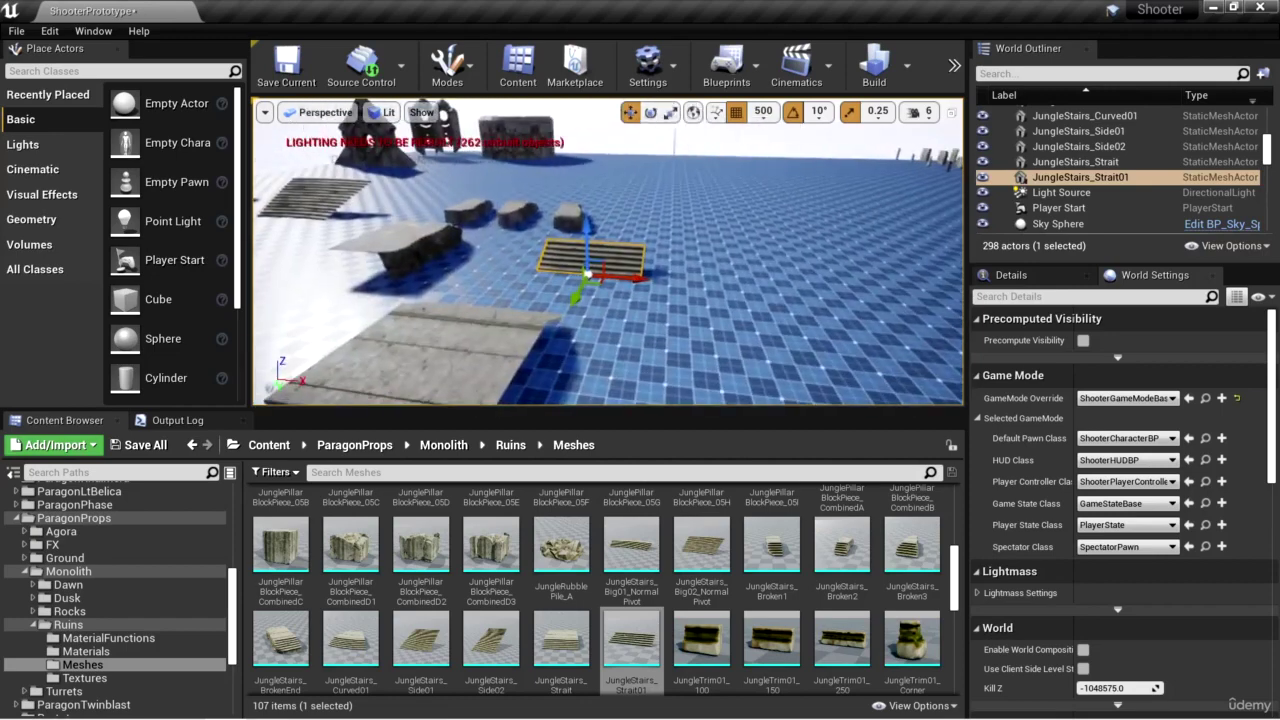
Step: Place JungleTrim01_100 and JungleTrim01_150 on the floor in front of the row of thin pillar block pieces
scroll(790, 650, "down", 1)
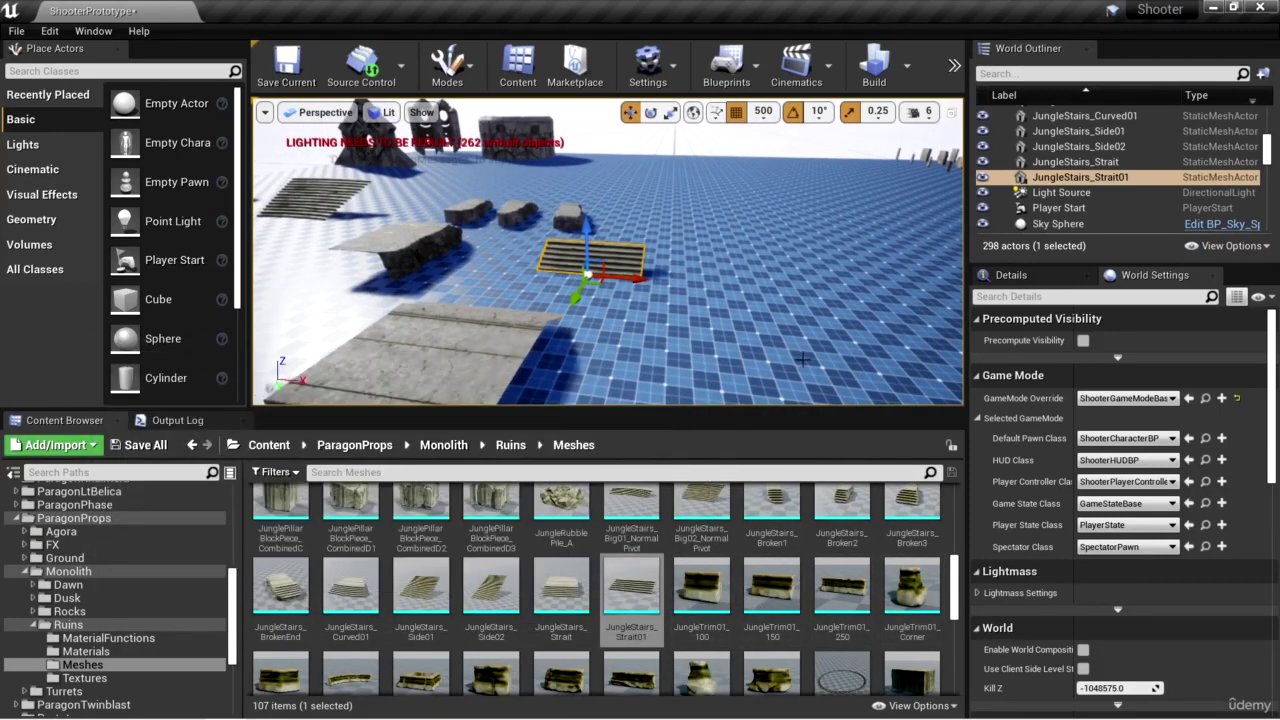
right_click_drag(760, 330, 810, 341)
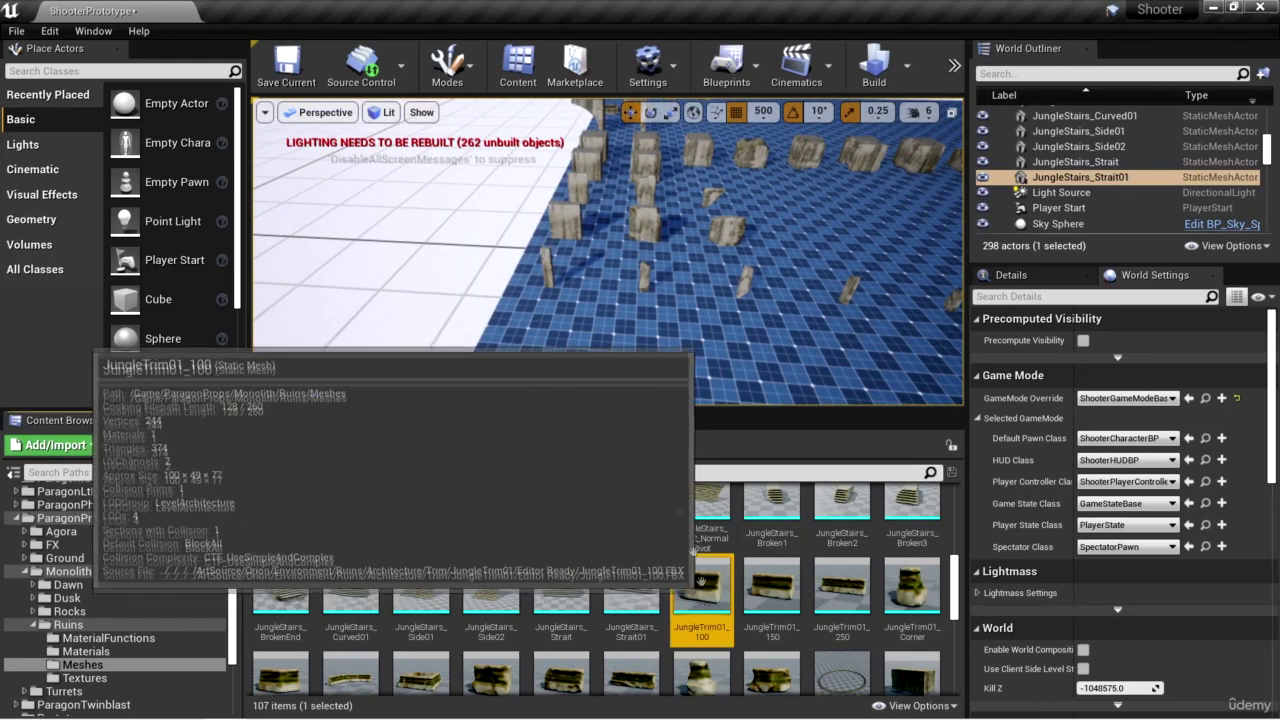
left_click_drag(702, 590, 520, 345)
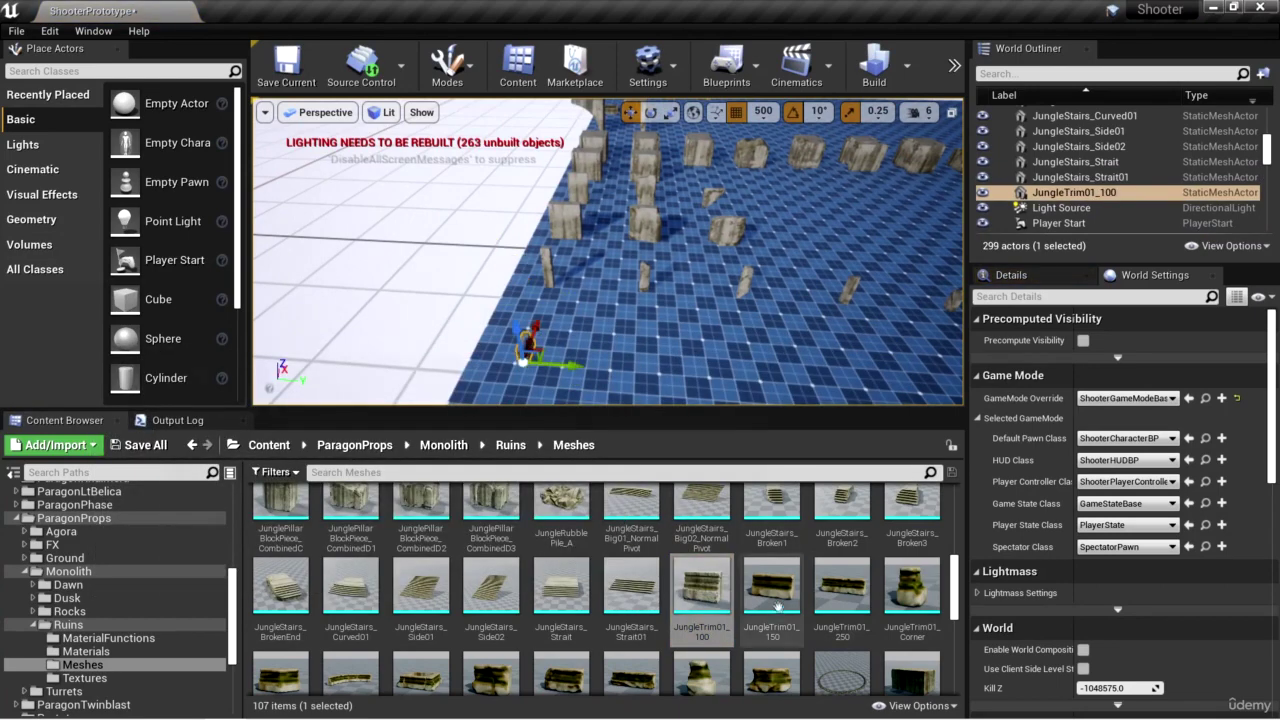
left_click_drag(771, 590, 643, 355)
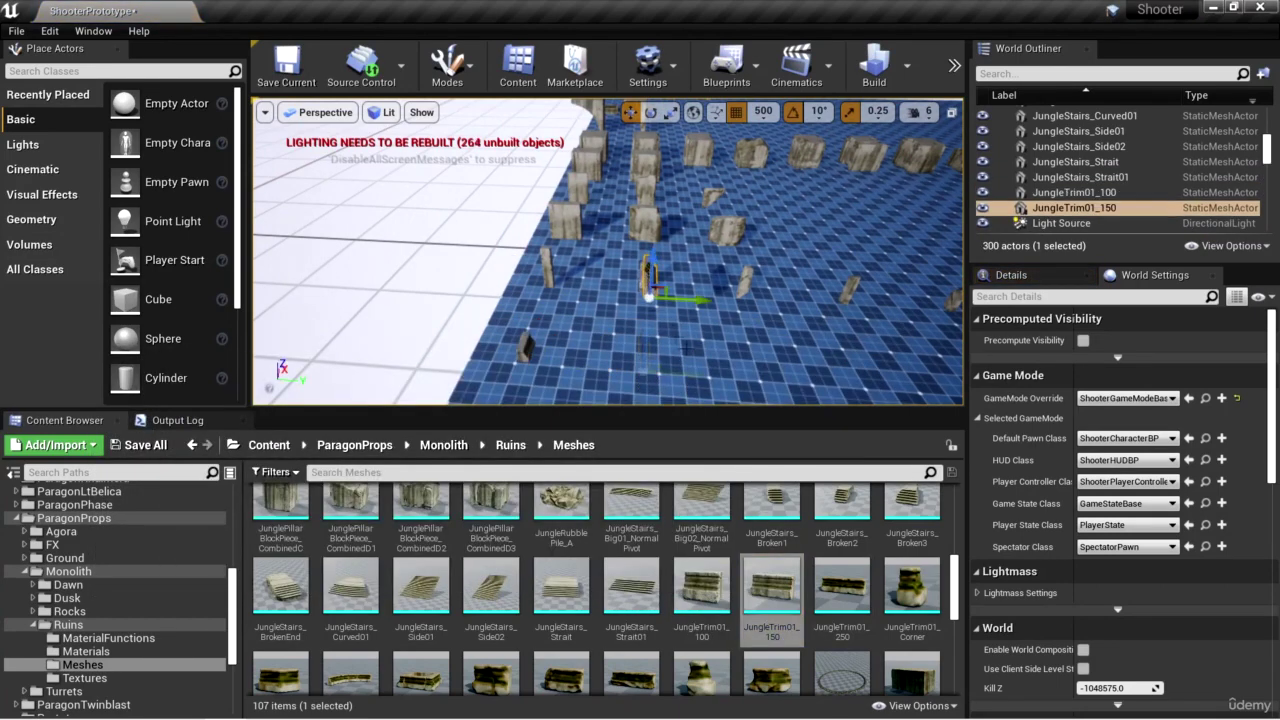
Step: Place JungleTrim01_250 and JungleTrim01_Corner on the floor, continuing the row after JungleTrim01_150
right_click_drag(743, 370, 743, 370)
left_click_drag(851, 588, 622, 307)
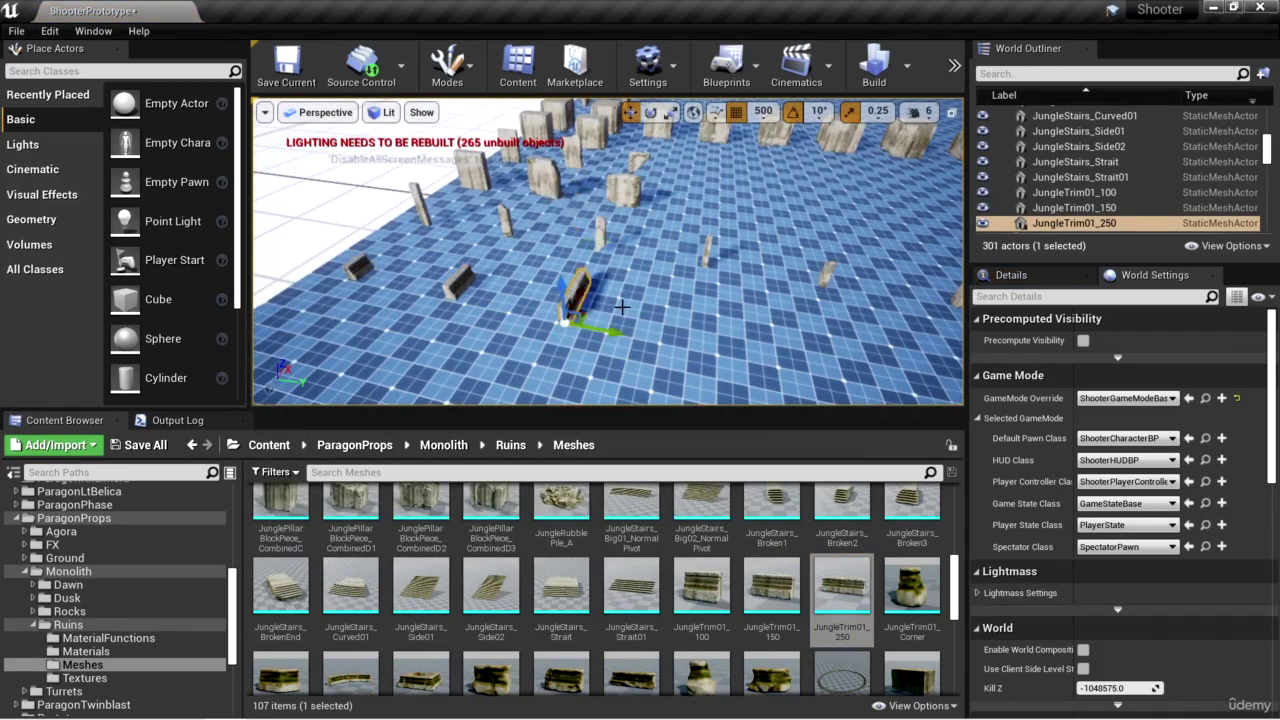
left_click_drag(912, 585, 700, 340)
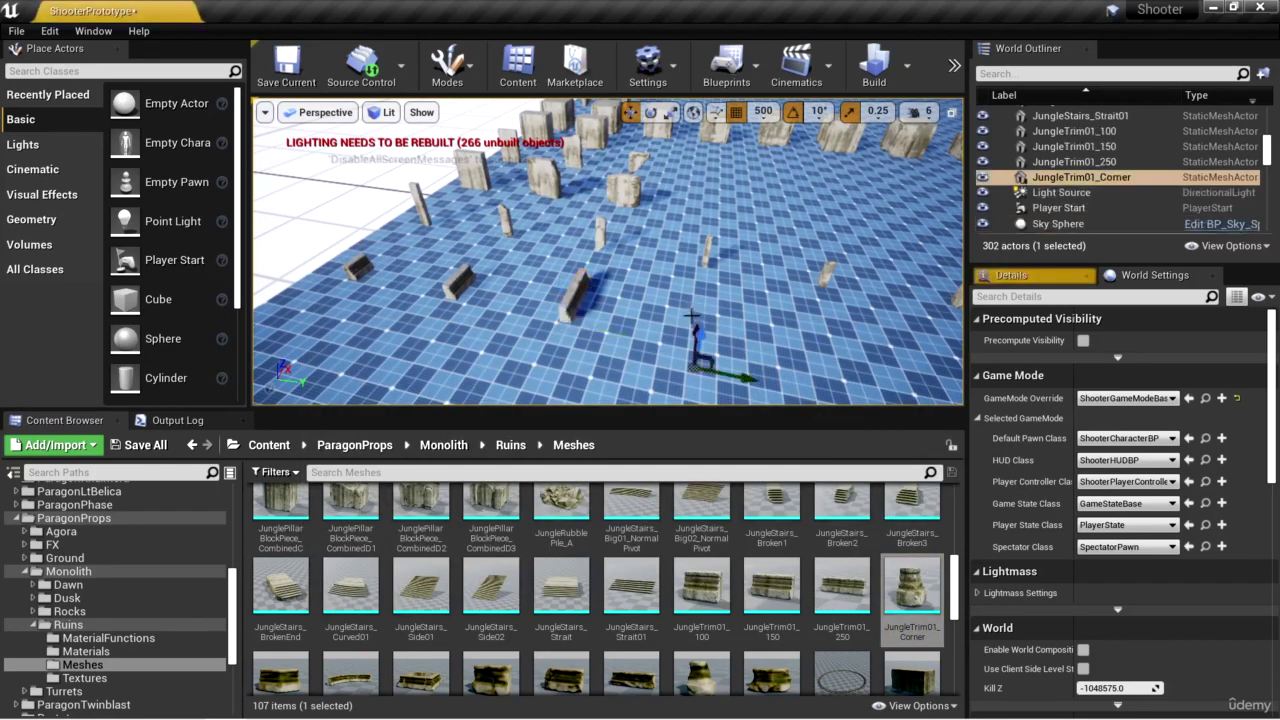
Step: Place JungleTrim01_Corner45 and JungleTrim01_Curved01 on the open floor near the other trim pieces
mouse_move(606, 266)
right_mouse_down()
mouse_move(590, 262)
mouse_move(606, 266)
right_mouse_up()
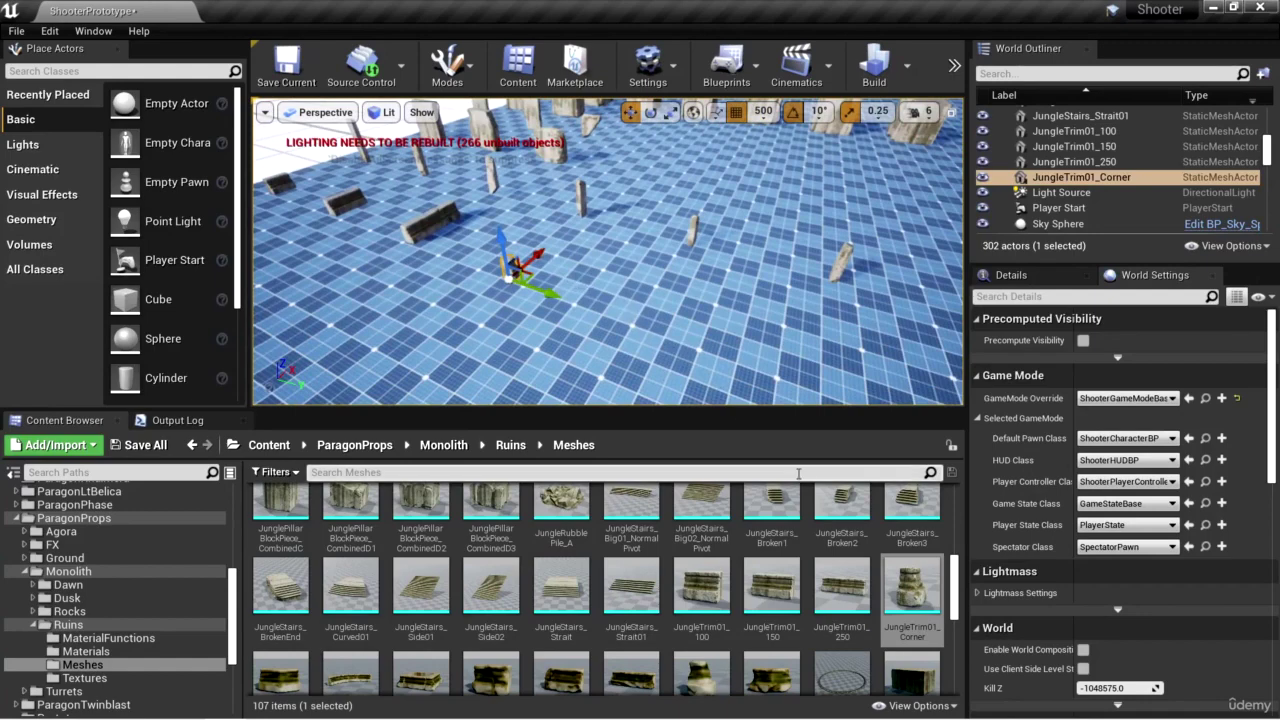
scroll(798, 560, "down", 2)
mouse_move(600, 260)
right_mouse_down()
mouse_move(570, 262)
mouse_move(600, 262)
right_mouse_up()
left_click_drag(295, 603, 485, 277)
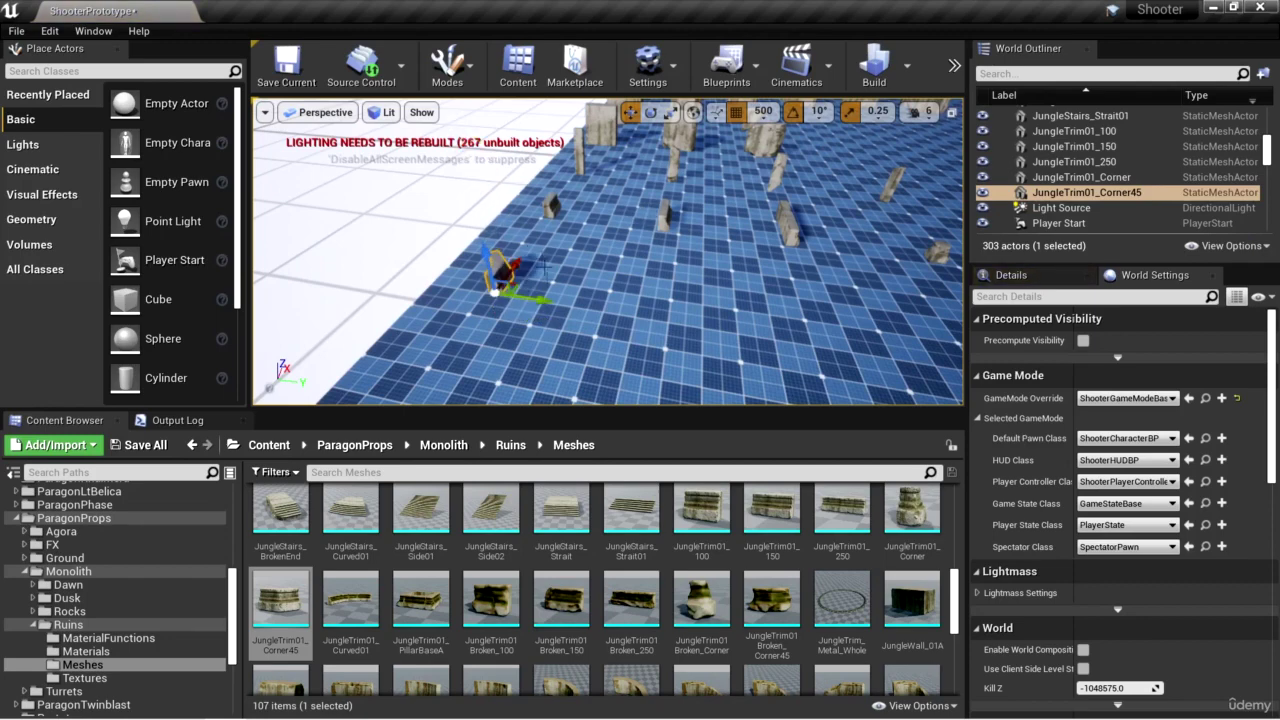
left_click_drag(351, 603, 724, 343)
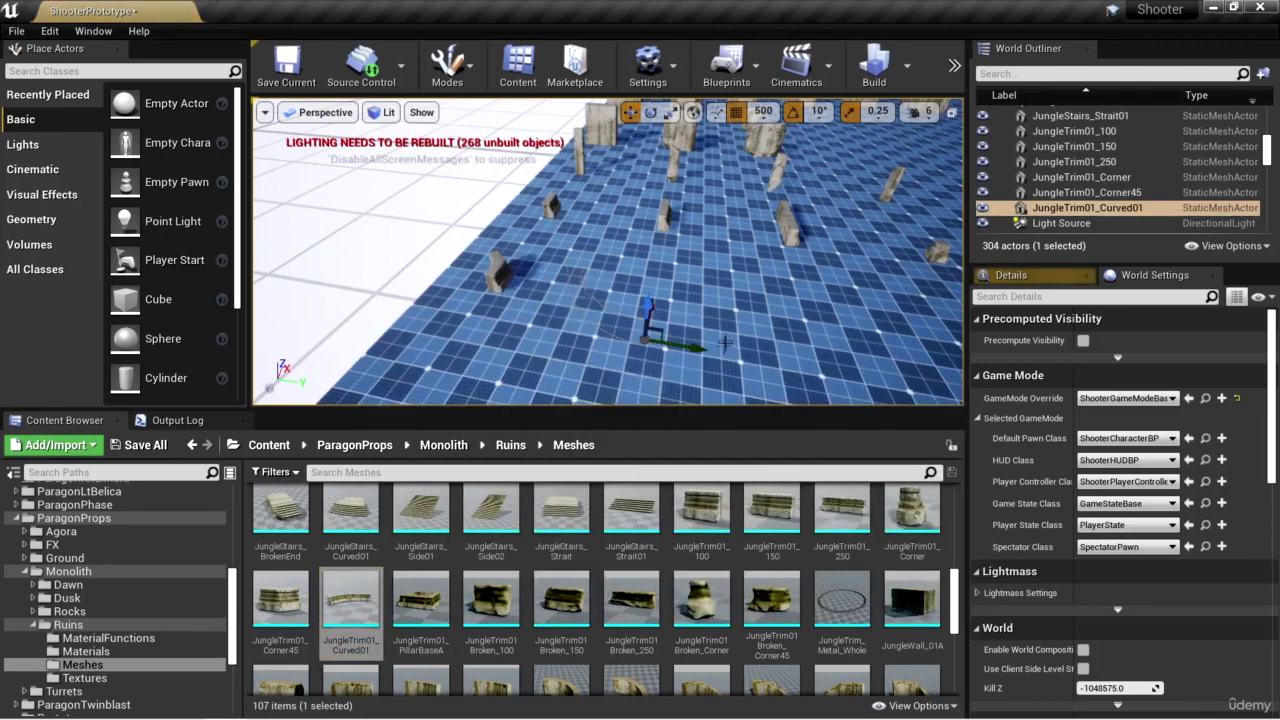
Step: Move JungleTrim01_Curved01 to the platform's edge, in line with the tall curved pieces
mouse_move(608, 260)
right_mouse_down()
mouse_move(600, 225)
mouse_move(585, 238)
mouse_move(600, 246)
right_mouse_up()
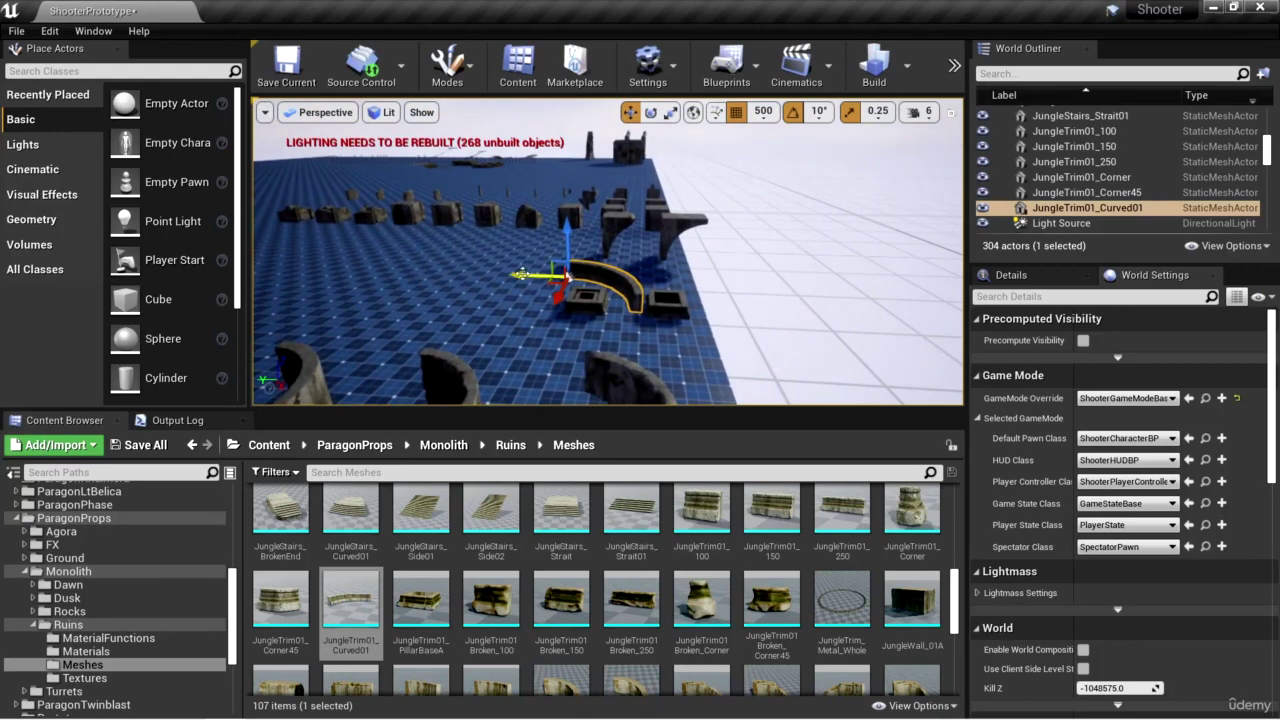
left_click_drag(608, 250, 640, 250, "alt")
left_click_drag(689, 341, 740, 341, "alt")
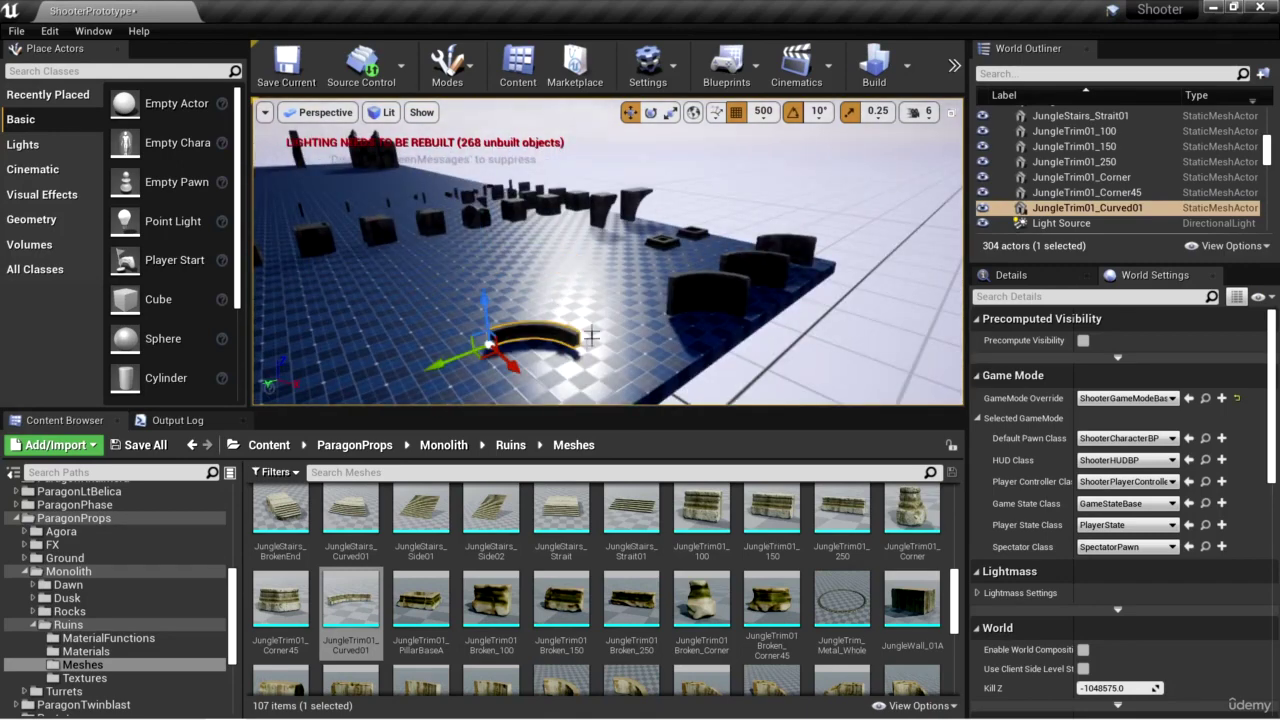
left_click_drag(586, 386, 565, 385, "alt")
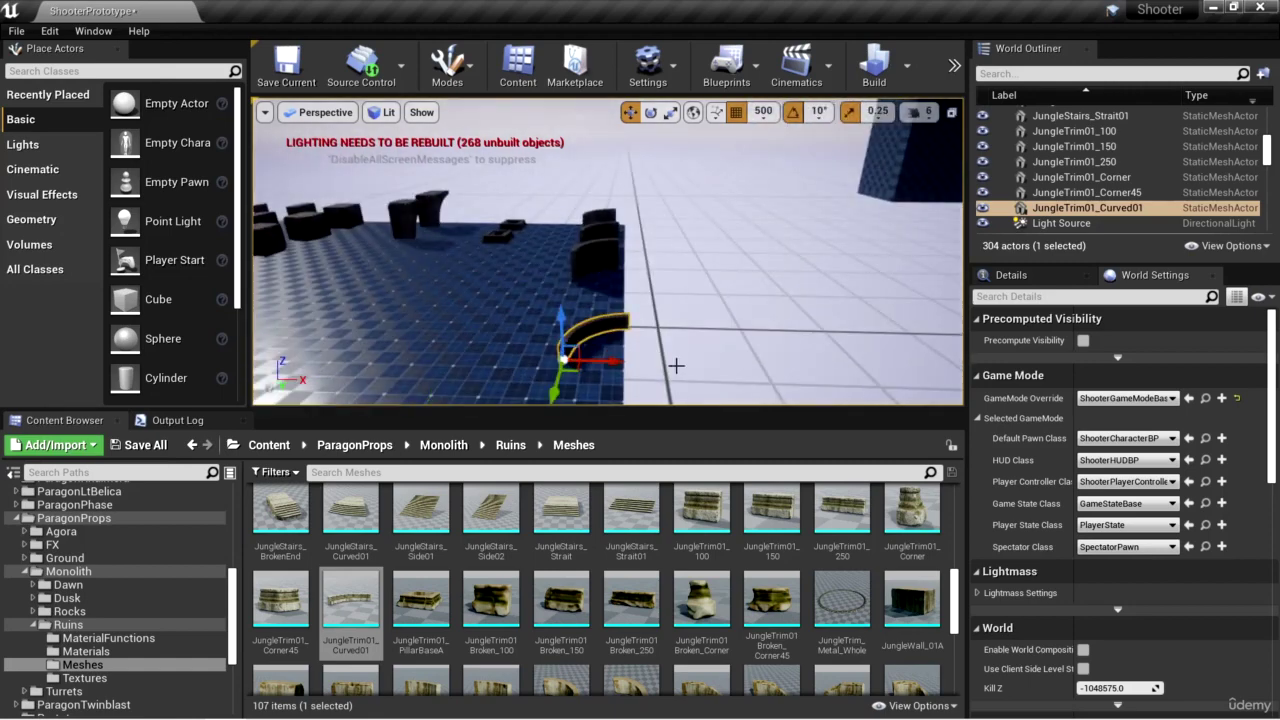
left_click_drag(676, 366, 745, 359, "alt")
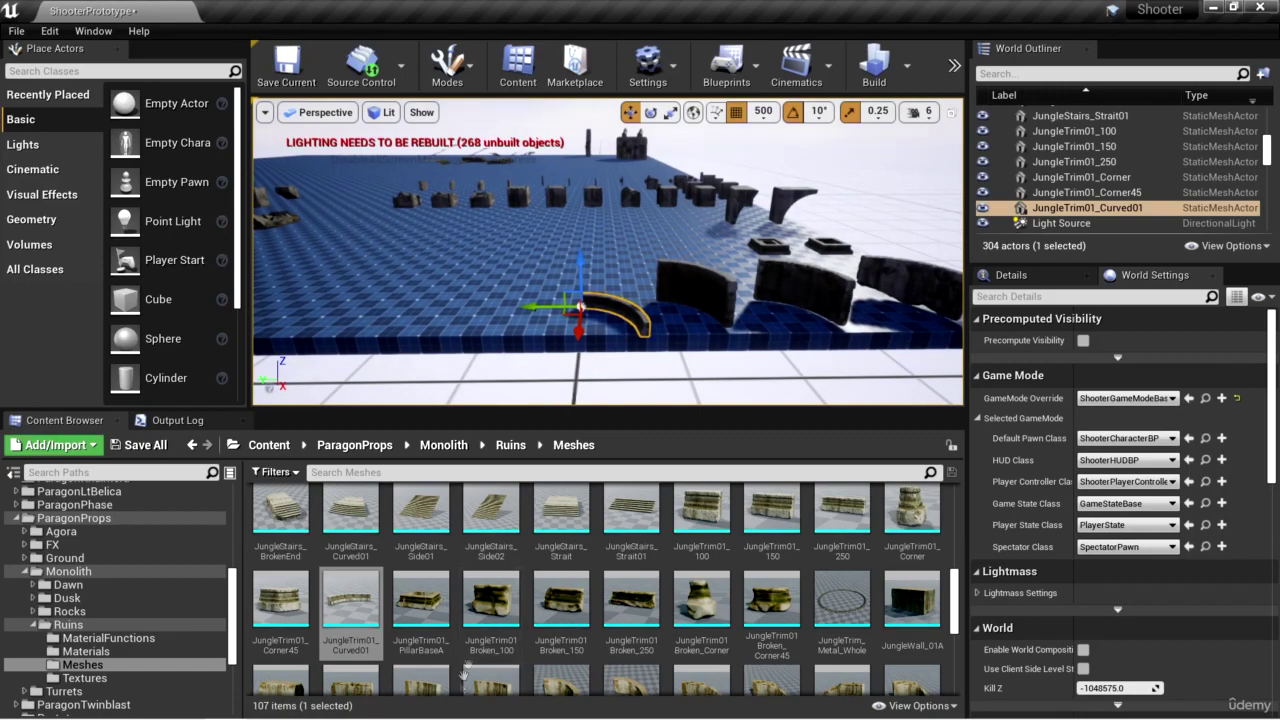
Step: Place JungleTrim01_PillarBaseA and JungleTrim01Broken_100 on the floor, continuing the row of trim pieces
left_click_drag(695, 341, 775, 376, "alt")
left_click_drag(421, 605, 521, 278)
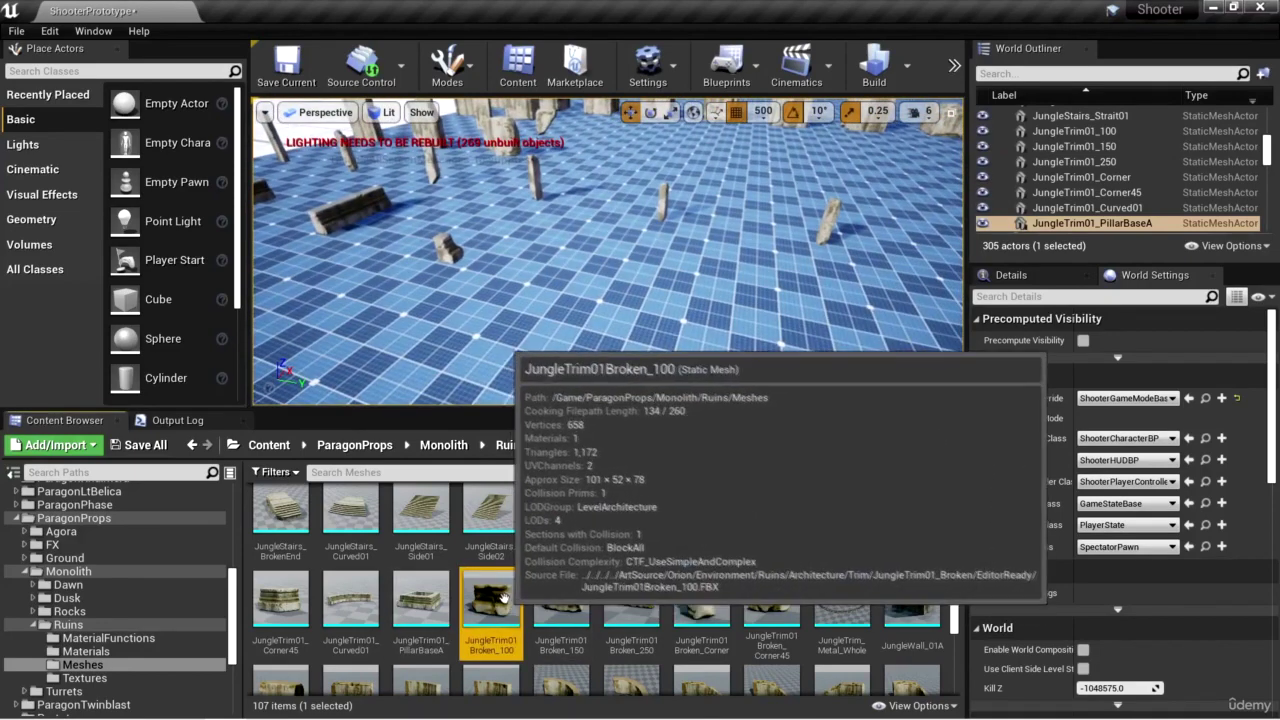
left_click_drag(490, 600, 574, 299)
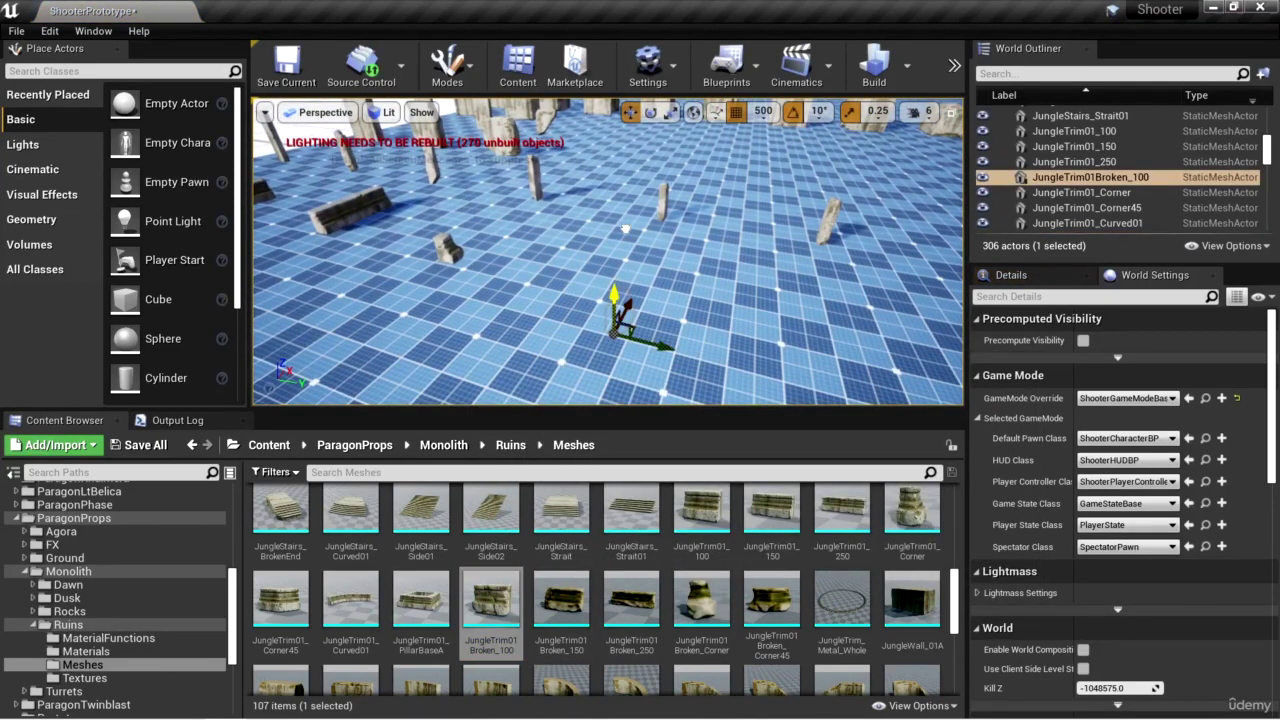
Step: Place JungleTrim01Broken_150 and JungleTrim01Broken_250 in line after JungleTrim01Broken_100
right_click_drag(626, 222, 580, 234)
left_click_drag(568, 598, 615, 255)
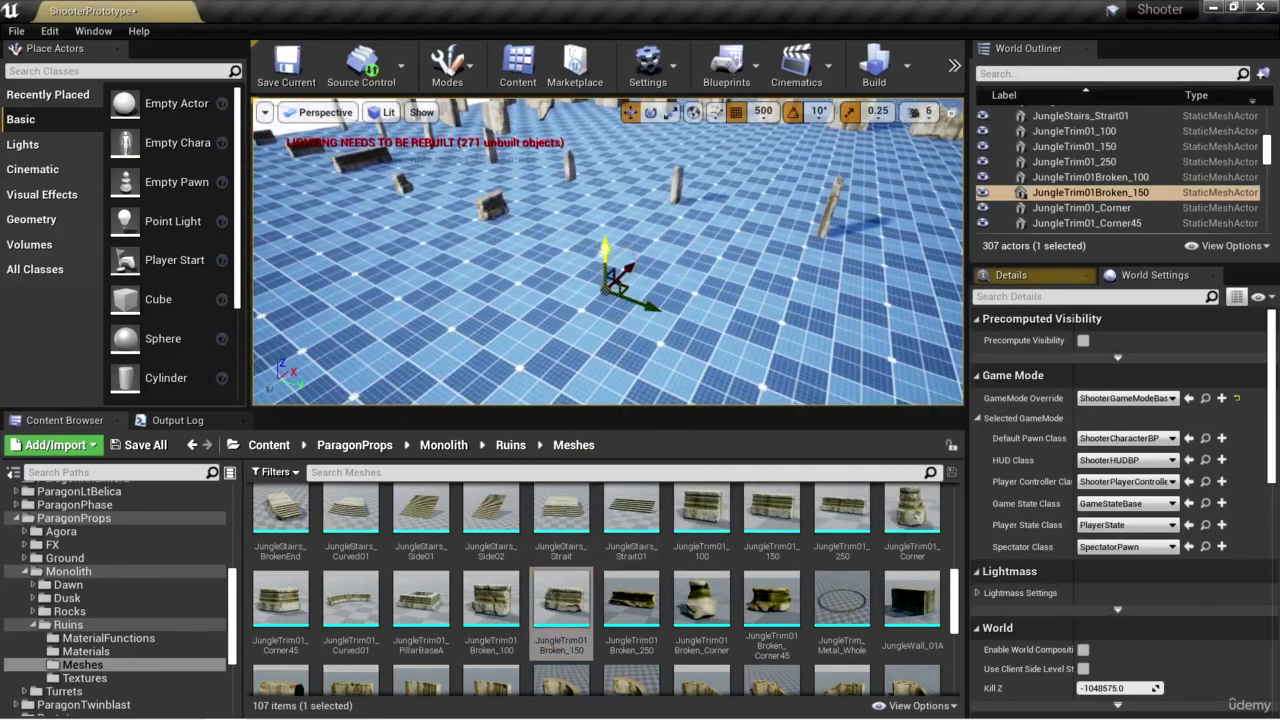
left_click_drag(632, 590, 720, 270)
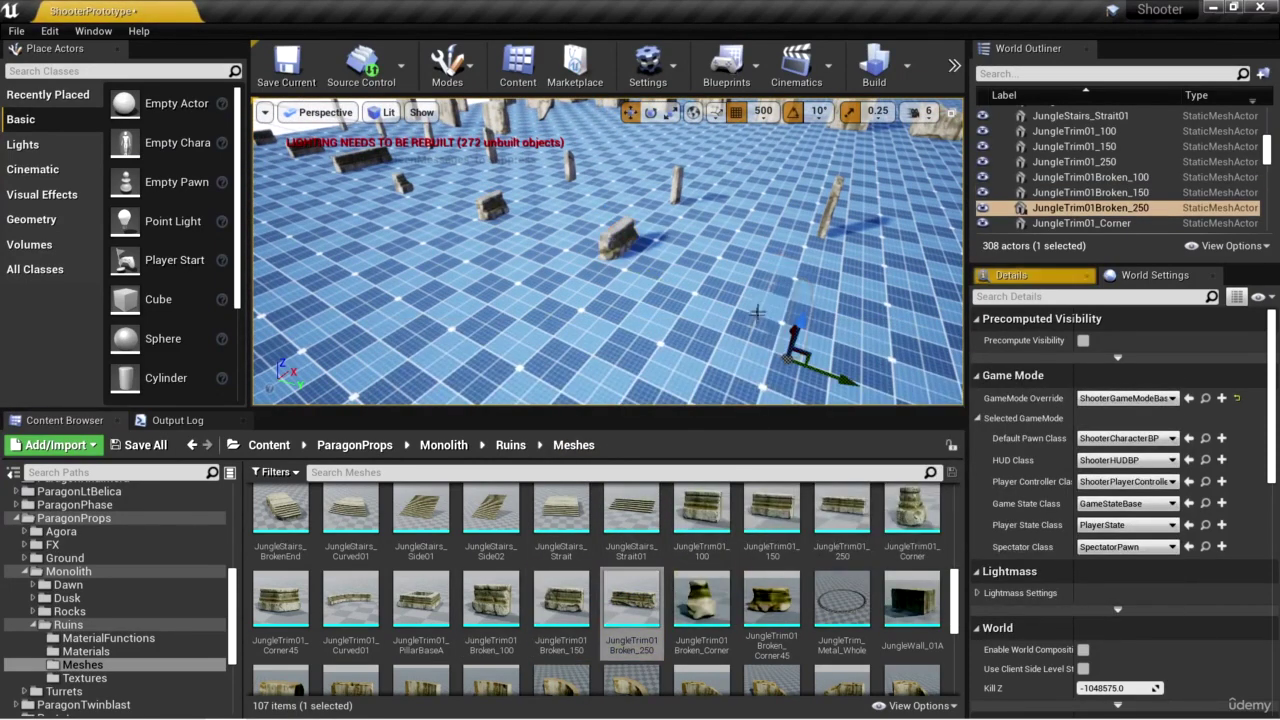
Step: Place JungleTrim01Broken_Corner and JungleTrim01Broken_Corner45 at the end of the broken trim row
right_click_drag(720, 270, 762, 272)
right_click_drag(748, 365, 740, 342)
left_click_drag(735, 590, 586, 357)
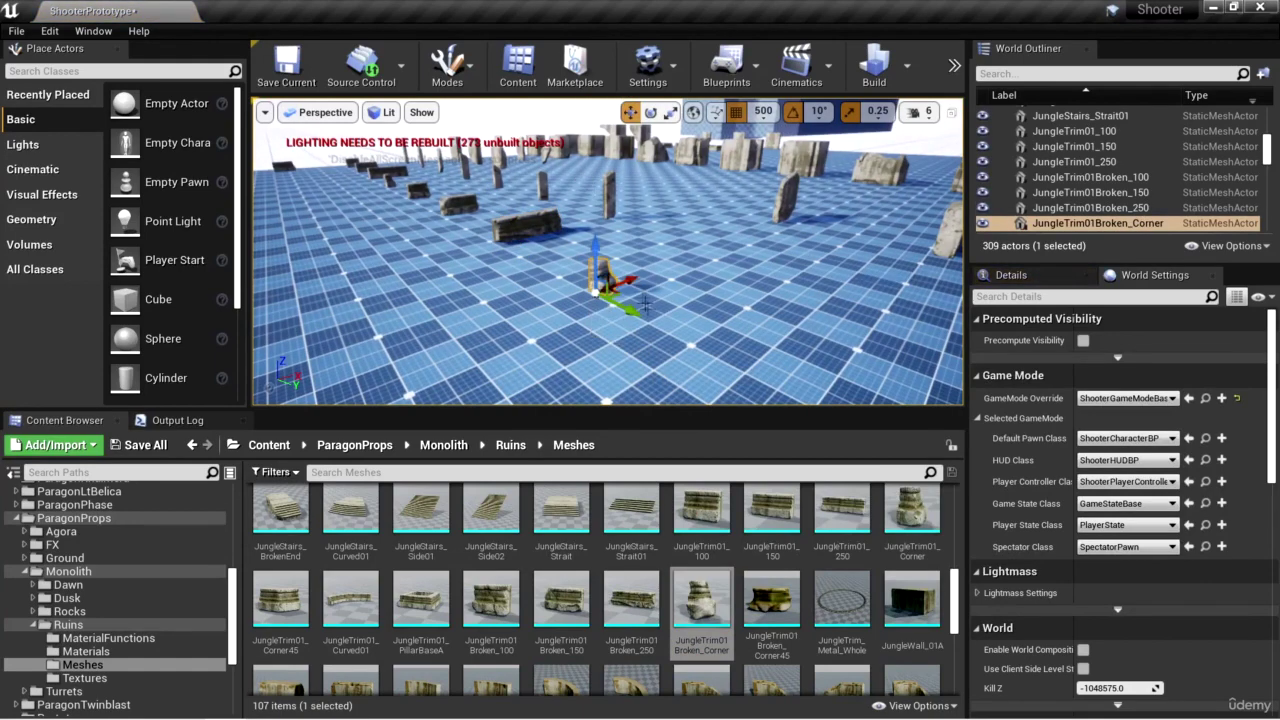
left_click_drag(772, 600, 655, 150)
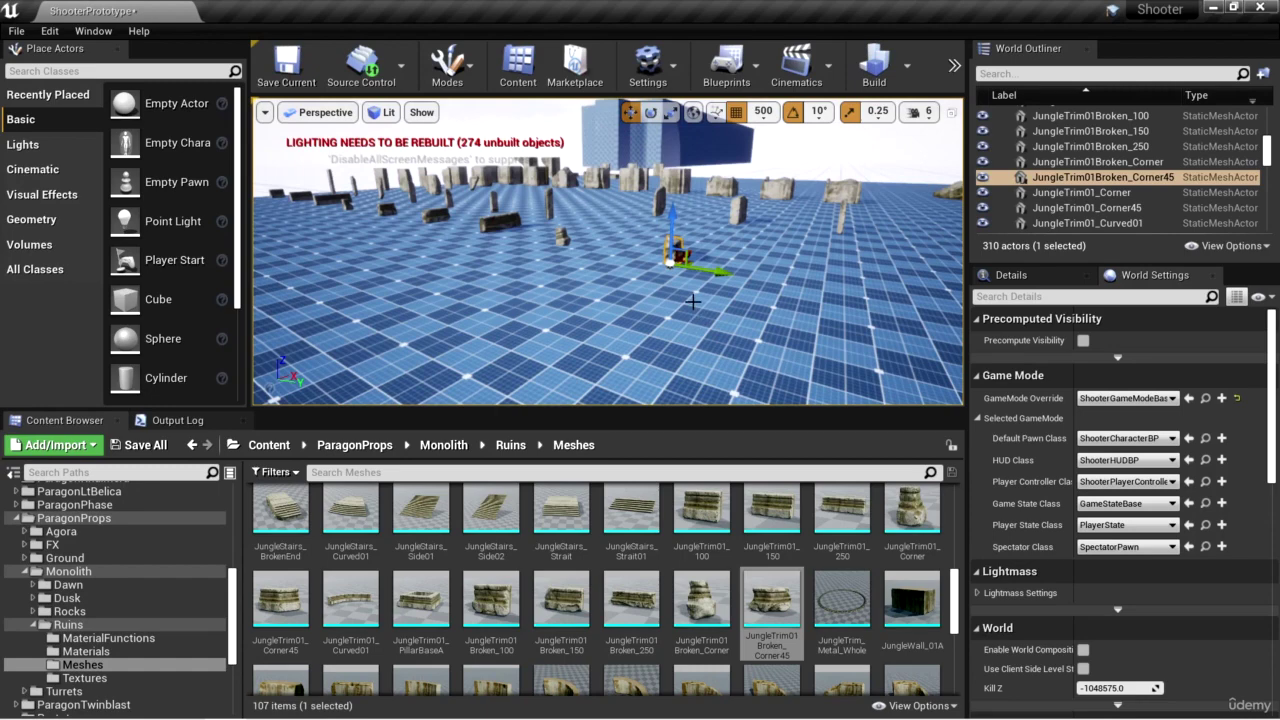
Step: Place JungleTrim_Metal_Whole on the open floor near the large curved wall and the arch pieces
right_click_drag(693, 301, 752, 388)
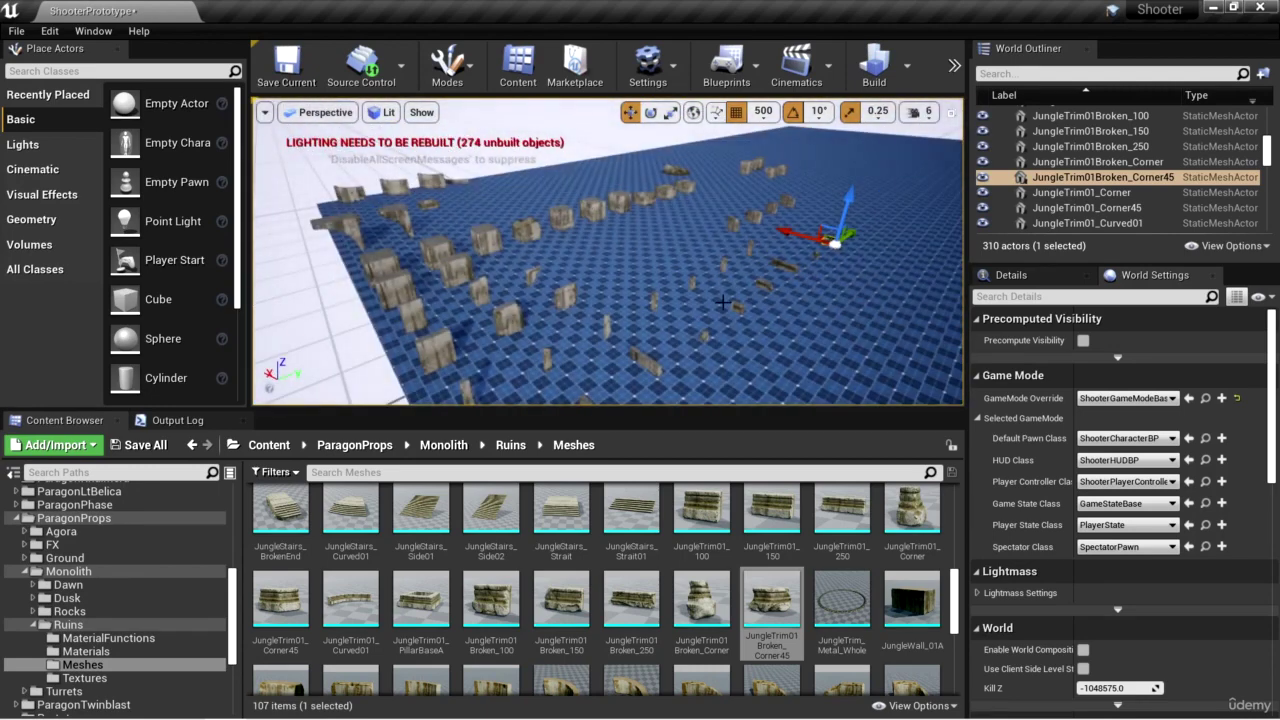
right_click_drag(828, 374, 750, 338)
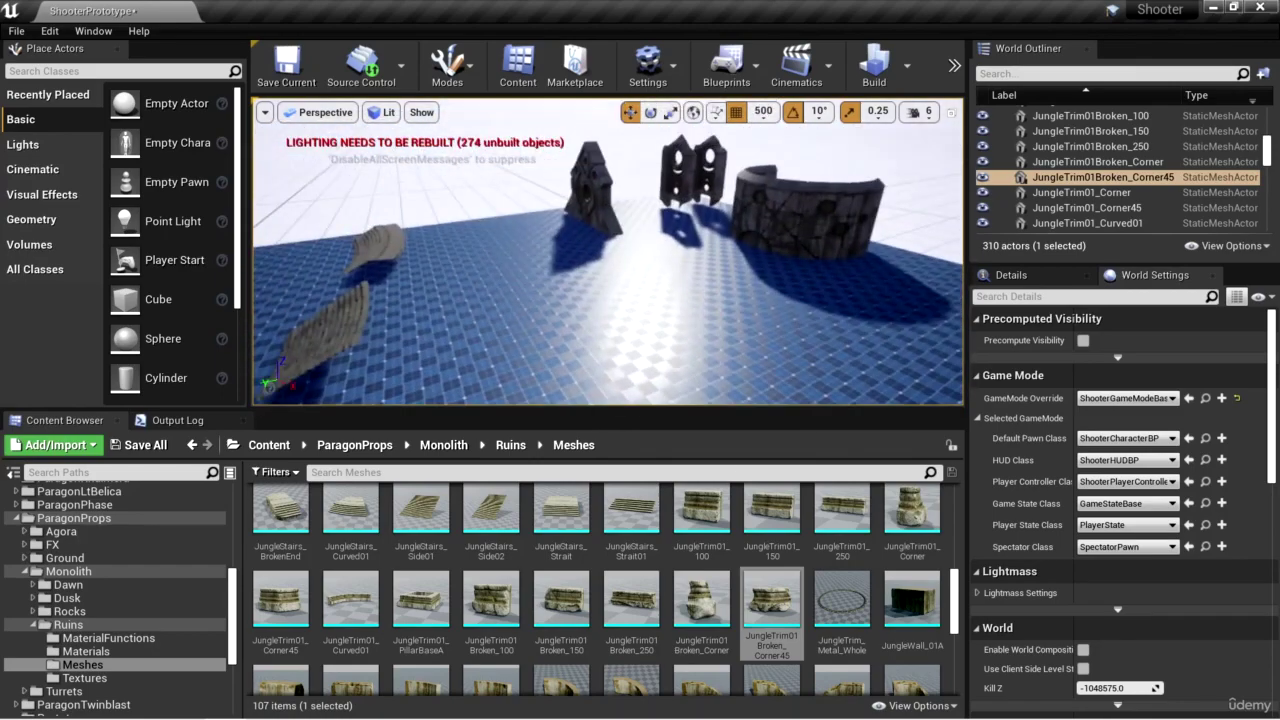
left_click(848, 606)
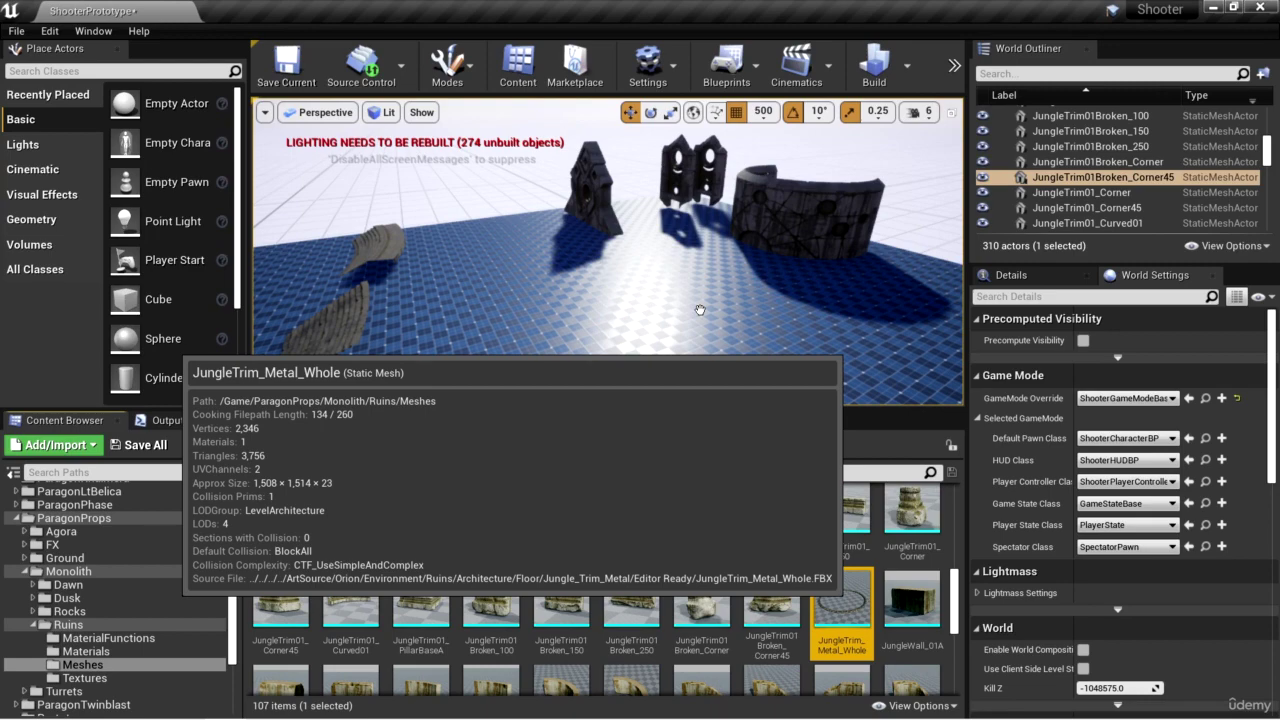
left_click_drag(700, 310, 716, 278)
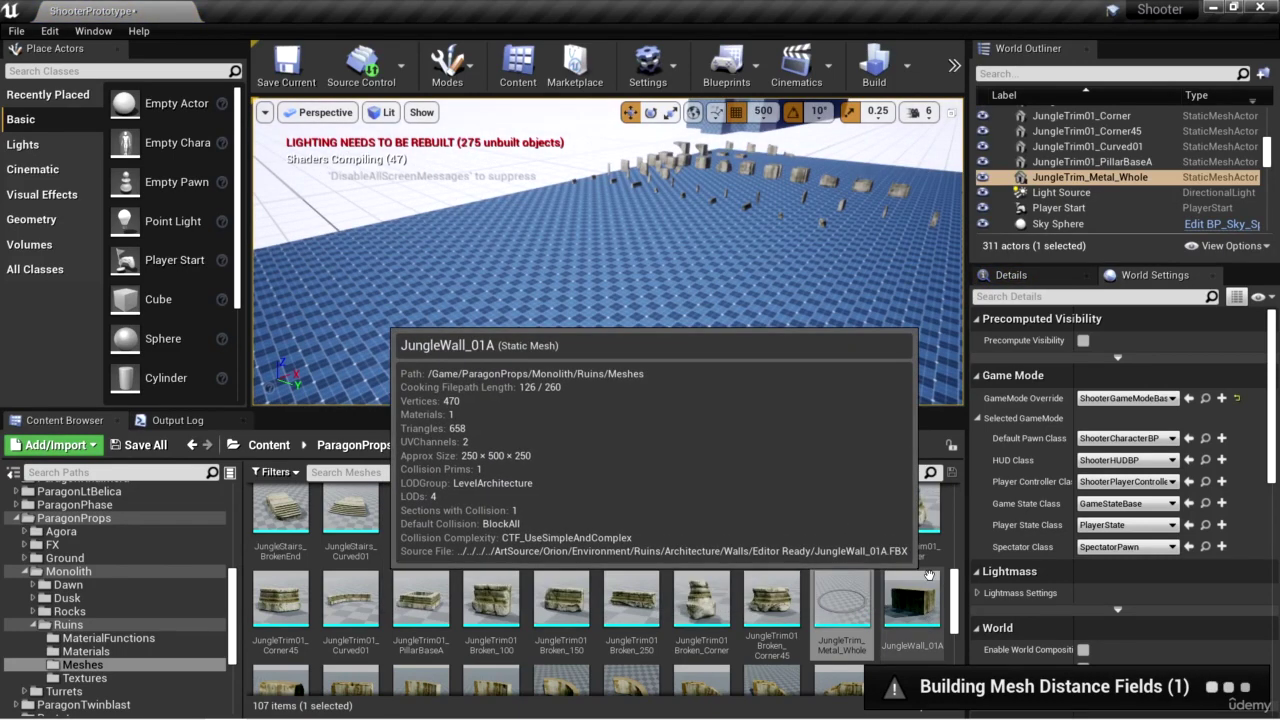
Step: Place JungleWall_01A at the platform's edge in front of the trim row and lower it towards the floor
right_click_drag(650, 300, 580, 360)
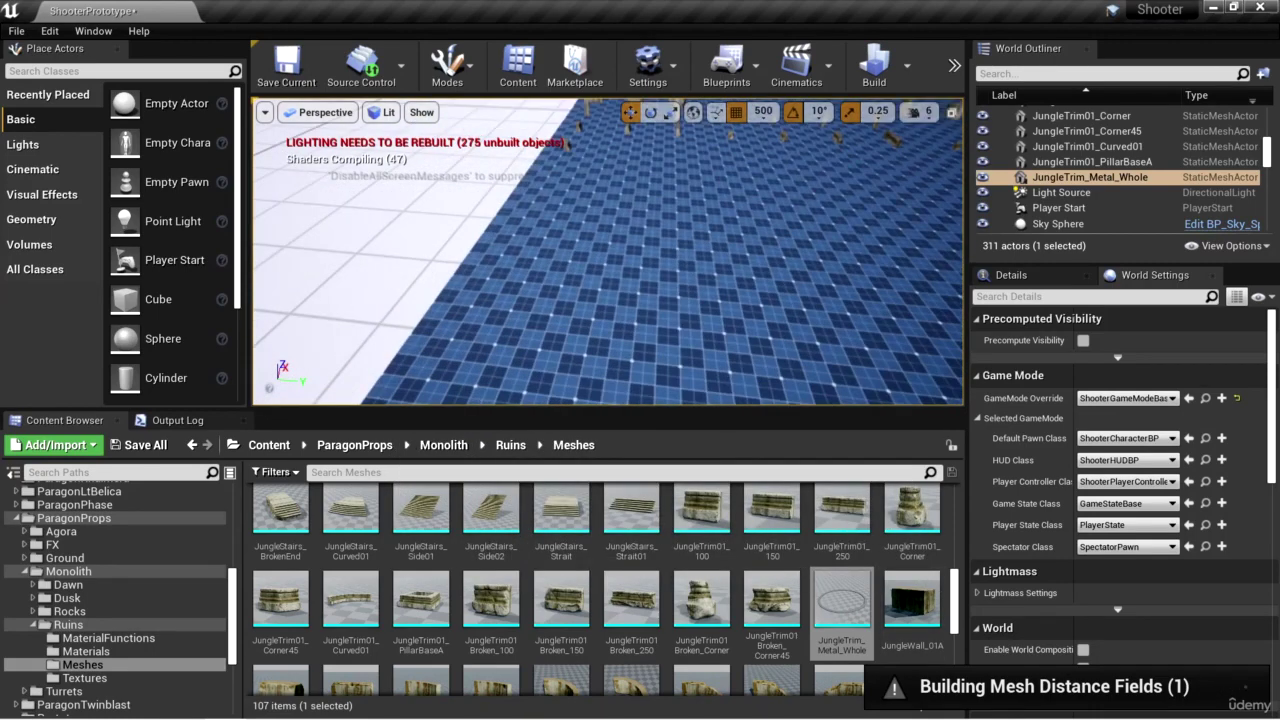
right_click_drag(806, 380, 780, 317)
left_click(927, 606)
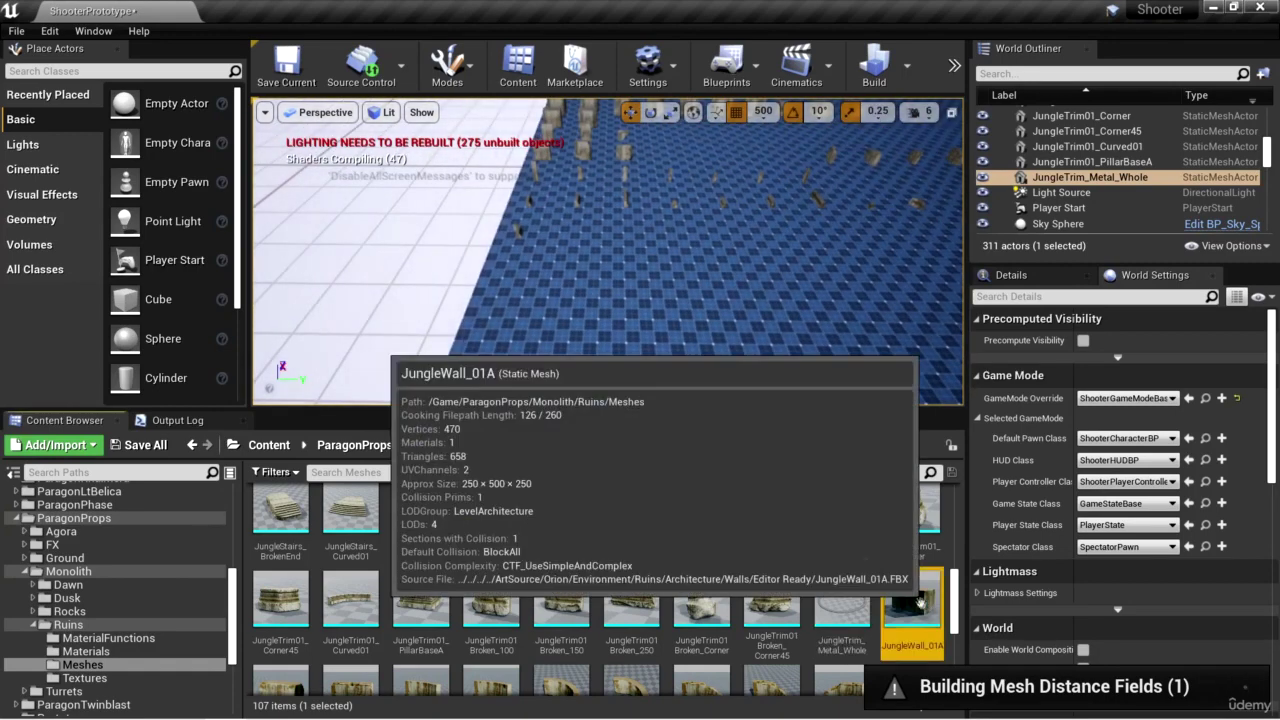
left_click(506, 318)
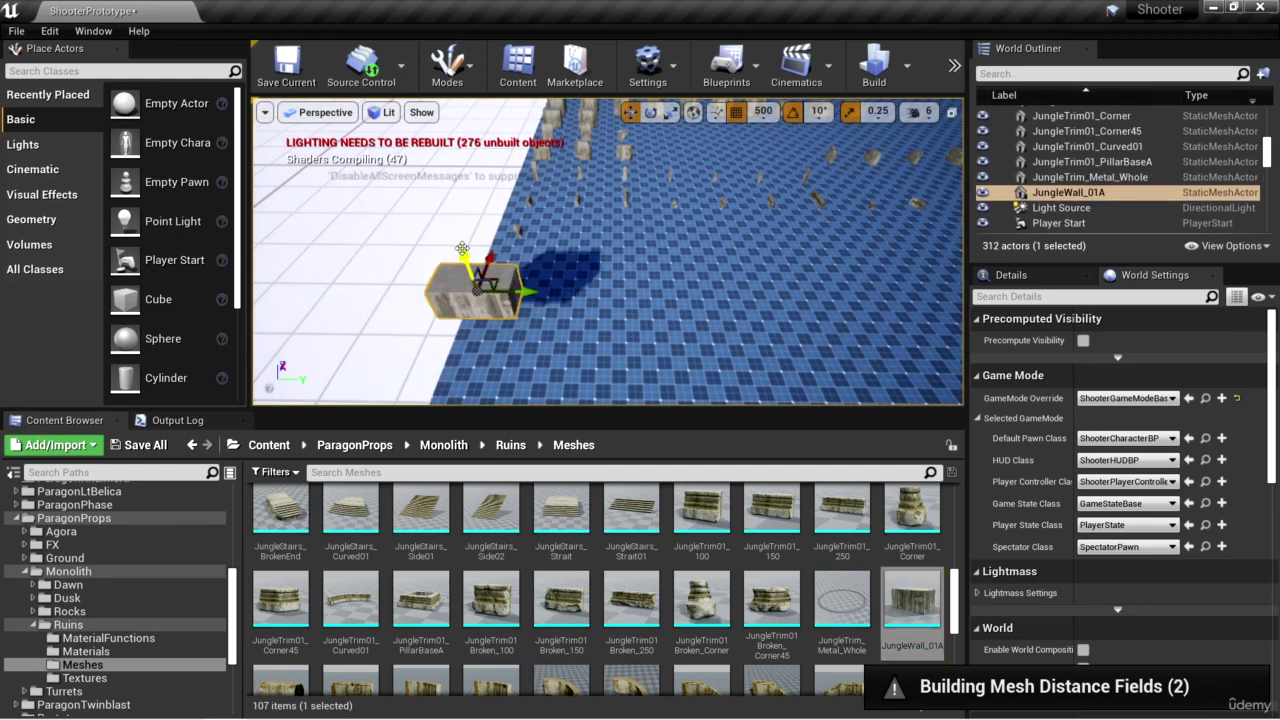
left_click_drag(462, 248, 541, 328)
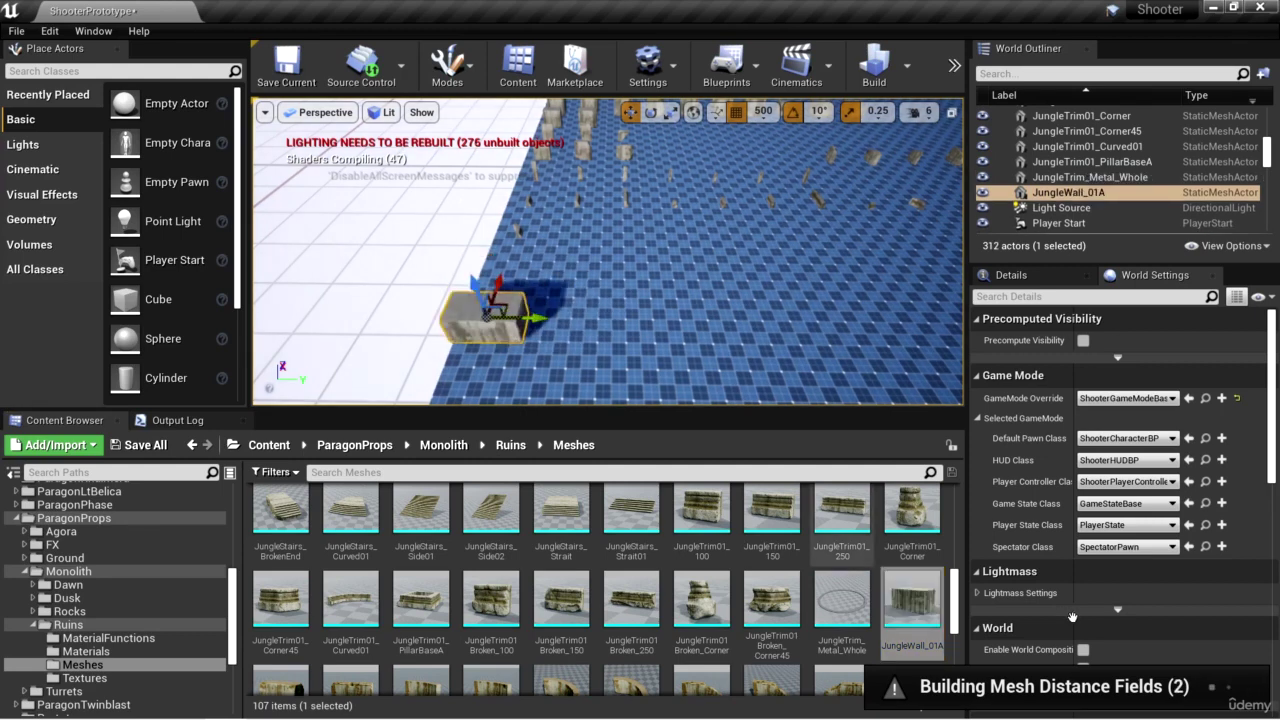
Step: Place JungleWall_01B on the floor beside JungleWall_01A
scroll(763, 558, "down", 2)
left_click(281, 615)
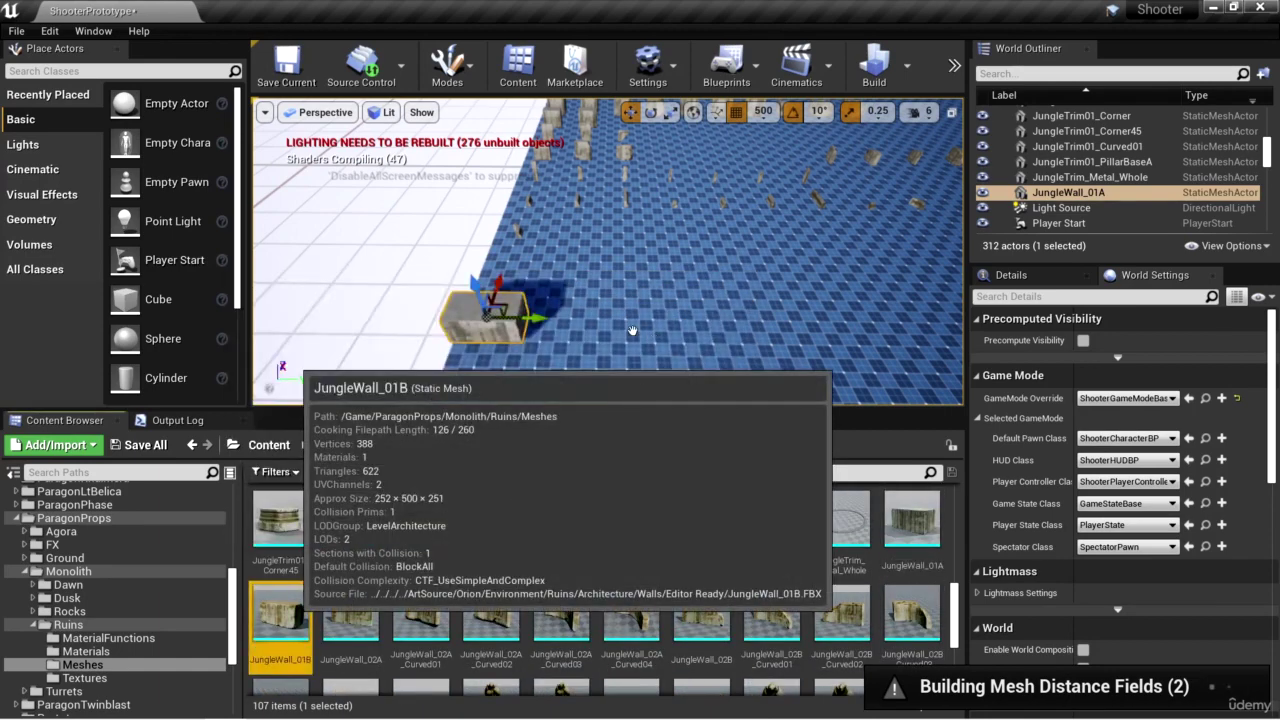
left_click_drag(632, 330, 628, 318)
right_click_drag(628, 318, 570, 312)
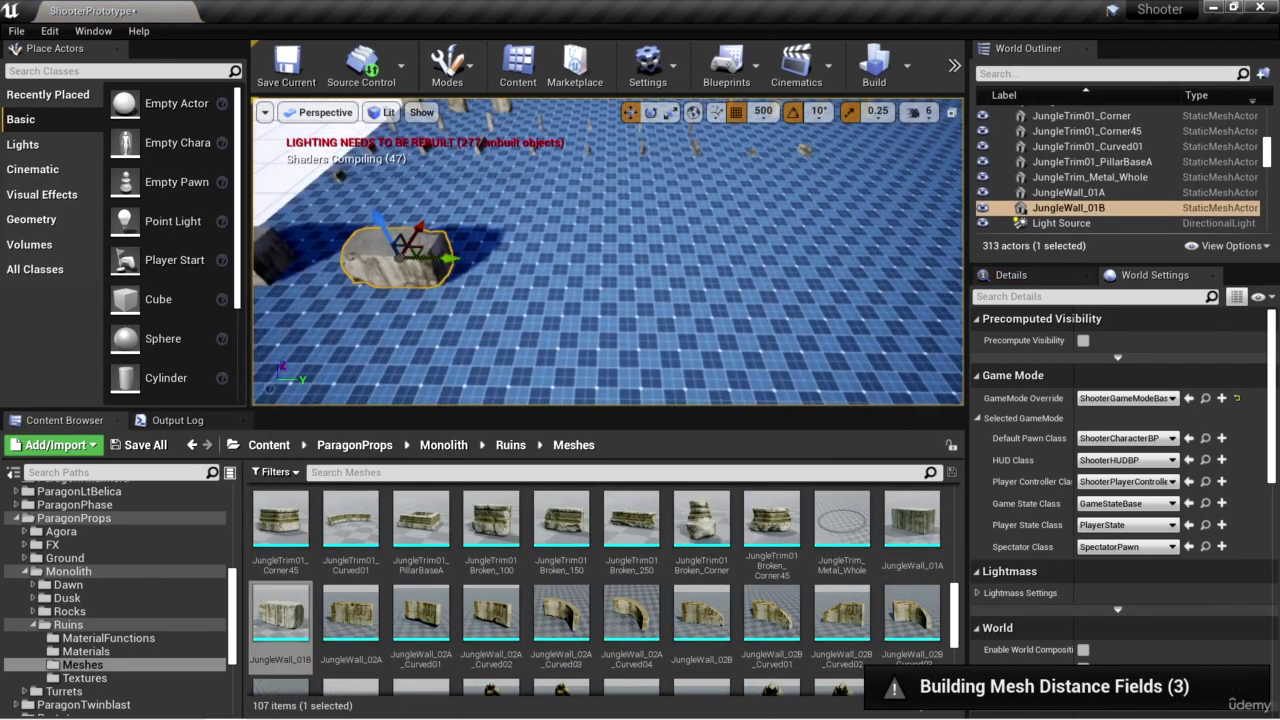
Step: Place JungleWall_02A_Curved01 on the floor and move it to the platform's edge beside JungleWall_01A
scroll(570, 312, "down", 3)
left_click(446, 603)
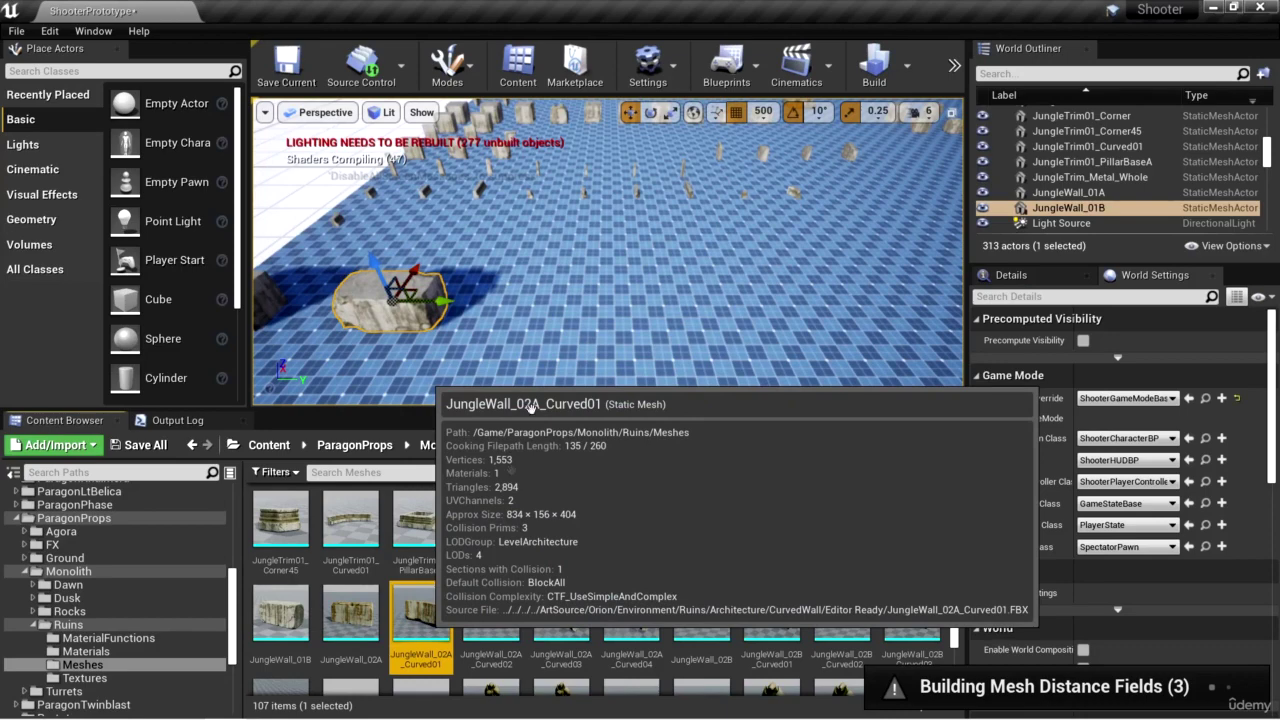
left_click_drag(583, 312, 583, 312)
right_click_drag(583, 312, 583, 312)
left_click_drag(717, 273, 591, 290)
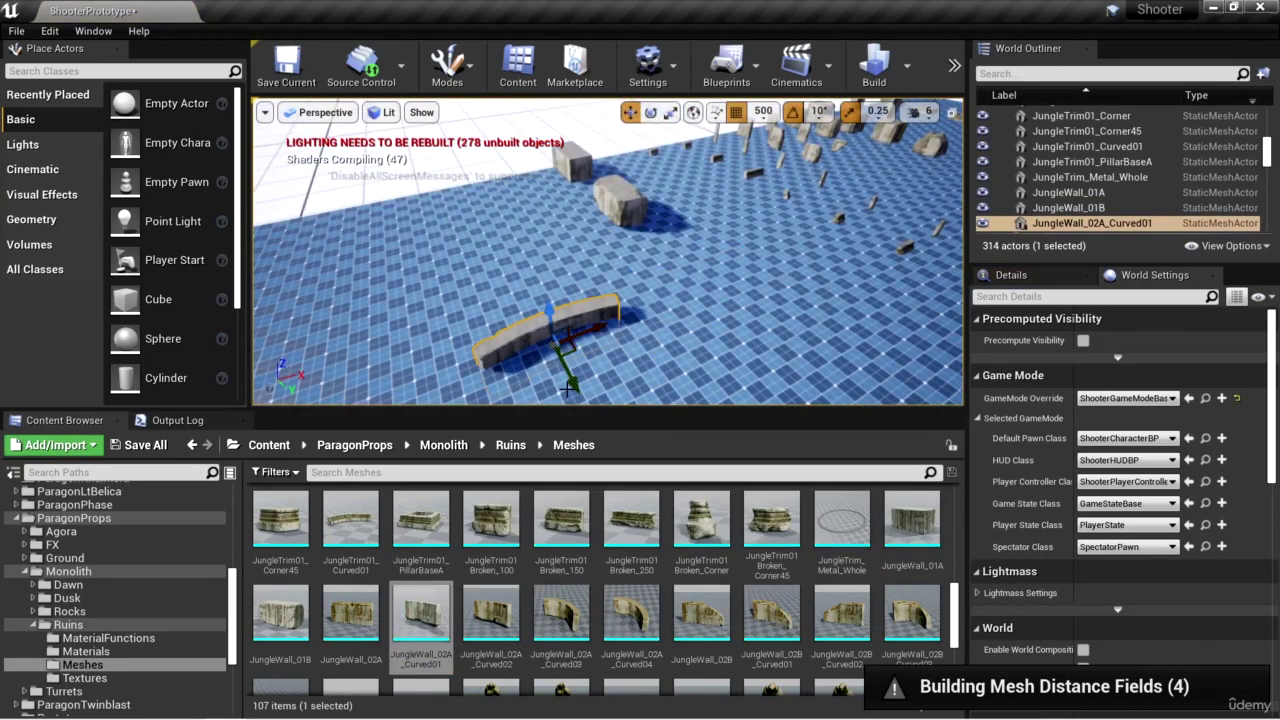
left_click_drag(567, 387, 478, 178)
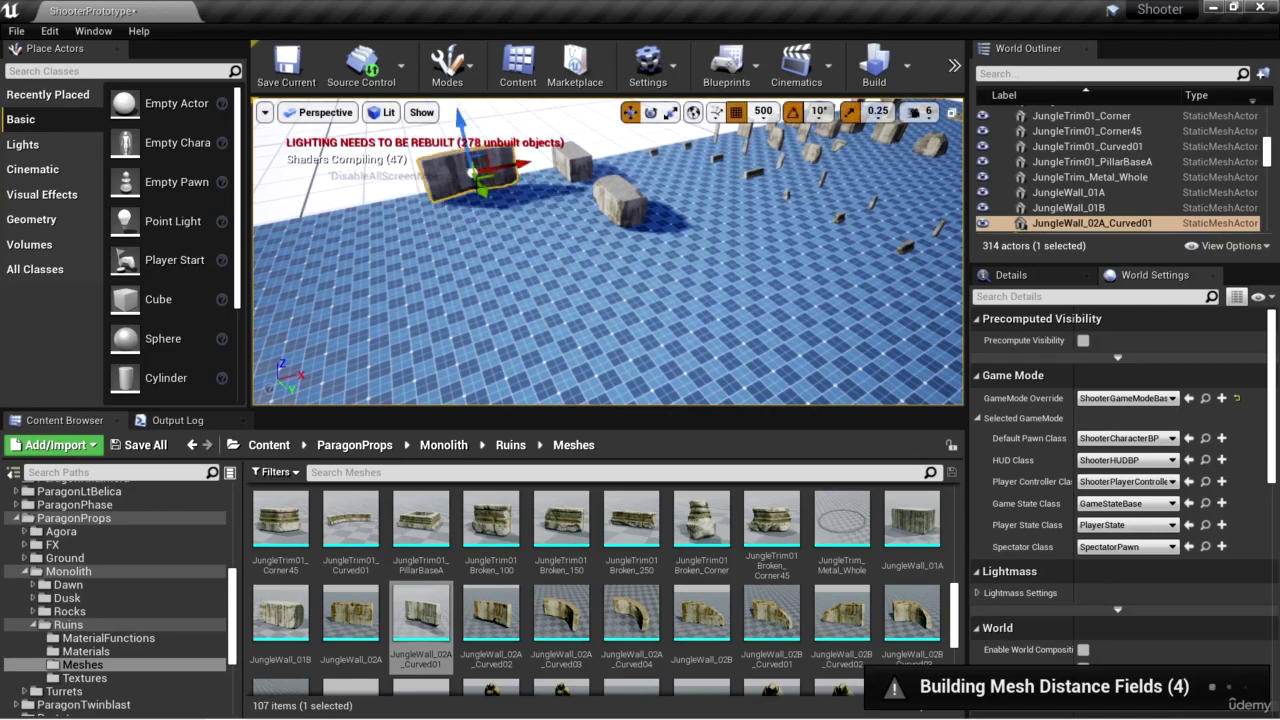
Step: Place JungleWall_02A_Curved02 in front of Curved01, and the Curved03 and Curved04 walls as a second pair beside them
left_click_drag(491, 615, 491, 288)
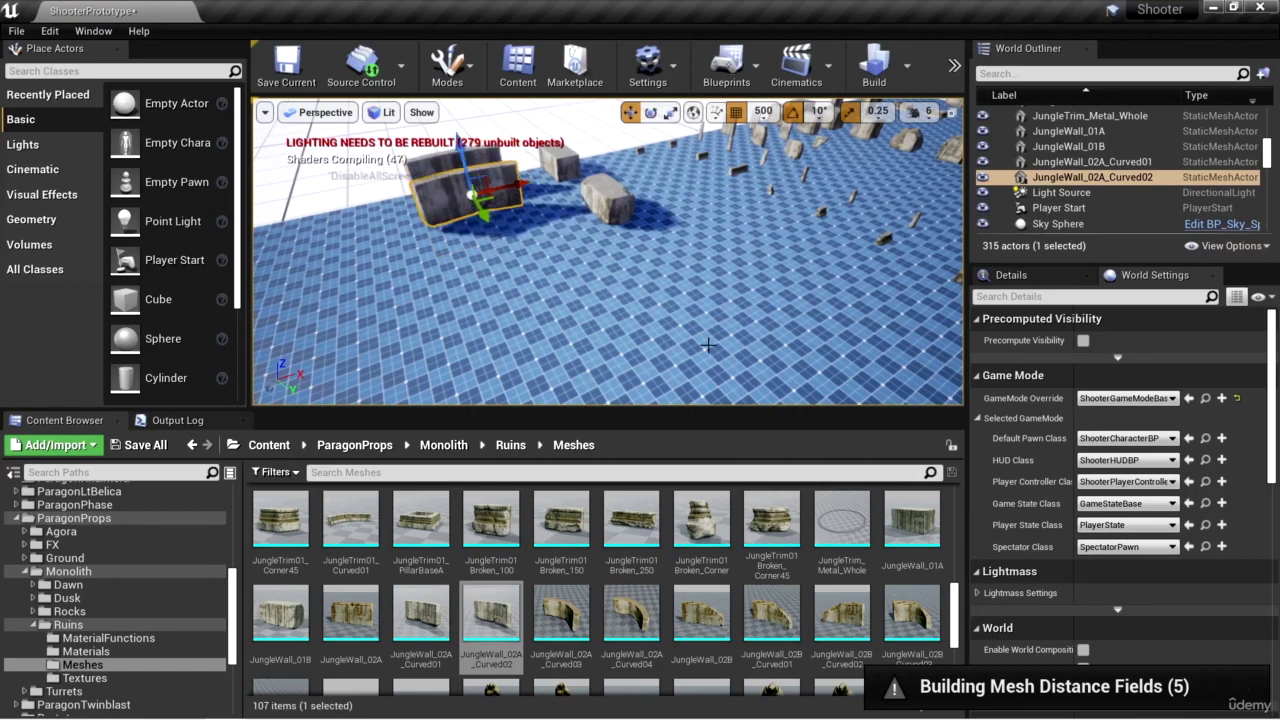
right_click_drag(707, 345, 655, 330)
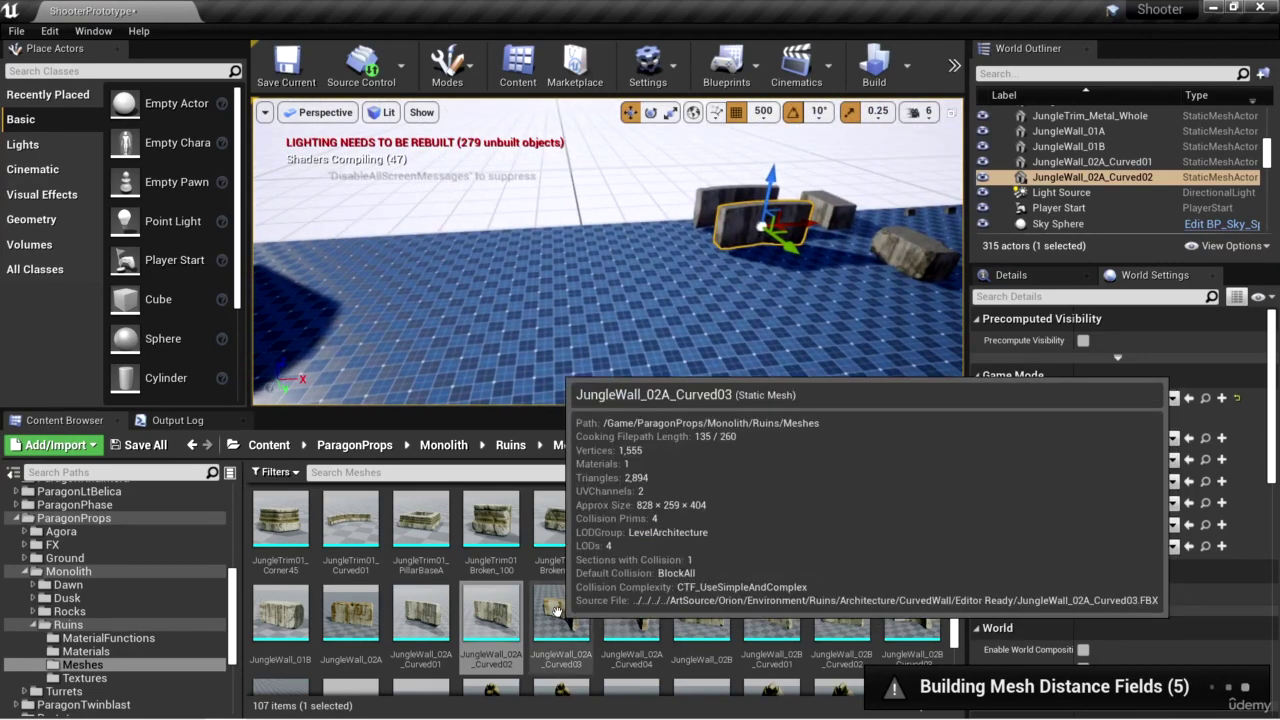
left_click_drag(556, 610, 636, 186)
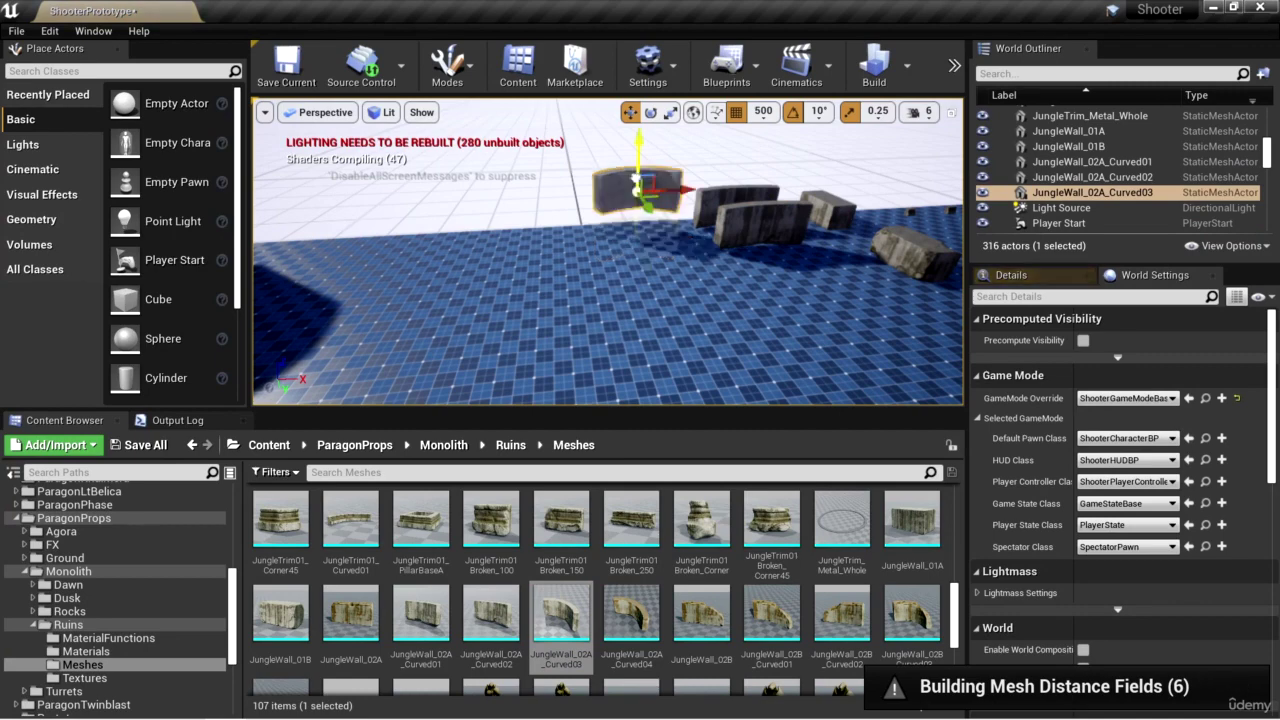
left_click_drag(631, 615, 650, 225)
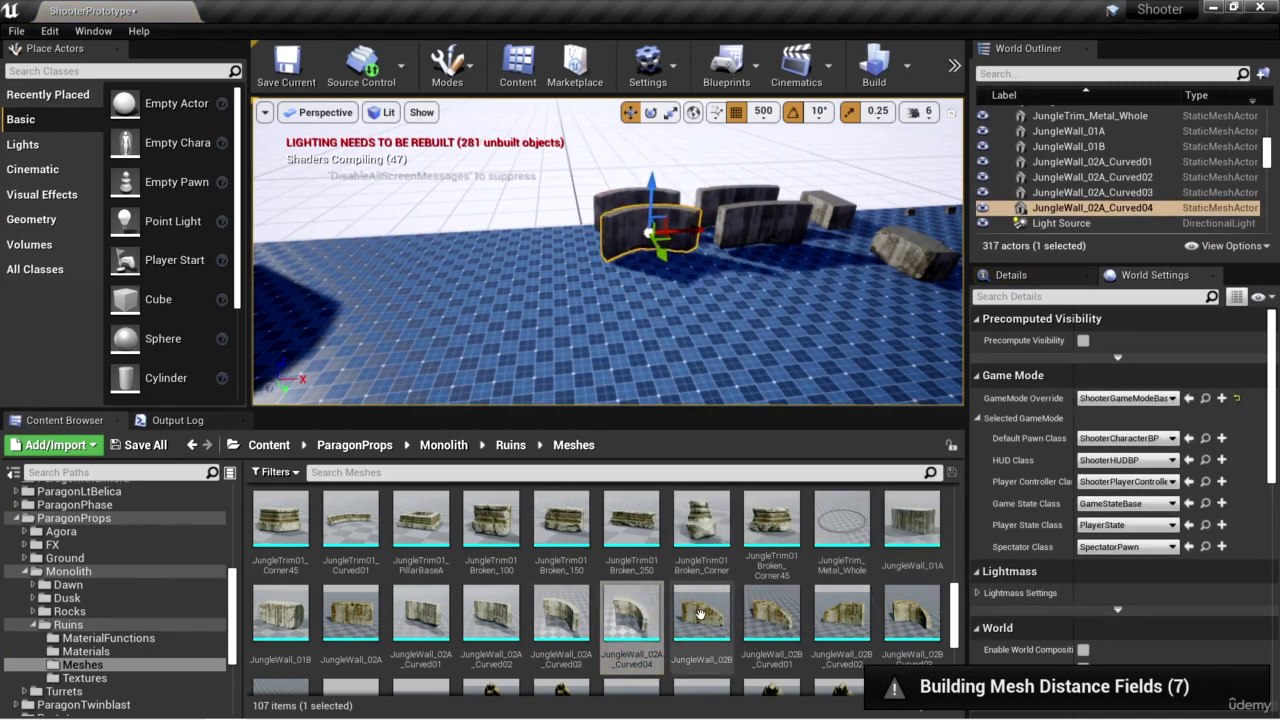
Step: Place JungleWall_02B on the floor in front of the curved walls and move it farther out onto the open floor
right_click_drag(600, 300, 600, 300)
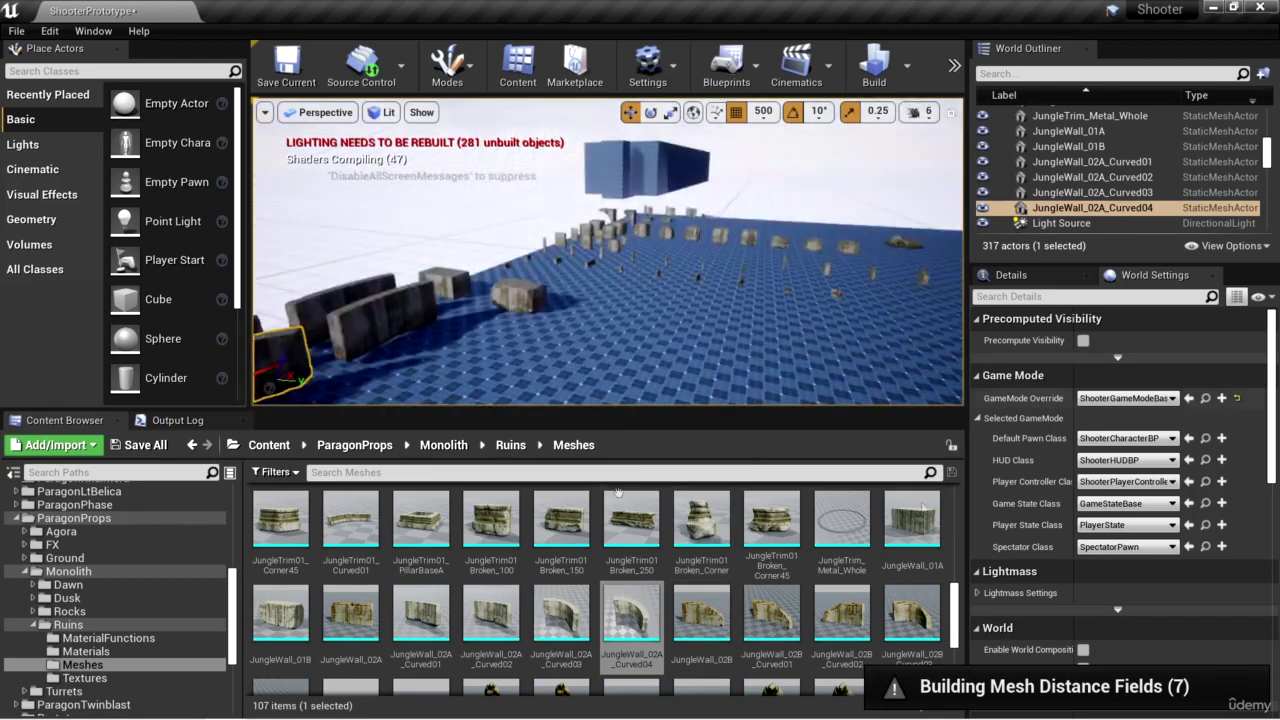
key("f")
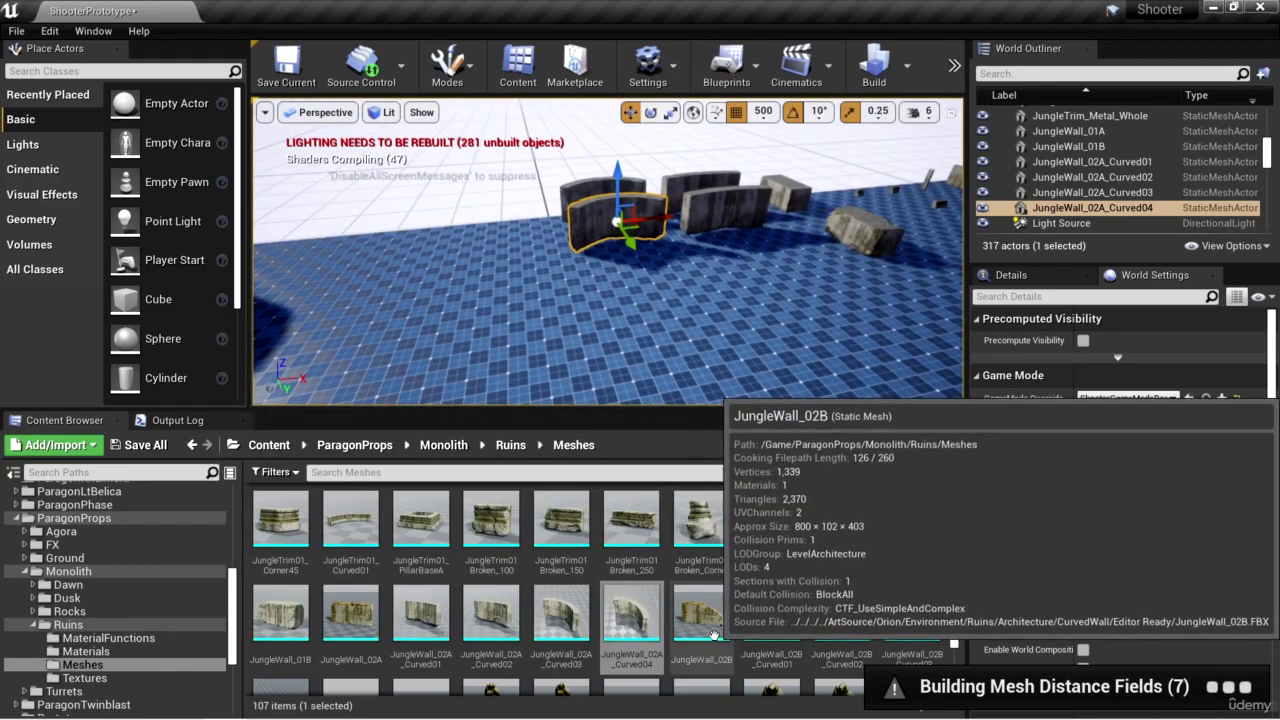
left_click_drag(713, 634, 508, 280)
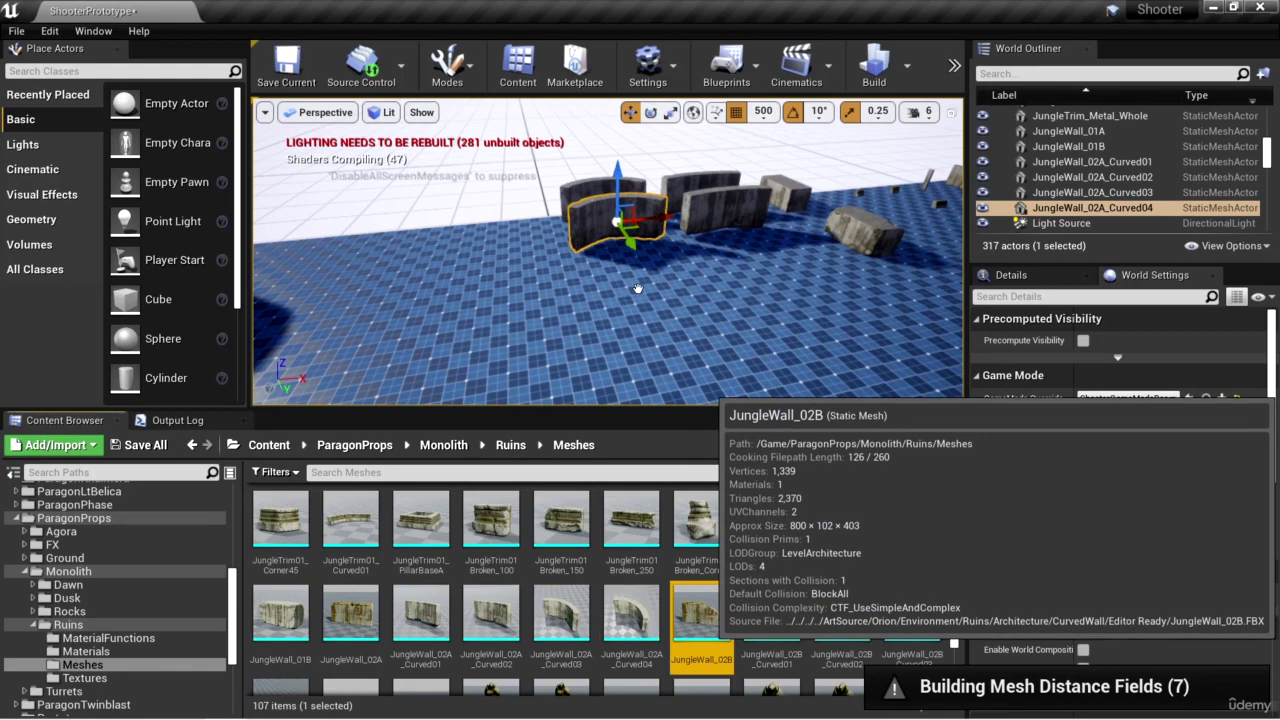
left_click_drag(638, 288, 656, 321)
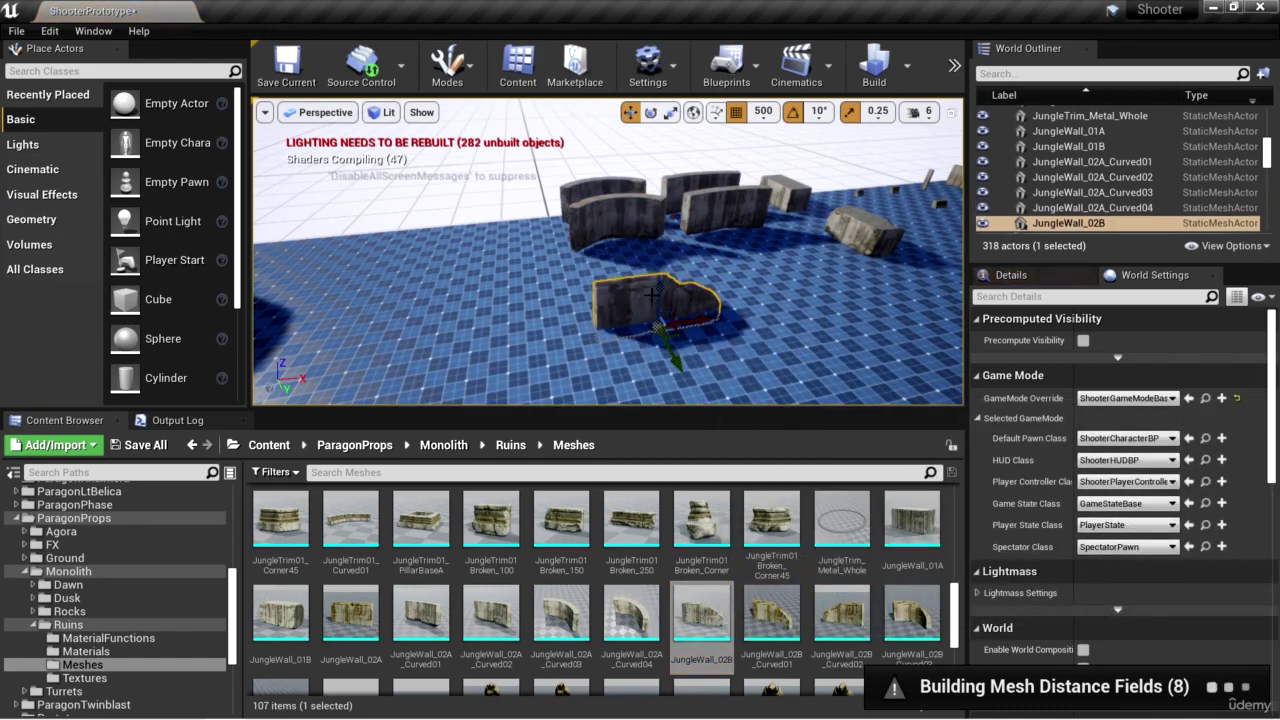
right_click_drag(656, 321, 608, 314)
key("f")
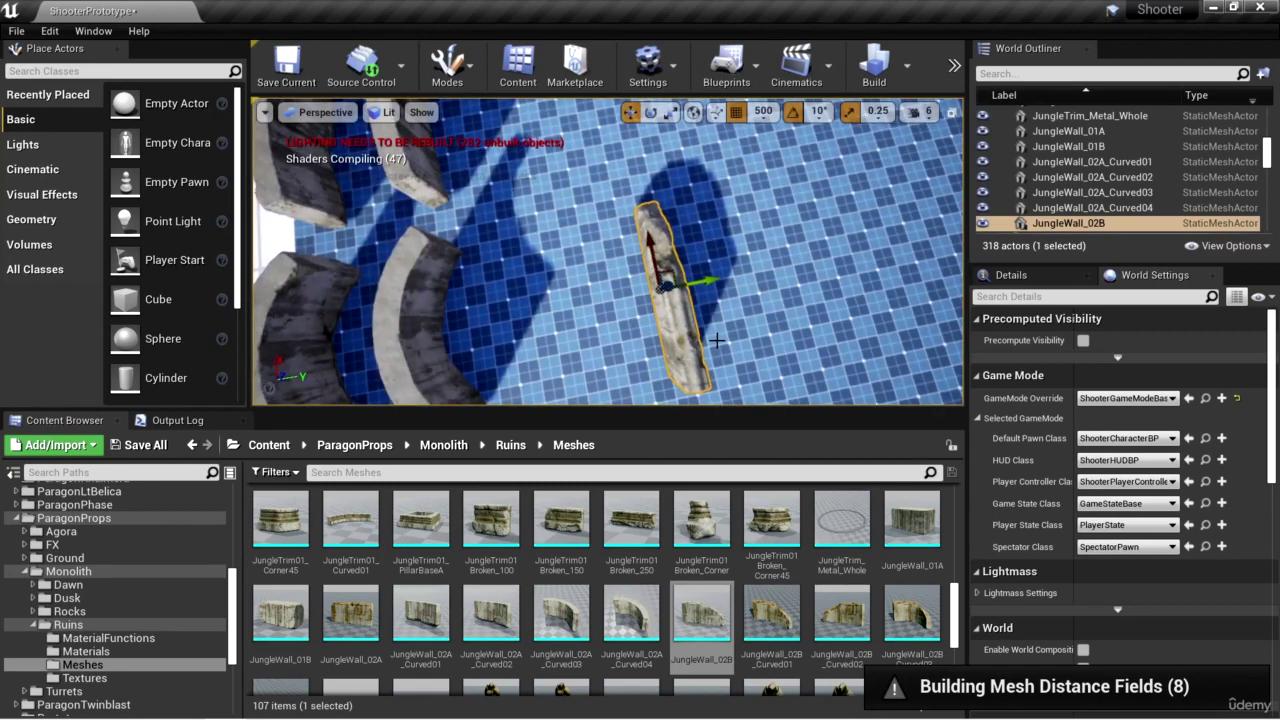
right_click_drag(716, 341, 650, 195)
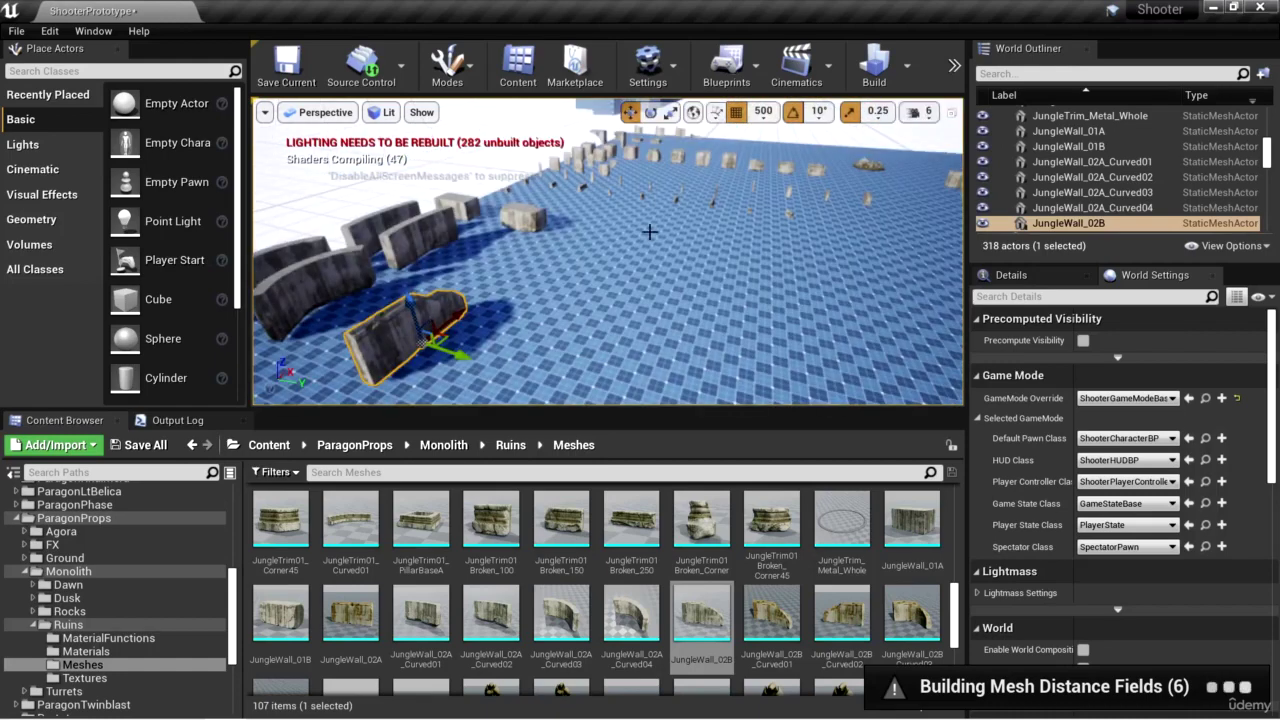
left_click_drag(447, 338, 750, 244)
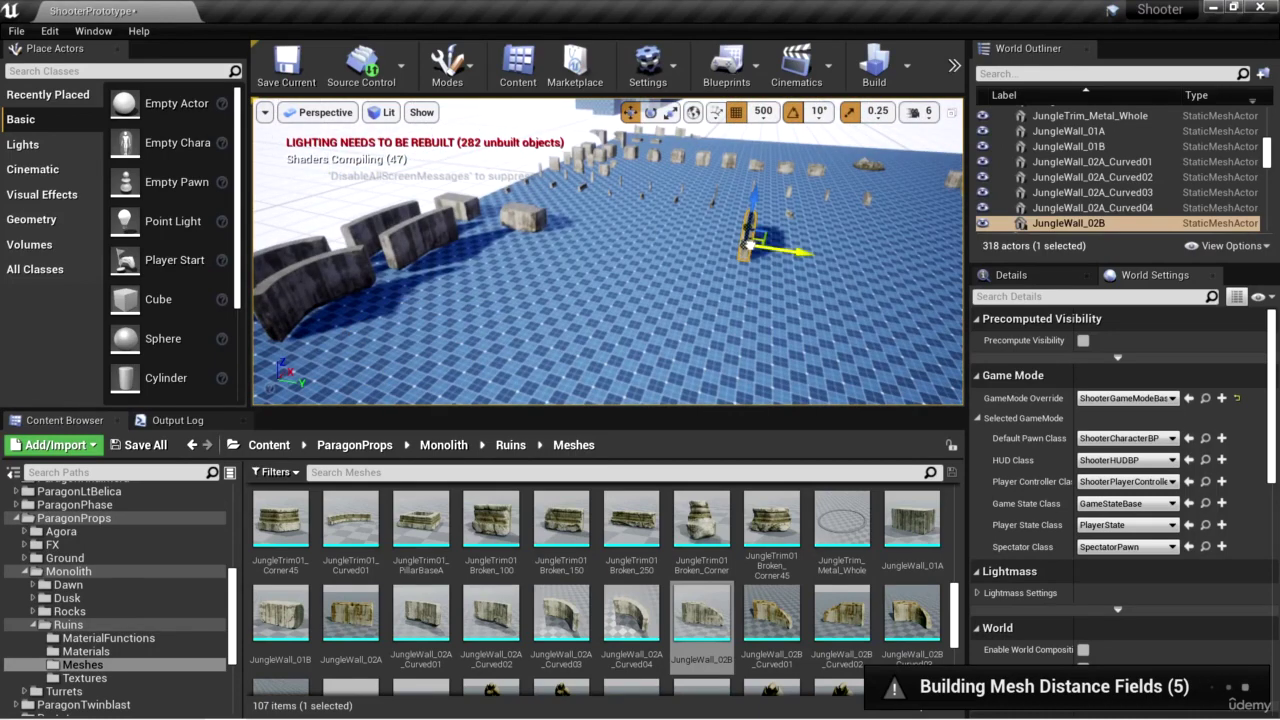
Step: Place JungleWall_02B_Curved01 on the floor directly in front of the JungleWall_02A curved walls
key("f")
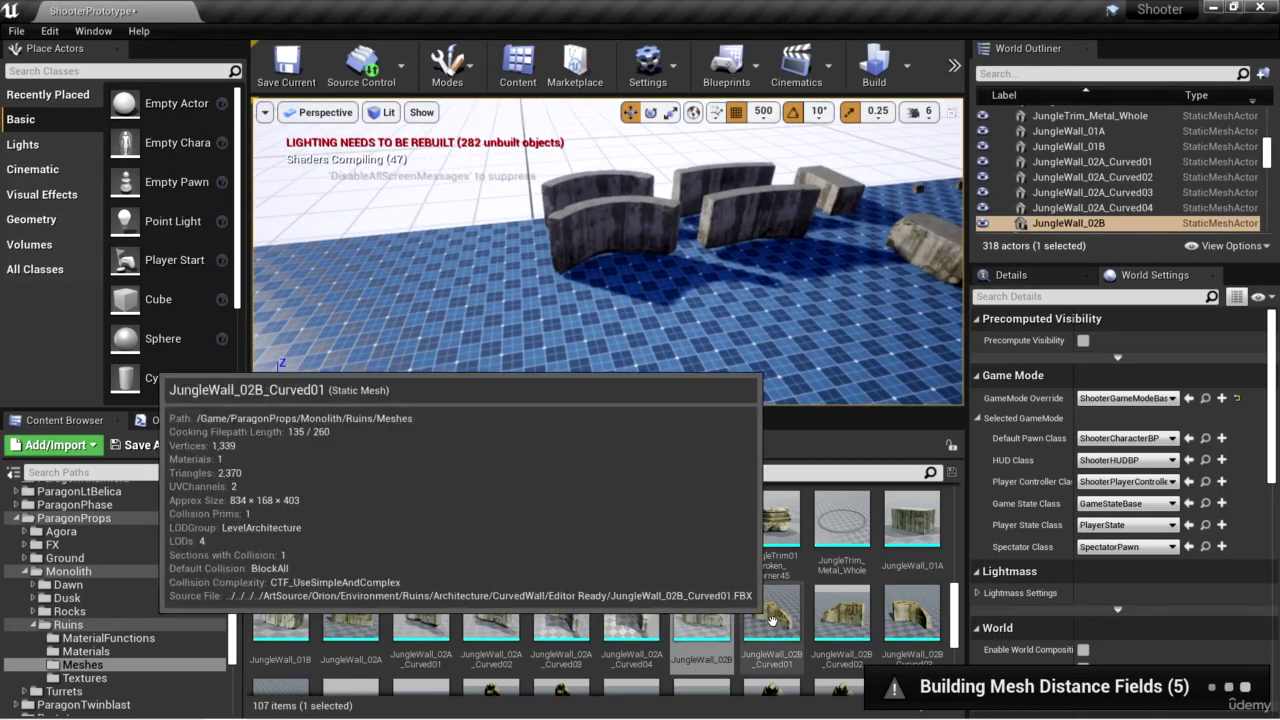
left_click_drag(771, 612, 651, 212)
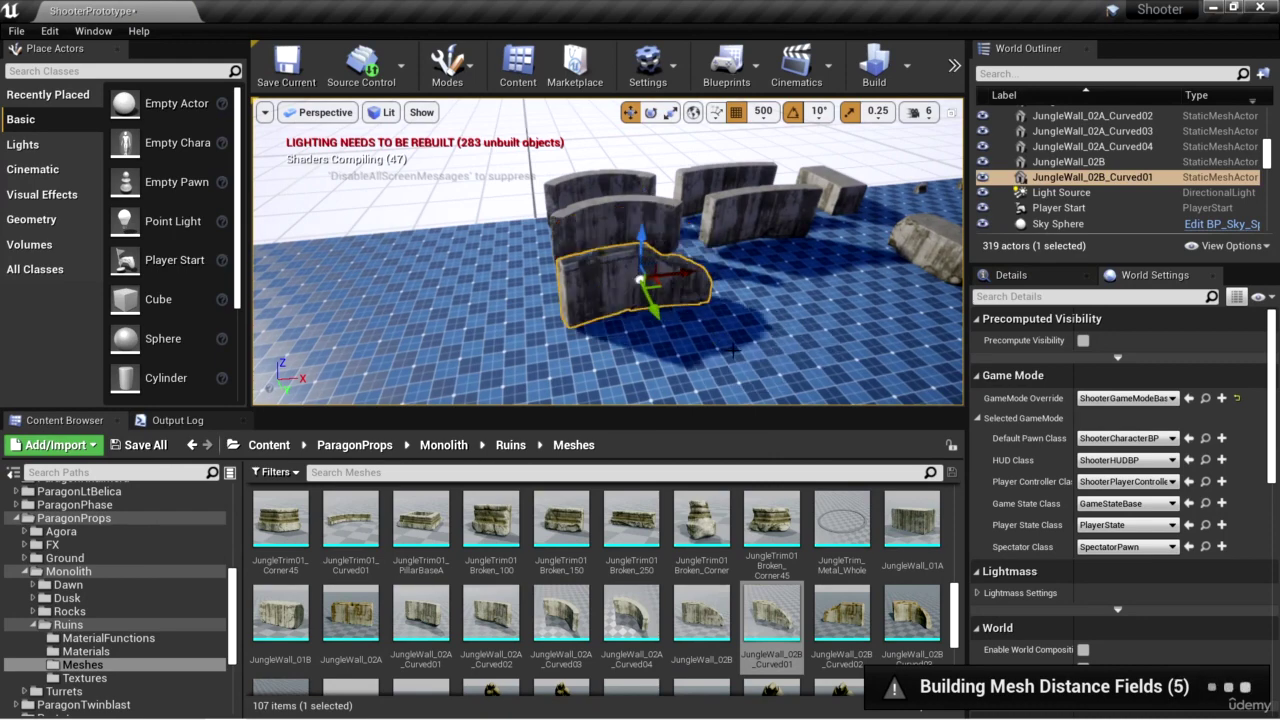
right_click_drag(658, 272, 780, 262)
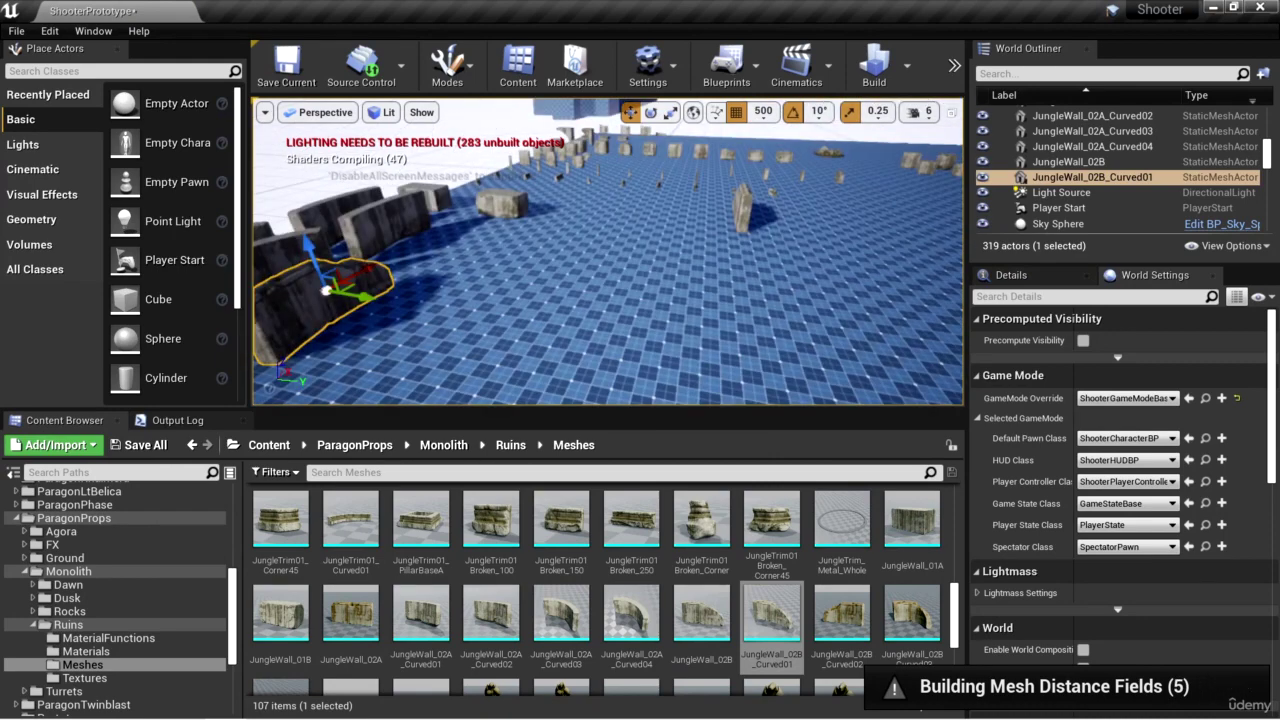
right_click_drag(780, 262, 732, 236)
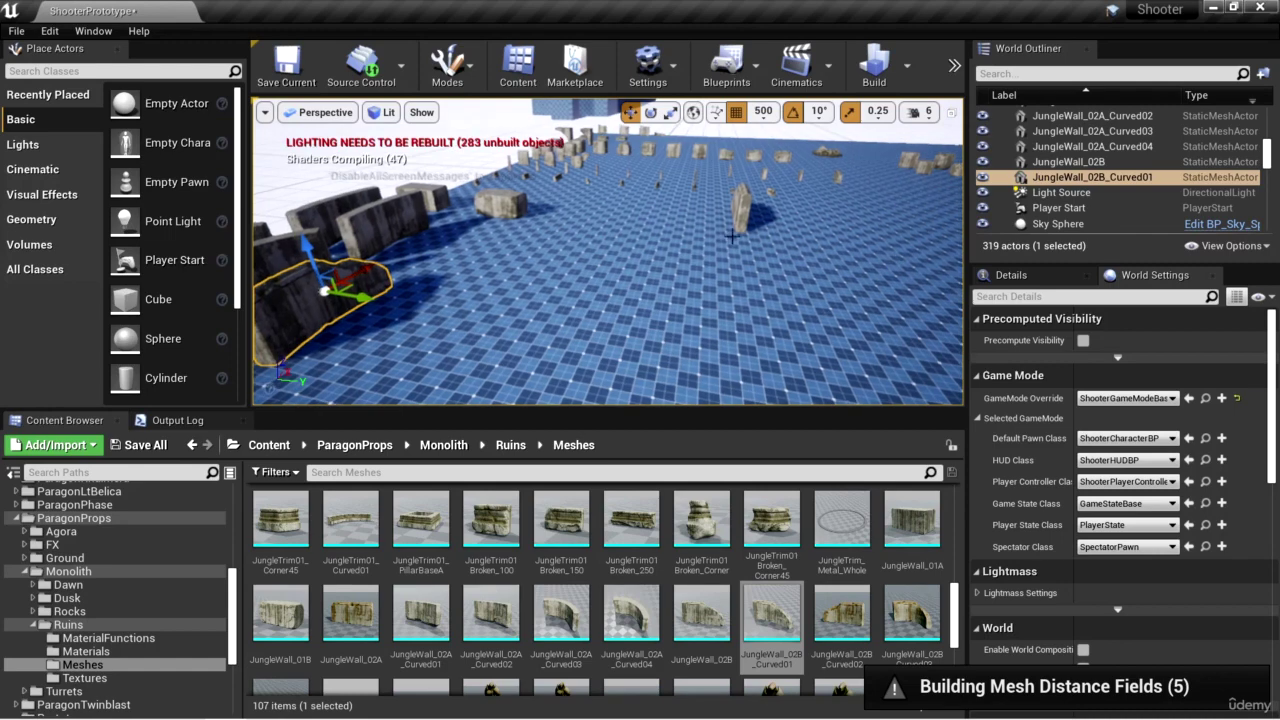
Step: Place JungleWall_02B_Curved02, Curved03 and Curved04 one after another in front of JungleWall_02B_Curved01, continuing the row
left_click(741, 208)
key("f")
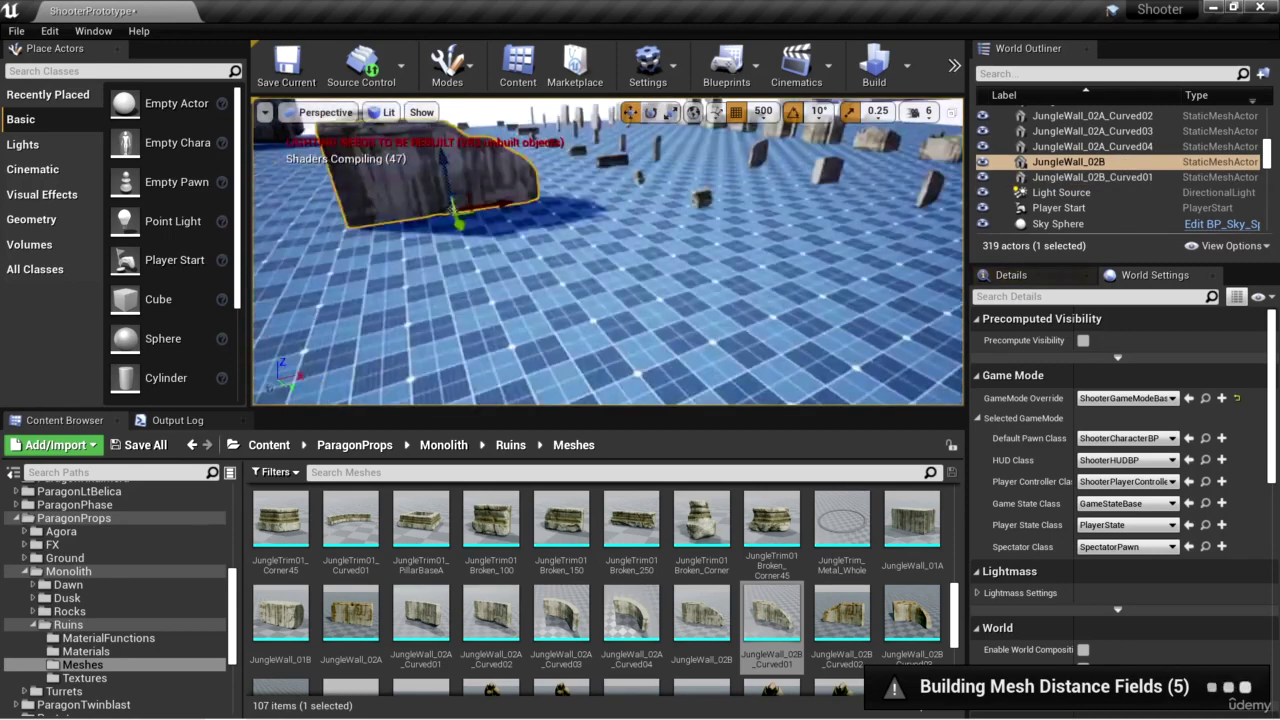
right_click_drag(706, 310, 706, 310)
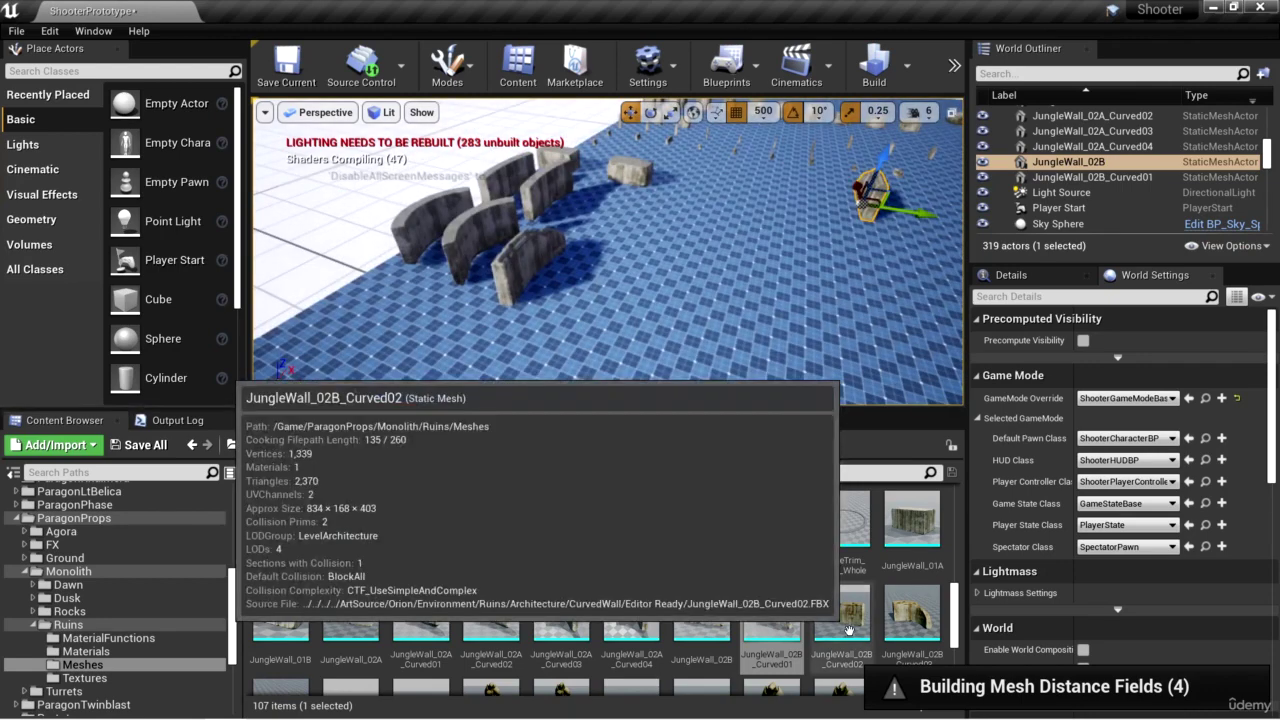
left_click_drag(848, 630, 578, 220)
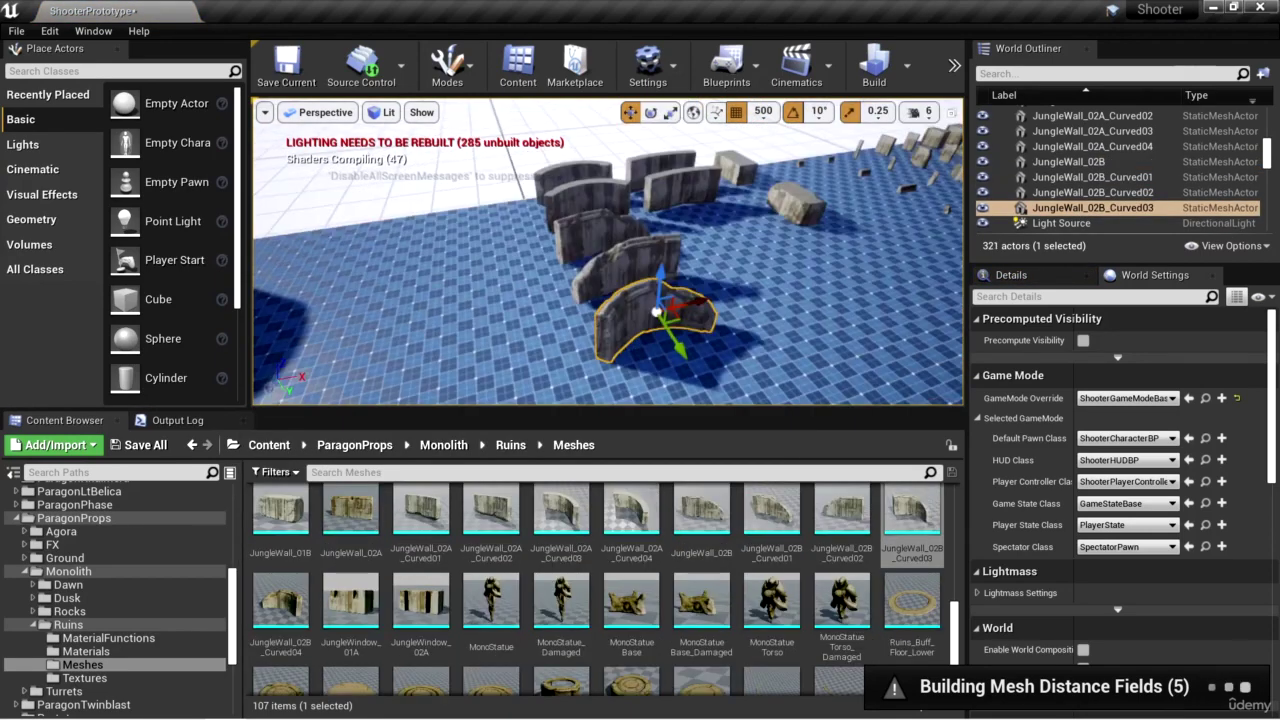
left_click_drag(280, 600, 679, 336)
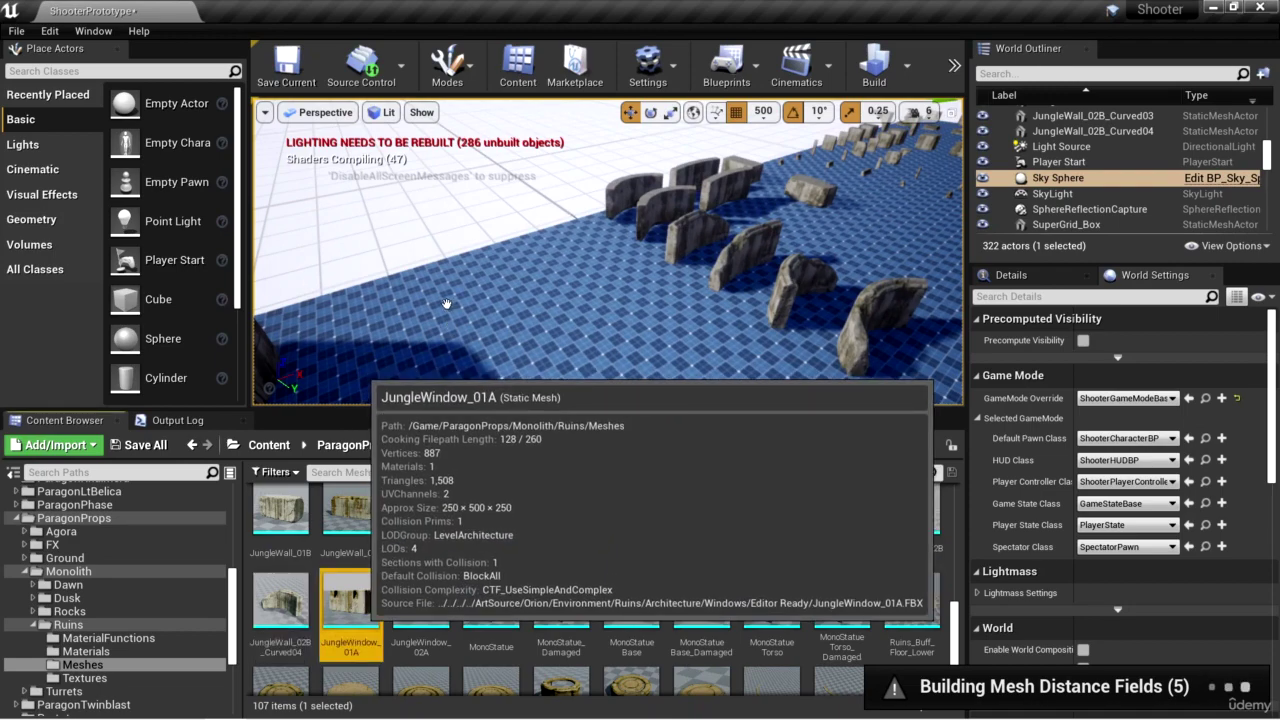
Step: Place JungleWindow_01A and JungleWindow_02A on the platform floor beside the curved walls, spaced apart from each other
left_click_drag(447, 303, 601, 205)
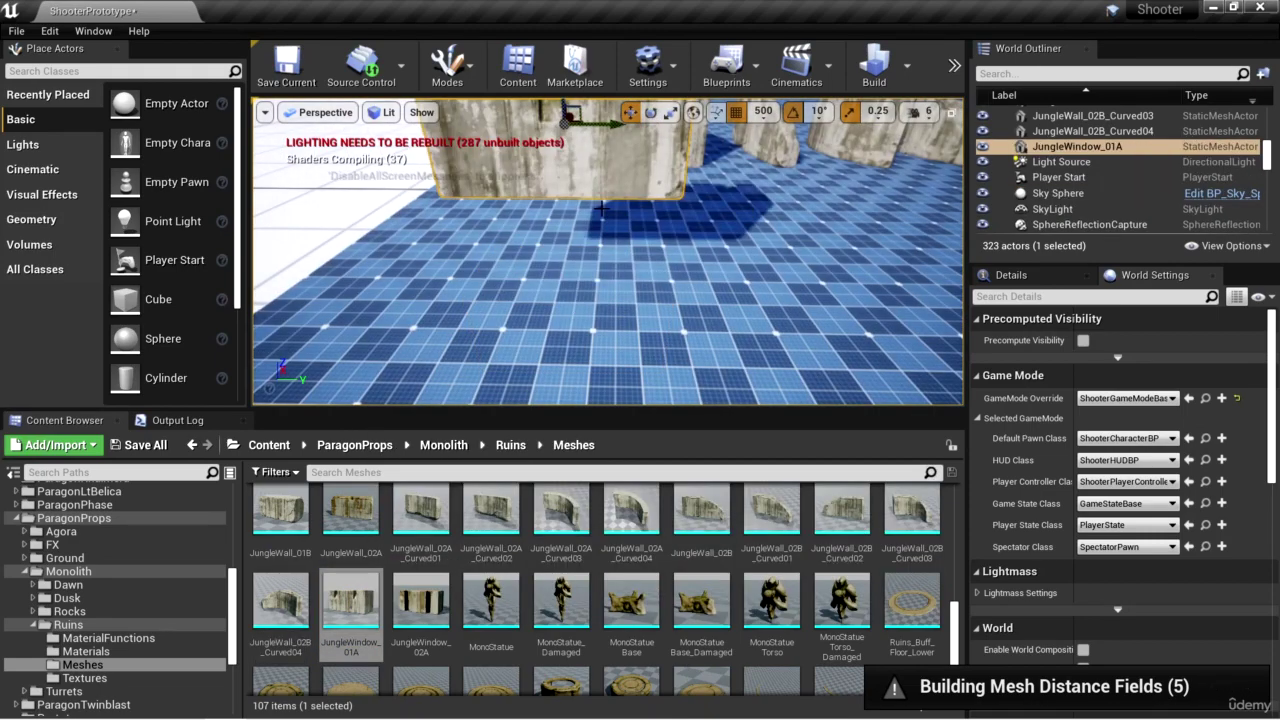
mouse_move(601, 205)
right_mouse_down()
mouse_move(585, 215)
mouse_move(600, 210)
right_mouse_up()
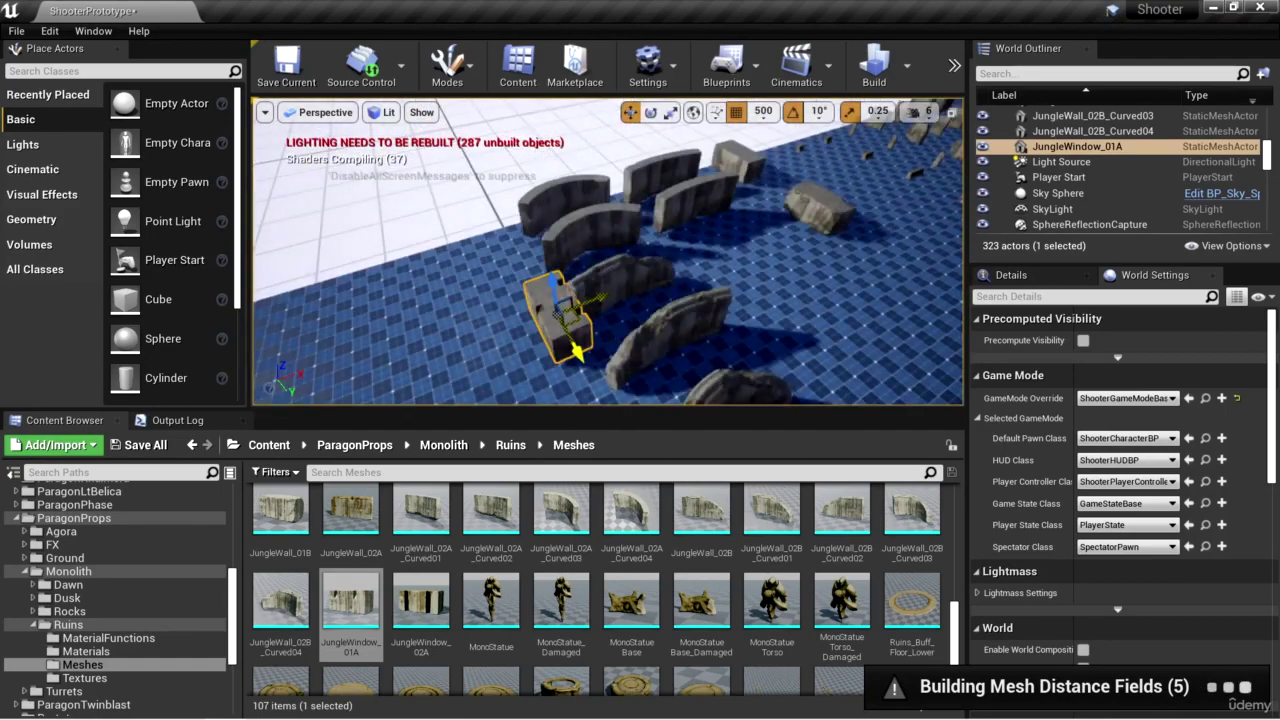
left_click_drag(600, 300, 635, 360, "alt")
left_click_drag(421, 605, 528, 178)
key("f")
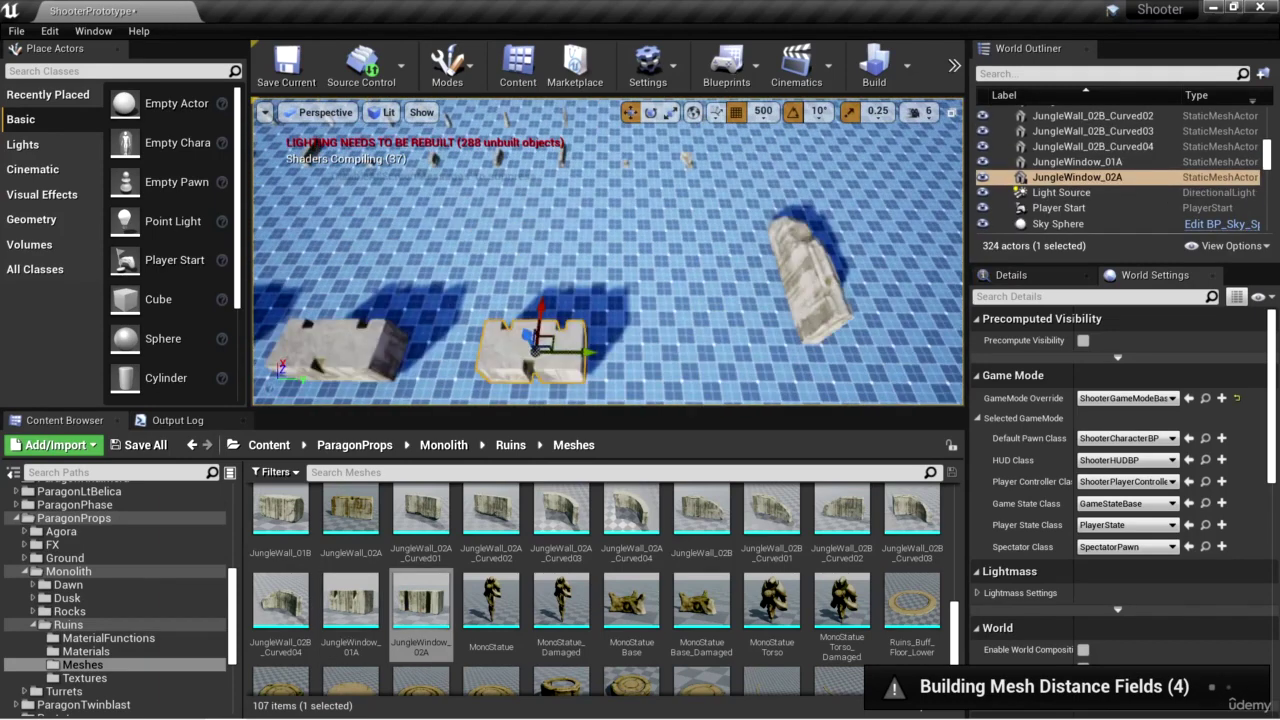
Step: Place MonoStatue and MonoStatue_Damaged next to each other at the platform's edge, in front of the large monument pieces
scroll(631, 600, "down", 1)
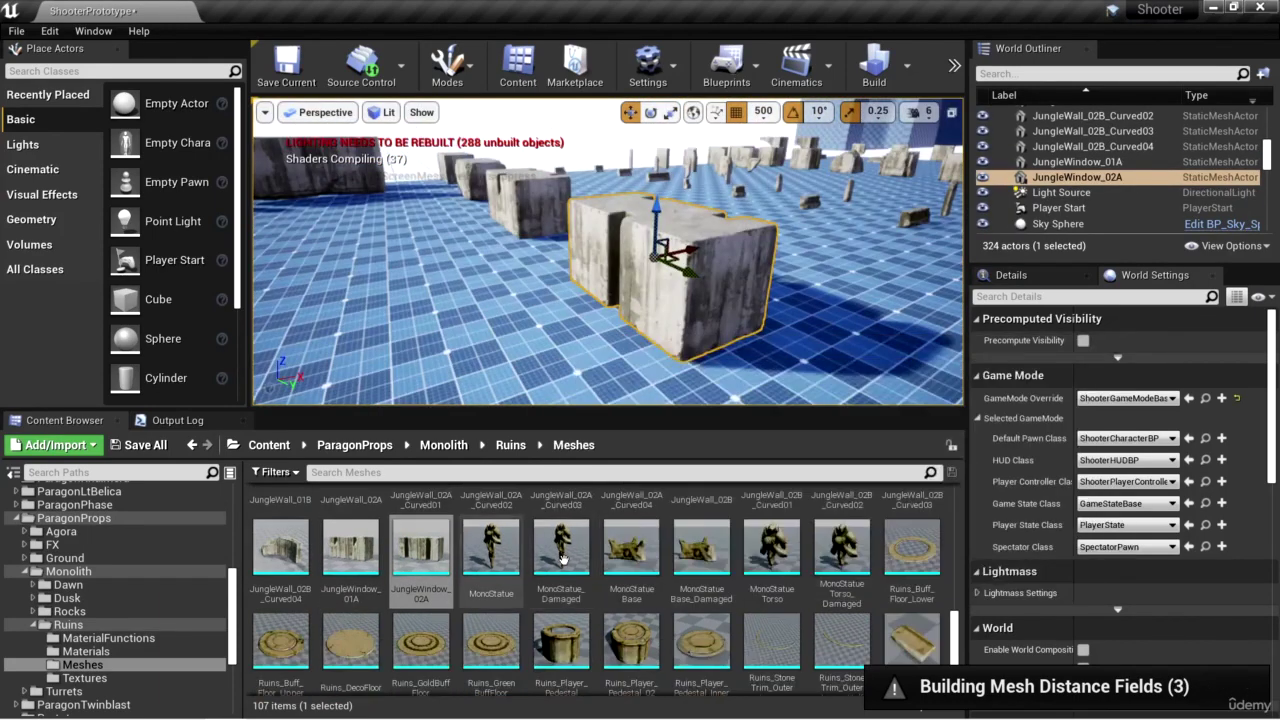
right_click_drag(295, 360, 295, 360)
right_click_drag(700, 290, 810, 316)
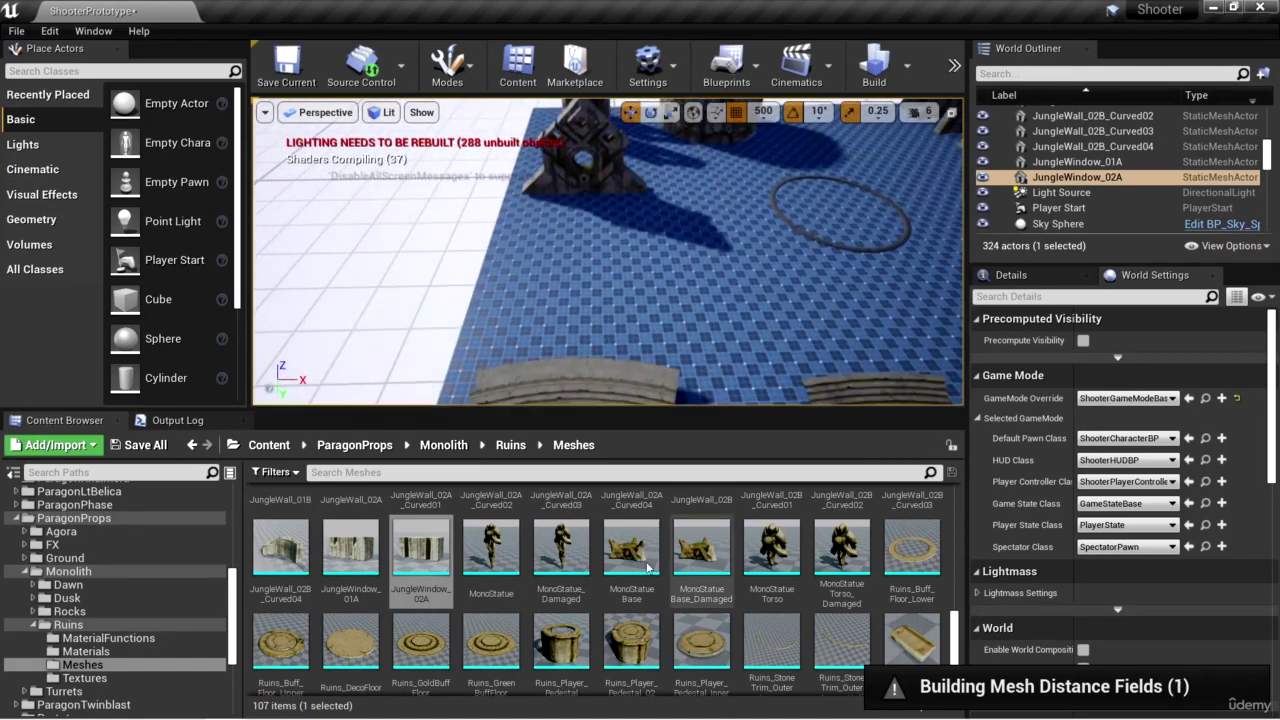
left_click_drag(491, 545, 565, 358)
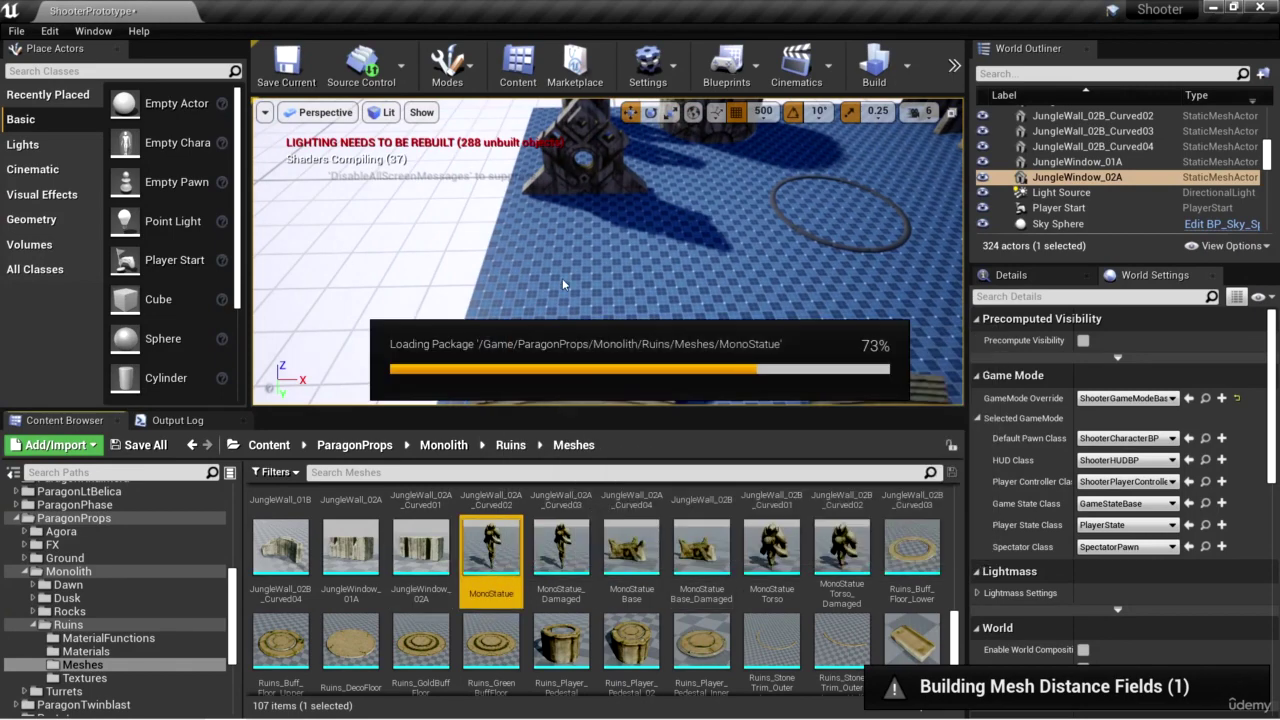
left_click_drag(562, 285, 597, 208)
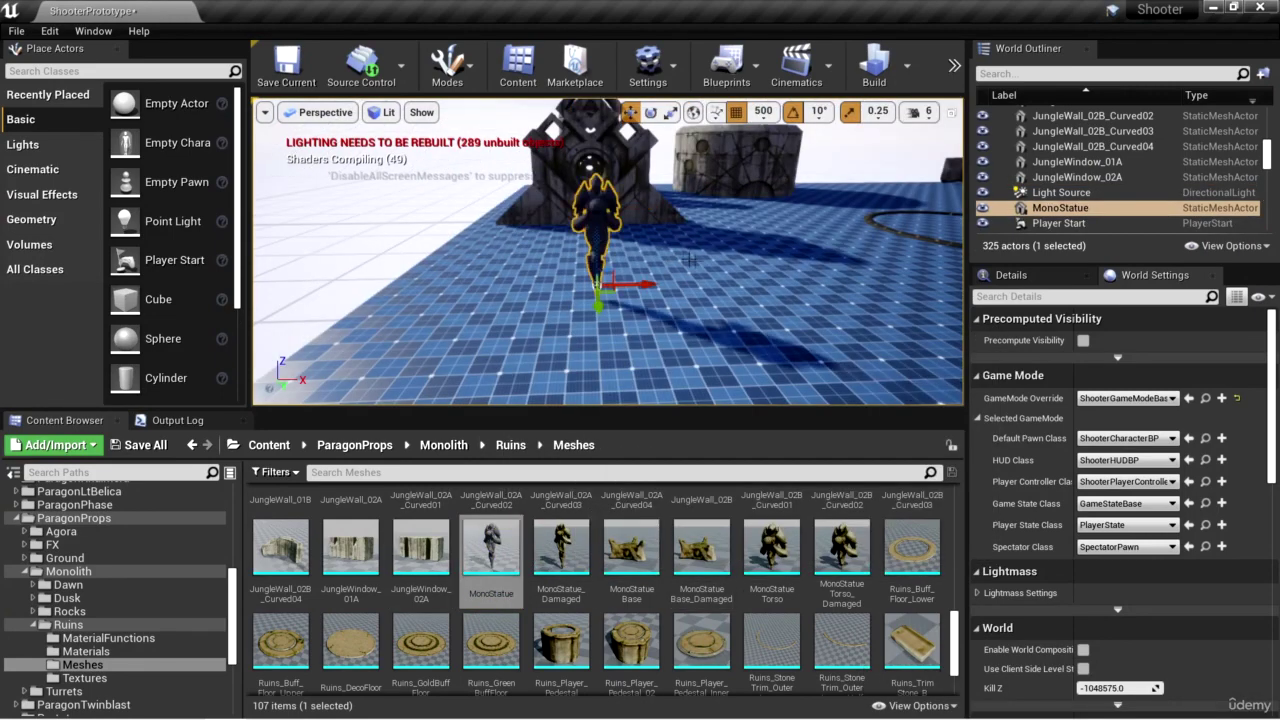
left_click_drag(561, 548, 483, 290)
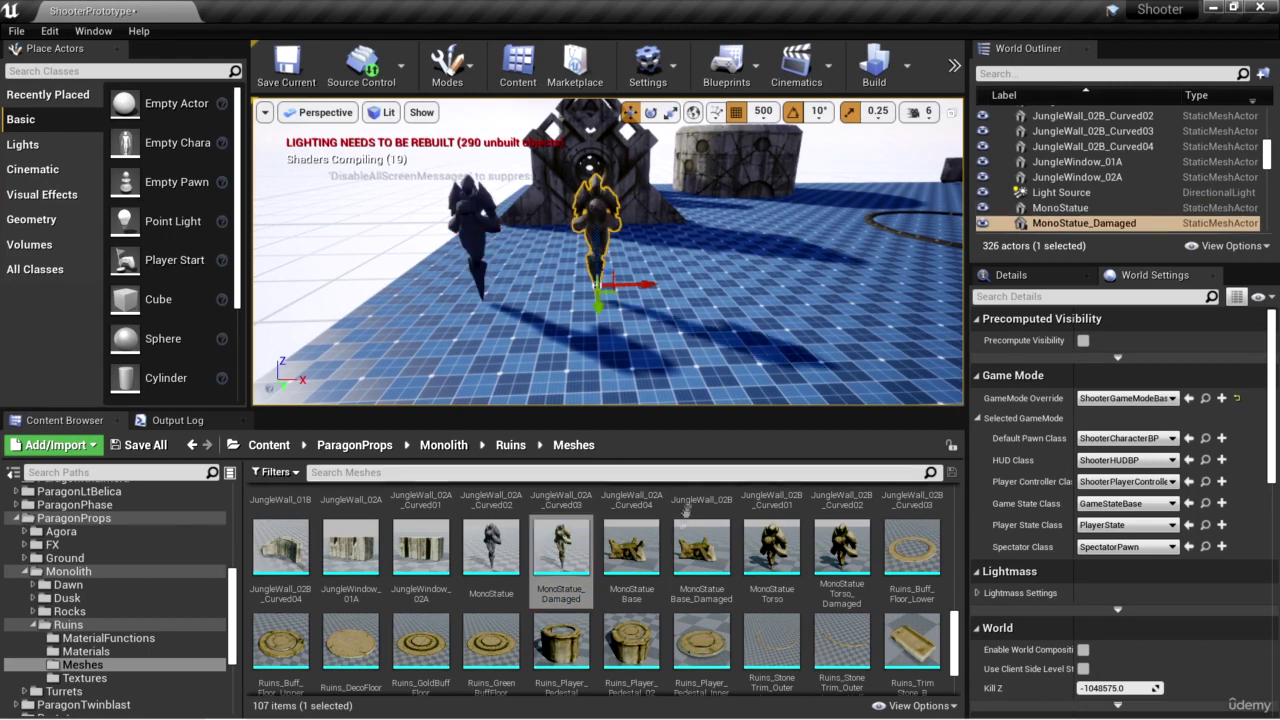
Step: Place MonoStatueBase on the floor and position it under the feet of MonoStatue
right_click_drag(638, 305, 607, 347)
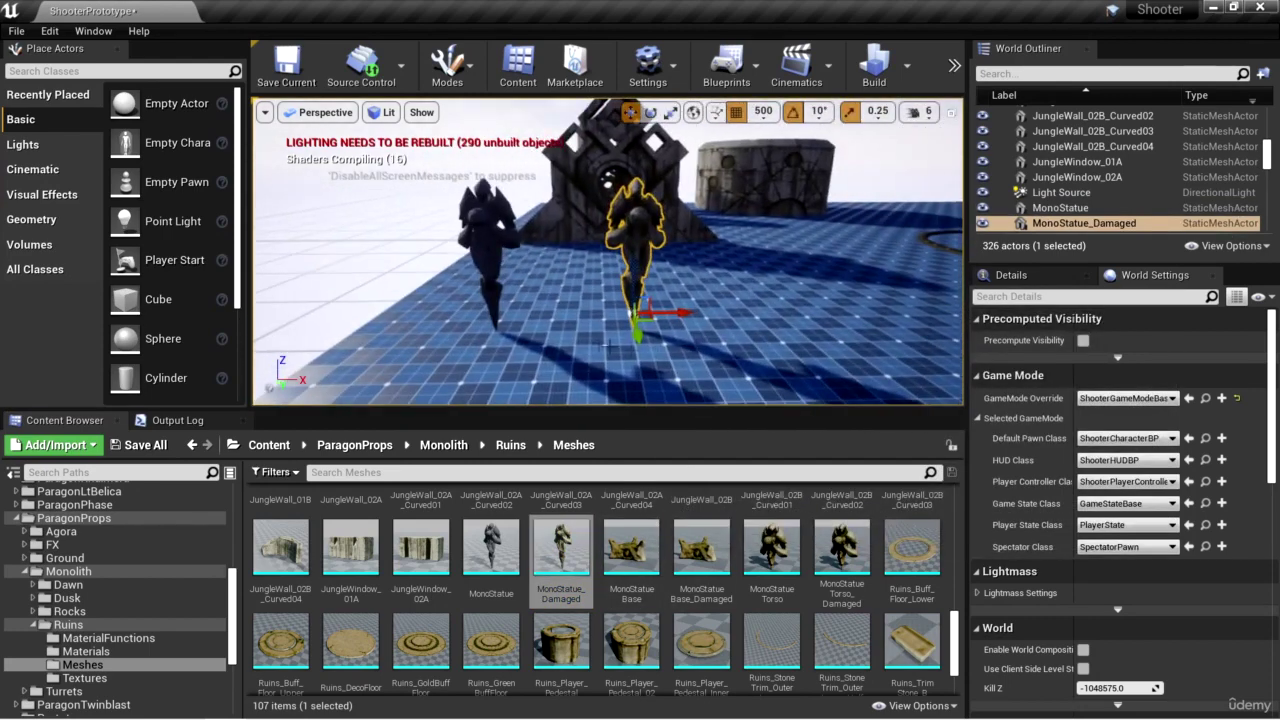
left_click(628, 540)
right_click_drag(600, 300, 640, 285)
left_click_drag(631, 545, 563, 282)
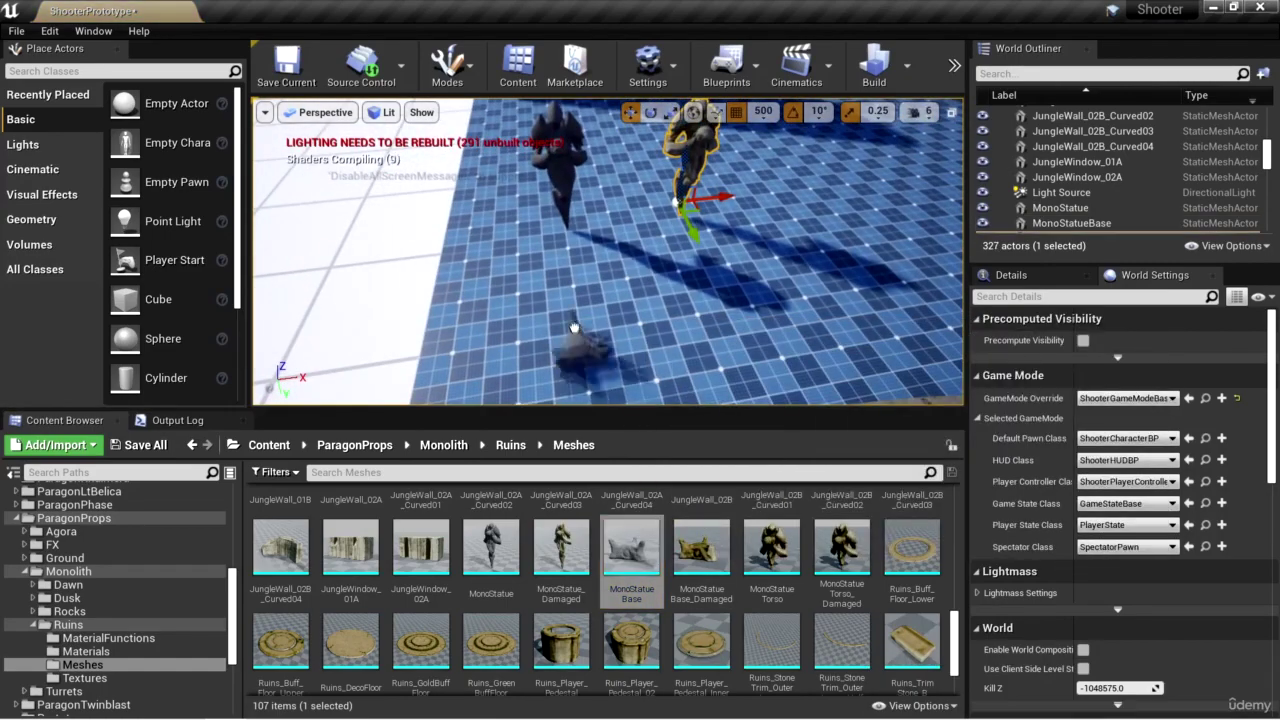
key("f")
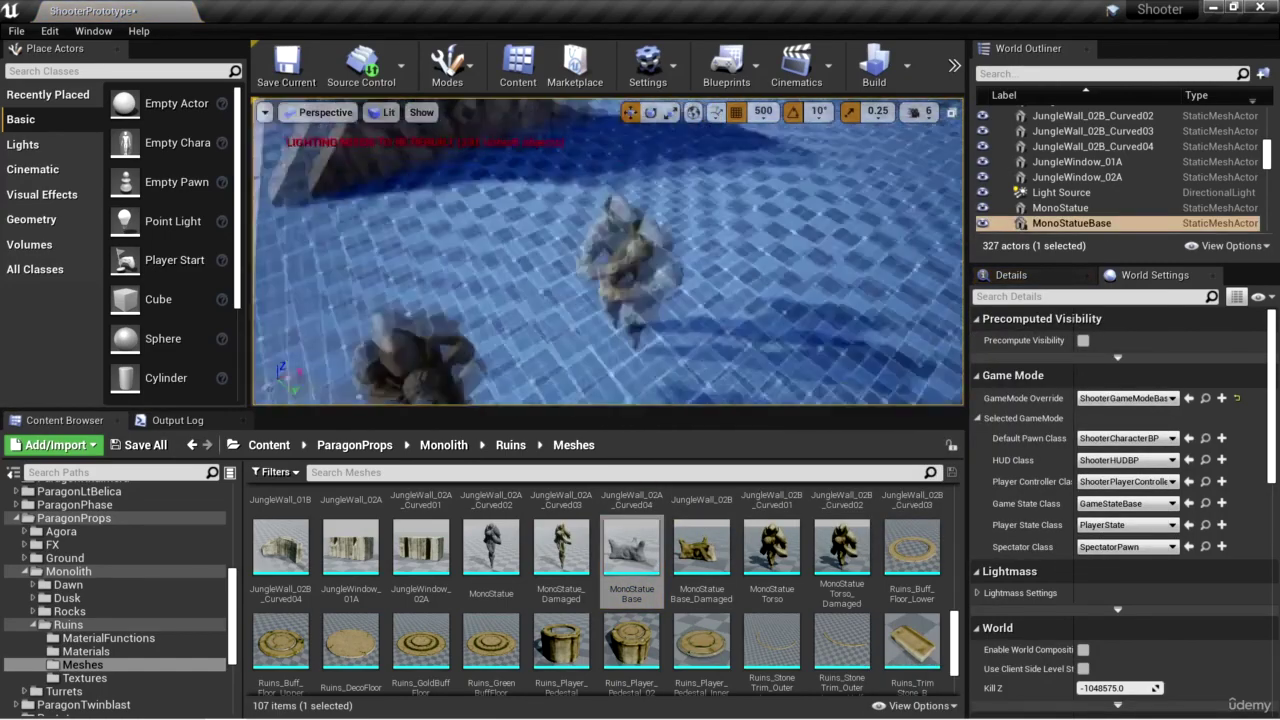
double_click(1060, 207)
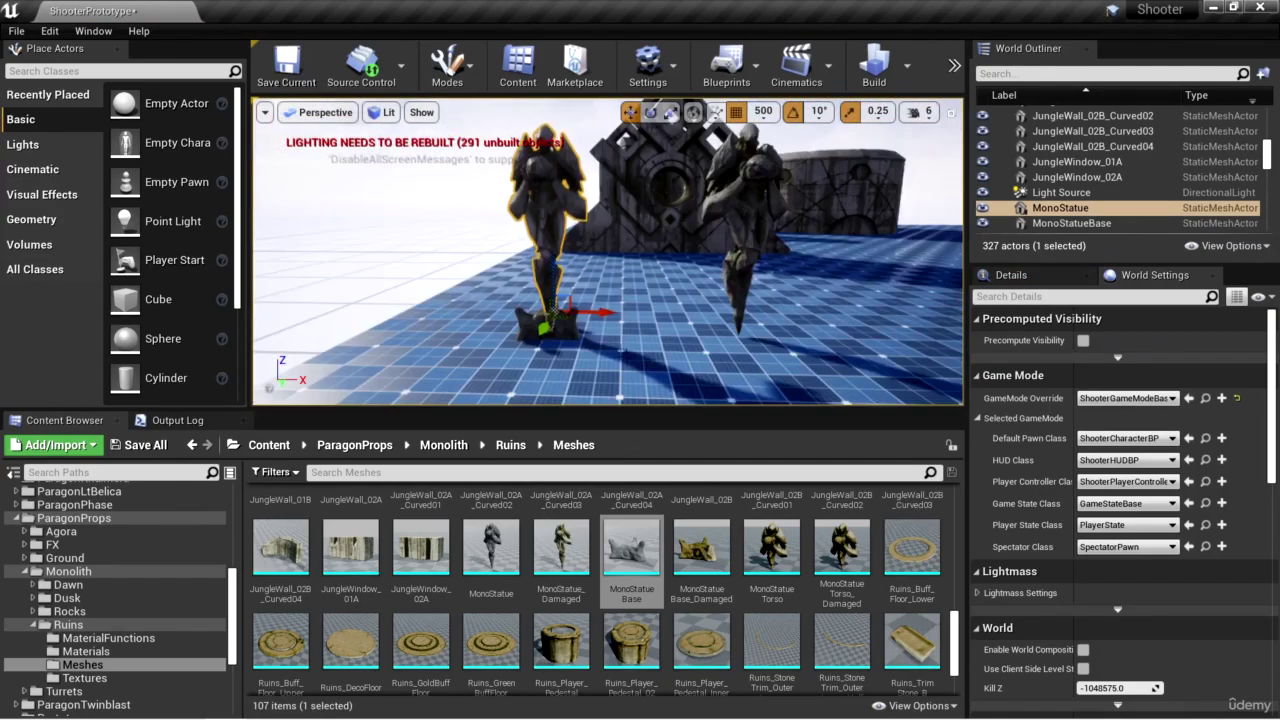
Step: Place MonoStatueBase_Damaged under the feet of MonoStatue_Damaged
left_click(705, 555)
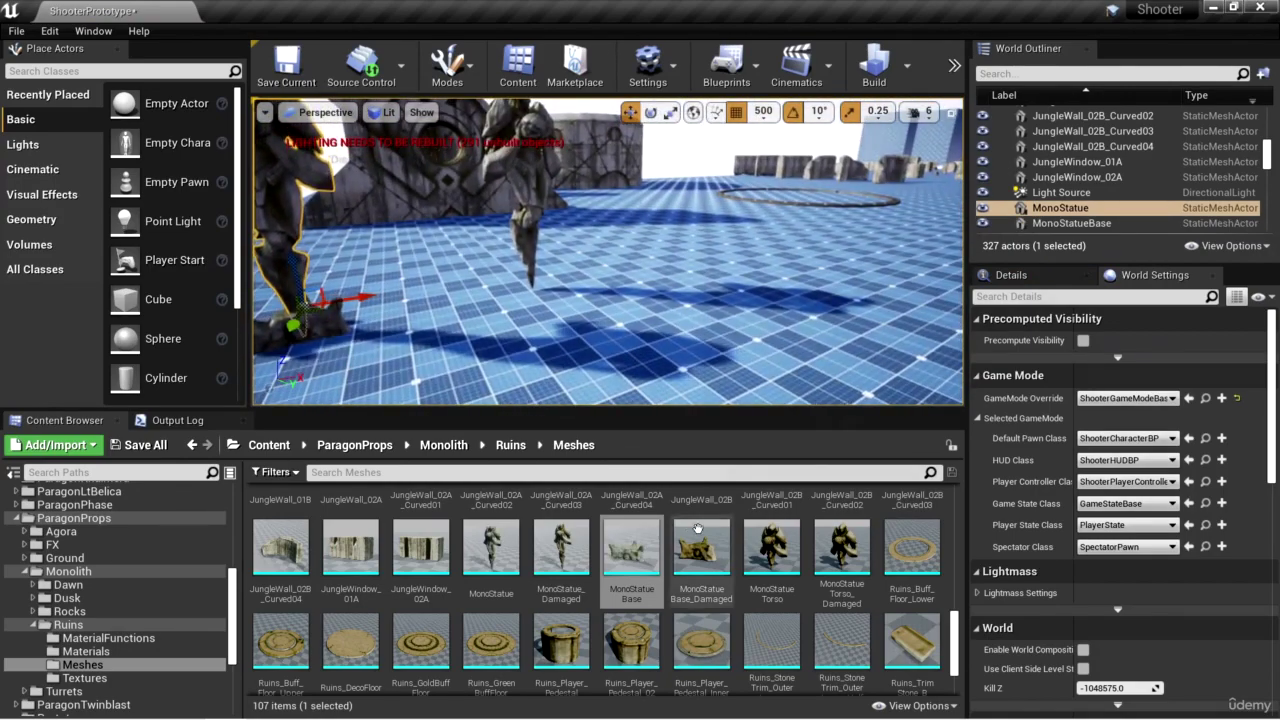
left_click_drag(714, 560, 524, 290)
key("f")
Step: Place MonoStatueTorso and MonoStatueTorso_Damaged in line beside the two full statues
left_click(772, 548)
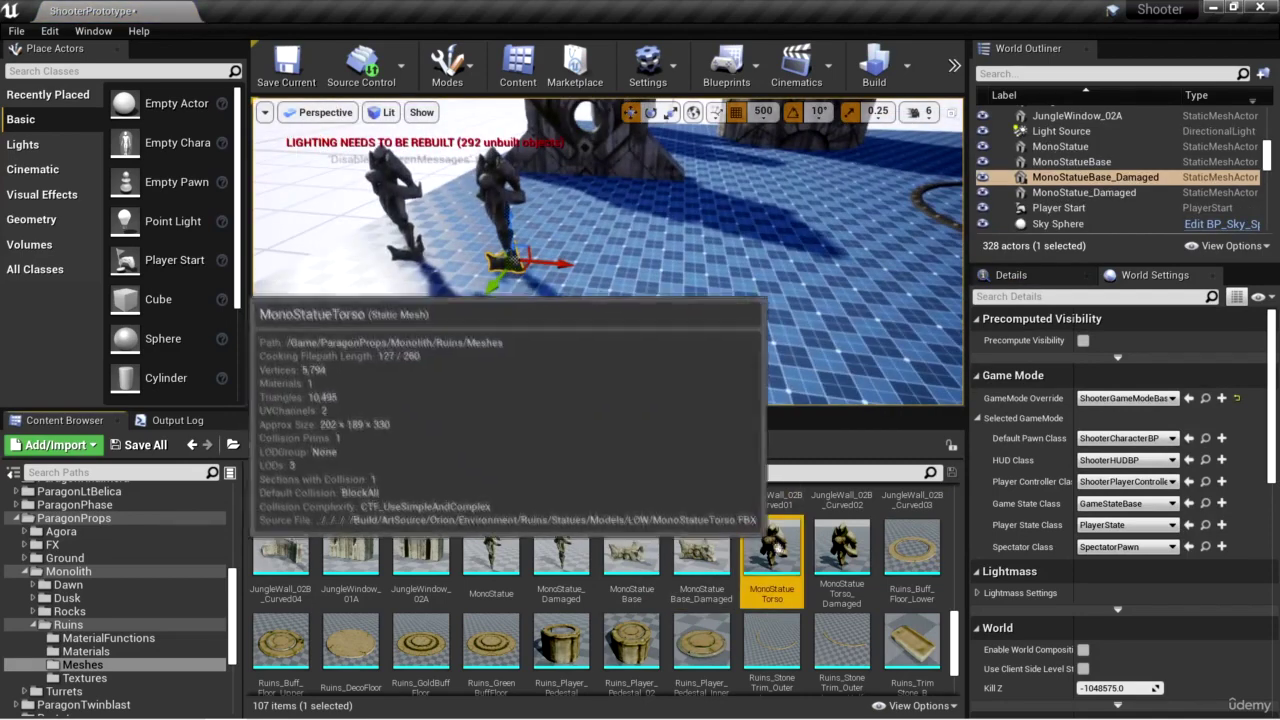
left_click_drag(776, 548, 610, 300)
left_click_drag(842, 548, 735, 300)
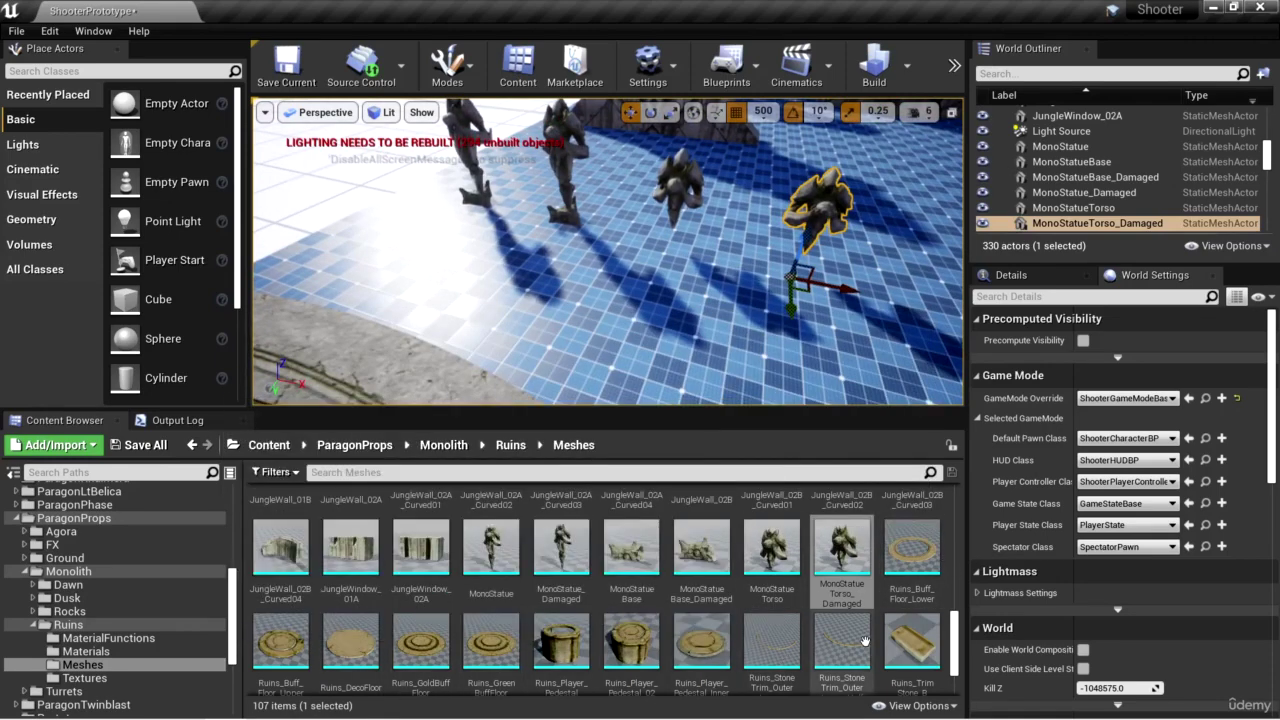
Step: Place the Ruins_TrimStone_B, D, E and F meshes spaced apart on the open platform floor
scroll(842, 650, "down", 2)
scroll(900, 565, "up", 1)
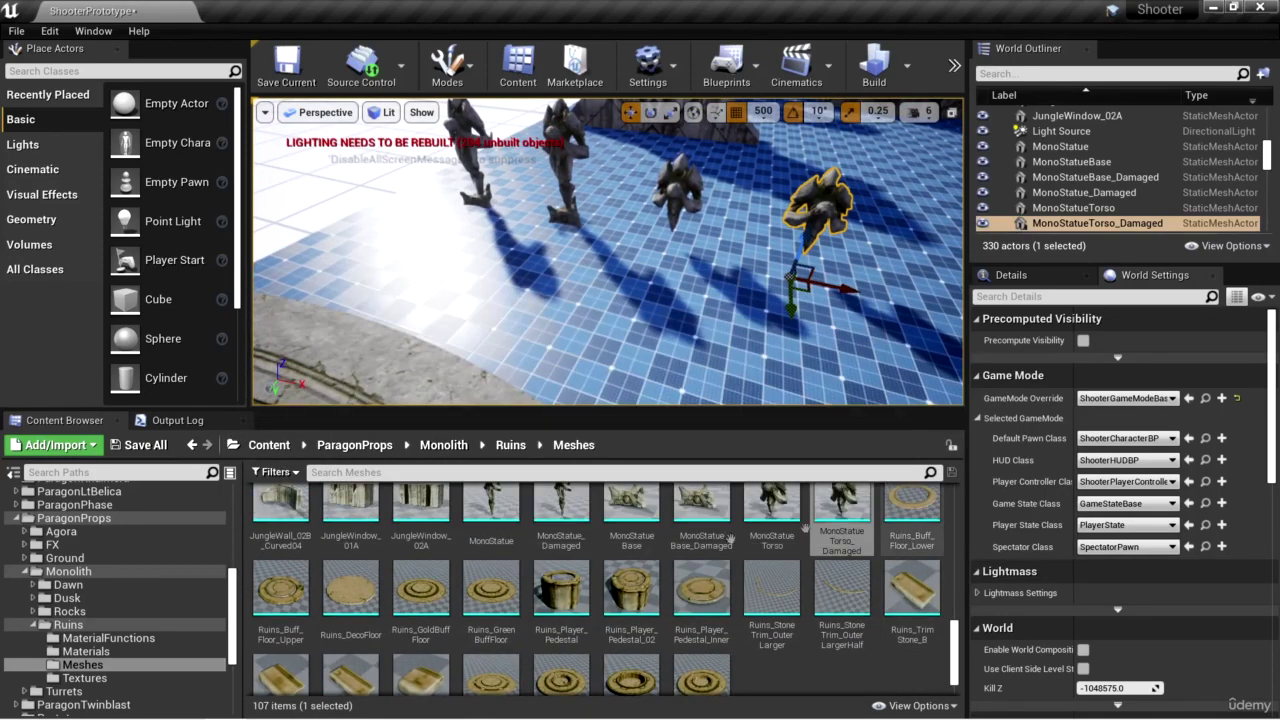
scroll(575, 600, "down", 1)
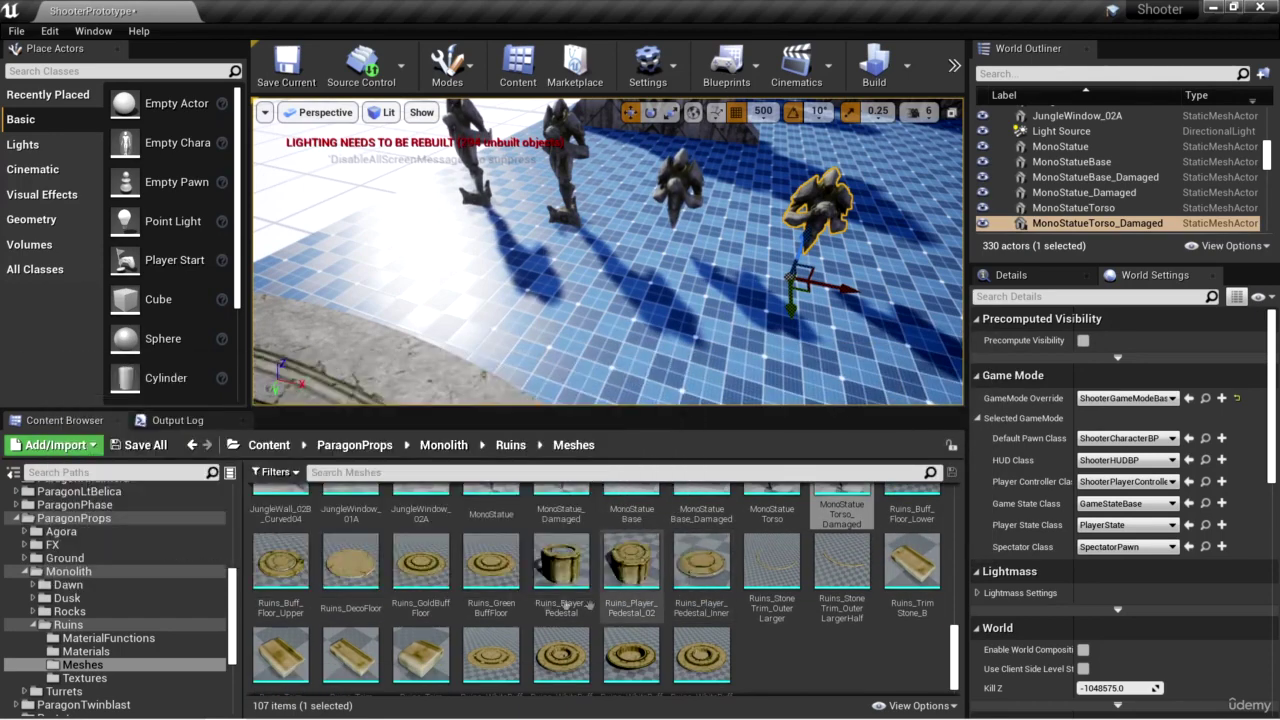
left_click(893, 585)
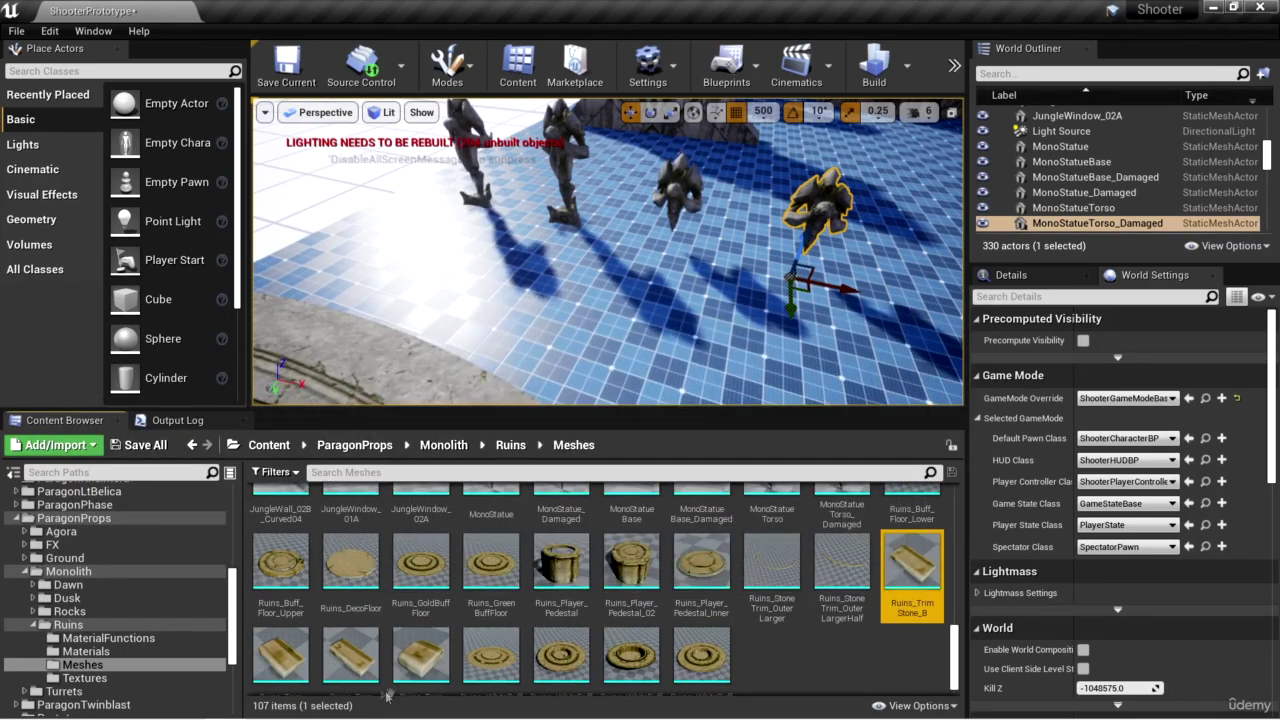
right_click_drag(608, 250, 566, 258)
left_click_drag(905, 565, 543, 271)
key("f")
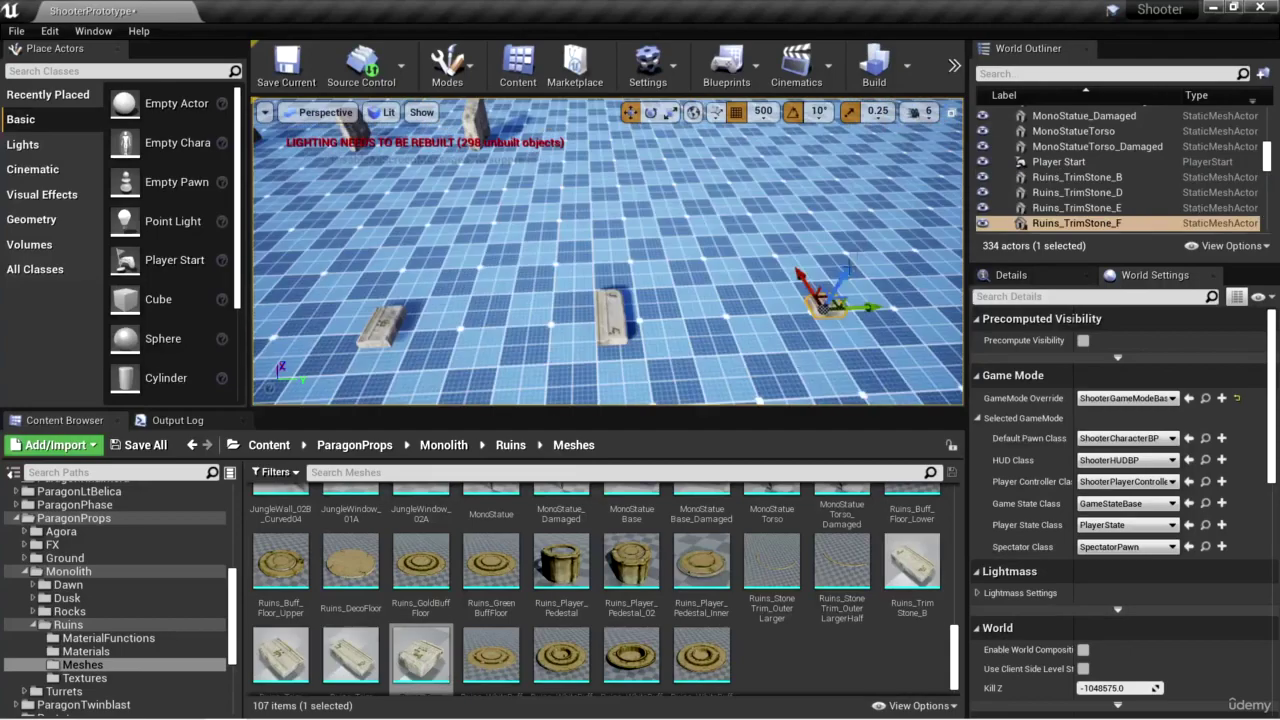
Step: Examine the remaining Ruins floor meshes, the finished mesh layout on the platform and the nearby blockout level
right_click_drag(790, 358, 787, 353)
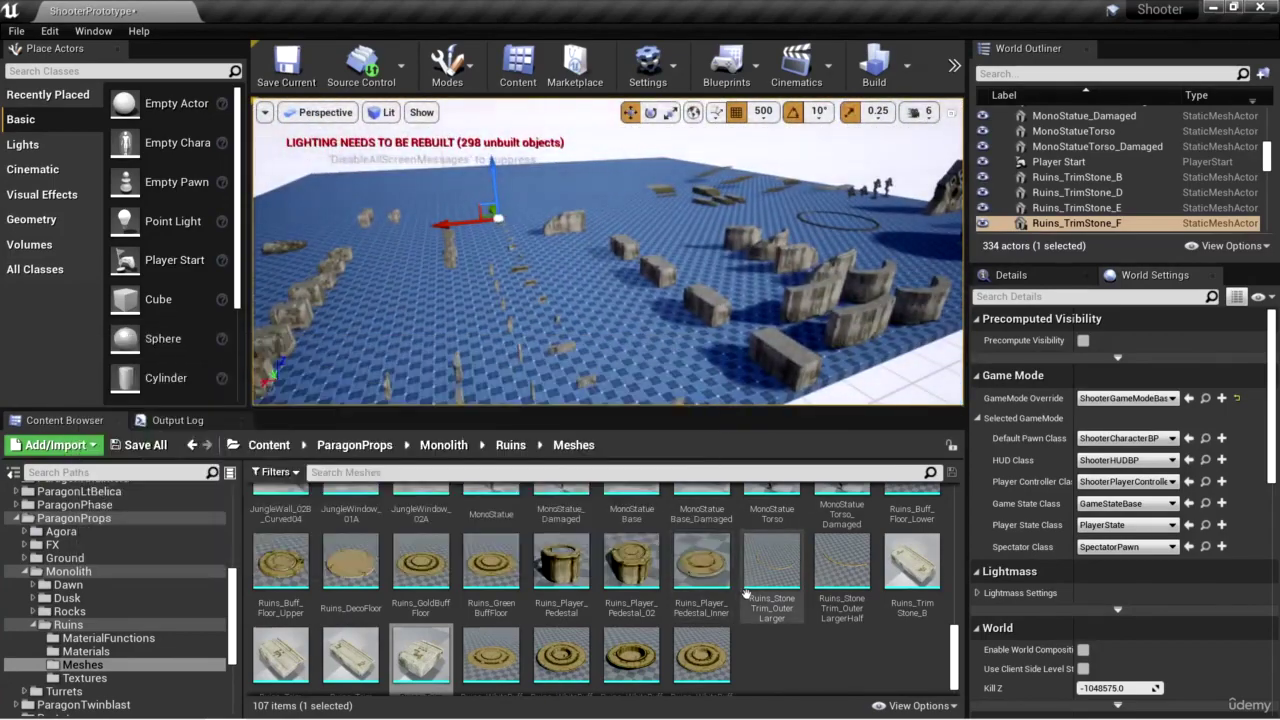
scroll(655, 532, "down", 1)
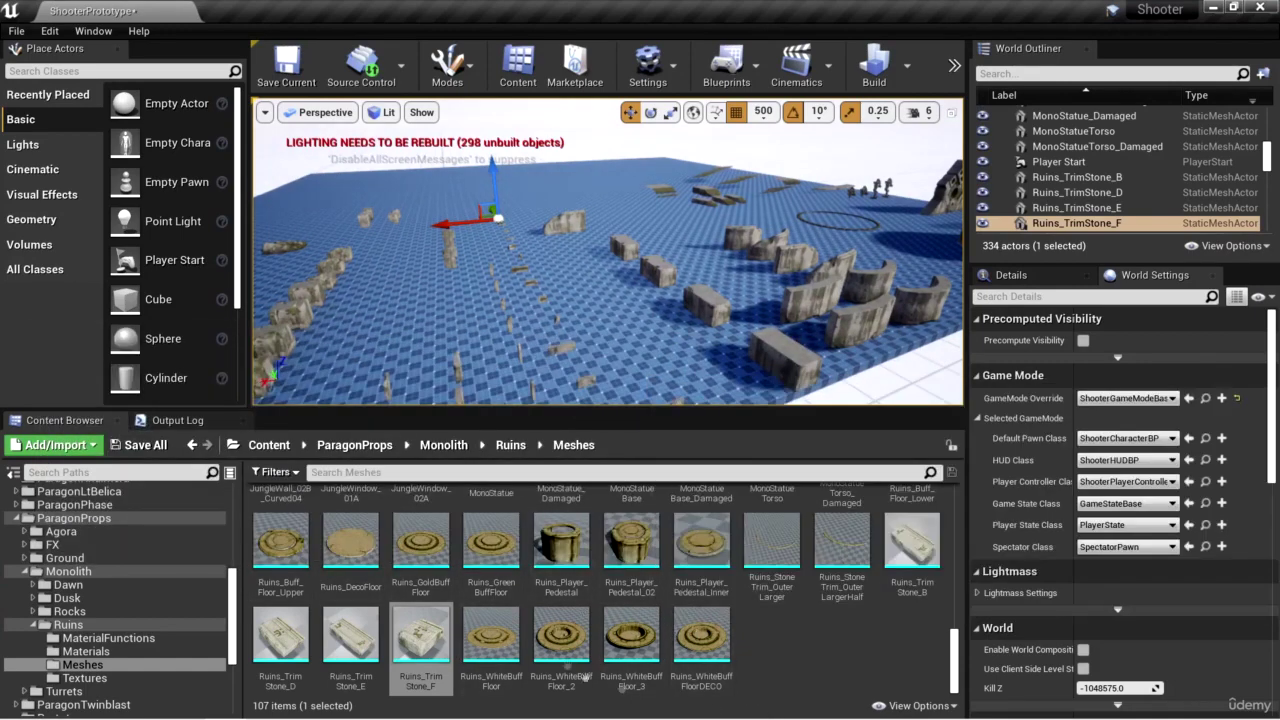
mouse_move(722, 648)
scroll(608, 250, "up", 10)
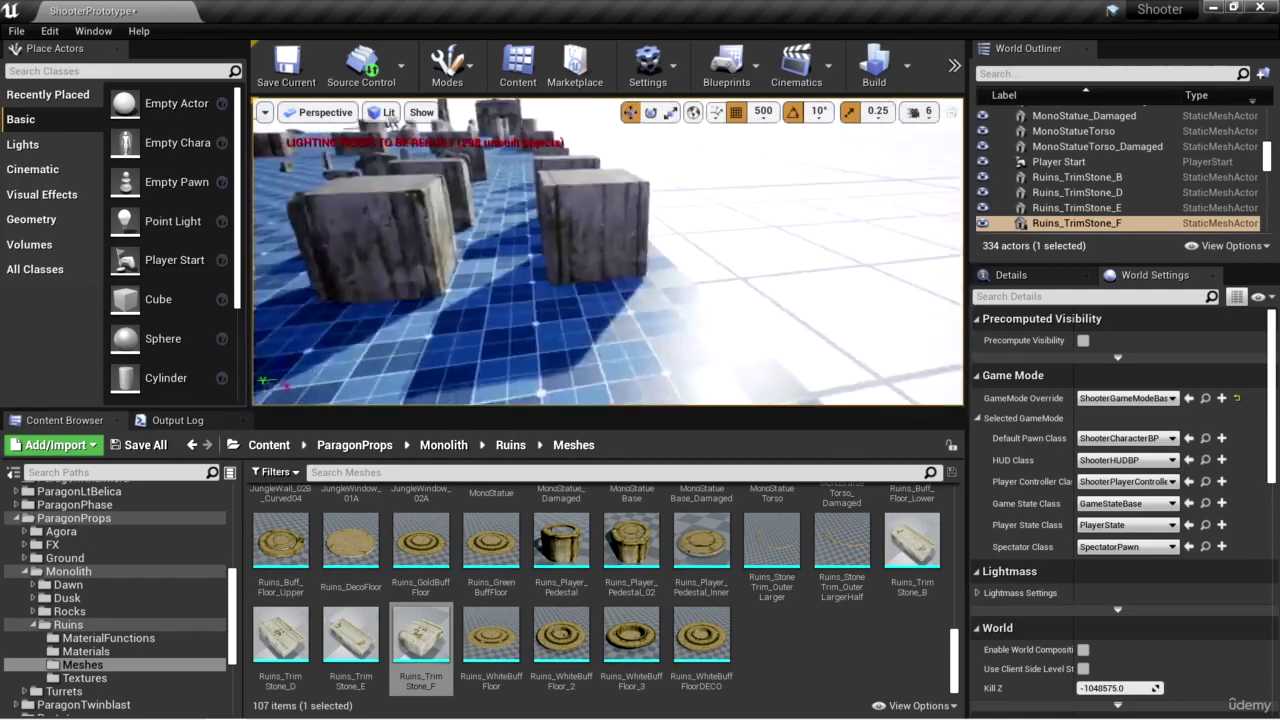
right_click_drag(392, 118, 500, 132)
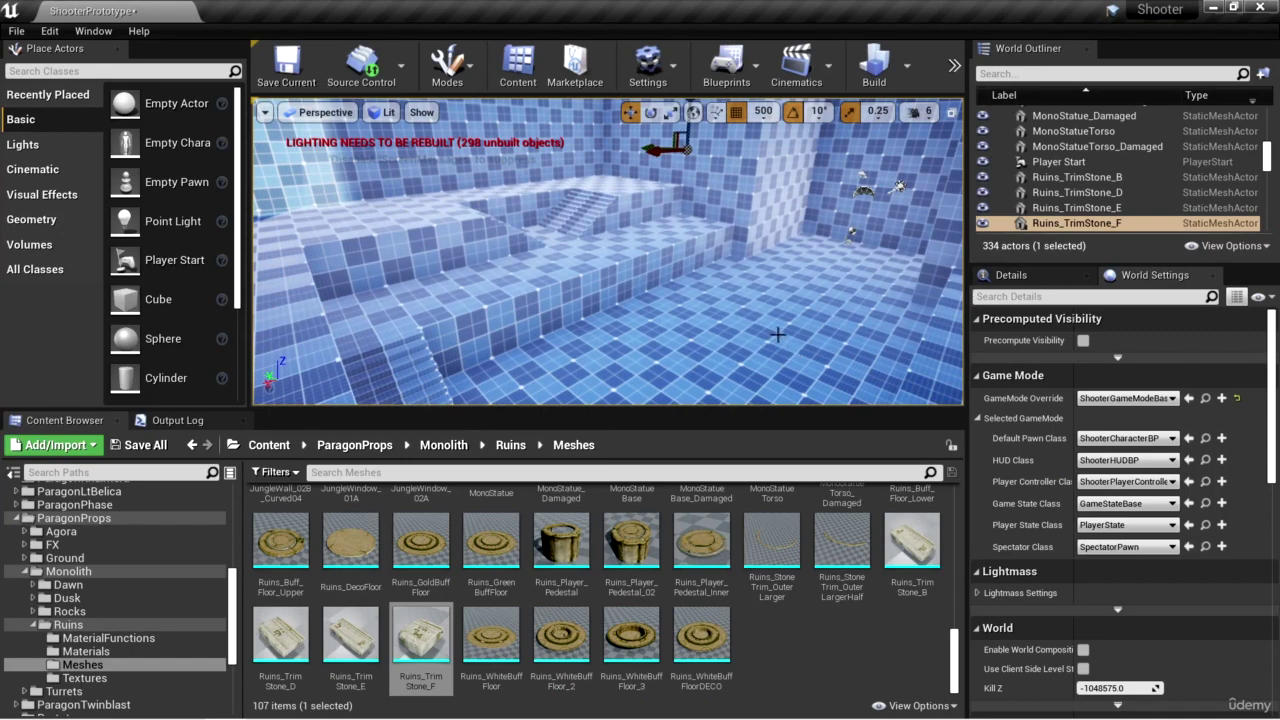
key("f")
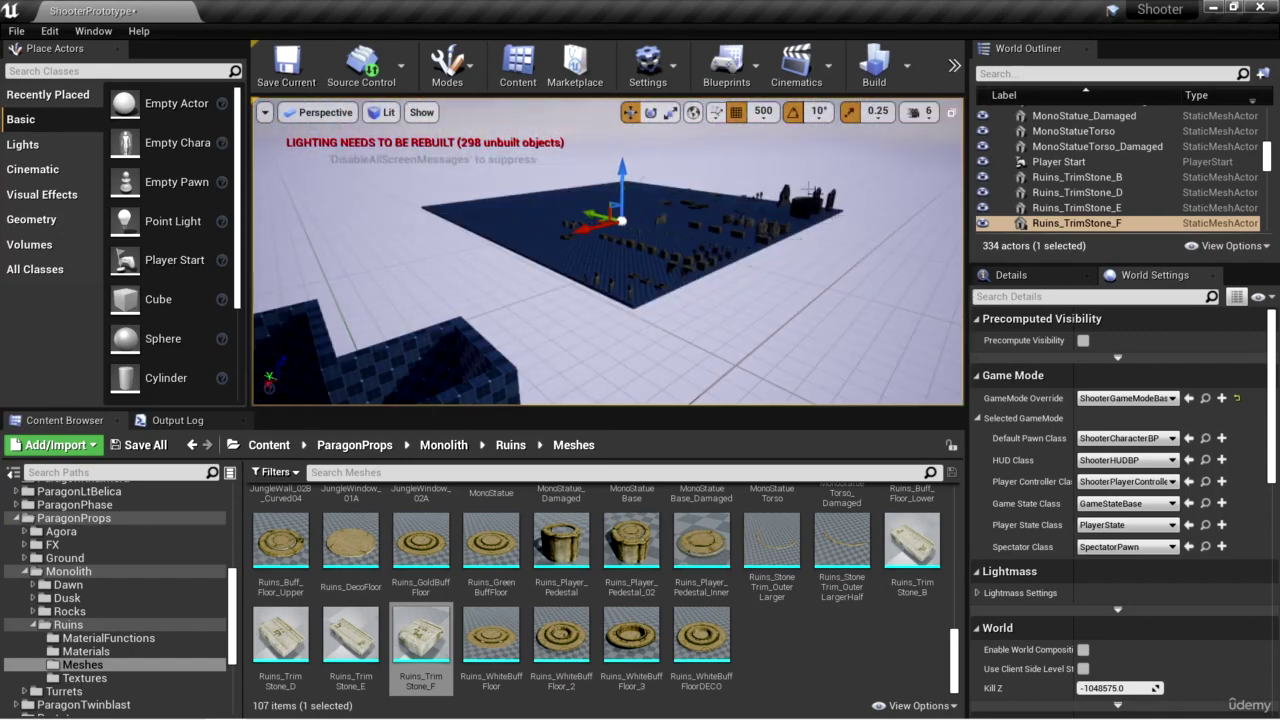